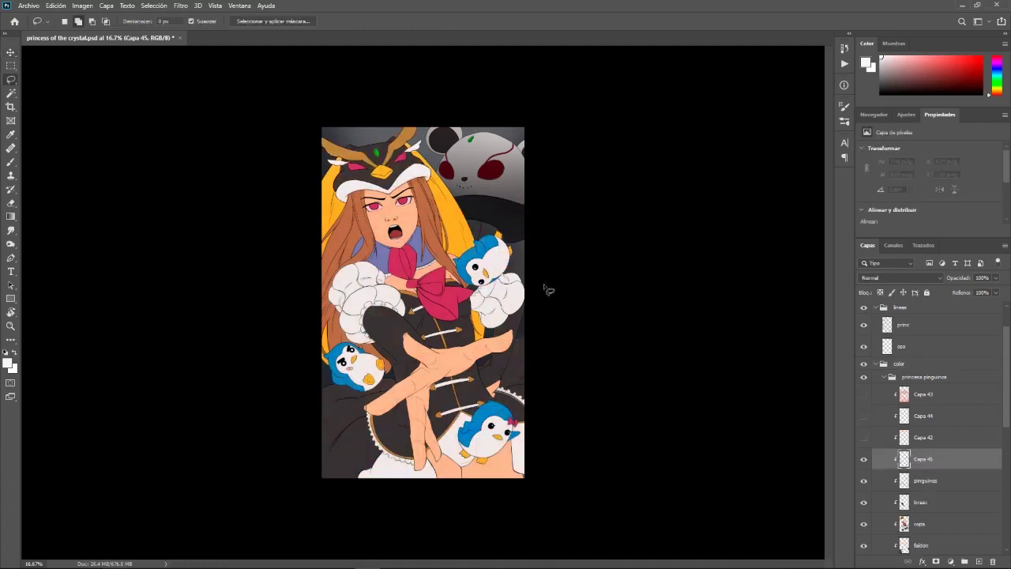
# Lasso the yellow veil area at the canvas's left edge, just above the brown hair, as the first shadow selection
pyautogui.press('ctrl+KP_Add')
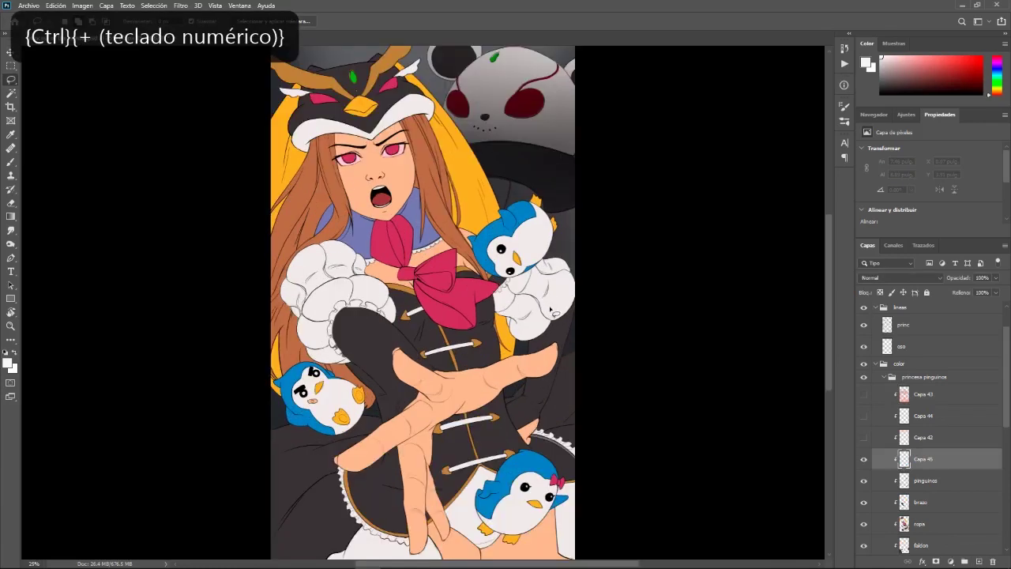
pyautogui.press('ctrl+KP_Add')
pyautogui.moveTo(583, 231); pyautogui.dragTo(649, 253)
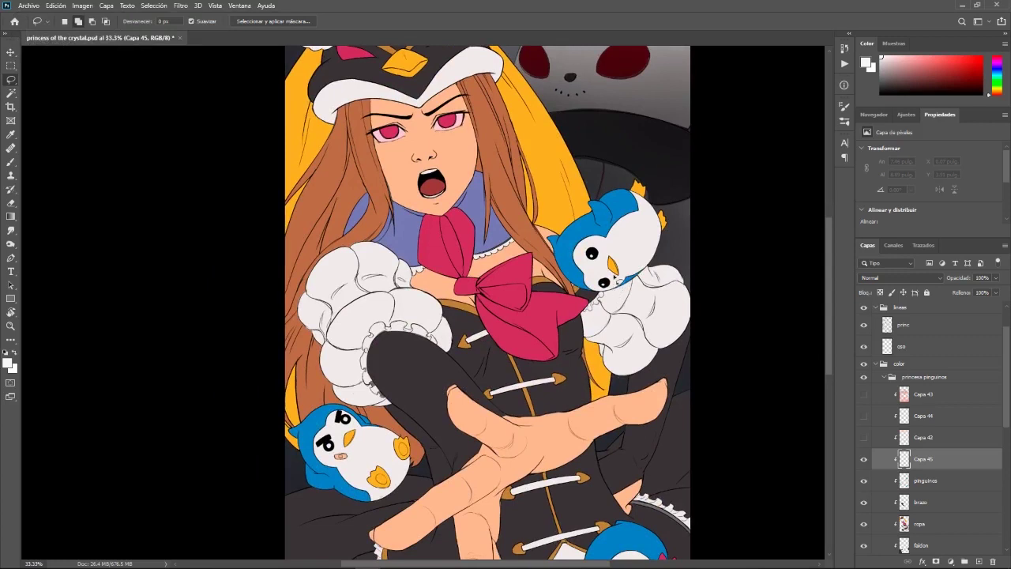
pyautogui.moveTo(466, 148); pyautogui.dragTo(537, 270)
pyautogui.scroll(-5, 650, 324)
pyautogui.hscroll(1, 650, 323)
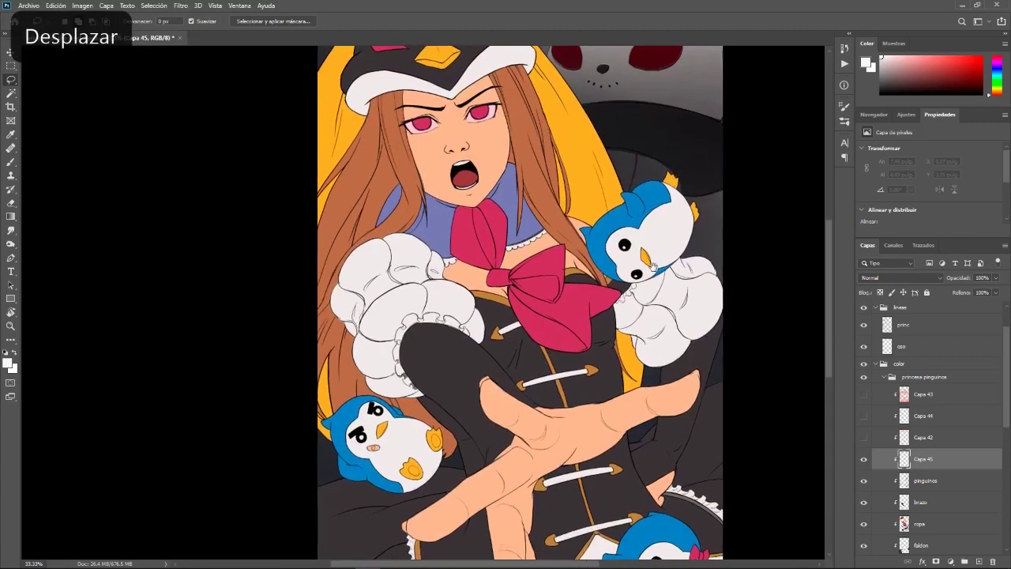
pyautogui.moveTo(599, 282); pyautogui.dragTo(651, 357)
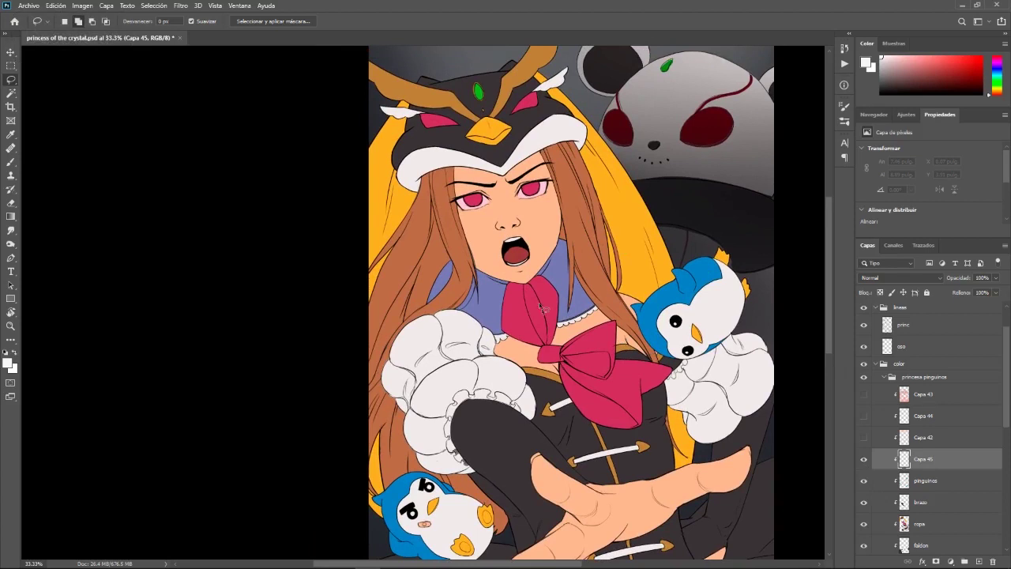
pyautogui.moveTo(725, 367); pyautogui.dragTo(718, 457)
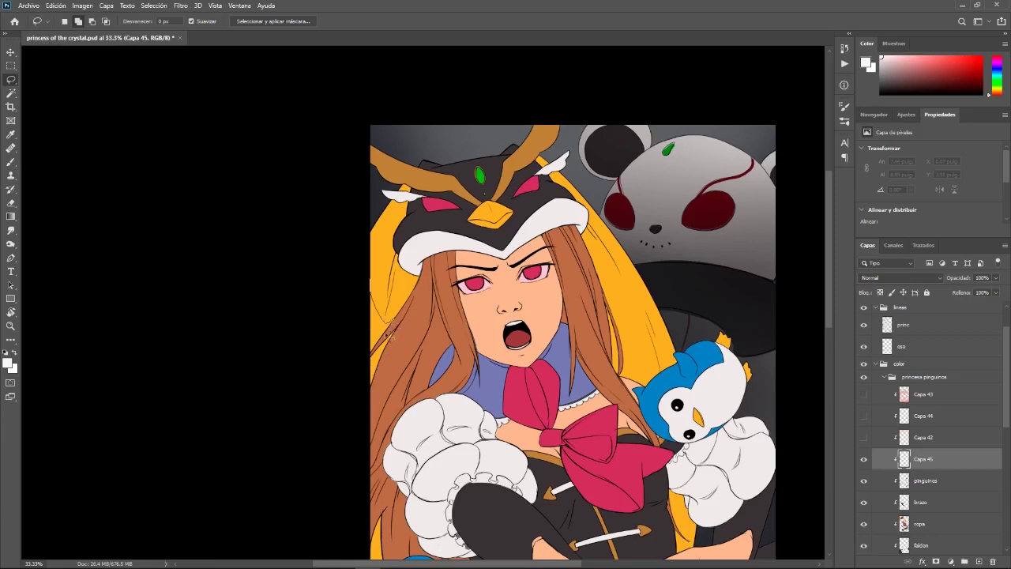
pyautogui.moveTo(362, 368)
pyautogui.mouseDown()
pyautogui.moveTo(375, 333)
pyautogui.moveTo(387, 355)
pyautogui.moveTo(377, 360)
pyautogui.moveTo(397, 328)
pyautogui.moveTo(362, 420)
pyautogui.moveTo(377, 301)
pyautogui.moveTo(366, 399)
pyautogui.moveTo(387, 347)
pyautogui.moveTo(361, 420)
pyautogui.mouseUp()
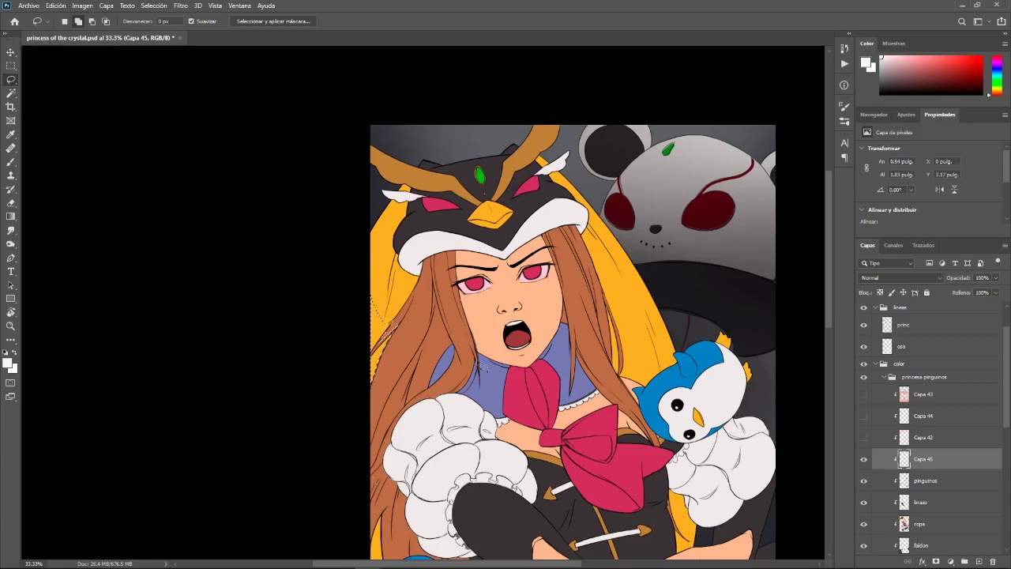
# Extend the lasso selection down the brown hair along the canvas's left edge to the angry penguin, following the puffed sleeve's outline
pyautogui.moveTo(694, 453); pyautogui.dragTo(589, 337)
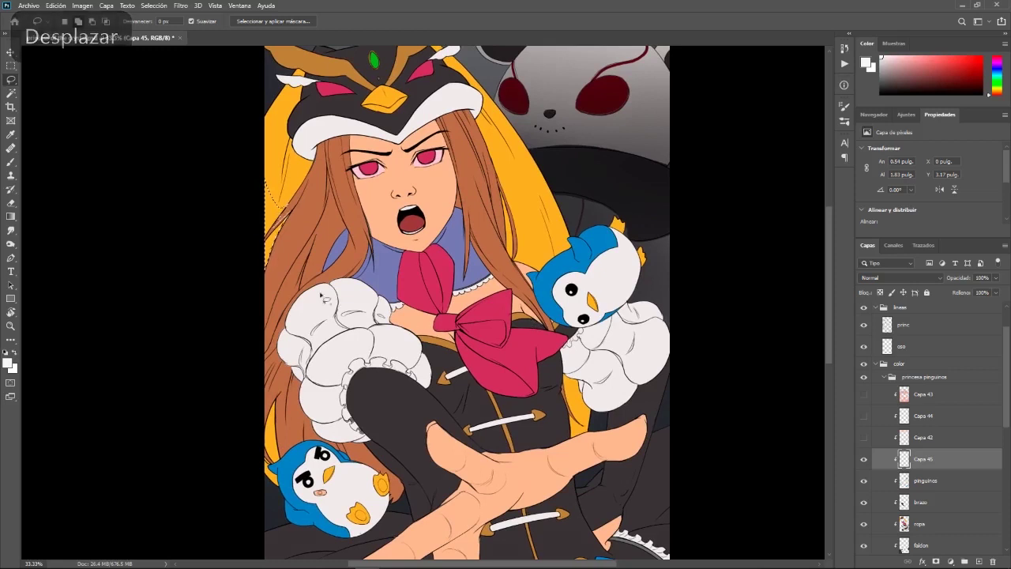
pyautogui.moveTo(457, 377)
pyautogui.mouseDown()
pyautogui.moveTo(490, 383)
pyautogui.moveTo(565, 371)
pyautogui.mouseUp()
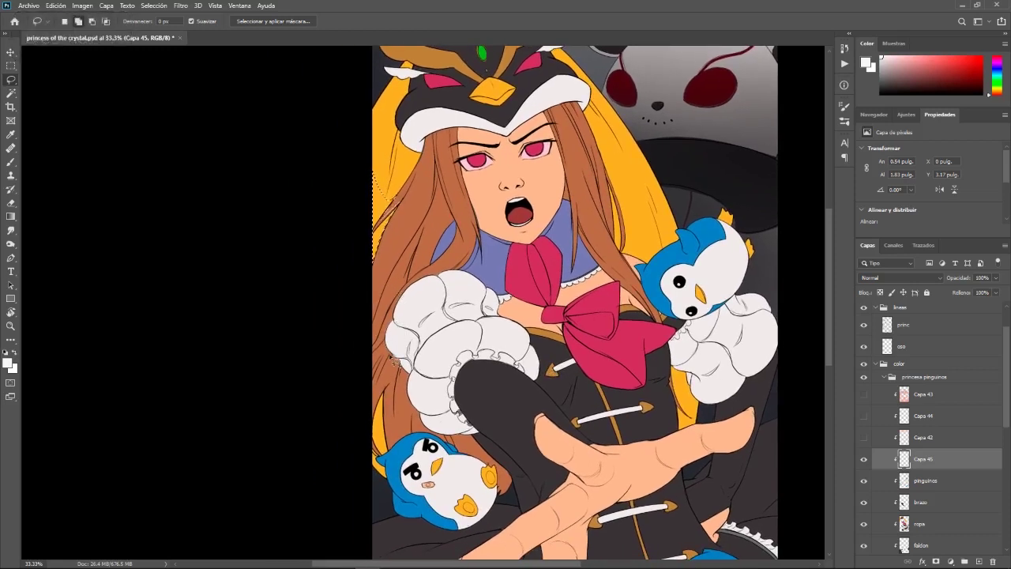
pyautogui.moveTo(411, 345); pyautogui.dragTo(502, 370)
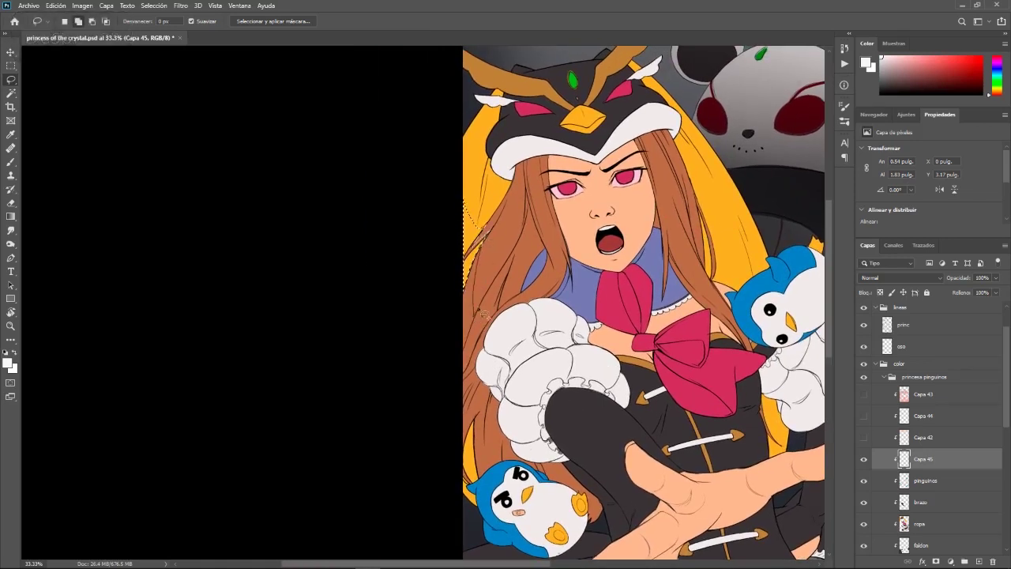
pyautogui.moveTo(474, 368)
pyautogui.mouseDown()
pyautogui.moveTo(456, 334)
pyautogui.moveTo(458, 285)
pyautogui.mouseUp()
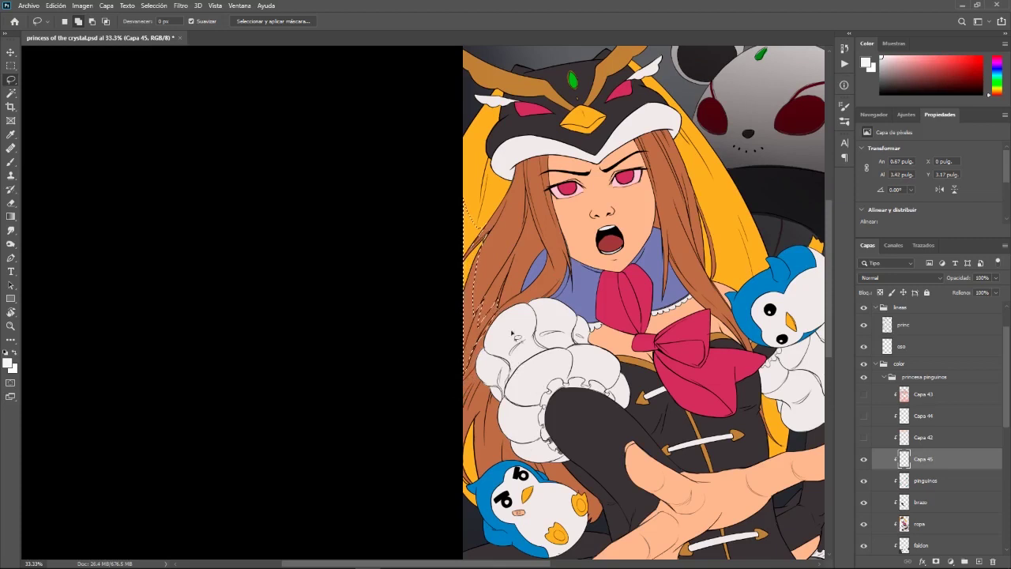
pyautogui.press('alt')
pyautogui.moveTo(499, 404)
pyautogui.mouseDown()
pyautogui.moveTo(543, 382)
pyautogui.moveTo(509, 479)
pyautogui.mouseUp()
pyautogui.moveTo(540, 286); pyautogui.dragTo(553, 253)
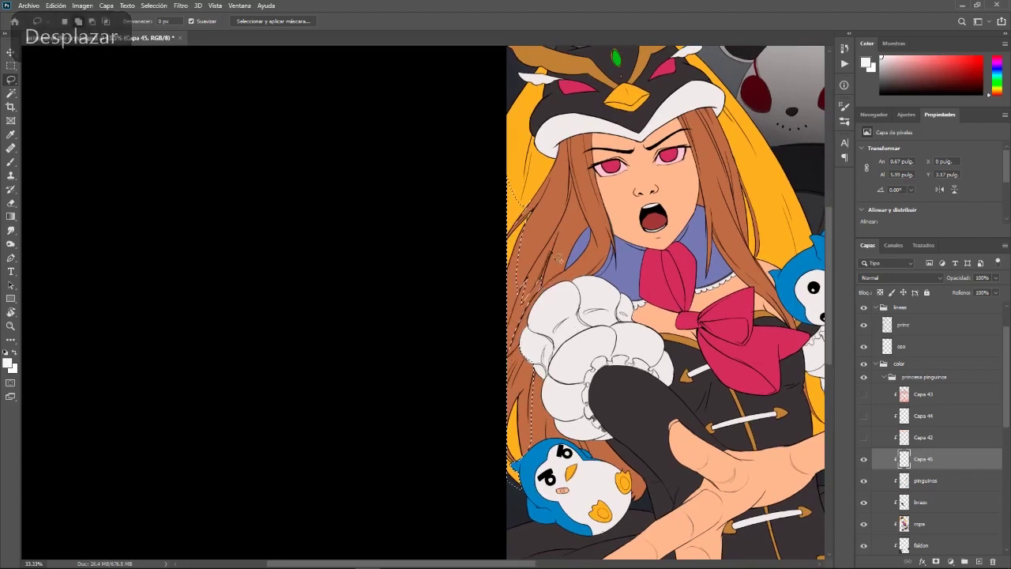
# Add the pointed hair strands above the left puffed sleeve to the selection and subtract the gaps between them
pyautogui.press('alt')
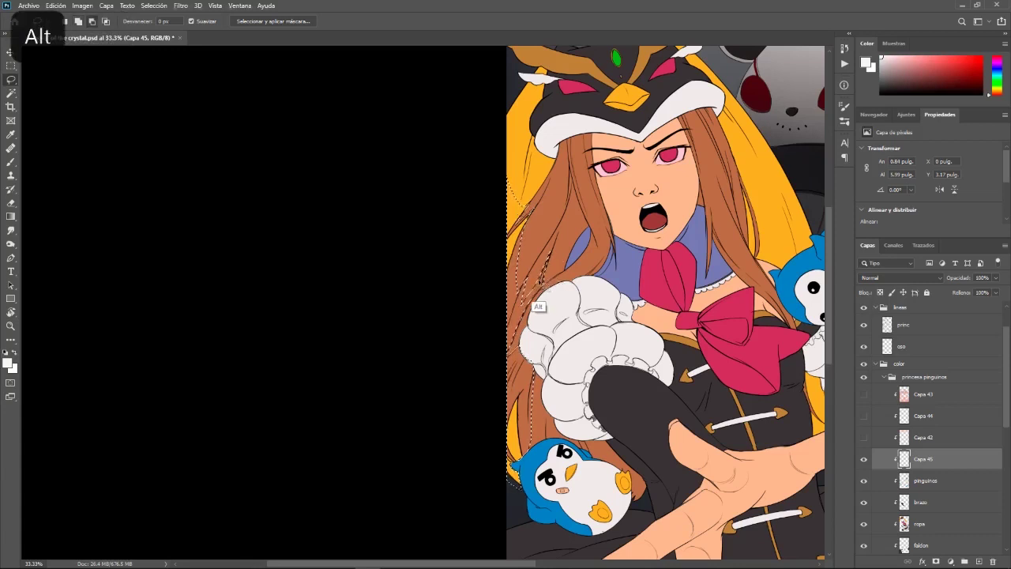
pyautogui.moveTo(534, 310)
pyautogui.mouseDown()
pyautogui.moveTo(546, 289)
pyautogui.moveTo(518, 301)
pyautogui.moveTo(544, 265)
pyautogui.moveTo(522, 301)
pyautogui.mouseUp()
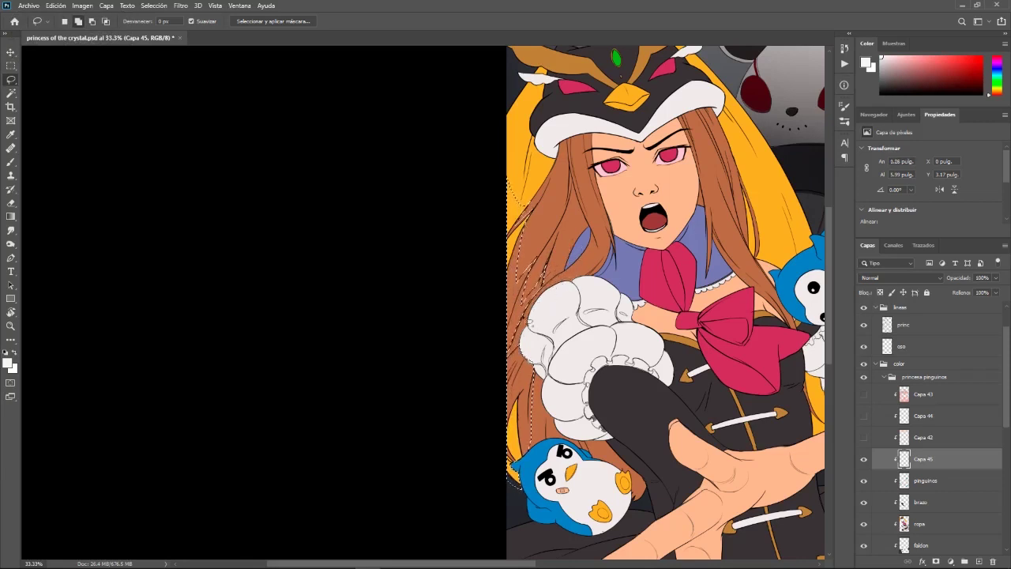
pyautogui.press('alt')
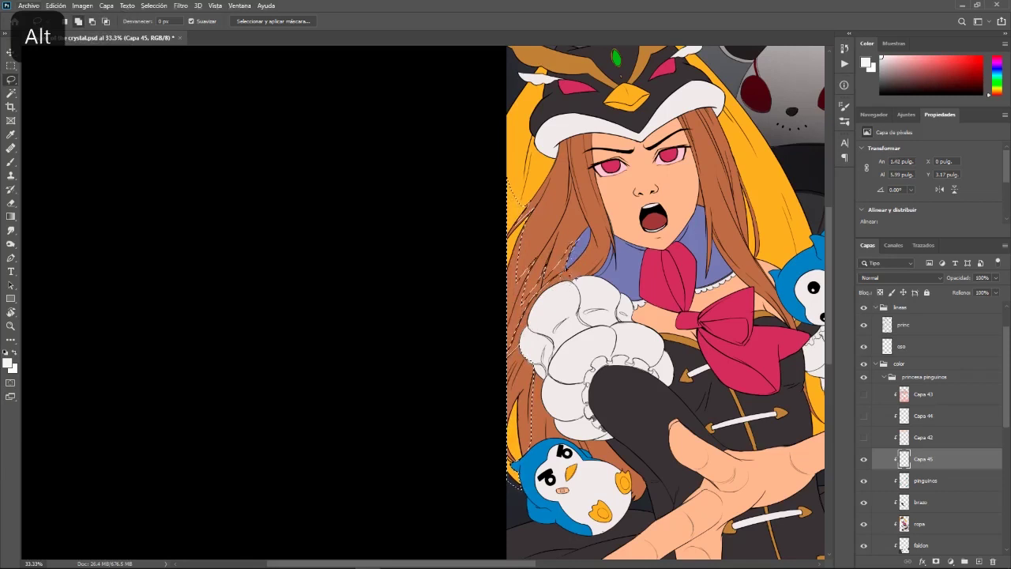
pyautogui.moveTo(571, 284); pyautogui.dragTo(580, 295)
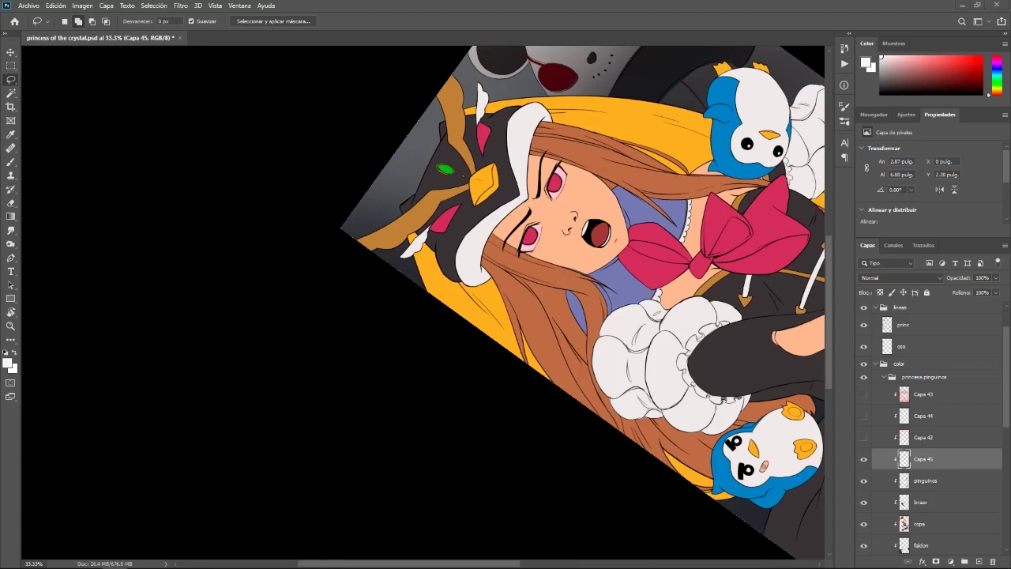
# Add the shadow strip along the right side of the face and jaw to the lasso selection
pyautogui.press('space')
pyautogui.moveTo(651, 259); pyautogui.dragTo(697, 328)
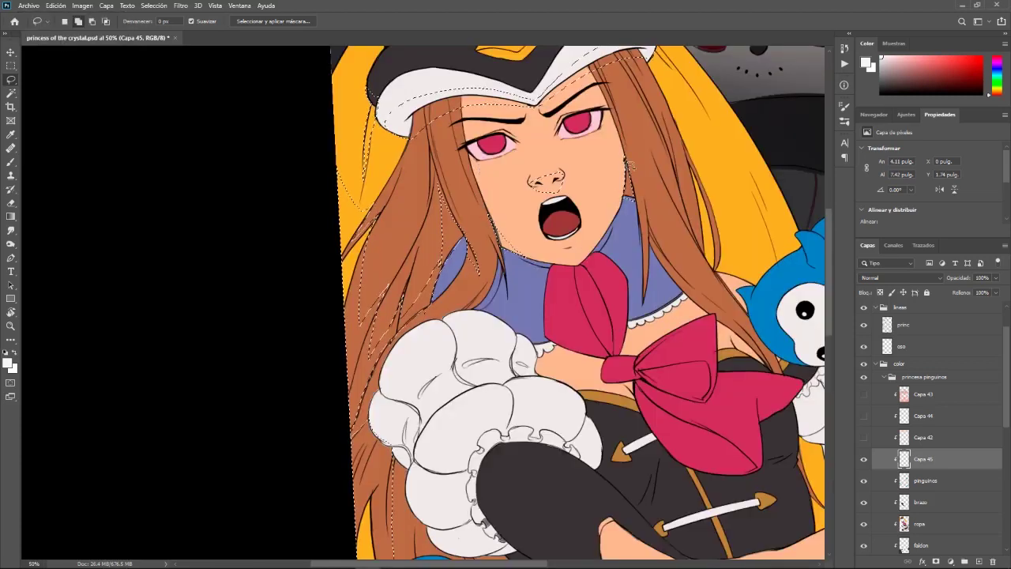
pyautogui.moveTo(620, 142)
pyautogui.mouseDown()
pyautogui.moveTo(618, 215)
pyautogui.moveTo(624, 161)
pyautogui.moveTo(620, 210)
pyautogui.moveTo(621, 172)
pyautogui.mouseUp()
pyautogui.press('space')
pyautogui.moveTo(637, 302); pyautogui.dragTo(730, 266)
pyautogui.moveTo(690, 224)
pyautogui.mouseDown()
pyautogui.moveTo(701, 225)
pyautogui.moveTo(710, 189)
pyautogui.mouseUp()
pyautogui.moveTo(689, 223); pyautogui.dragTo(715, 184)
# Refine the lasso selection along the left jawline, then undo the deselection to restore all selected shadow areas
pyautogui.press('r')
pyautogui.moveTo(457, 193); pyautogui.dragTo(537, 316)
pyautogui.scroll(-5, 618, 324)
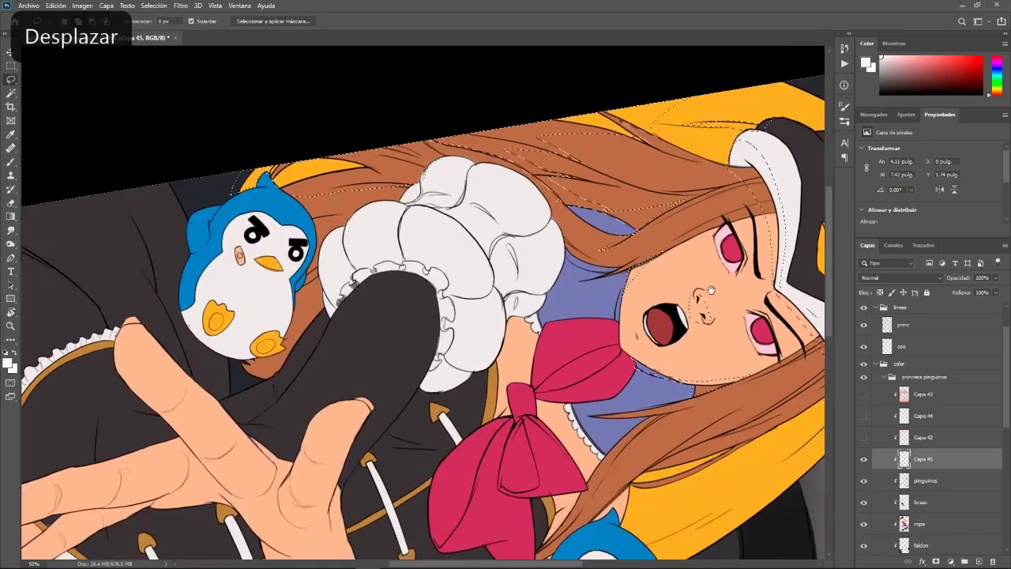
pyautogui.moveTo(632, 278)
pyautogui.mouseDown()
pyautogui.moveTo(620, 346)
pyautogui.moveTo(624, 274)
pyautogui.moveTo(649, 265)
pyautogui.mouseUp()
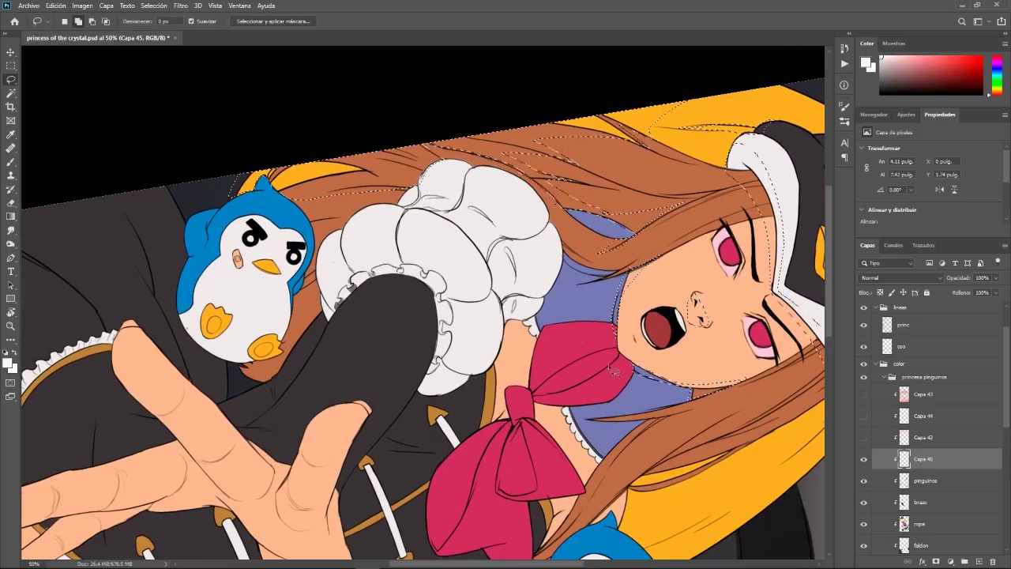
pyautogui.hotkey('ctrl', 'd')
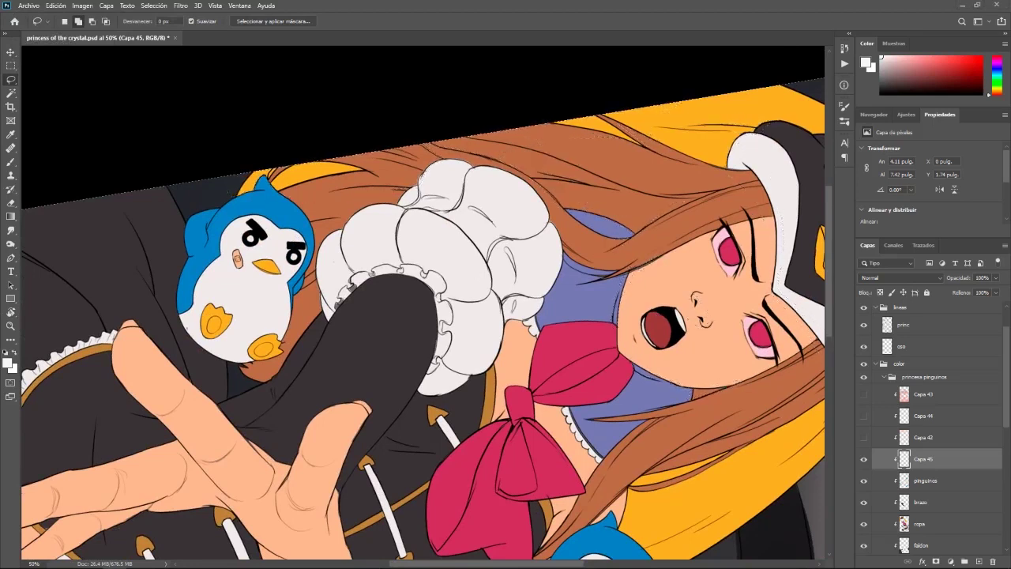
pyautogui.hotkey('ctrl', 'z')
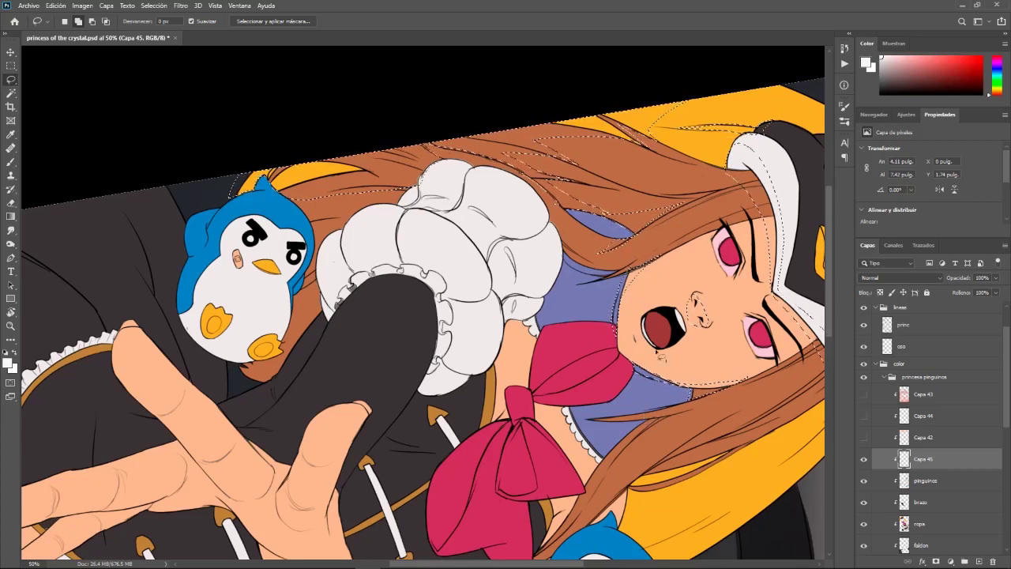
# Subtract excess areas from the selection along the right cheek and on the hair lock beside the left eye
pyautogui.press('r')
pyautogui.moveTo(647, 413)
pyautogui.mouseDown()
pyautogui.moveTo(584, 166)
pyautogui.moveTo(598, 186)
pyautogui.mouseUp()
pyautogui.scroll(5, 598, 187)
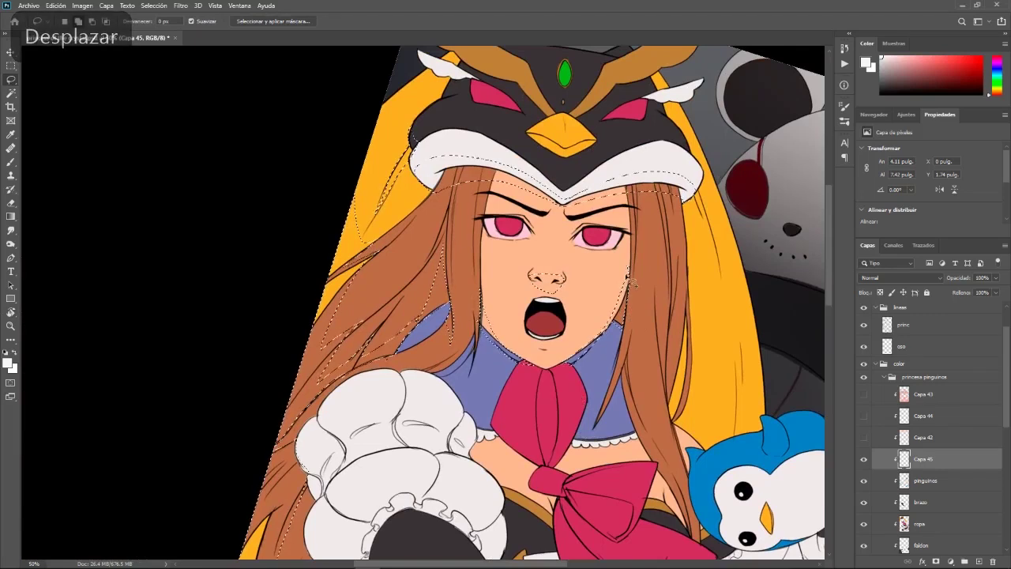
pyautogui.press('alt')
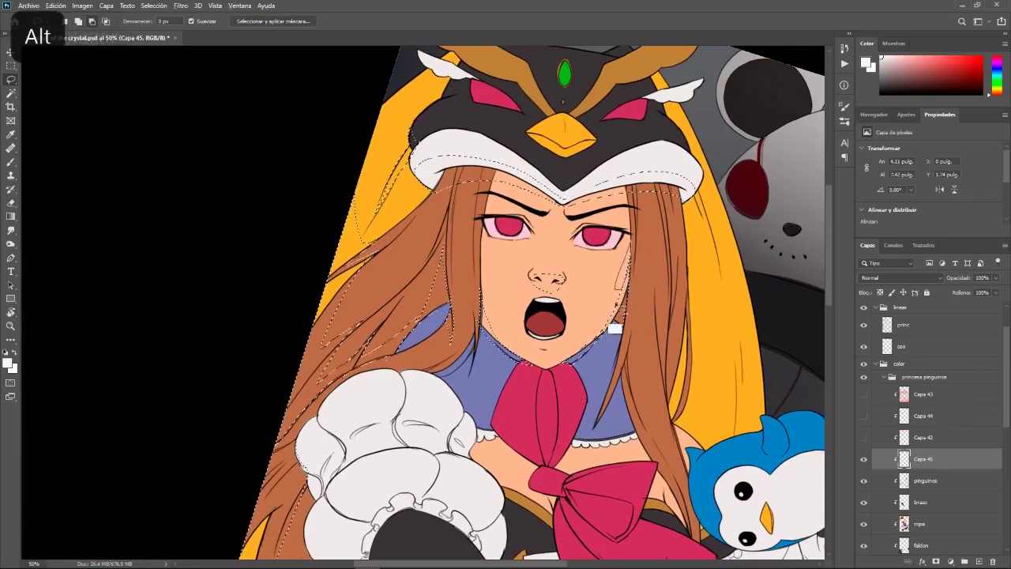
pyautogui.press('space')
pyautogui.moveTo(668, 365); pyautogui.dragTo(779, 372)
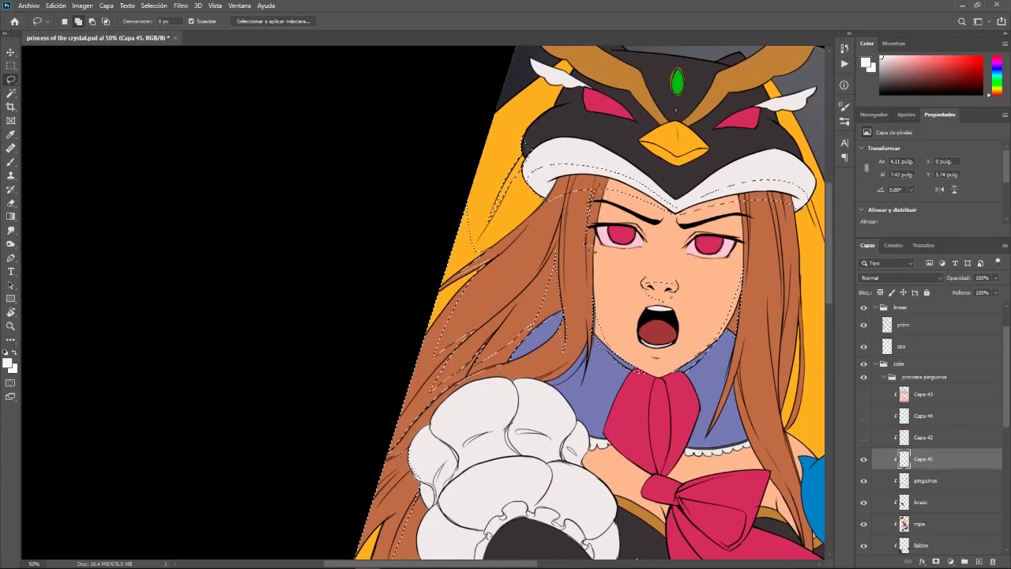
pyautogui.press('alt')
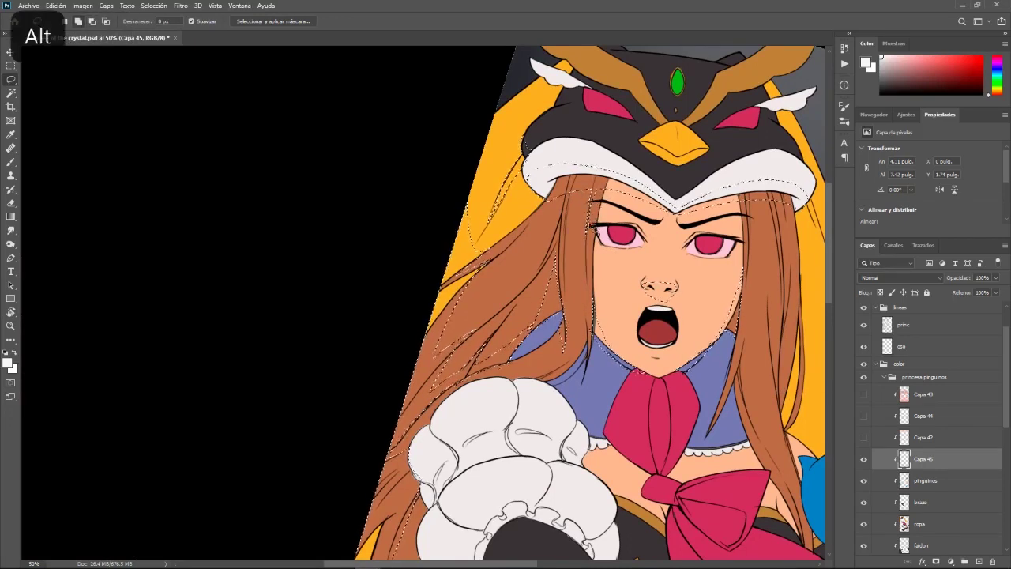
# Add shadow shapes along the right hair locks to the selection and refine those on the left locks below the hat brim
pyautogui.press('space')
pyautogui.moveTo(736, 379); pyautogui.dragTo(538, 301)
pyautogui.press('alt')
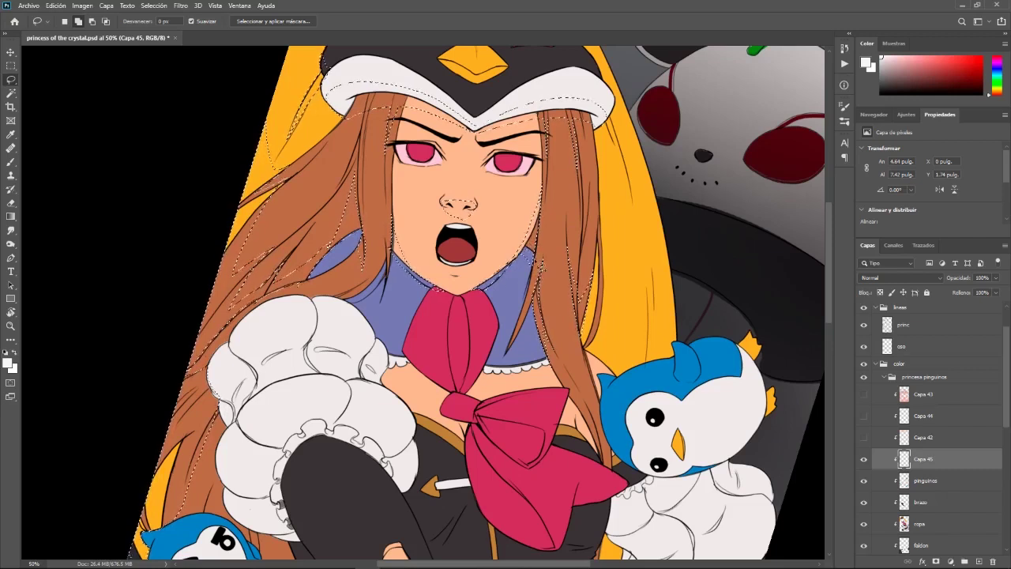
pyautogui.moveTo(354, 265); pyautogui.dragTo(623, 291)
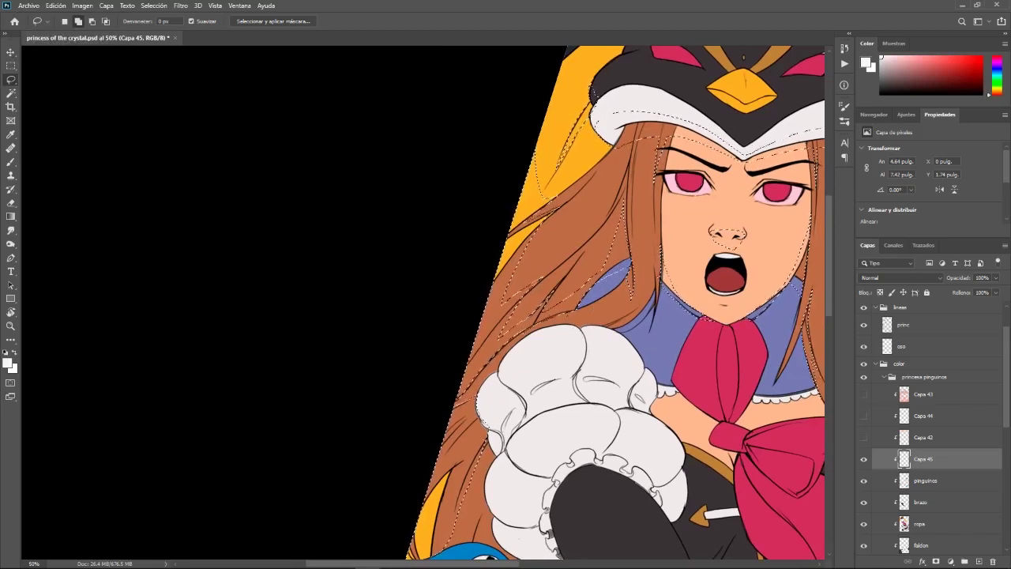
pyautogui.hotkey('ctrl', 'd')
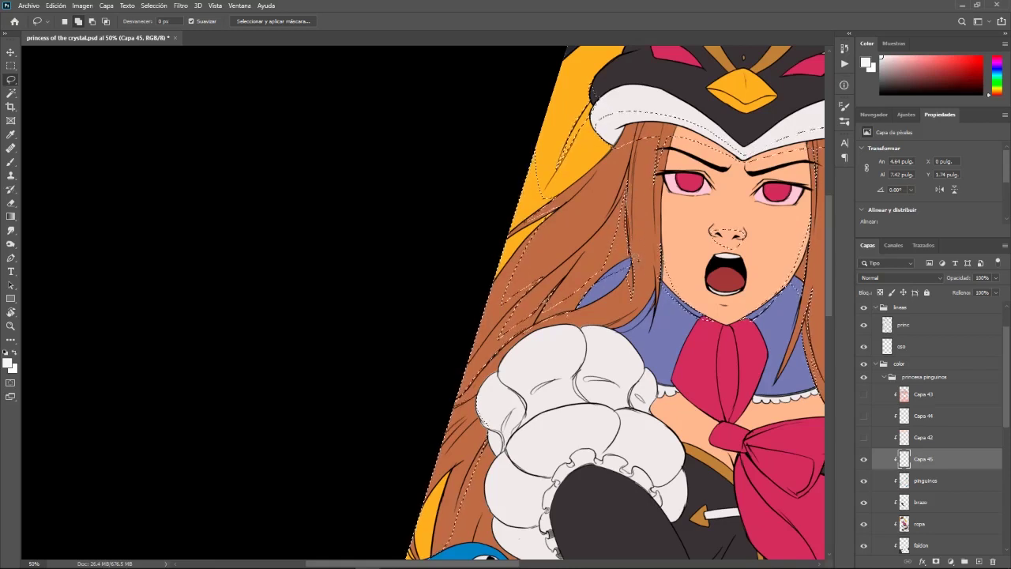
pyautogui.press('alt')
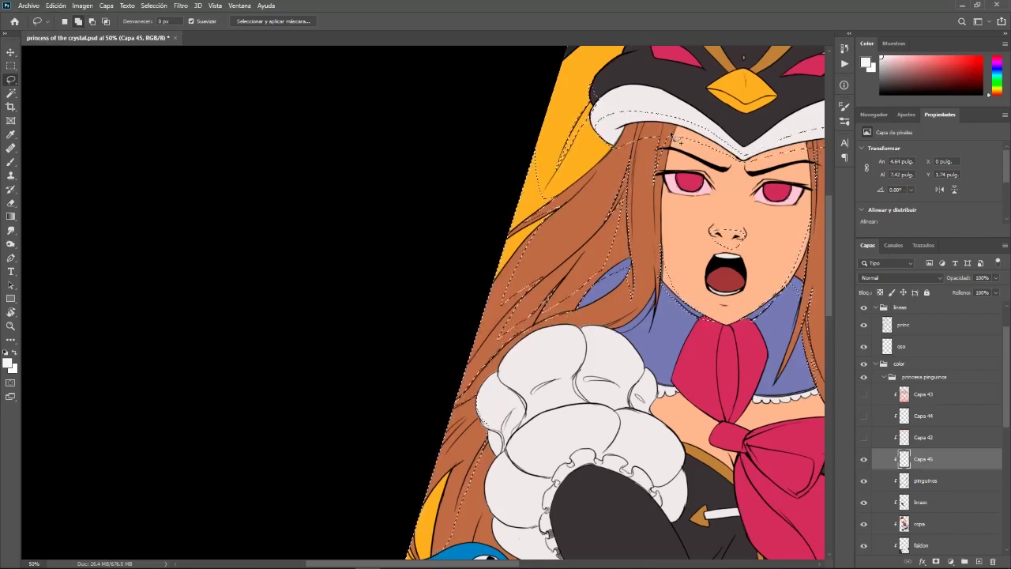
# Add the section of the yellow hat tail between the right hair locks and the blue penguin to the lasso selection
pyautogui.moveTo(735, 292); pyautogui.dragTo(574, 312)
pyautogui.moveTo(535, 285); pyautogui.dragTo(523, 277)
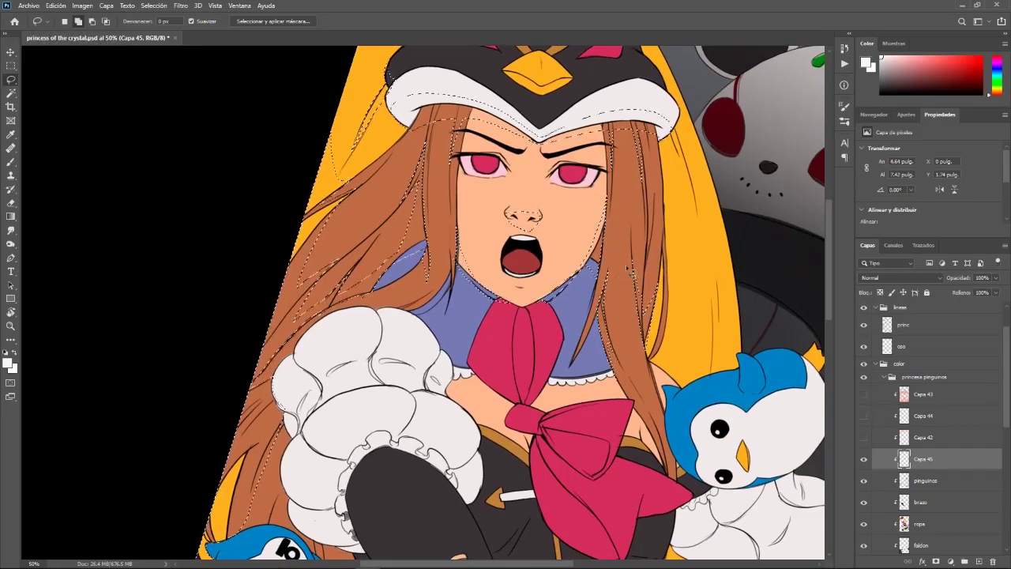
pyautogui.moveTo(673, 190); pyautogui.dragTo(682, 287)
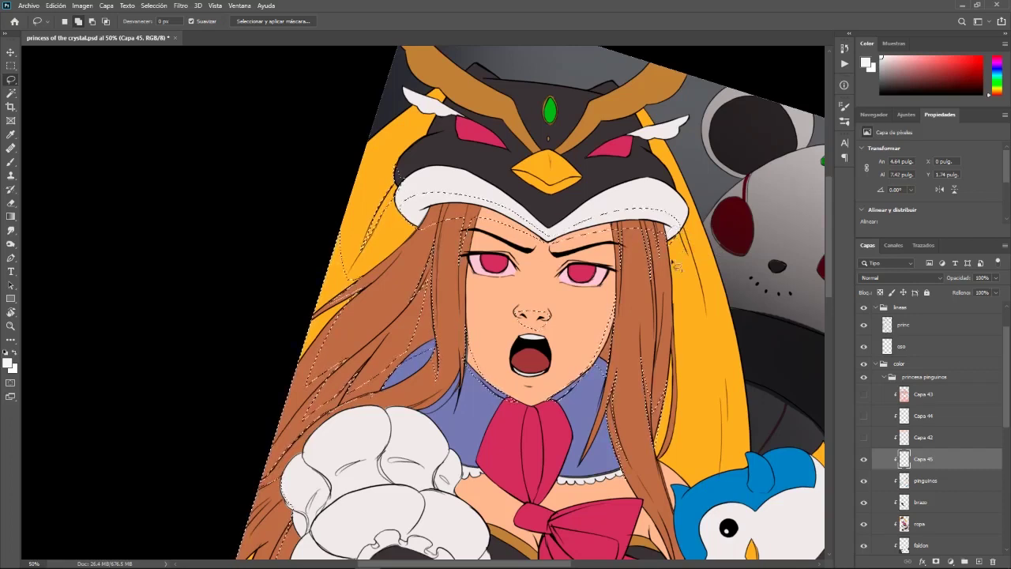
pyautogui.moveTo(585, 328); pyautogui.dragTo(755, 324)
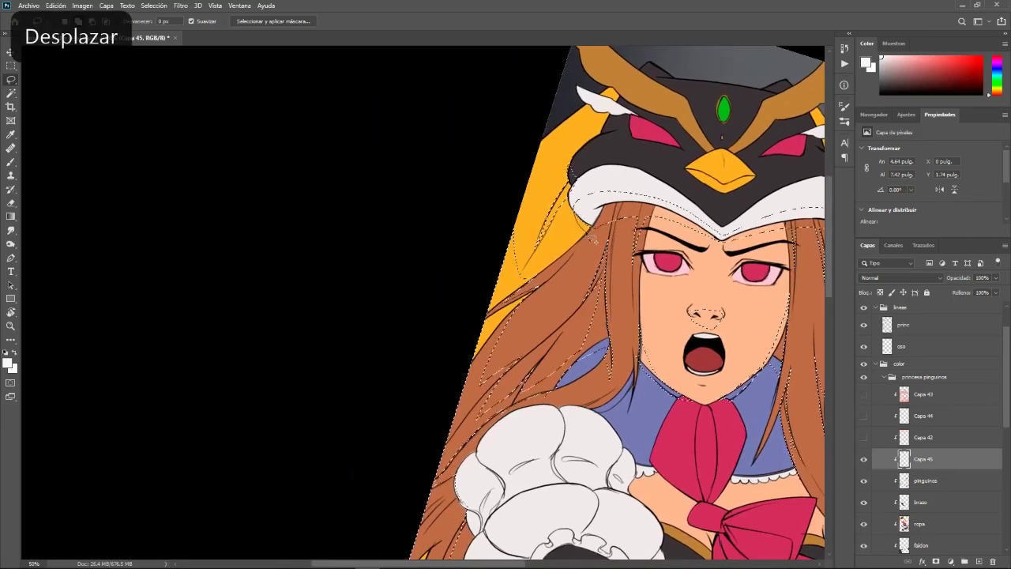
pyautogui.moveTo(751, 346); pyautogui.dragTo(517, 230)
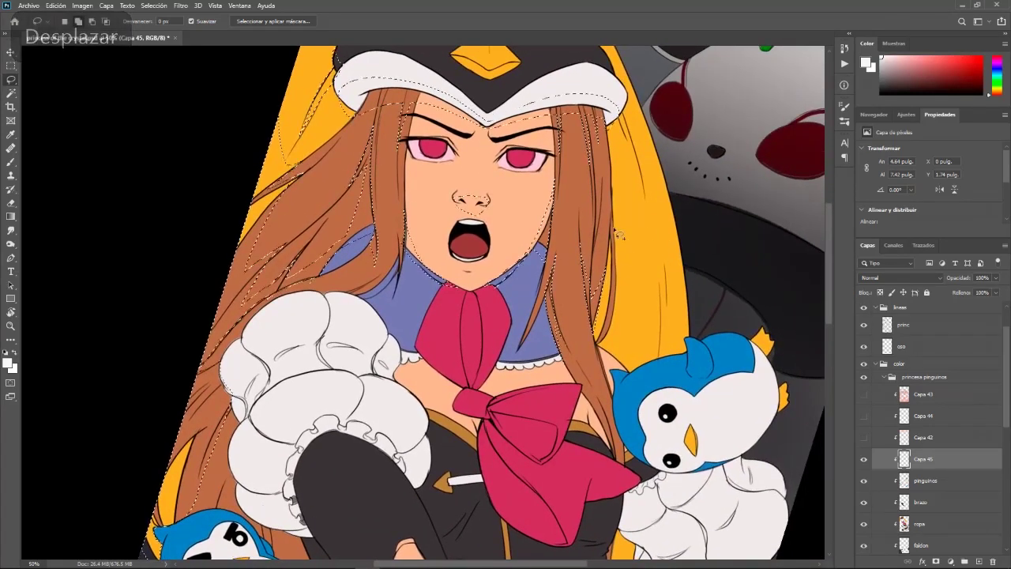
pyautogui.moveTo(672, 195); pyautogui.dragTo(695, 344)
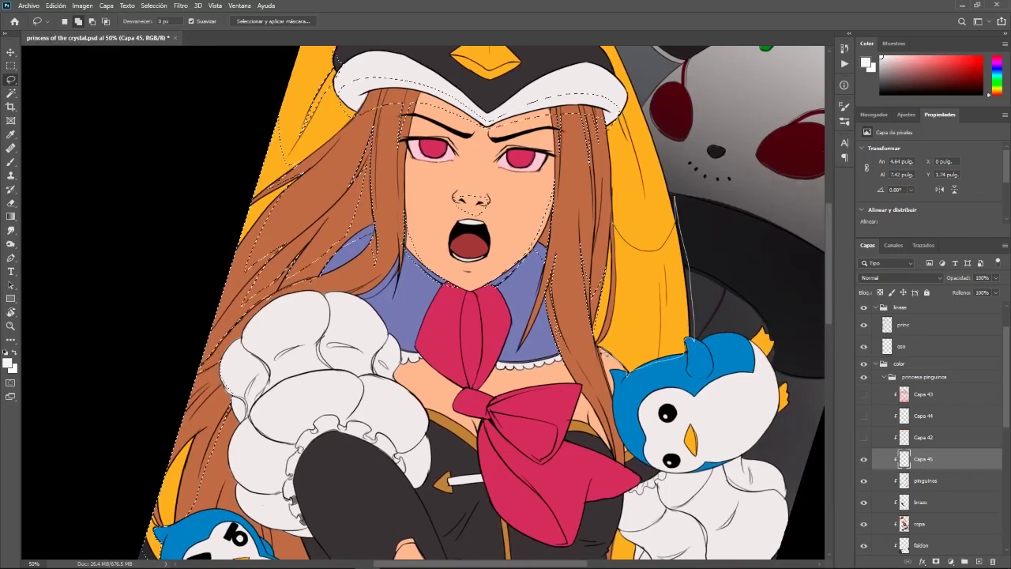
pyautogui.moveTo(620, 284); pyautogui.dragTo(613, 222)
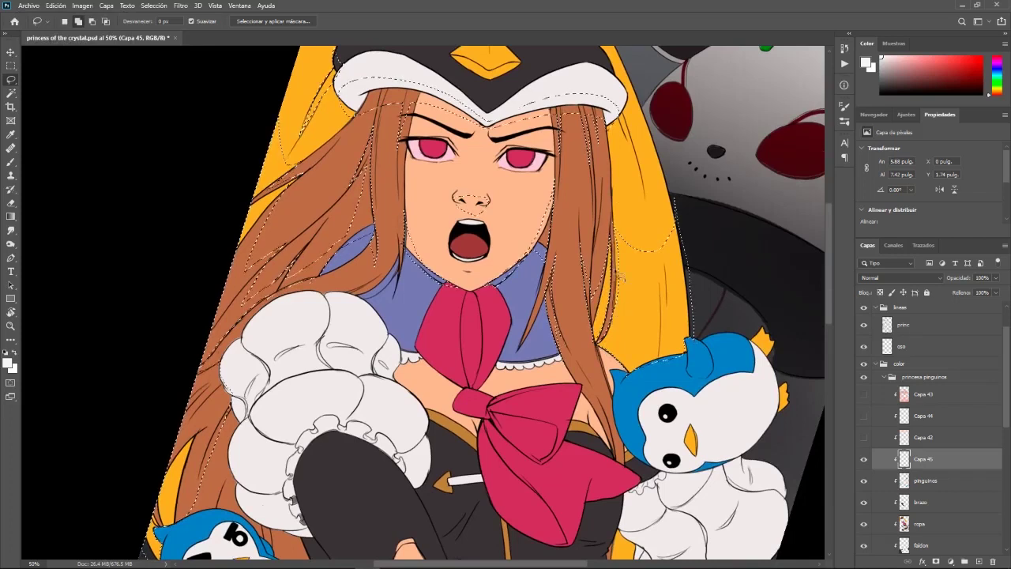
# Subtract the excess selection beside the right hair strand and where it overlaps the top of the blue penguin
pyautogui.press('alt')
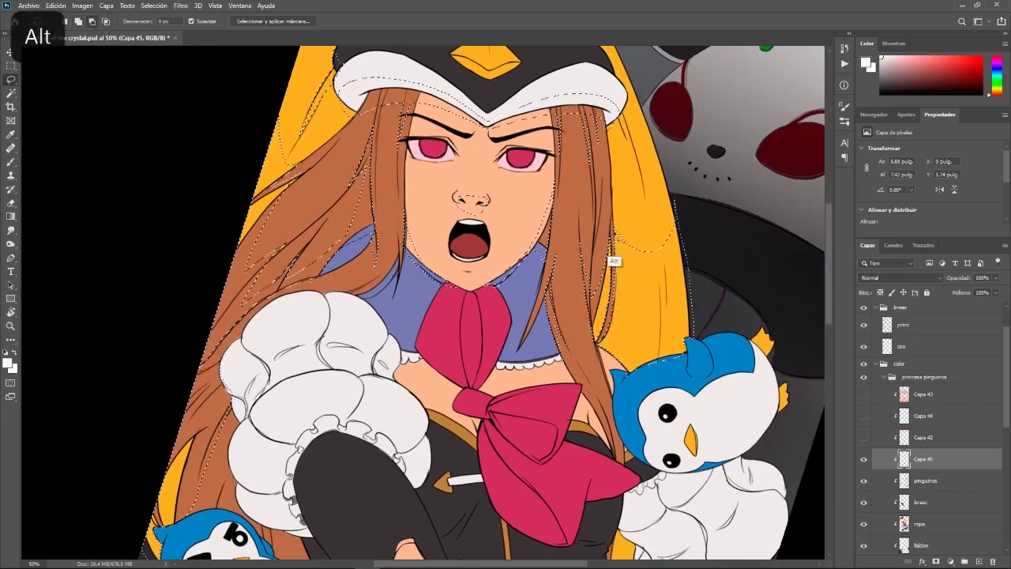
pyautogui.press('space')
pyautogui.moveTo(709, 345); pyautogui.dragTo(488, 292)
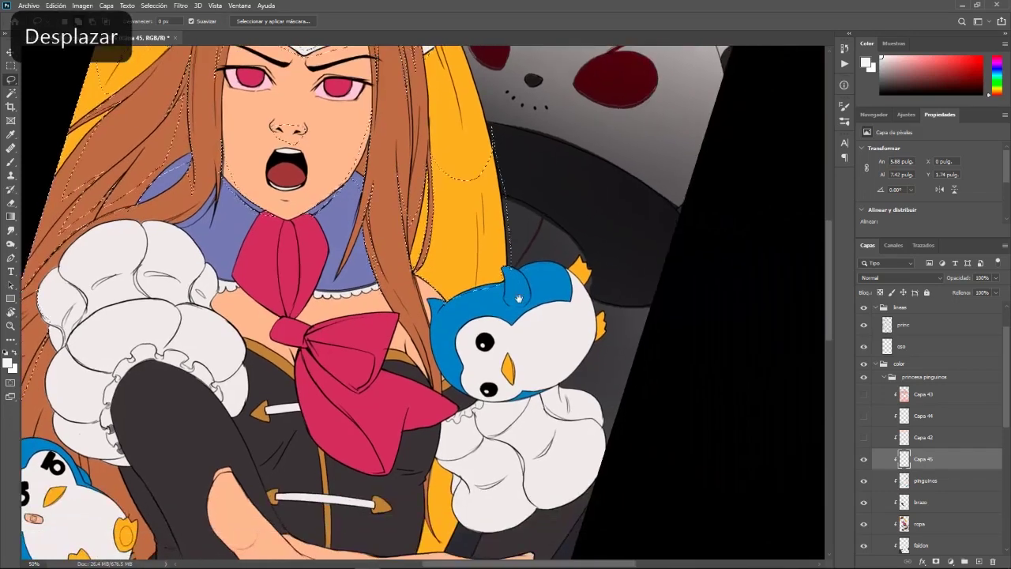
pyautogui.press('alt')
pyautogui.press('r')
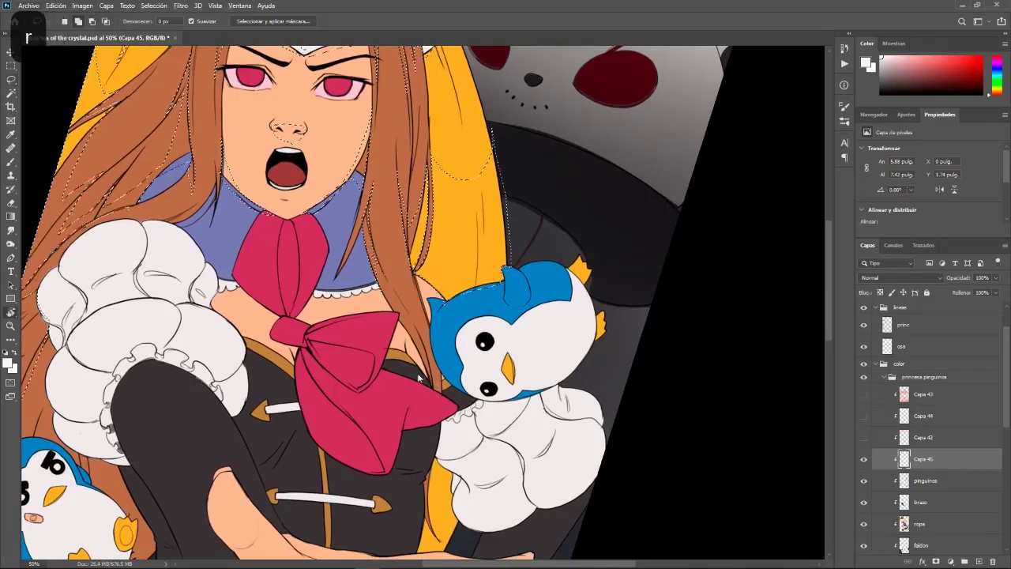
pyautogui.moveTo(488, 291); pyautogui.dragTo(445, 271)
pyautogui.press('alt')
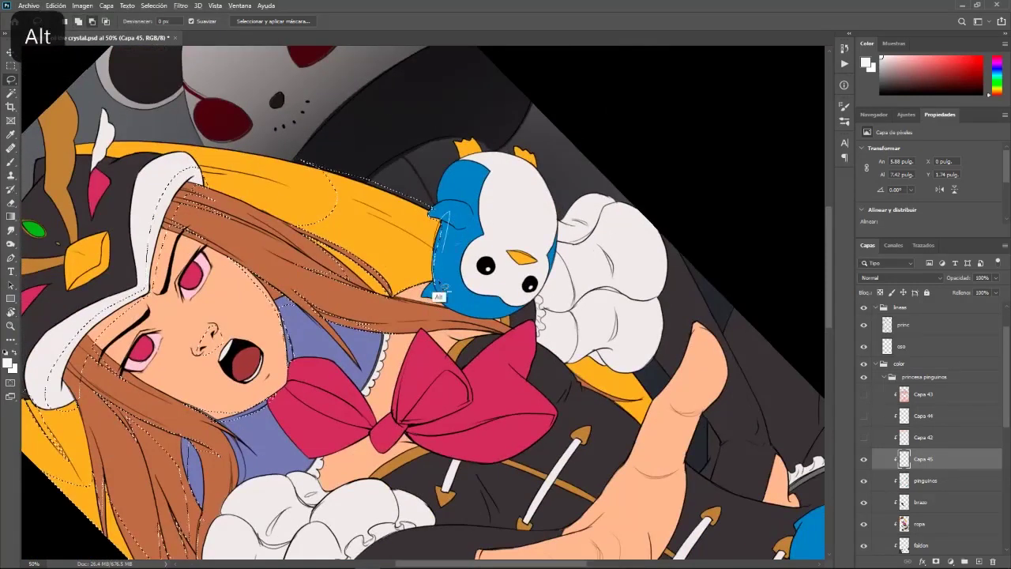
# Reset the canvas rotation and check the shadow selection across the whole illustration
pyautogui.press('ctrl+KP_Subtract')
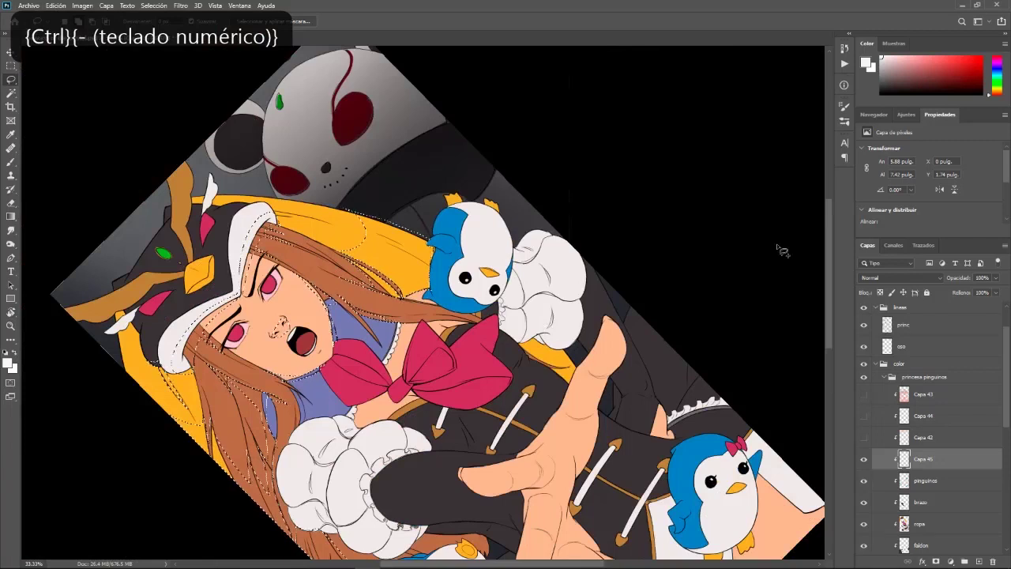
pyautogui.press('Escape')
pyautogui.press('ctrl+KP_Subtract')
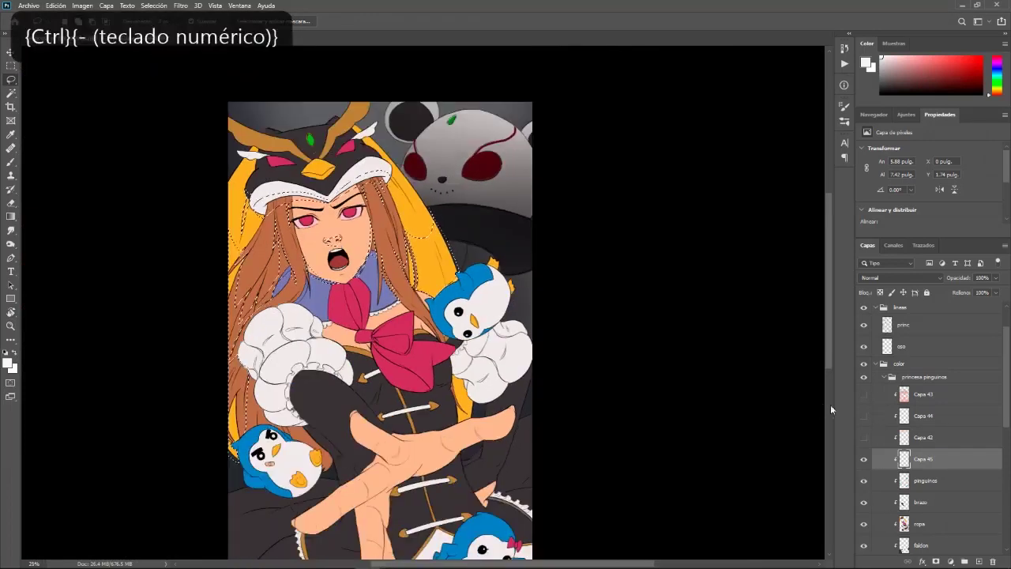
pyautogui.press('space')
pyautogui.moveTo(706, 445); pyautogui.dragTo(706, 373)
pyautogui.press('ctrl+KP_Subtract')
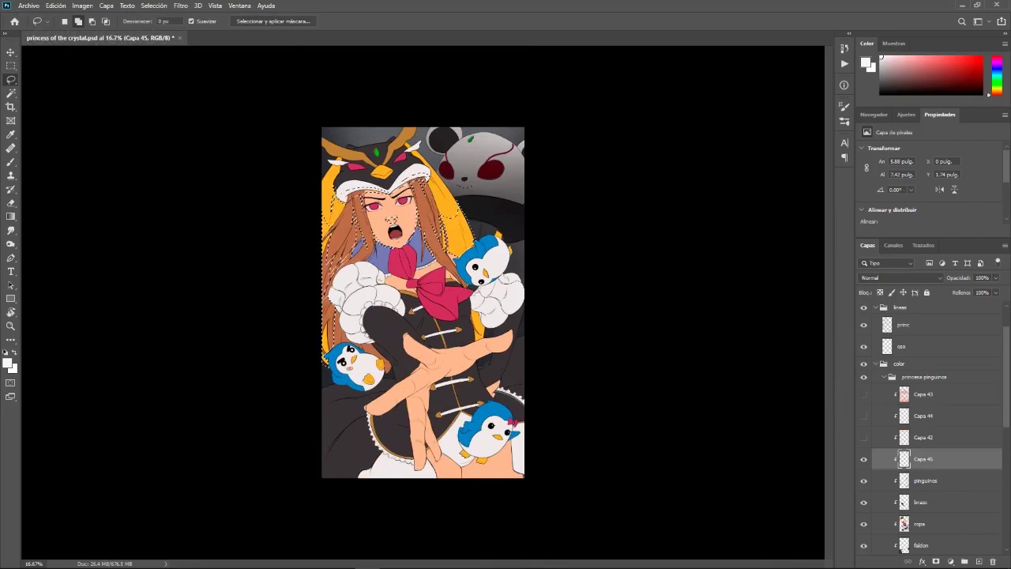
pyautogui.hotkey('ctrl', 'd')
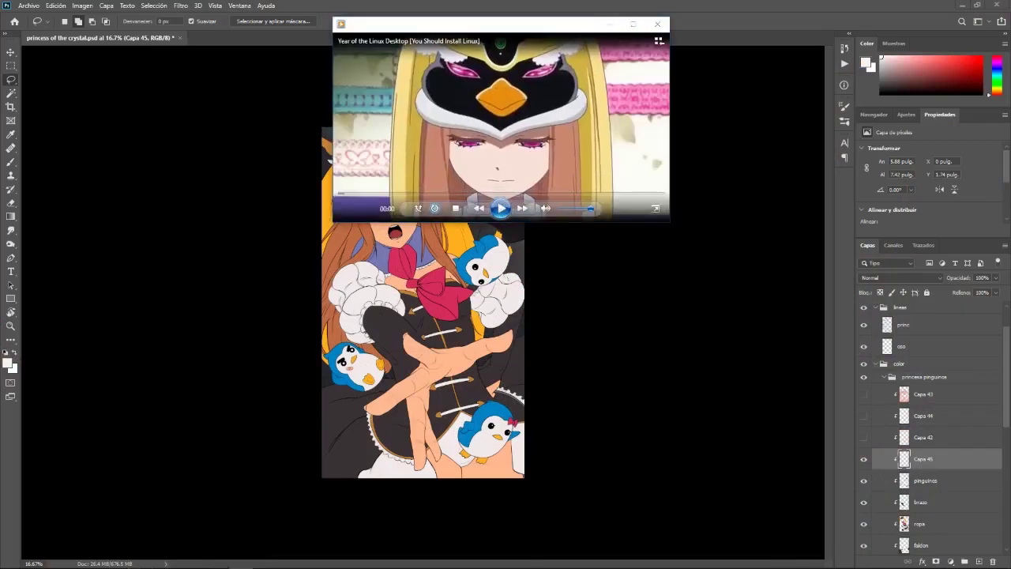
# Switch to the media player, watch the reference clip of the penguin princess, and close it
pyautogui.moveTo(294, 563)
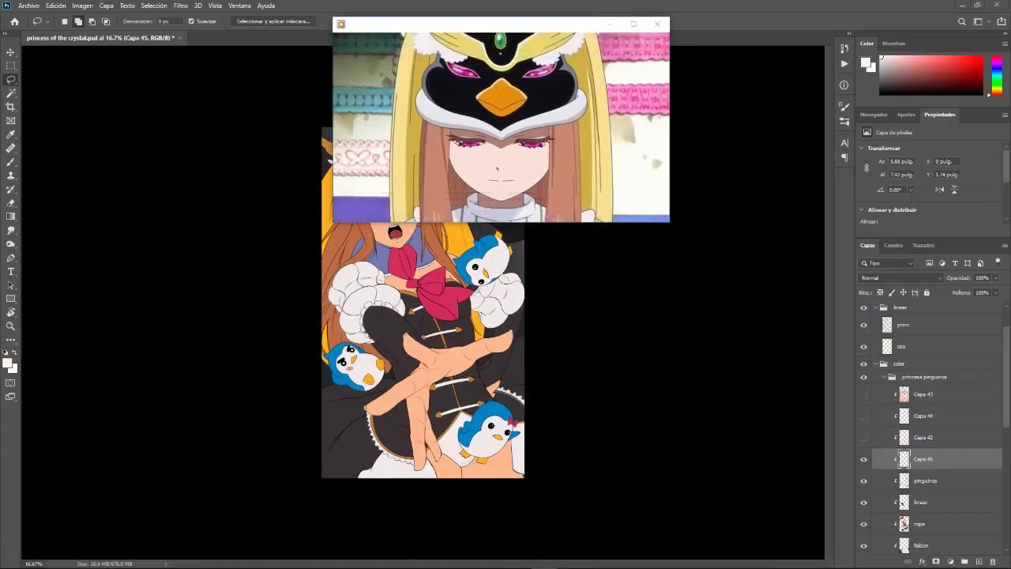
pyautogui.moveTo(506, 211)
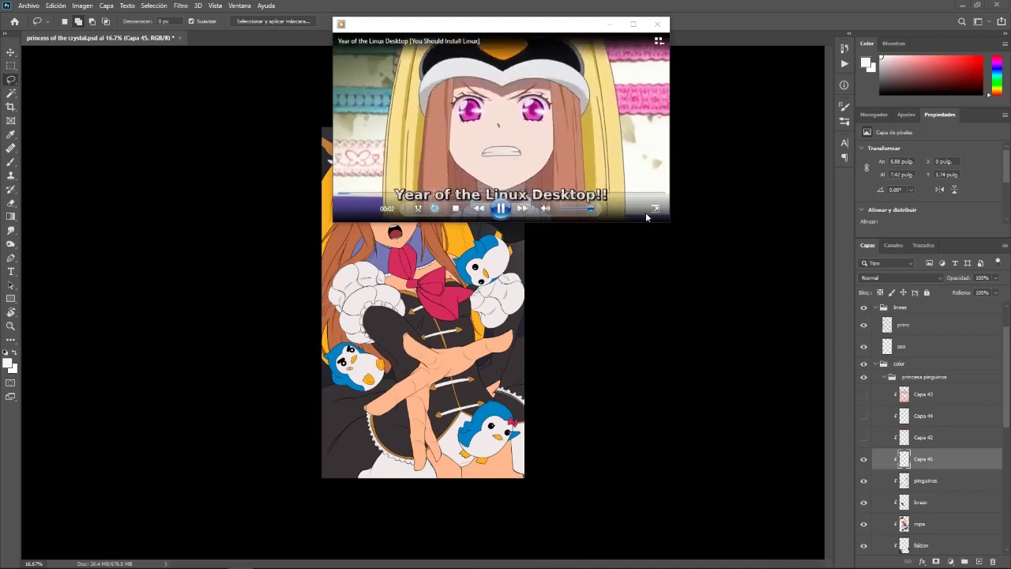
pyautogui.click(500, 209)
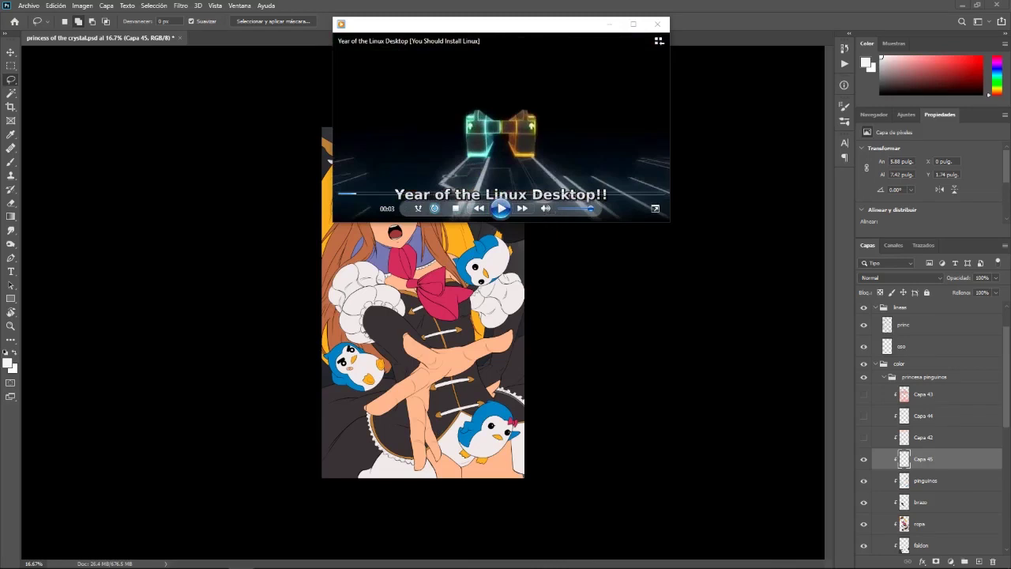
pyautogui.click(657, 210)
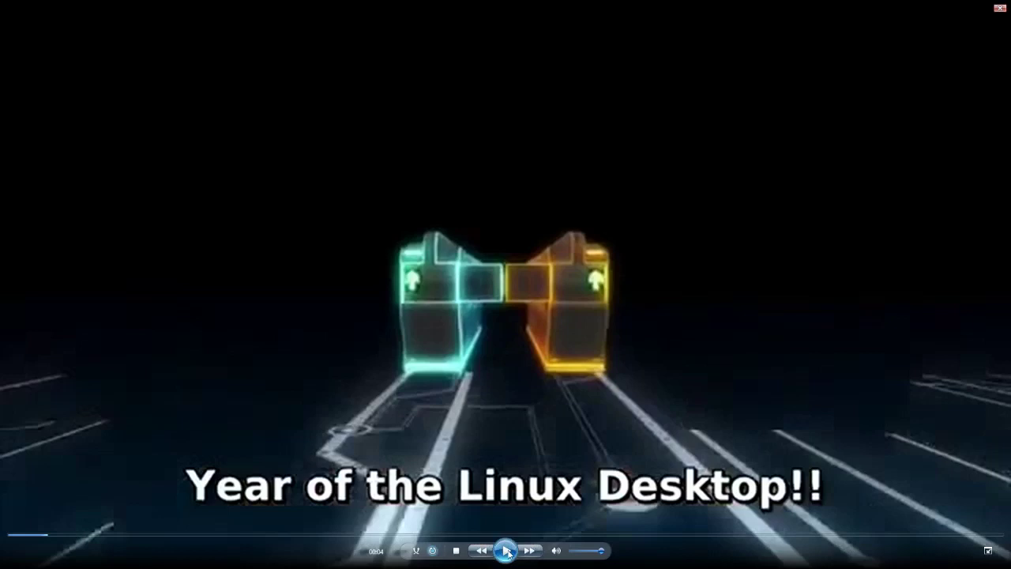
pyautogui.click(507, 551)
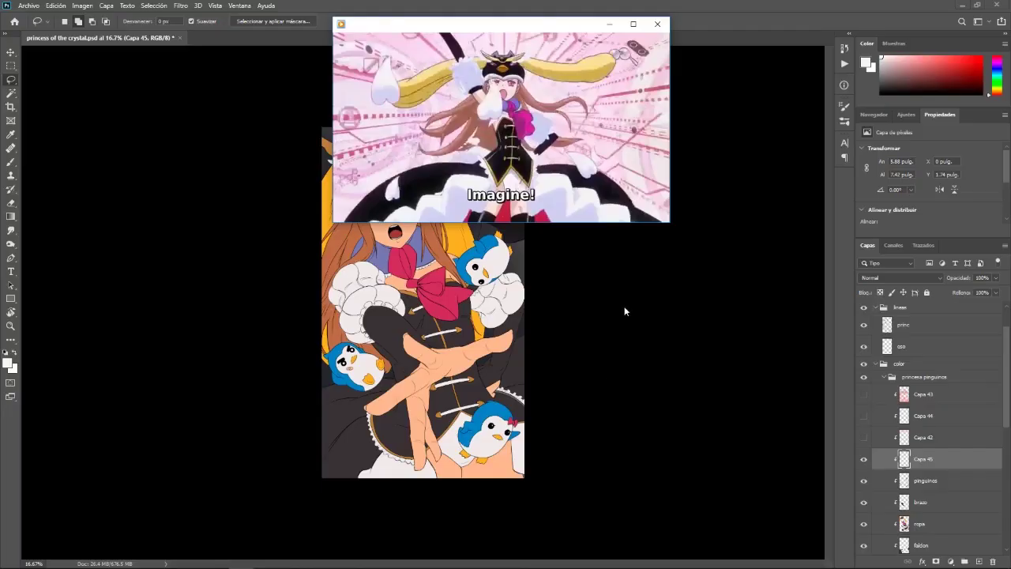
pyautogui.click(659, 26)
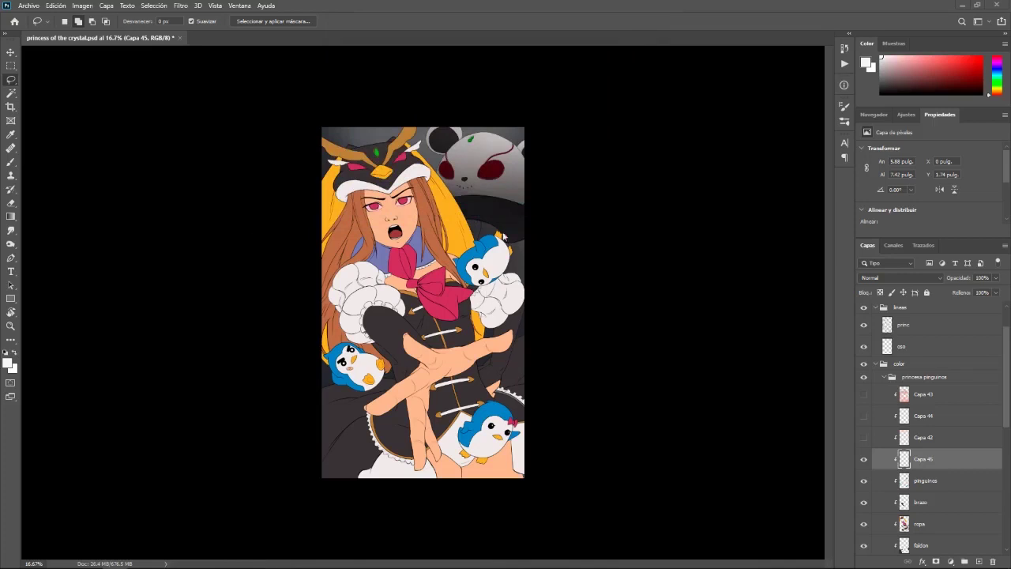
# Add a shadow area on the blue collar beneath the right hair lock, above the lace trim, to the lasso selection
pyautogui.press('ctrl+KP_Add')
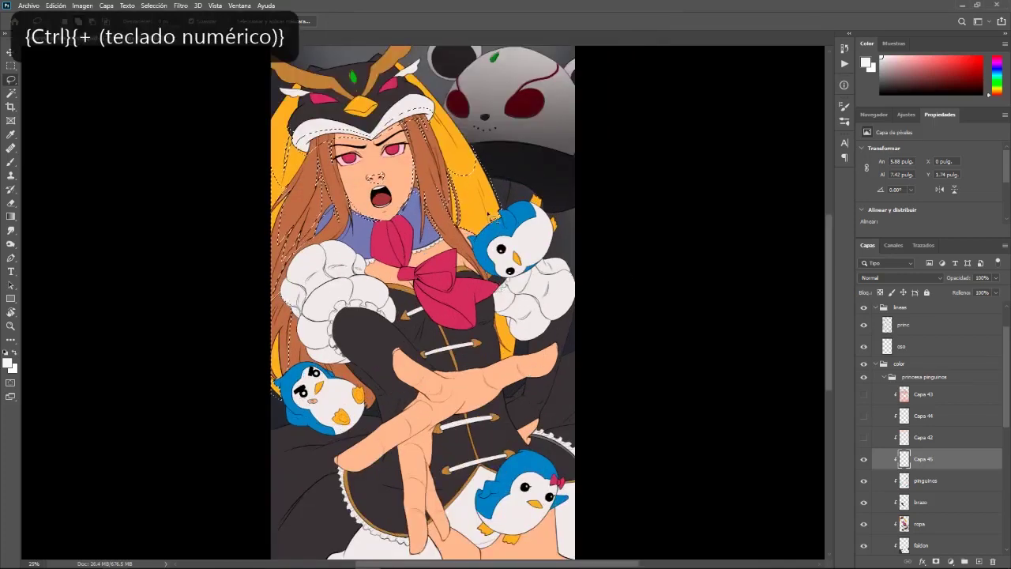
pyautogui.press('ctrl+KP_Subtract')
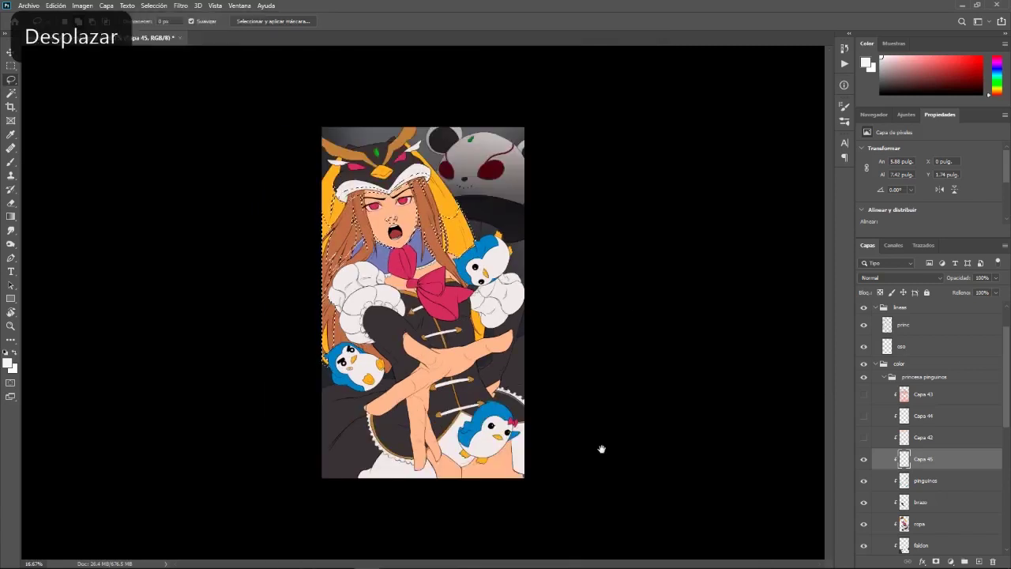
pyautogui.press('ctrl+KP_Add')
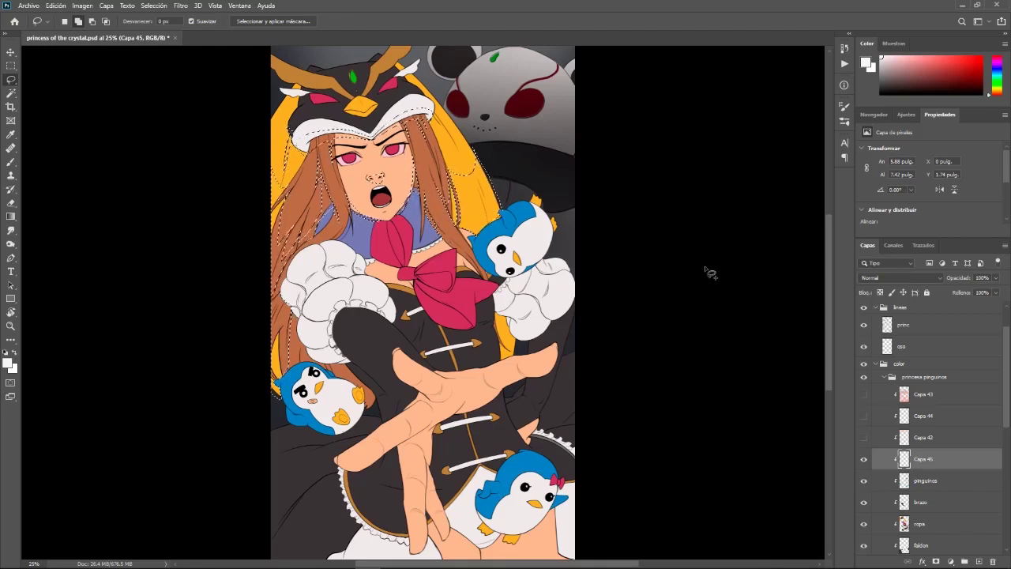
pyautogui.press('ctrl+KP_Add')
pyautogui.moveTo(636, 293); pyautogui.dragTo(802, 351)
pyautogui.press('ctrl+KP_Add')
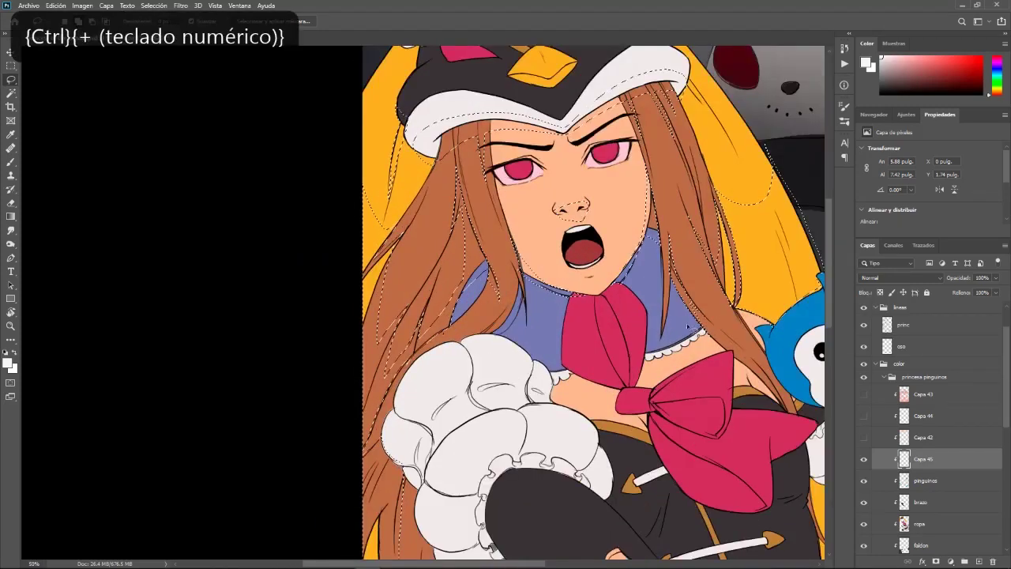
pyautogui.press('ctrl+KP_Add')
pyautogui.moveTo(762, 463)
pyautogui.mouseDown()
pyautogui.moveTo(744, 432)
pyautogui.moveTo(677, 414)
pyautogui.moveTo(575, 358)
pyautogui.moveTo(613, 435)
pyautogui.moveTo(676, 163)
pyautogui.moveTo(485, 106)
pyautogui.moveTo(344, 374)
pyautogui.moveTo(428, 456)
pyautogui.mouseUp()
pyautogui.press('r')
pyautogui.press('l')
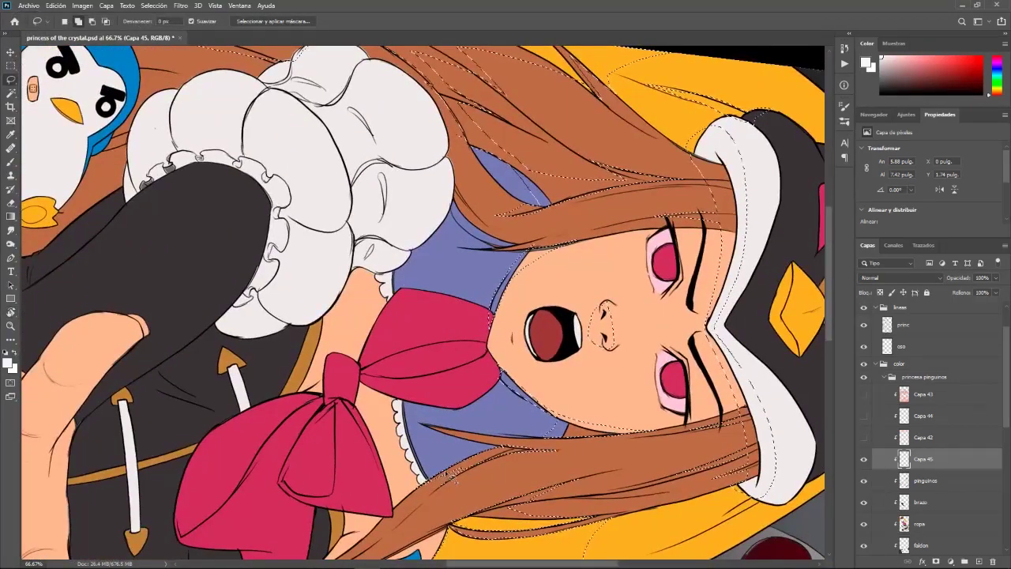
pyautogui.moveTo(417, 471)
pyautogui.mouseDown()
pyautogui.moveTo(430, 489)
pyautogui.moveTo(408, 431)
pyautogui.mouseUp()
# Add the shadow strip on the blue collar between the left puffed sleeve and the bow to the selection
pyautogui.press('r')
pyautogui.moveTo(491, 434)
pyautogui.mouseDown()
pyautogui.moveTo(712, 212)
pyautogui.moveTo(702, 425)
pyautogui.mouseUp()
pyautogui.press('l')
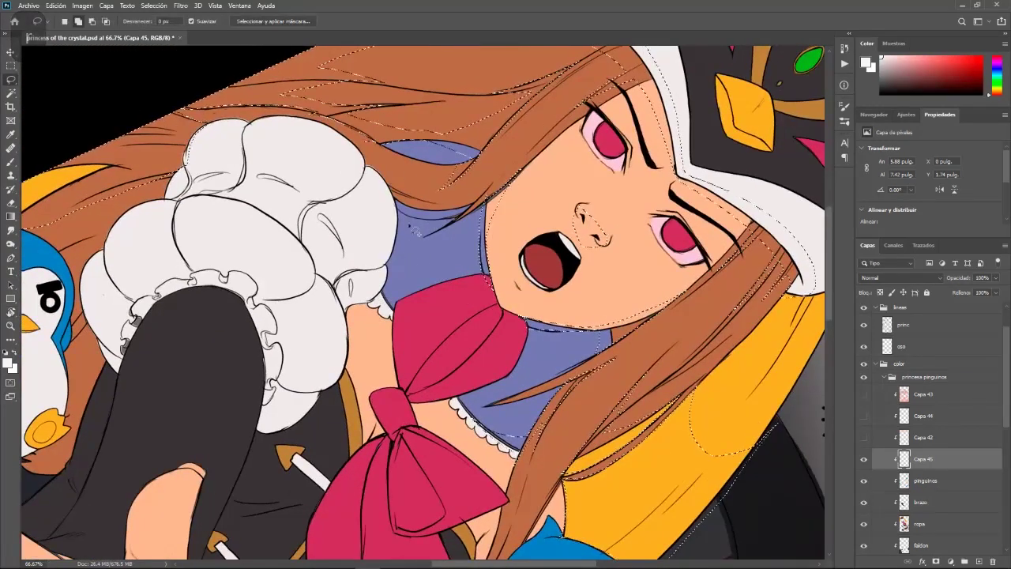
pyautogui.moveTo(406, 209)
pyautogui.mouseDown()
pyautogui.moveTo(415, 273)
pyautogui.moveTo(427, 298)
pyautogui.moveTo(401, 315)
pyautogui.mouseUp()
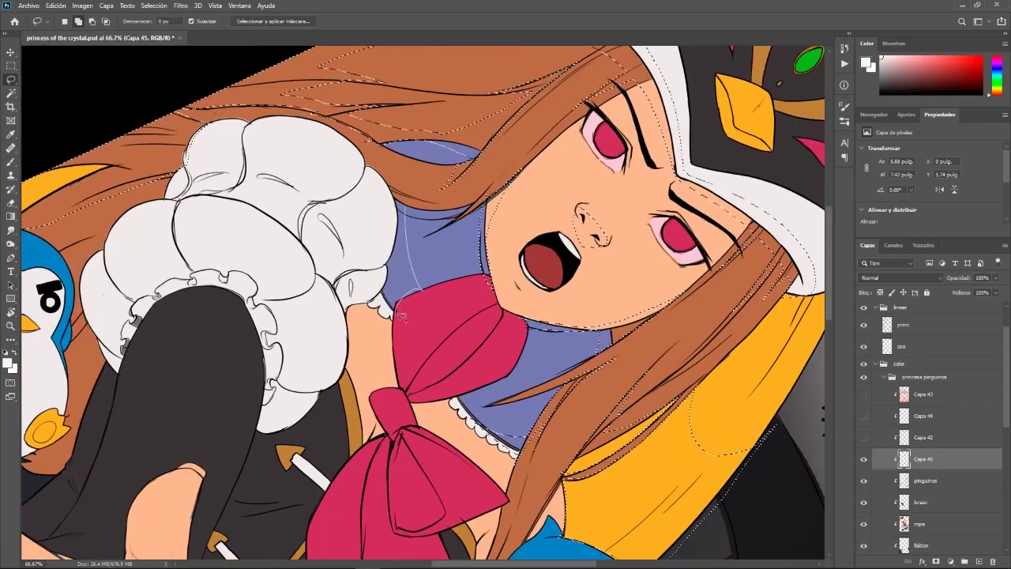
pyautogui.moveTo(391, 273); pyautogui.dragTo(402, 244)
pyautogui.moveTo(406, 206); pyautogui.dragTo(405, 203)
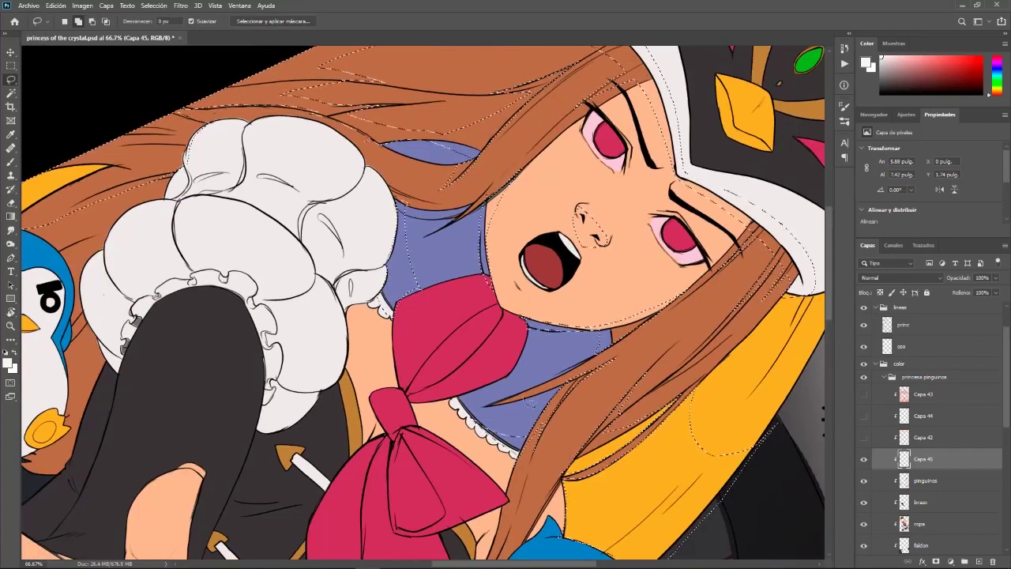
# Refine the selection around the small blue collar patch visible between the left hair locks
pyautogui.scroll(-3, 539, 353)
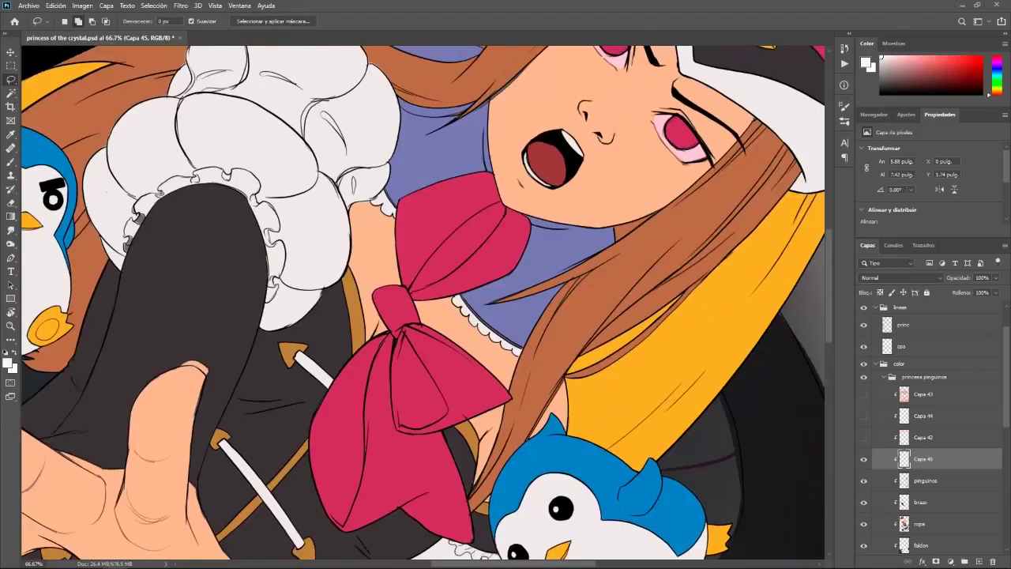
pyautogui.moveTo(609, 276)
pyautogui.mouseDown()
pyautogui.moveTo(676, 388)
pyautogui.moveTo(676, 327)
pyautogui.moveTo(612, 139)
pyautogui.moveTo(673, 210)
pyautogui.mouseUp()
pyautogui.press('r')
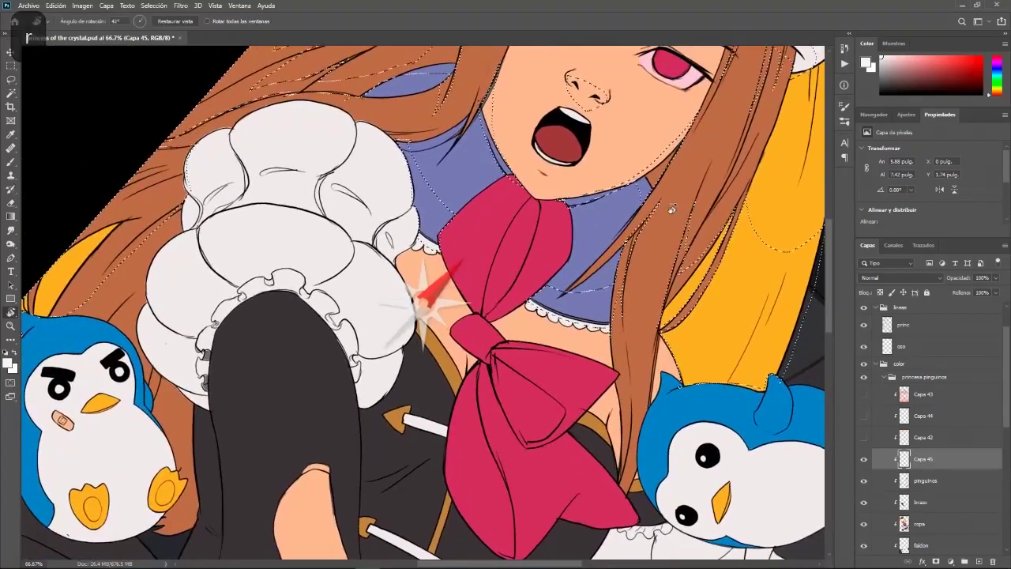
pyautogui.moveTo(537, 251)
pyautogui.mouseDown()
pyautogui.moveTo(630, 366)
pyautogui.moveTo(655, 418)
pyautogui.mouseUp()
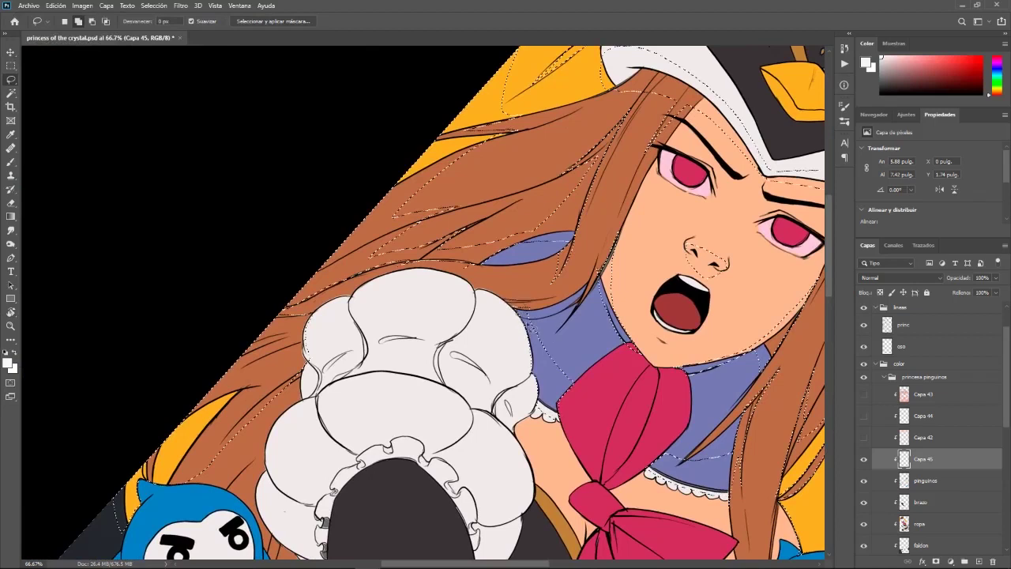
pyautogui.press('r')
pyautogui.moveTo(489, 463)
pyautogui.mouseDown()
pyautogui.moveTo(538, 340)
pyautogui.moveTo(525, 265)
pyautogui.mouseUp()
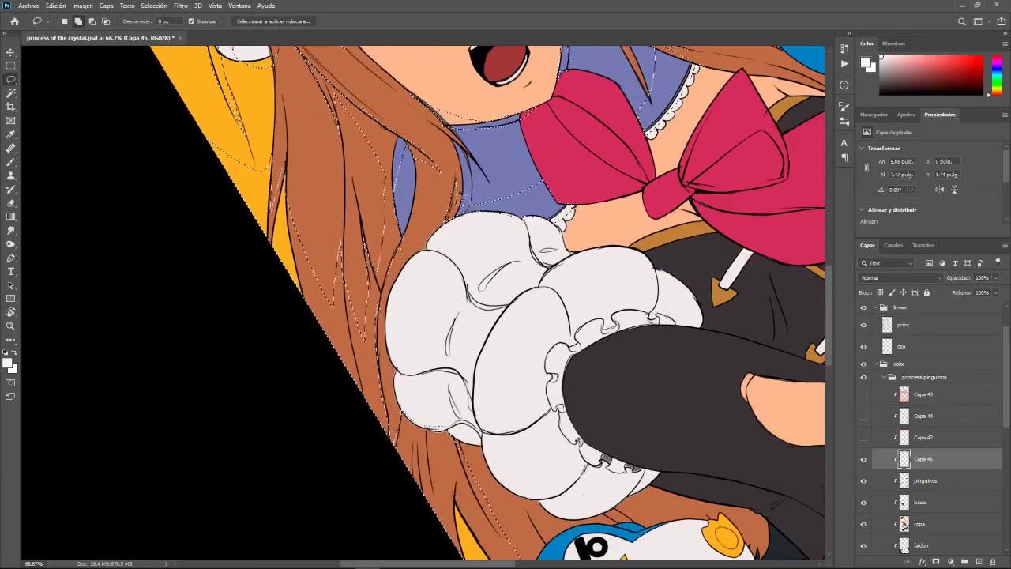
pyautogui.press('alt')
pyautogui.click(132, 412)
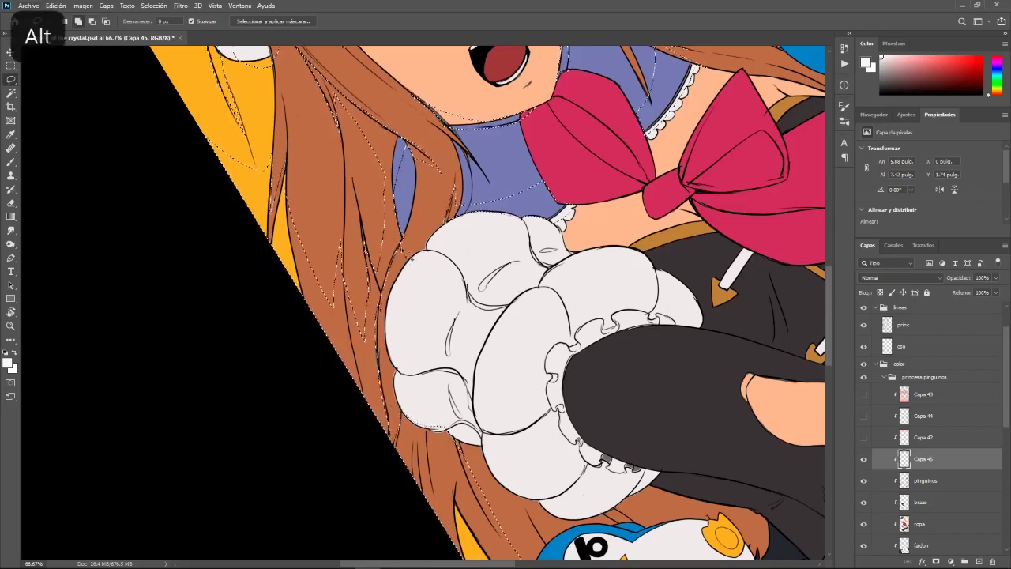
pyautogui.moveTo(508, 255); pyautogui.dragTo(511, 285)
pyautogui.scroll(5, 511, 286)
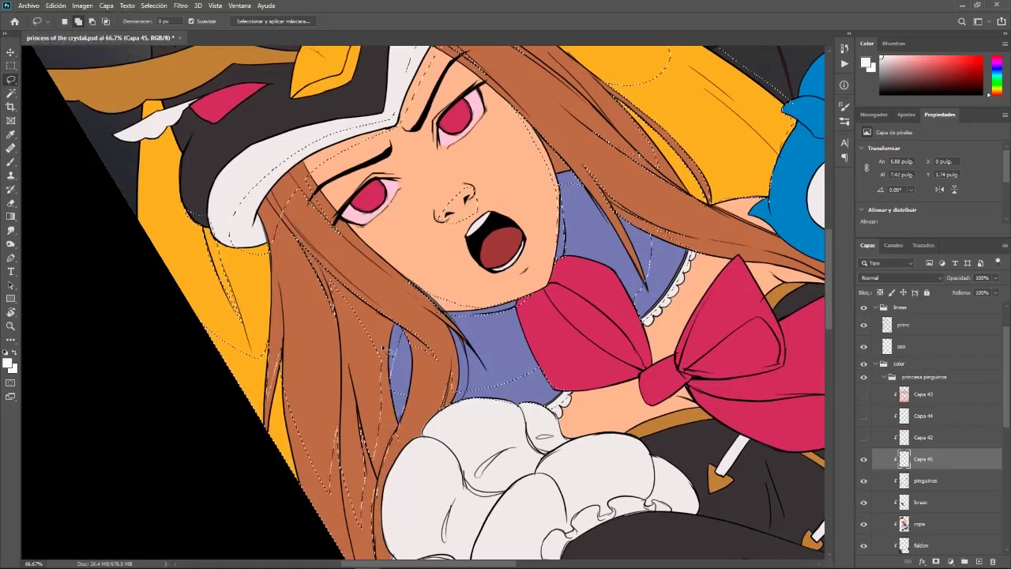
# Add the shadow areas on both halves of the bow's upper loop, beneath the chin, to the lasso selection
pyautogui.hotkey('ctrl', 'd')
pyautogui.moveTo(604, 353)
pyautogui.mouseDown()
pyautogui.moveTo(648, 376)
pyautogui.moveTo(619, 388)
pyautogui.mouseUp()
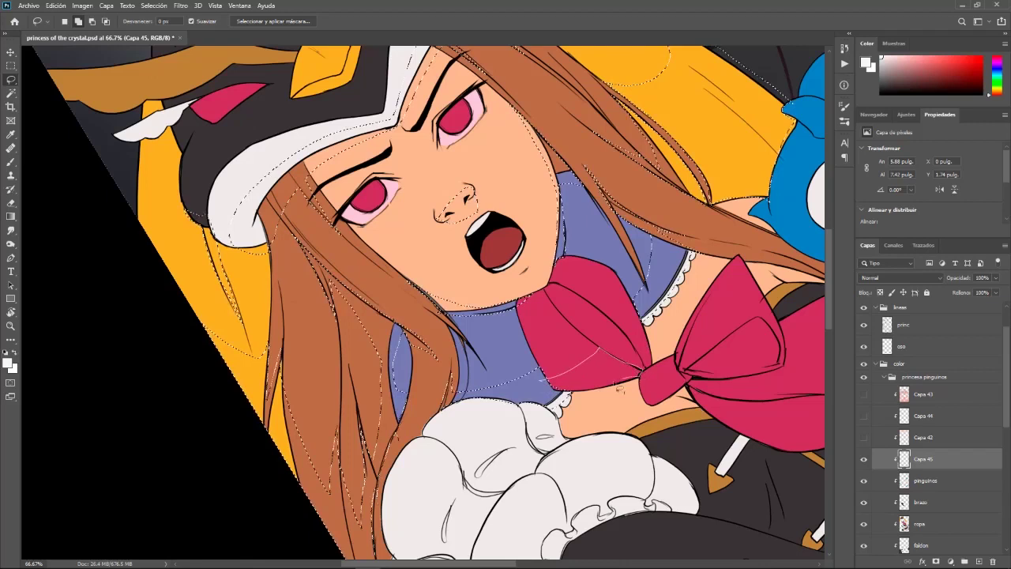
pyautogui.moveTo(540, 387); pyautogui.dragTo(608, 390)
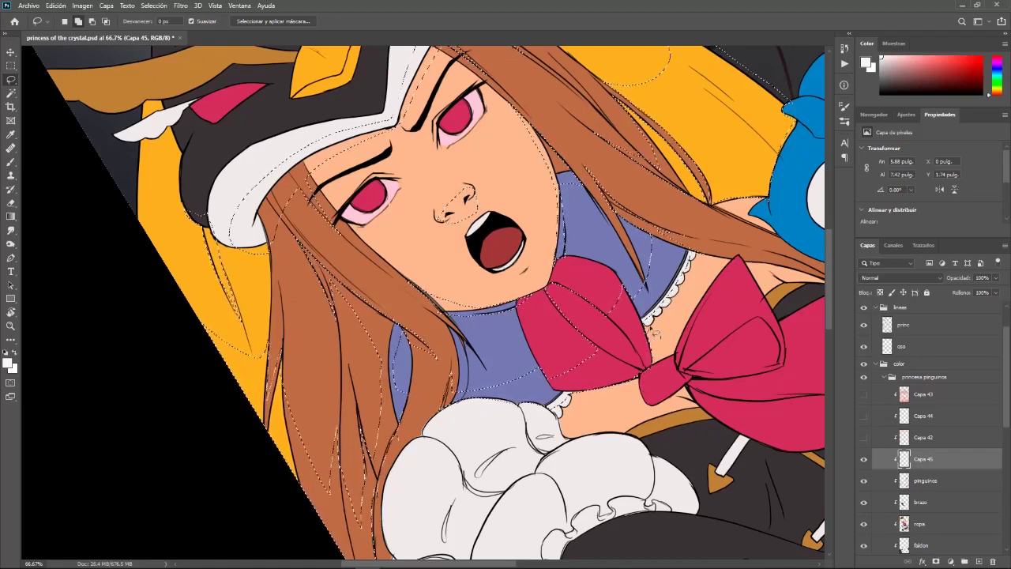
# Add the skin shadow directly beneath the collar's lace trim to the selection
pyautogui.moveTo(669, 318)
pyautogui.mouseDown()
pyautogui.moveTo(679, 304)
pyautogui.moveTo(669, 314)
pyautogui.mouseUp()
pyautogui.moveTo(600, 410); pyautogui.dragTo(706, 322)
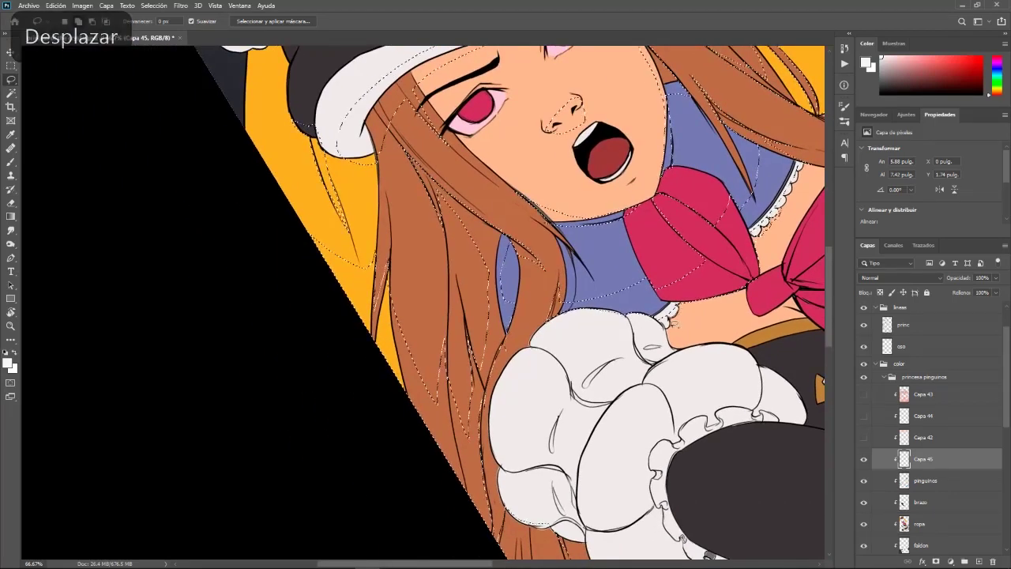
pyautogui.moveTo(670, 329)
pyautogui.mouseDown()
pyautogui.moveTo(682, 320)
pyautogui.moveTo(678, 308)
pyautogui.moveTo(562, 405)
pyautogui.moveTo(545, 403)
pyautogui.moveTo(556, 395)
pyautogui.mouseUp()
pyautogui.press('space')
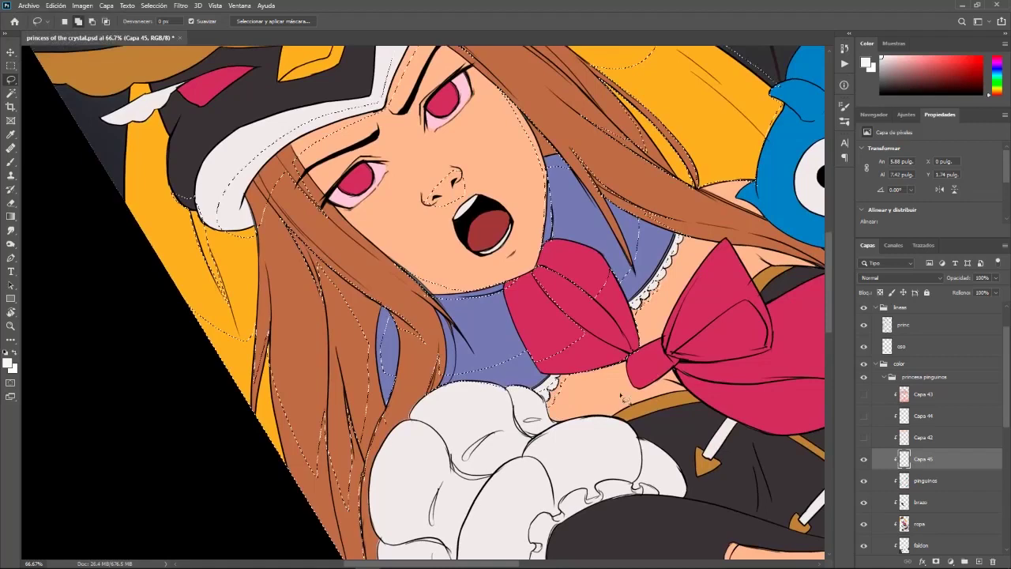
pyautogui.press('space')
pyautogui.moveTo(724, 316)
pyautogui.mouseDown()
pyautogui.moveTo(648, 399)
pyautogui.moveTo(654, 350)
pyautogui.moveTo(652, 362)
pyautogui.mouseUp()
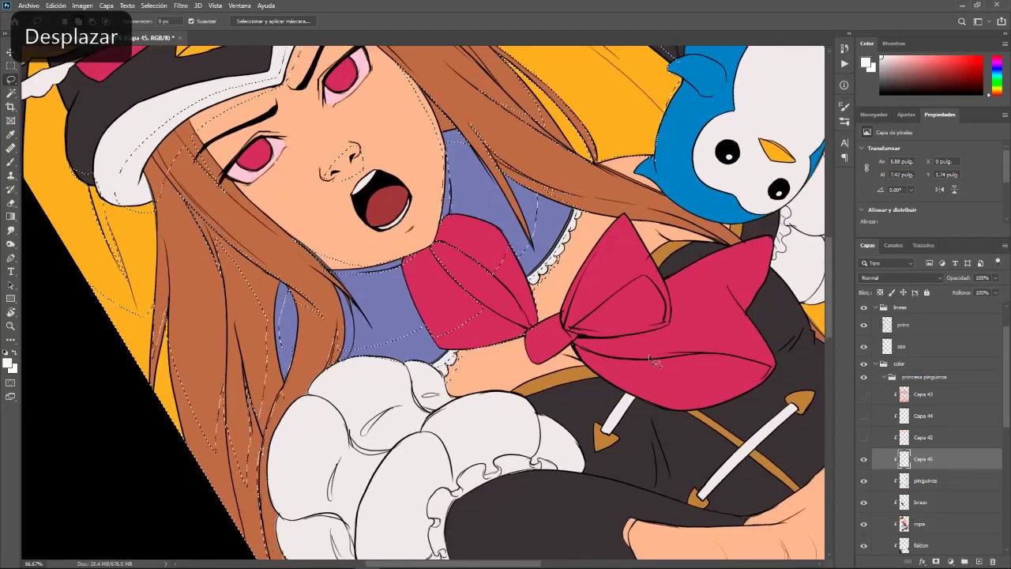
# Restore the dropped selection and add the shadows on the bow knot and the chest skin between the left lace and the knot
pyautogui.hotkey('ctrl', 'd')
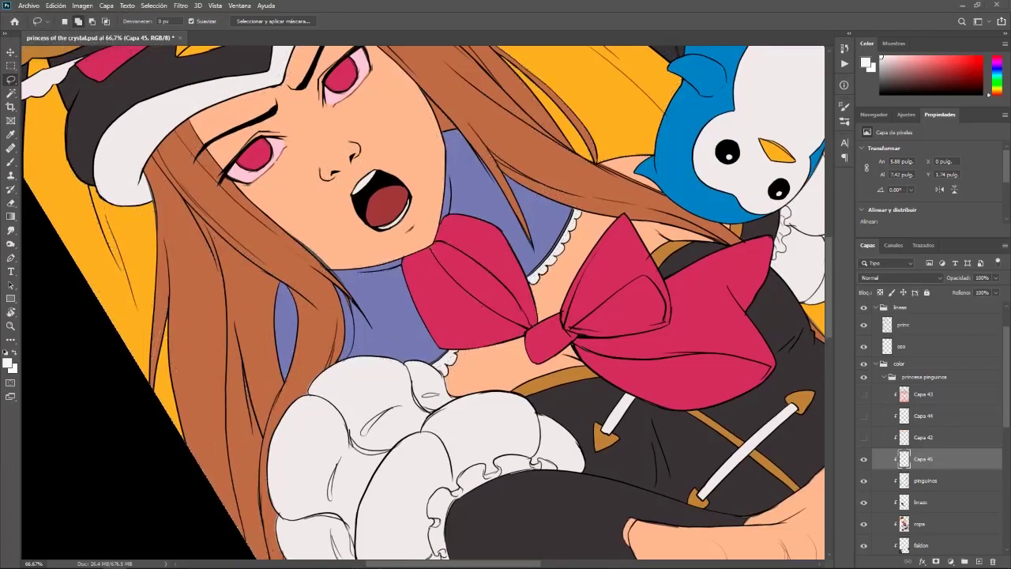
pyautogui.hotkey('ctrl', 'z')
pyautogui.moveTo(630, 251); pyautogui.dragTo(652, 324)
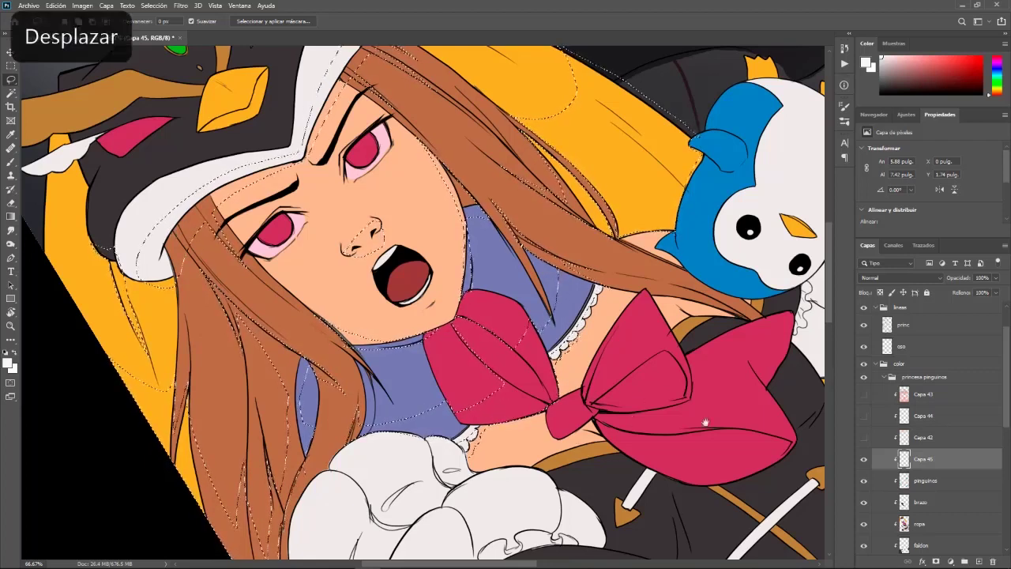
pyautogui.moveTo(693, 422); pyautogui.dragTo(717, 331)
pyautogui.press('Escape')
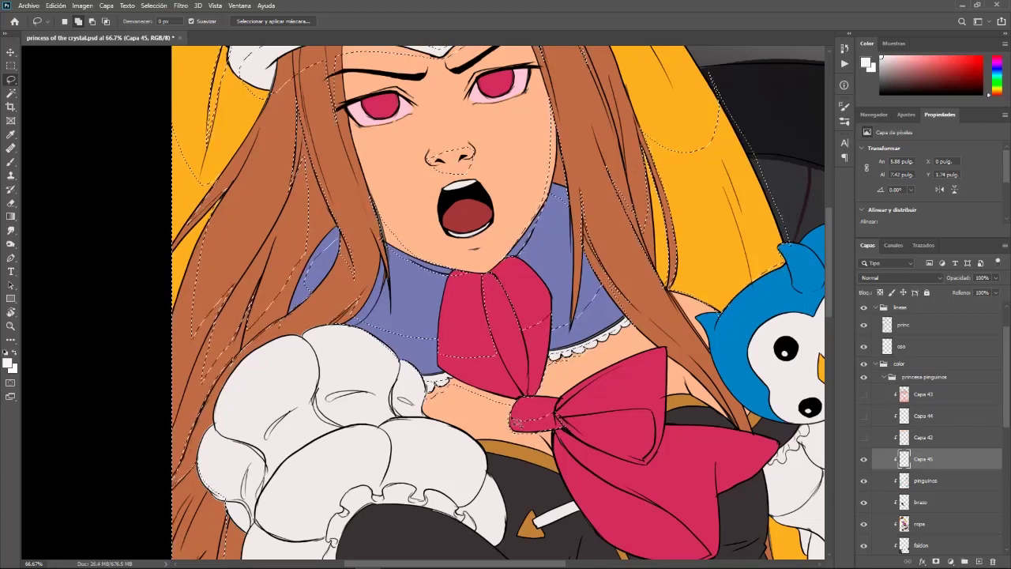
pyautogui.press('alt')
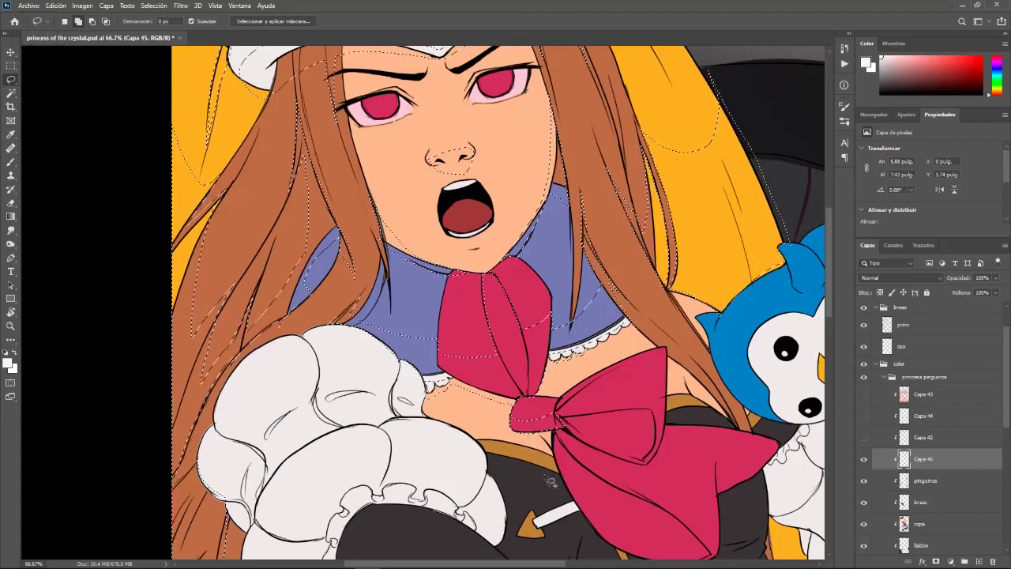
# Add the triangular inner fold of the bow's side loop, beside the knot, to the selection
pyautogui.press('space')
pyautogui.moveTo(684, 453); pyautogui.dragTo(713, 354)
pyautogui.press('r')
pyautogui.moveTo(604, 508)
pyautogui.mouseDown()
pyautogui.moveTo(712, 421)
pyautogui.moveTo(668, 237)
pyautogui.moveTo(665, 438)
pyautogui.mouseUp()
pyautogui.press('space')
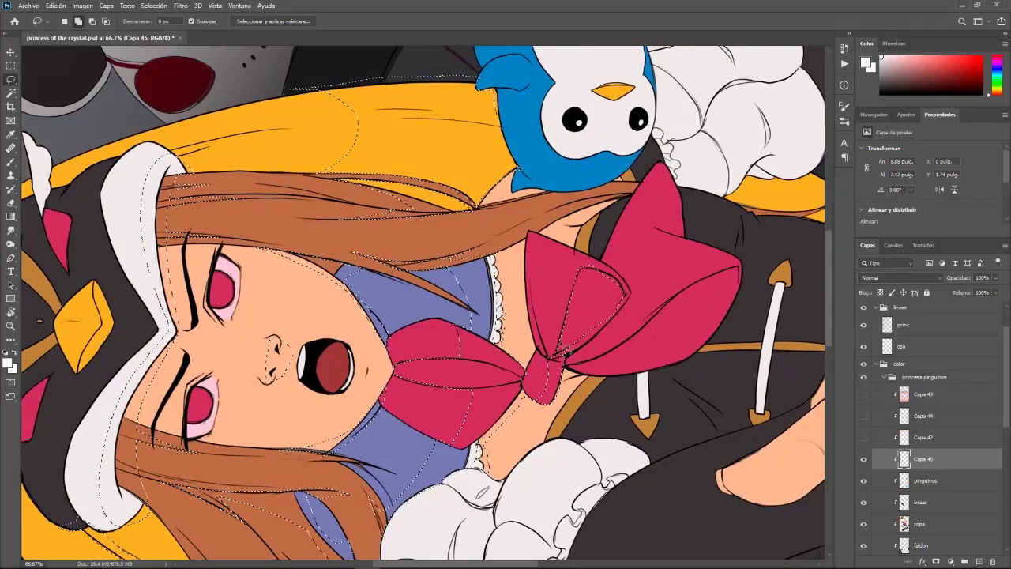
# Refine the edges of the side loop's inner-fold selection and add a narrow crease shadow next to the knot
pyautogui.press('alt')
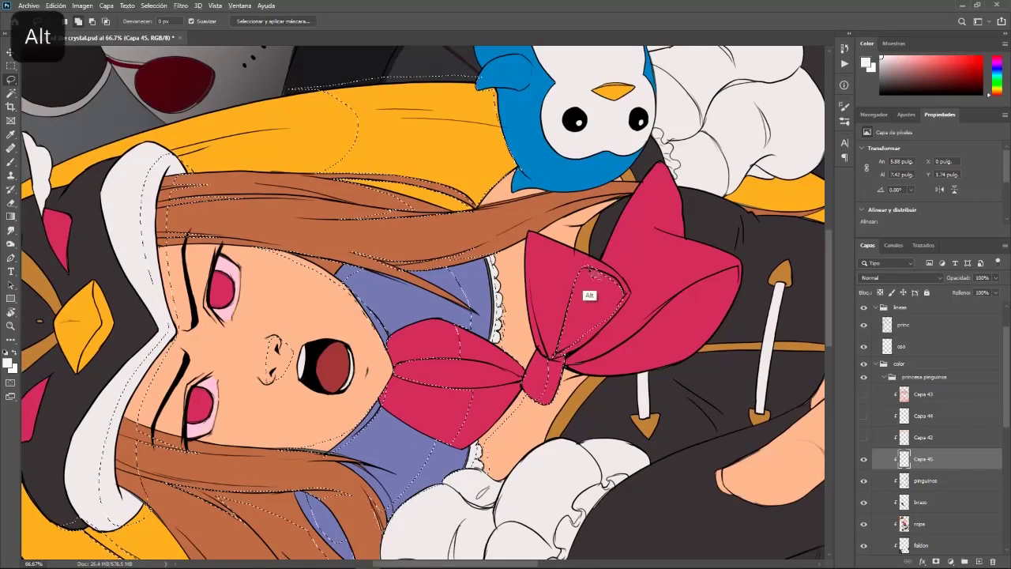
pyautogui.moveTo(586, 280); pyautogui.dragTo(628, 279)
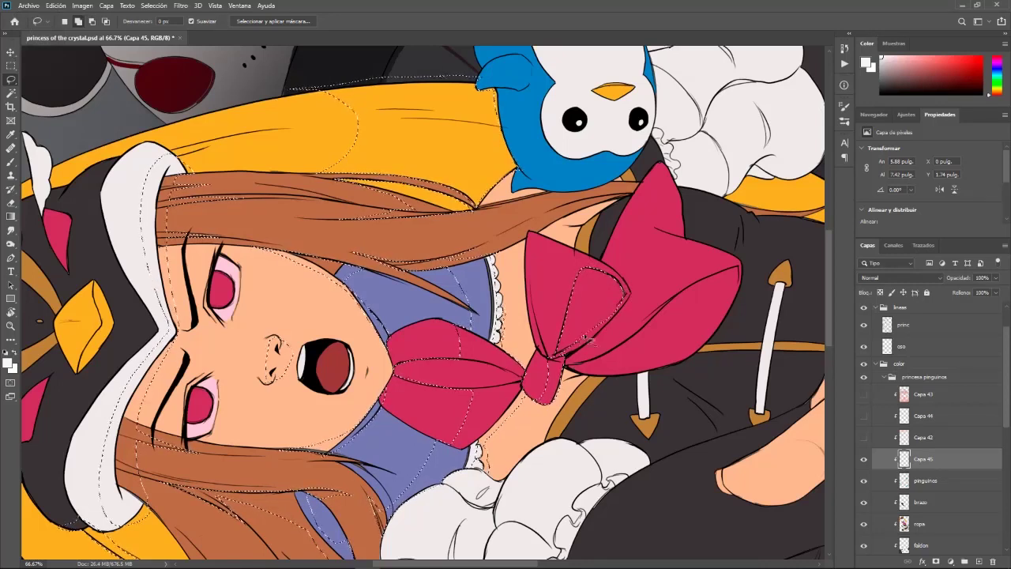
pyautogui.press('alt')
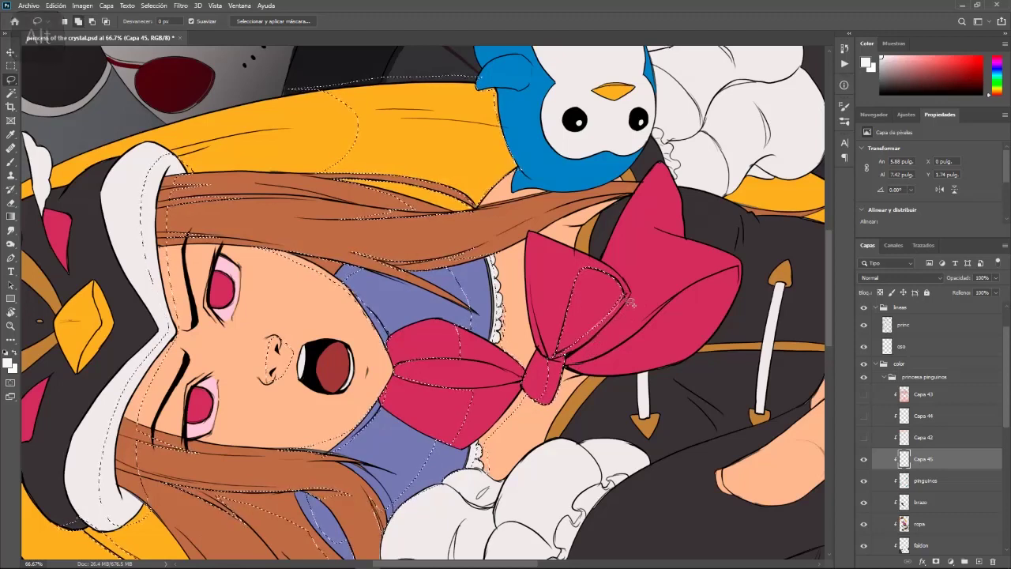
pyautogui.press('alt')
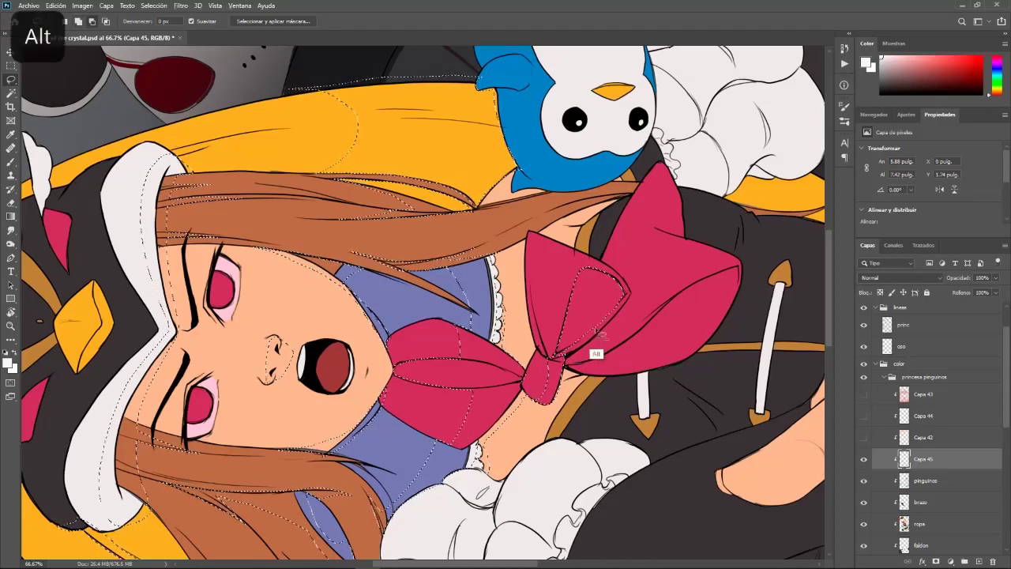
pyautogui.moveTo(534, 312)
pyautogui.mouseDown()
pyautogui.moveTo(552, 360)
pyautogui.moveTo(545, 348)
pyautogui.mouseUp()
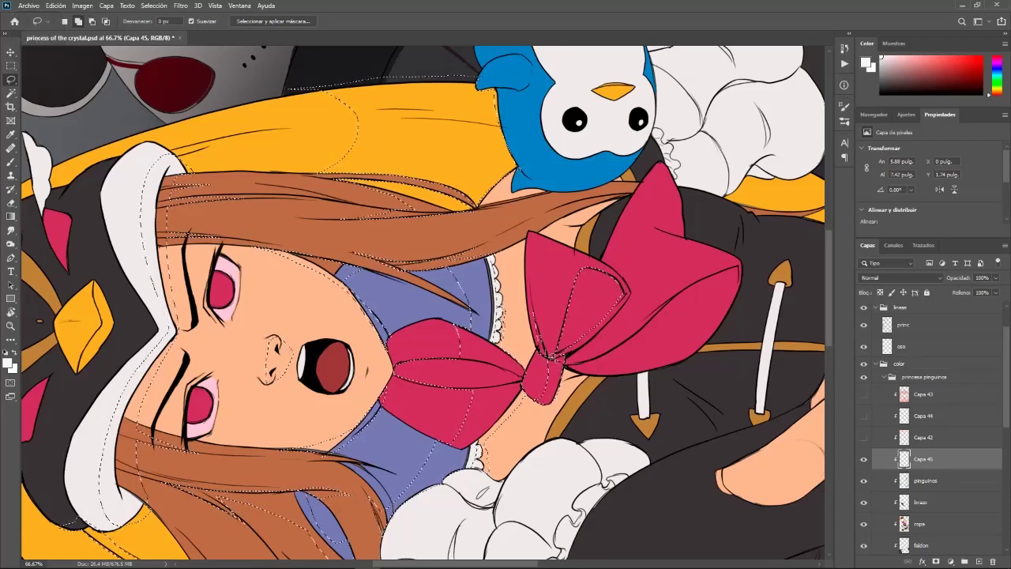
pyautogui.press('Escape')
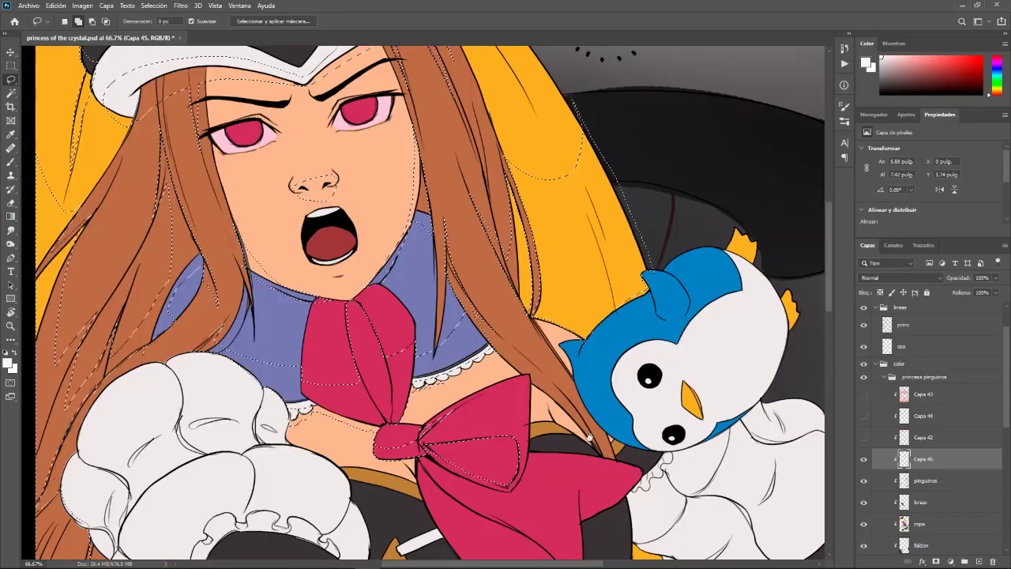
# Add the small shadow at the top of the bow's hanging tail, just beneath the knot, to the selection
pyautogui.scroll(-5, 632, 347)
pyautogui.hscroll(-1, 632, 348)
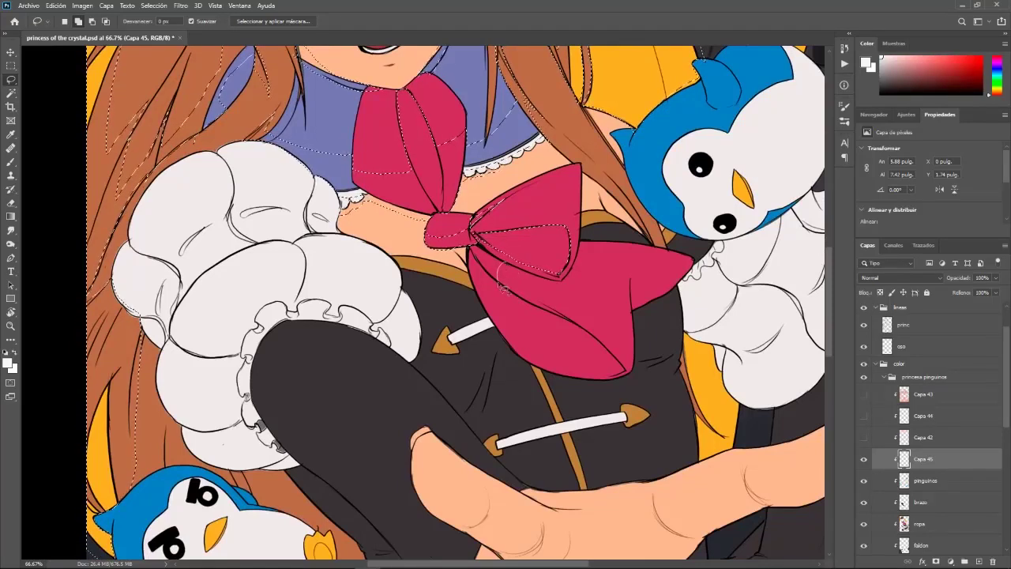
pyautogui.moveTo(493, 282)
pyautogui.mouseDown()
pyautogui.moveTo(470, 248)
pyautogui.moveTo(505, 265)
pyautogui.mouseUp()
# Add the shadow panel between the hanging tail's outer edge and its long fold line to the selection, and refine its edges
pyautogui.press('space')
pyautogui.moveTo(663, 373); pyautogui.dragTo(713, 309)
pyautogui.press('r')
pyautogui.moveTo(671, 235)
pyautogui.mouseDown()
pyautogui.moveTo(772, 365)
pyautogui.moveTo(653, 529)
pyautogui.moveTo(626, 538)
pyautogui.mouseUp()
pyautogui.press('space')
pyautogui.moveTo(530, 524); pyautogui.dragTo(556, 361)
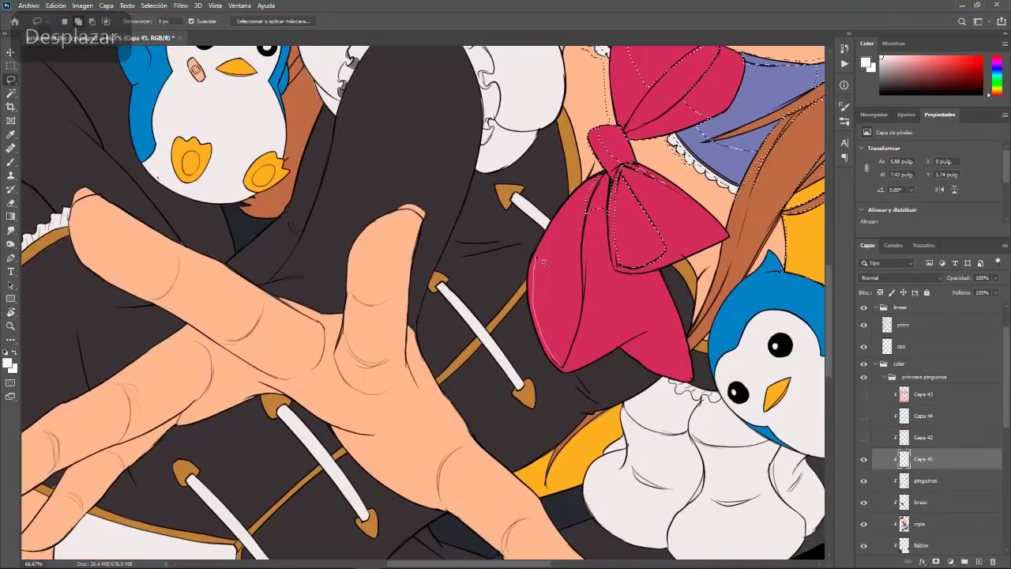
pyautogui.moveTo(589, 229)
pyautogui.mouseDown()
pyautogui.moveTo(570, 372)
pyautogui.moveTo(575, 363)
pyautogui.mouseUp()
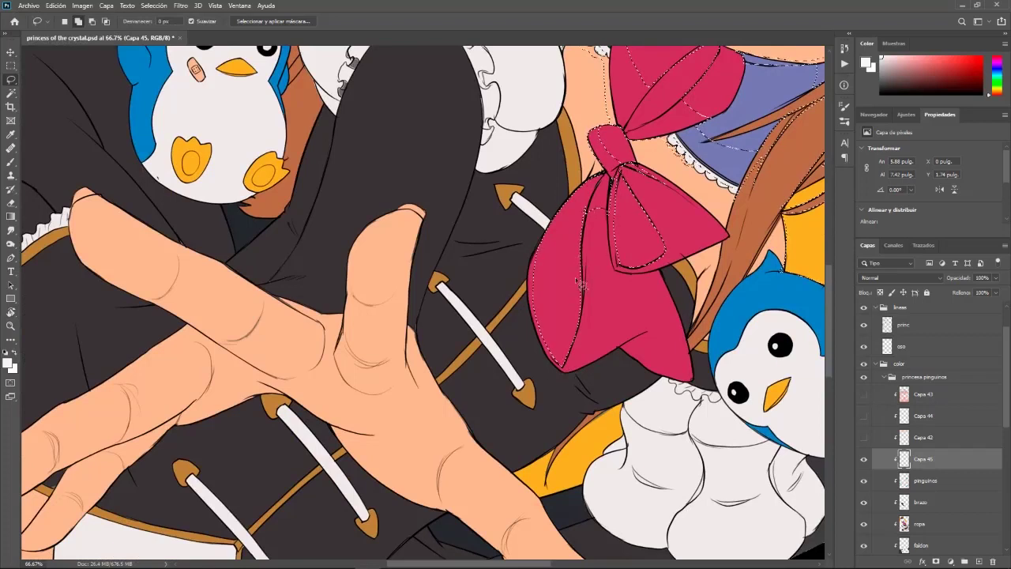
pyautogui.moveTo(589, 205); pyautogui.dragTo(583, 300)
pyautogui.press('alt')
pyautogui.moveTo(614, 228)
pyautogui.mouseDown()
pyautogui.moveTo(618, 178)
pyautogui.moveTo(614, 245)
pyautogui.mouseUp()
pyautogui.press('Escape')
# Add the fold shadow along the lower edge of the bow tail pointing toward the blue penguin to the selection
pyautogui.moveTo(641, 159)
pyautogui.mouseDown()
pyautogui.moveTo(654, 383)
pyautogui.moveTo(585, 364)
pyautogui.mouseUp()
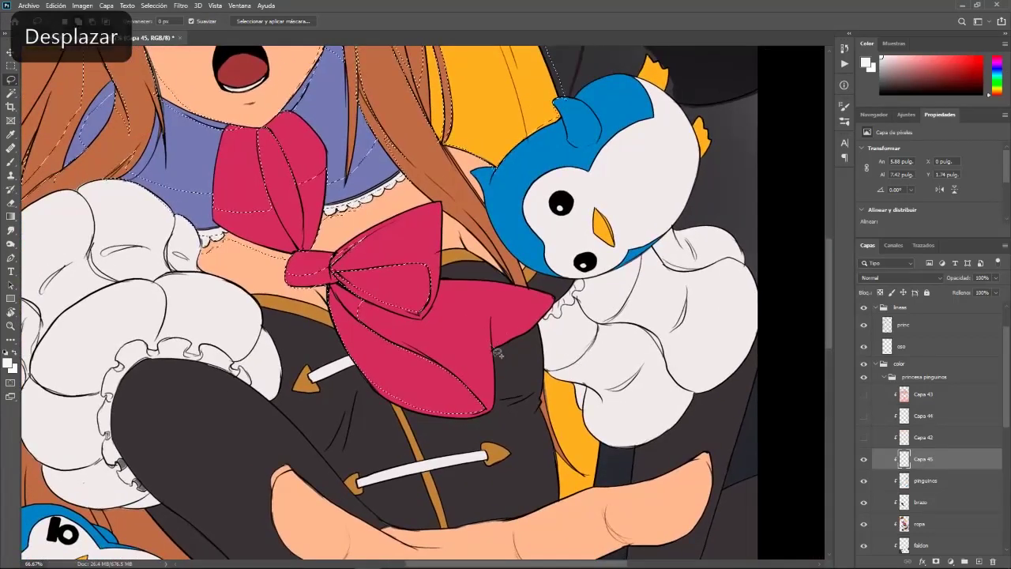
pyautogui.moveTo(493, 348)
pyautogui.mouseDown()
pyautogui.moveTo(493, 320)
pyautogui.moveTo(524, 336)
pyautogui.moveTo(496, 352)
pyautogui.moveTo(533, 315)
pyautogui.moveTo(498, 352)
pyautogui.moveTo(525, 335)
pyautogui.moveTo(504, 351)
pyautogui.moveTo(512, 360)
pyautogui.moveTo(532, 337)
pyautogui.mouseUp()
pyautogui.moveTo(531, 328); pyautogui.dragTo(523, 340)
# Add the bow's cast shadow on the black dress beneath its right tail, and check the artwork by deselecting and restoring the selection
pyautogui.moveTo(483, 398)
pyautogui.mouseDown()
pyautogui.moveTo(631, 312)
pyautogui.moveTo(670, 267)
pyautogui.mouseUp()
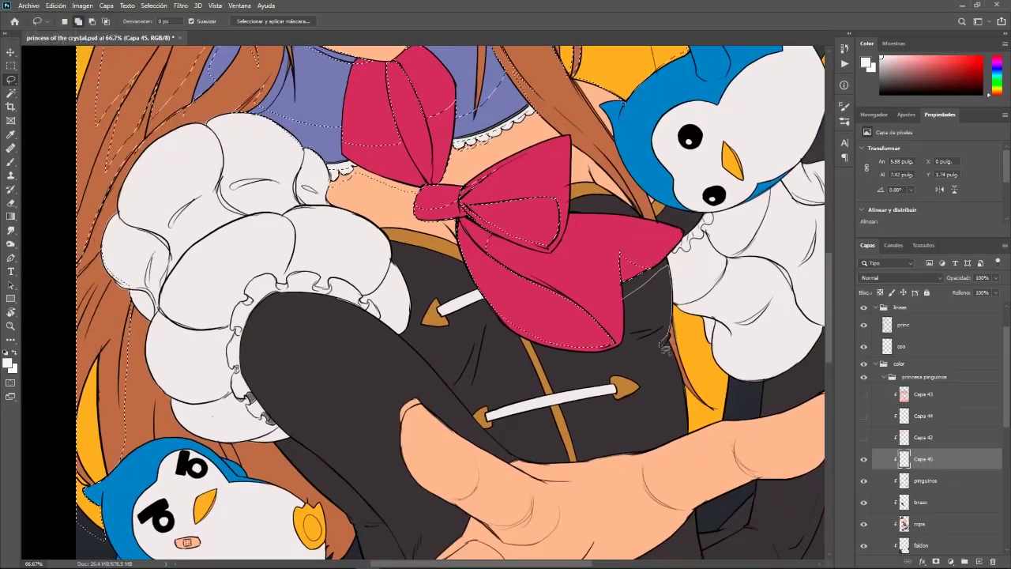
pyautogui.moveTo(629, 312)
pyautogui.mouseDown()
pyautogui.moveTo(644, 316)
pyautogui.moveTo(630, 348)
pyautogui.mouseUp()
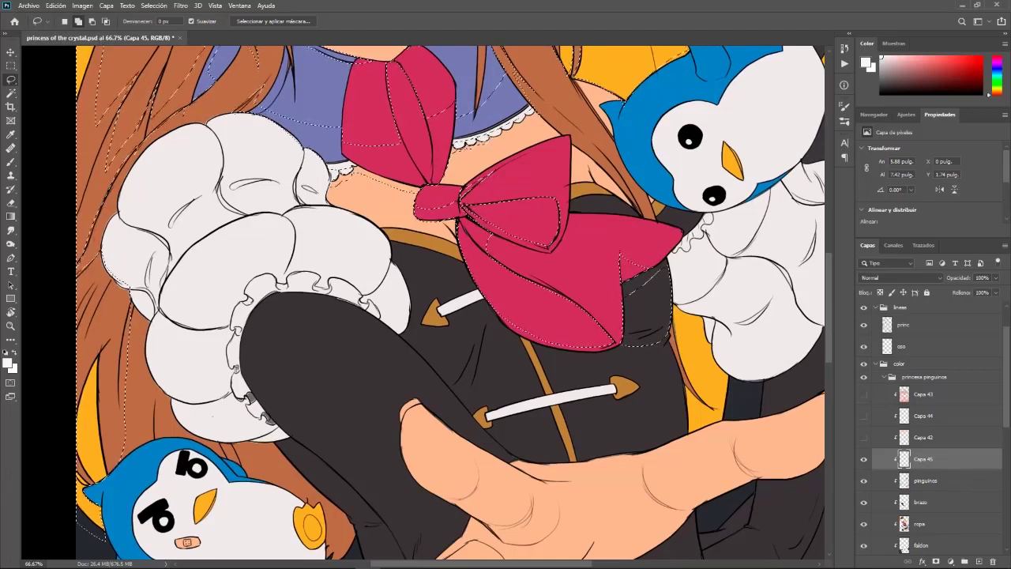
pyautogui.hotkey('ctrl', 'd')
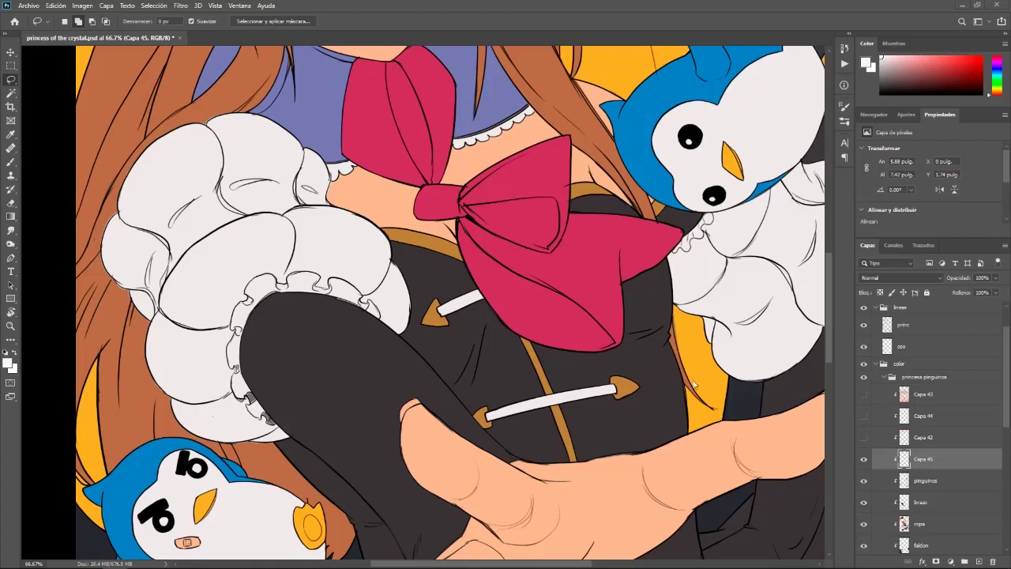
pyautogui.hotkey('ctrl', 'shift', 'd')
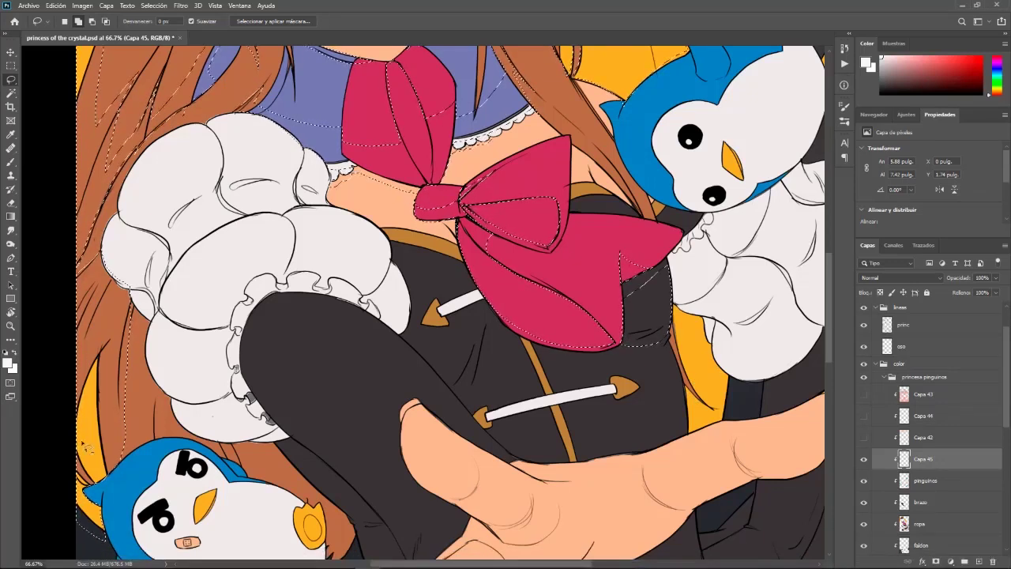
# Add the cast shadow on the black dress between the ruffled left sleeve and the bow's lower edge to the selection
pyautogui.press('space')
pyautogui.moveTo(688, 377); pyautogui.dragTo(841, 290)
pyautogui.press('r')
pyautogui.moveTo(537, 418)
pyautogui.mouseDown()
pyautogui.moveTo(756, 379)
pyautogui.moveTo(713, 286)
pyautogui.mouseUp()
pyautogui.press('space')
pyautogui.moveTo(647, 287); pyautogui.dragTo(754, 496)
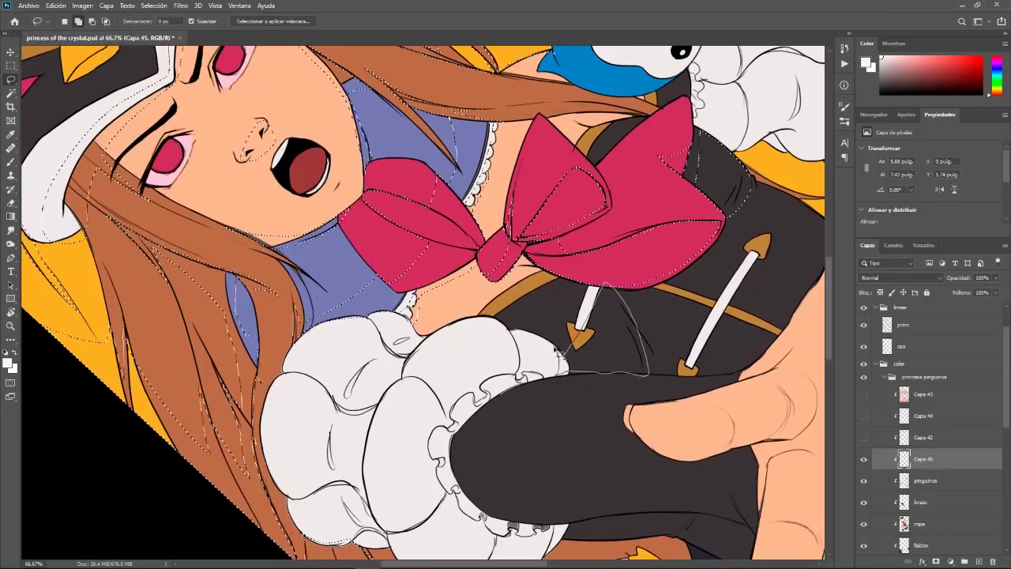
pyautogui.press('space')
pyautogui.moveTo(615, 391); pyautogui.dragTo(651, 328)
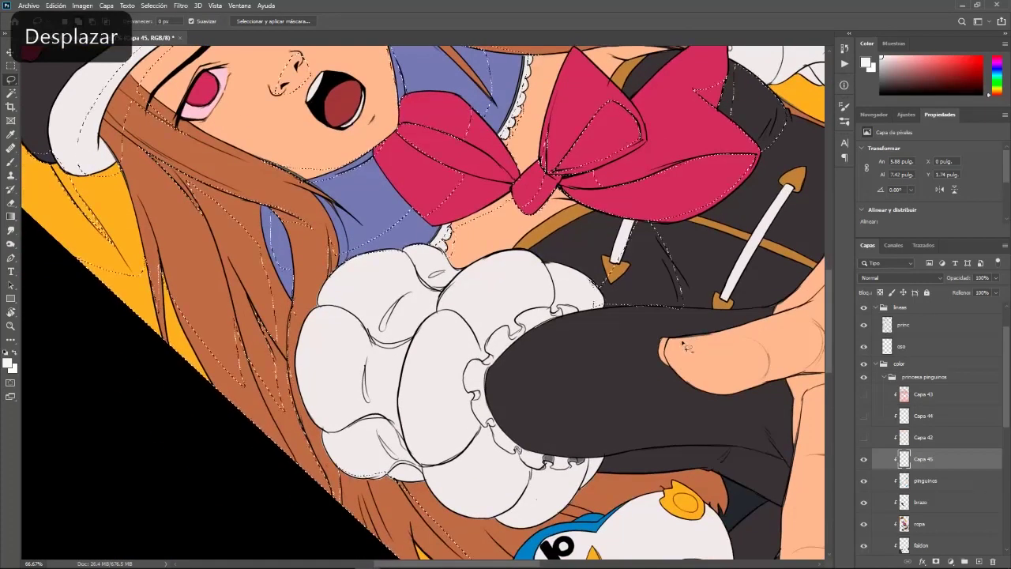
# Refine the dress shadow selection around the upper white clasp, its arrow tip and the sleeve edge
pyautogui.press('ctrl+KP_Add')
pyautogui.press('space')
pyautogui.moveTo(721, 361); pyautogui.dragTo(571, 379)
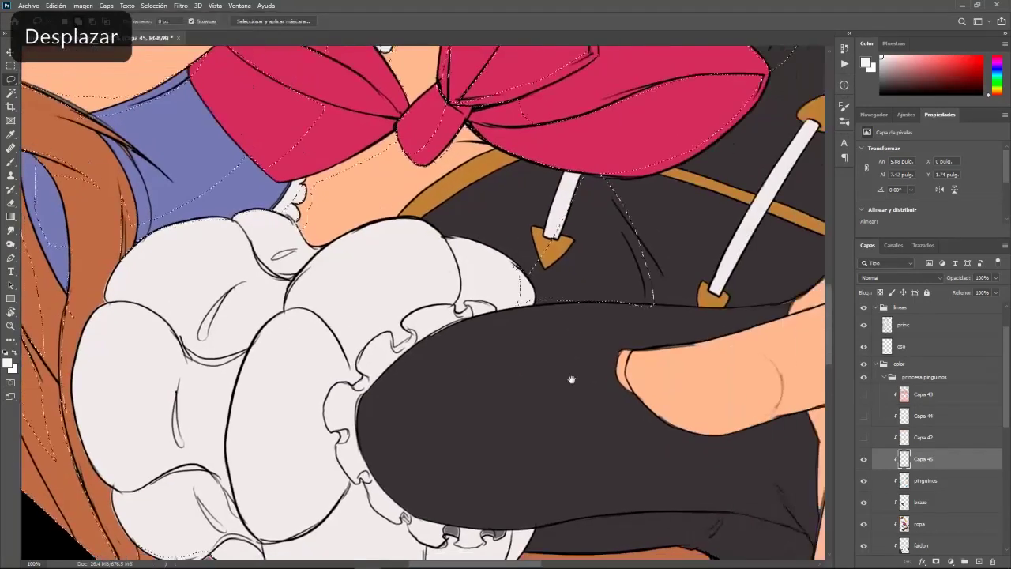
pyautogui.press('r')
pyautogui.moveTo(455, 430); pyautogui.dragTo(508, 221)
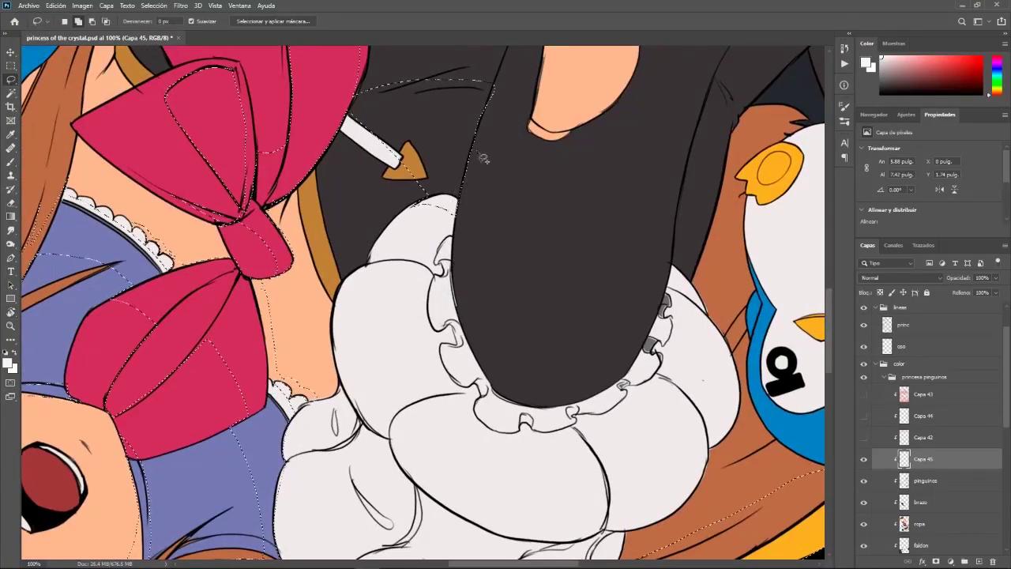
pyautogui.press('alt')
pyautogui.press('space')
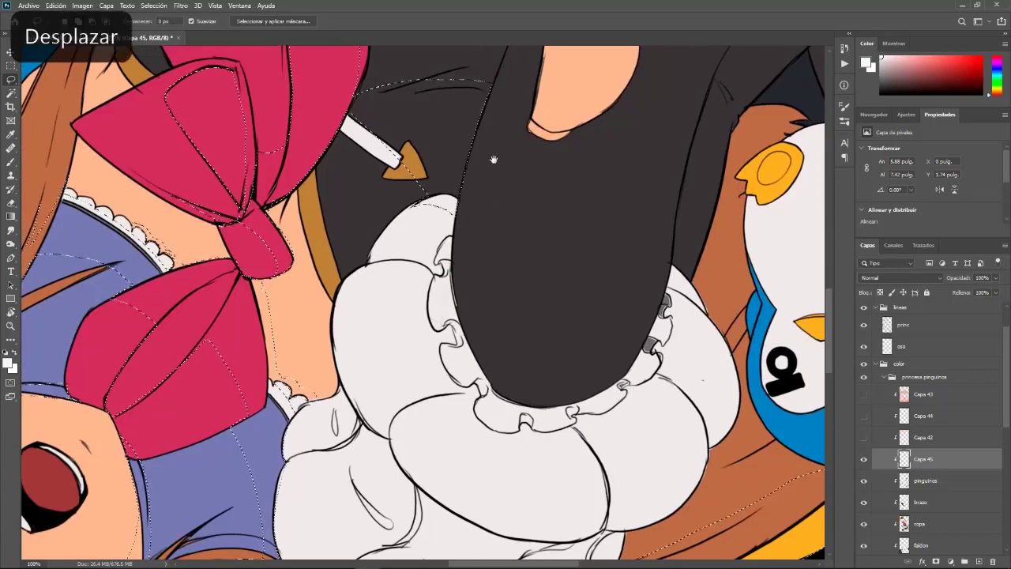
pyautogui.moveTo(493, 159); pyautogui.dragTo(469, 388)
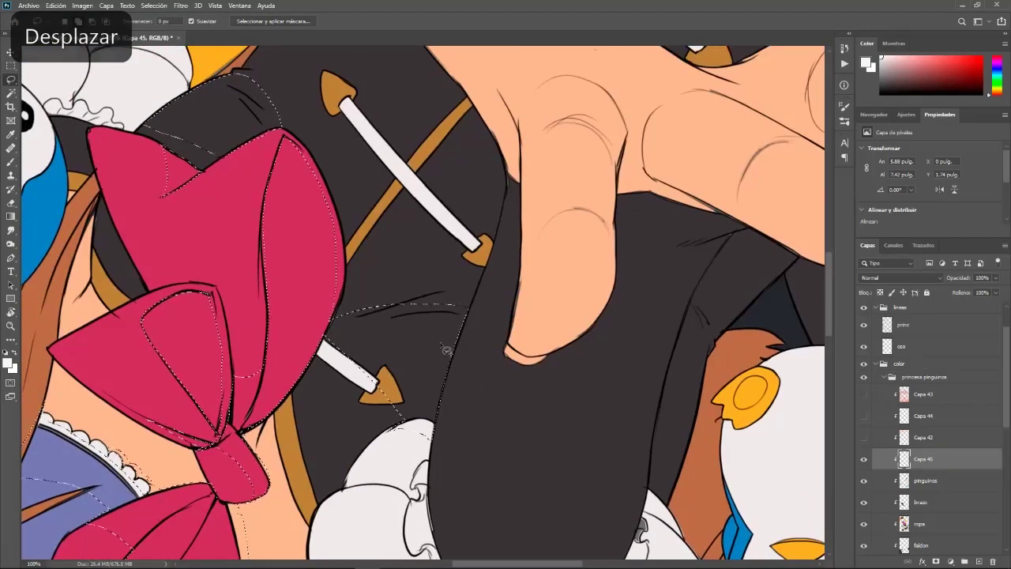
pyautogui.press('Escape')
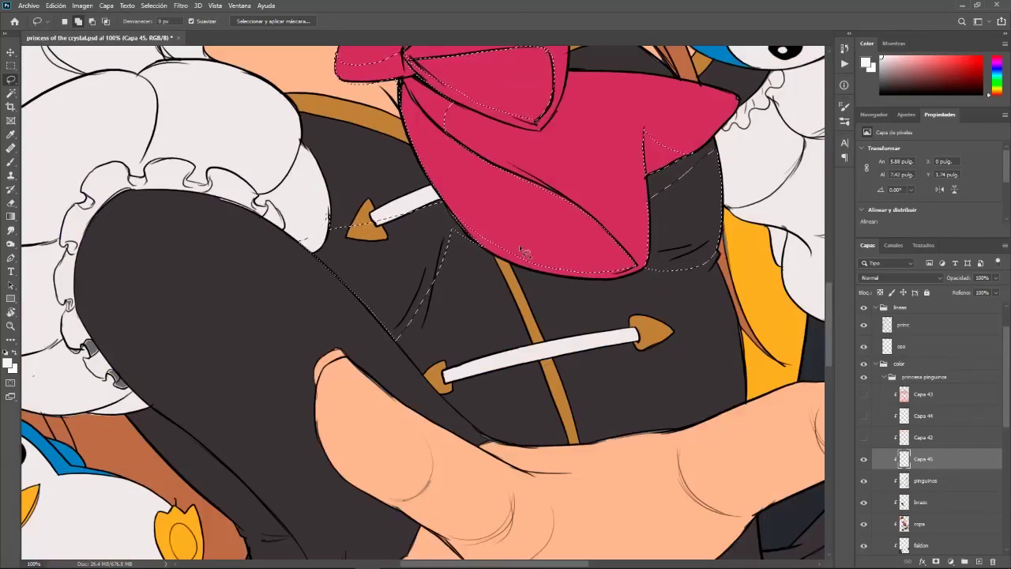
# Examine the accumulated shadow selection across the whole penguin princess figure
pyautogui.moveTo(619, 414); pyautogui.dragTo(651, 419)
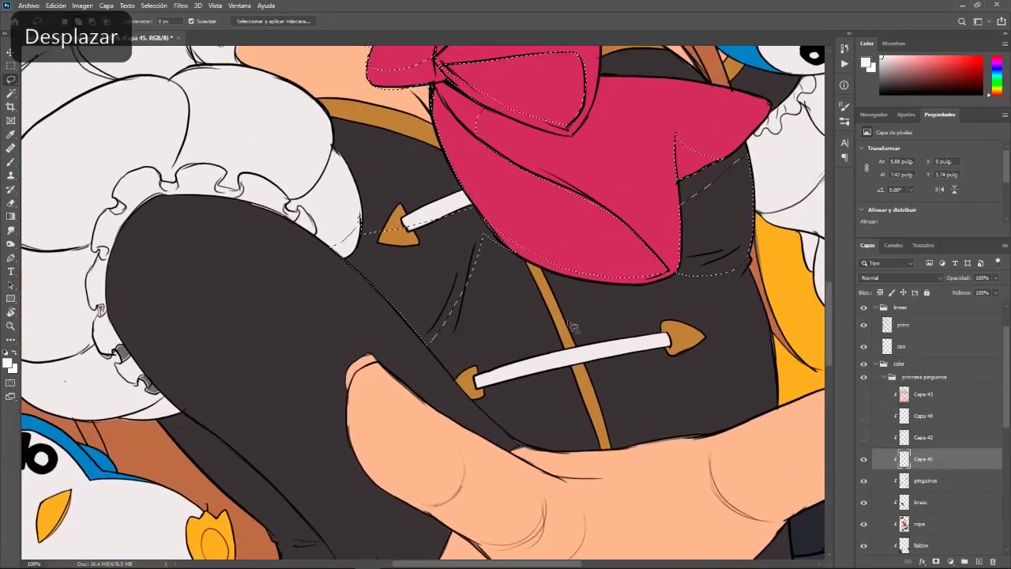
pyautogui.press('ctrl+KP_Subtract')
pyautogui.press('ctrl+KP_Subtract')
pyautogui.press('ctrl+KP_Subtract')
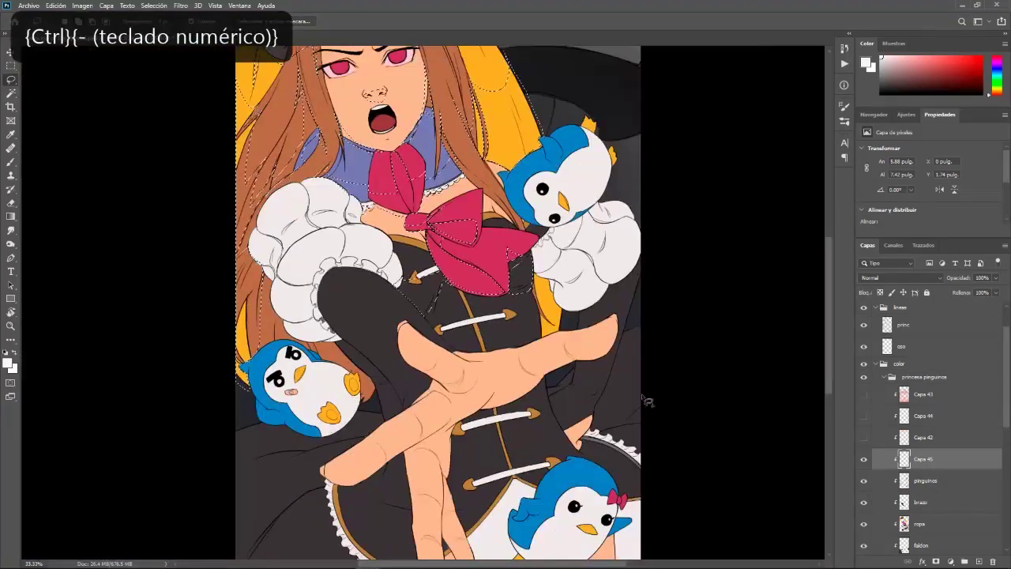
pyautogui.moveTo(634, 334); pyautogui.dragTo(677, 273)
pyautogui.press('ctrl+KP_Add')
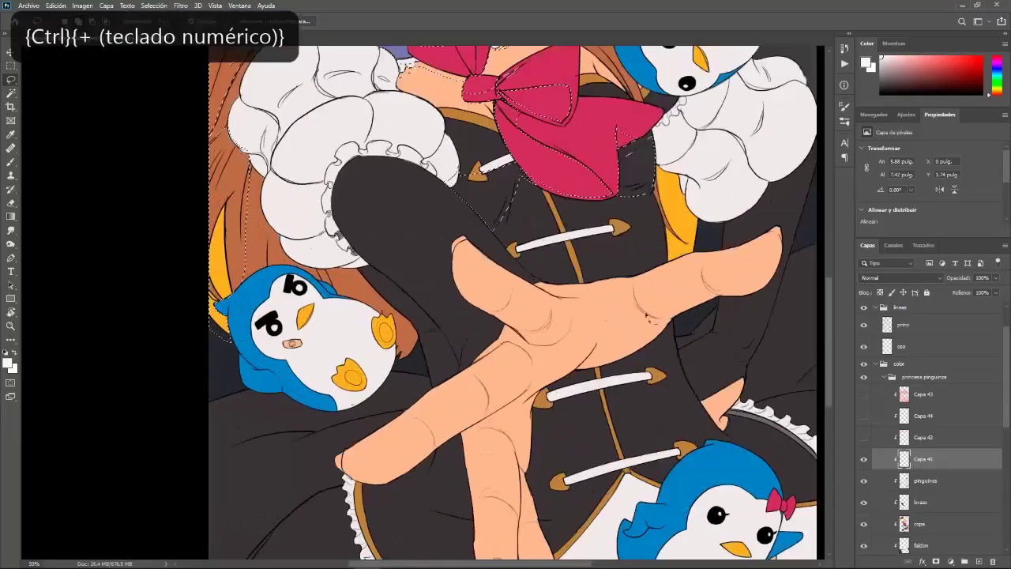
pyautogui.moveTo(505, 237); pyautogui.dragTo(588, 383)
pyautogui.press('ctrl+KP_Subtract')
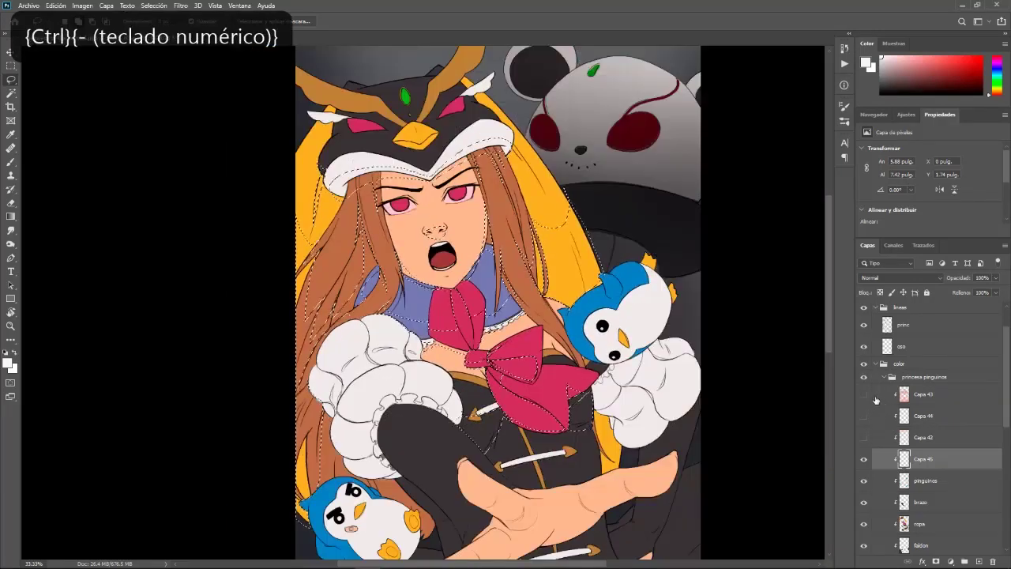
# Show Capa 43, Capa 44 and Capa 42 over the whole illustration, and view the reference picture screen-4 in the photo viewer
pyautogui.press('ctrl+KP_Subtract')
pyautogui.press('ctrl+KP_Subtract')
pyautogui.moveTo(864, 395); pyautogui.dragTo(865, 438)
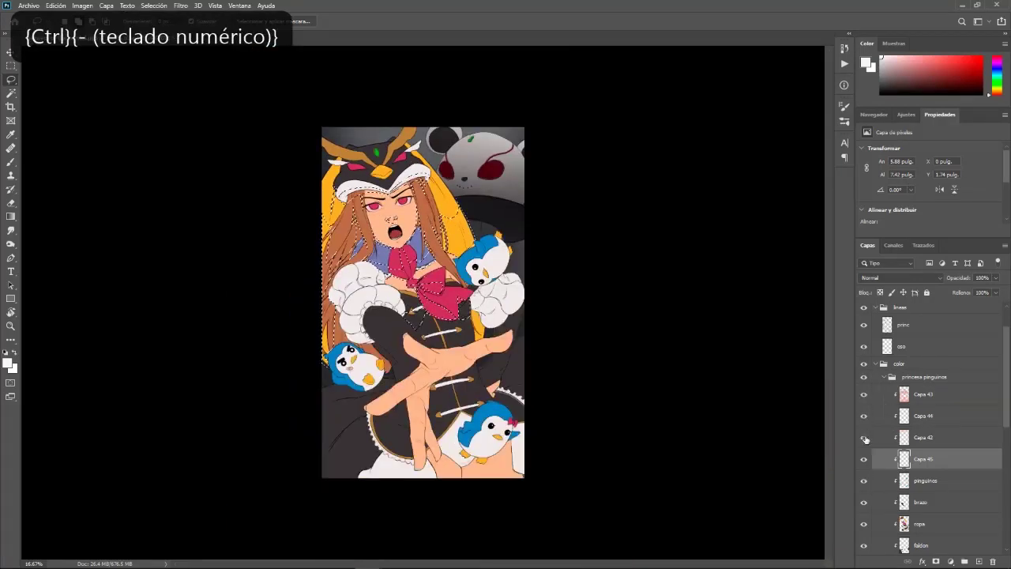
pyautogui.click(866, 459)
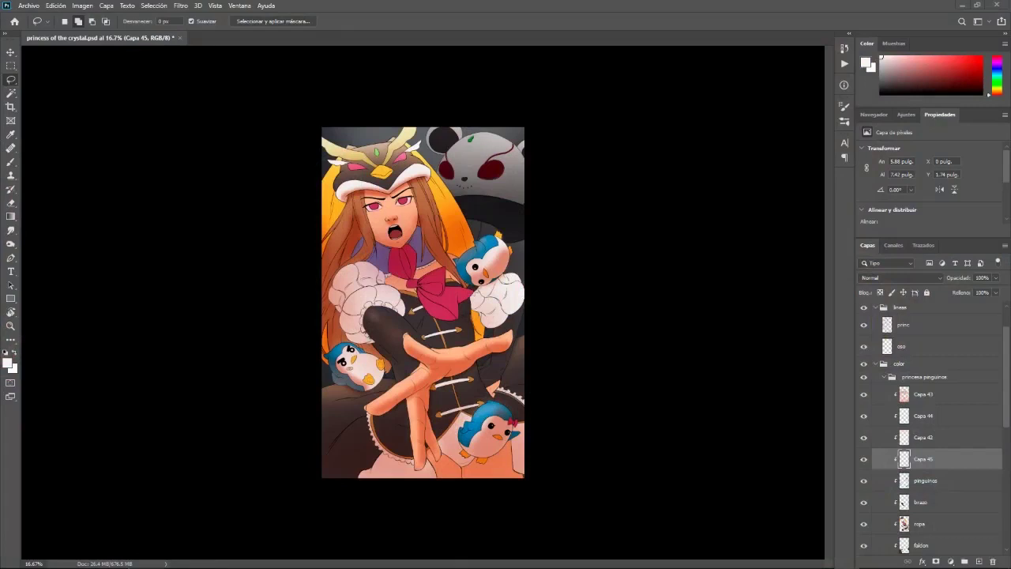
pyautogui.moveTo(494, 565); pyautogui.dragTo(503, 3)
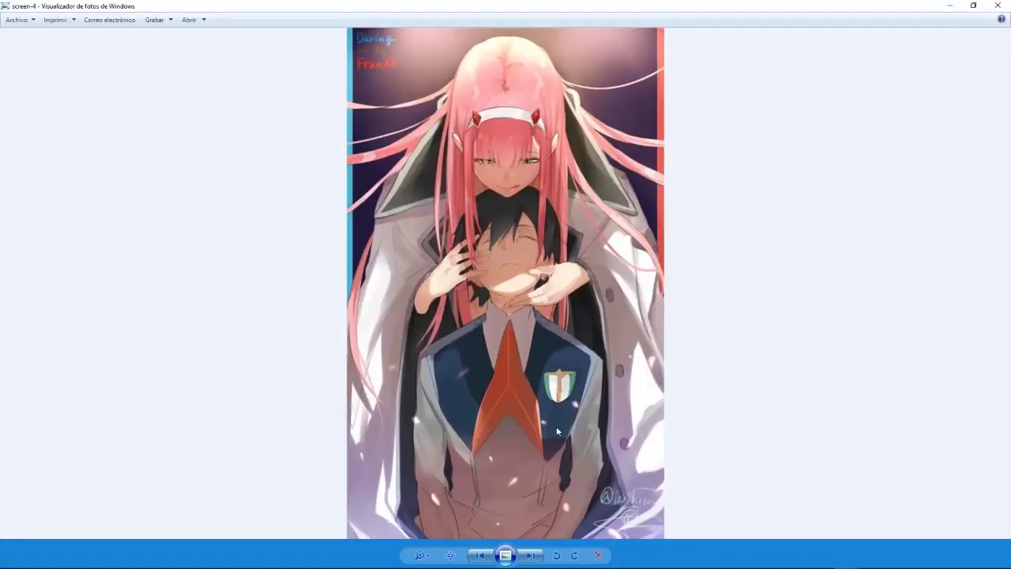
pyautogui.click(995, 6)
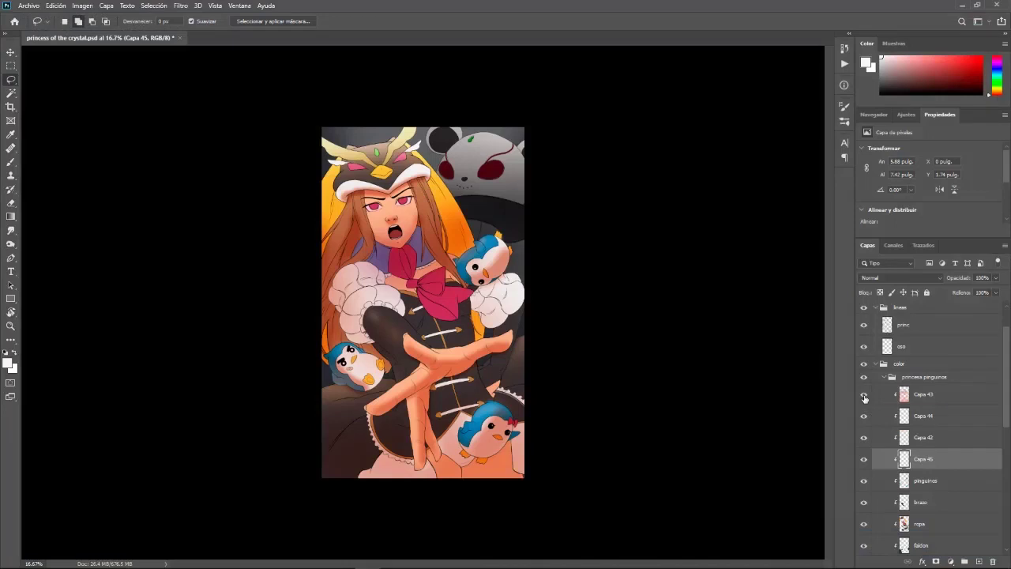
# Hide Capa 43, Capa 44 and Capa 42, and restore the shadow selection on Capa 45
pyautogui.moveTo(864, 397); pyautogui.dragTo(864, 439)
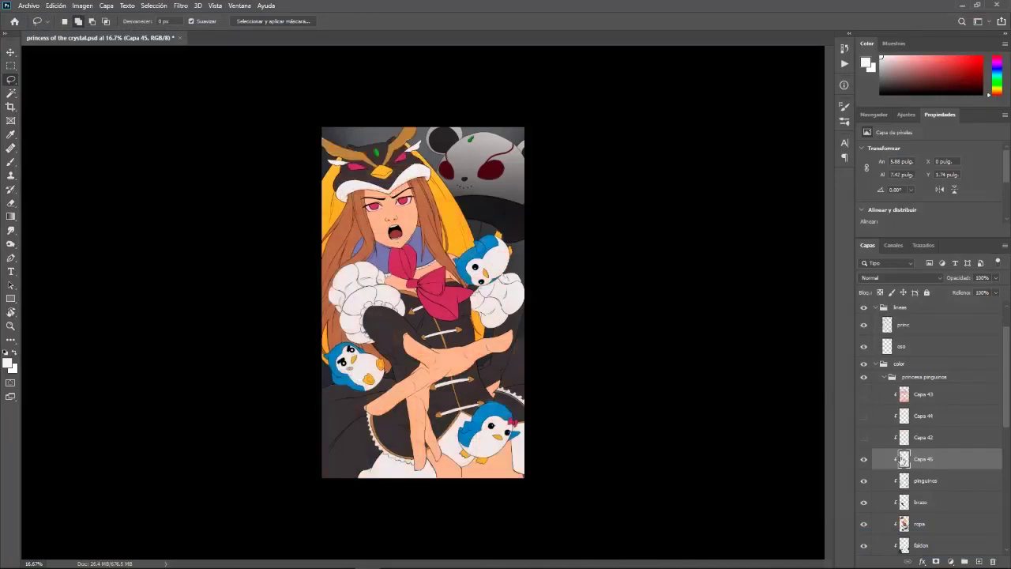
pyautogui.keyDown('ctrl'); pyautogui.click(895, 460); pyautogui.keyUp('ctrl')
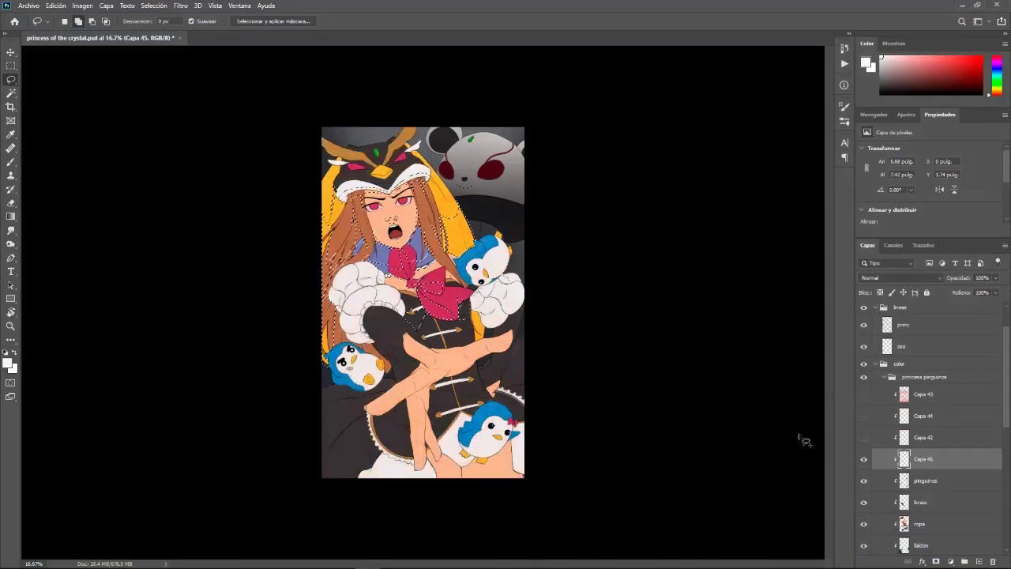
# Set the blend mode of Capa 45 to Multiplicar
pyautogui.press('ctrl+KP_Add')
pyautogui.press('space')
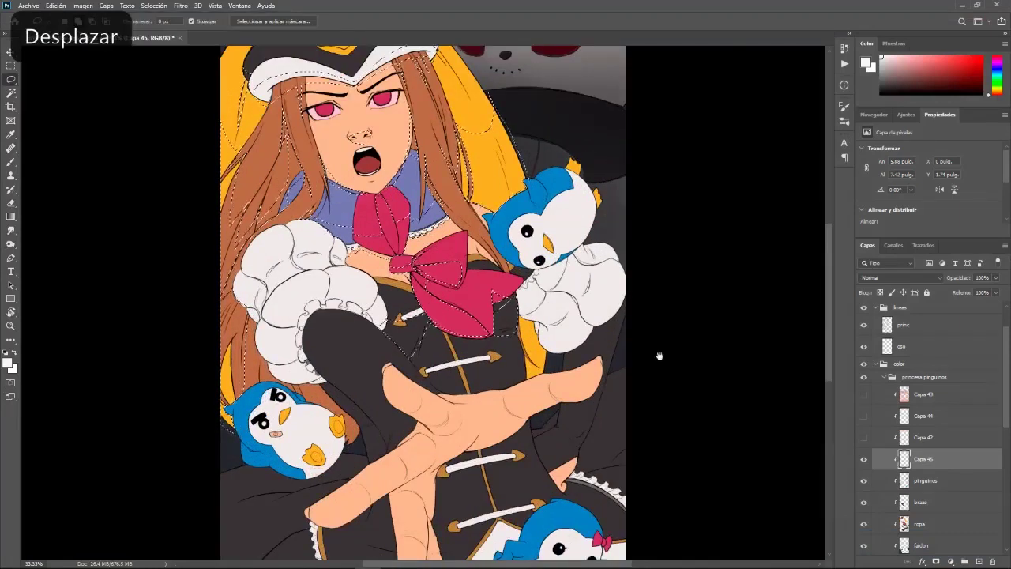
pyautogui.moveTo(650, 355); pyautogui.dragTo(794, 406)
pyautogui.moveTo(756, 335); pyautogui.dragTo(839, 403)
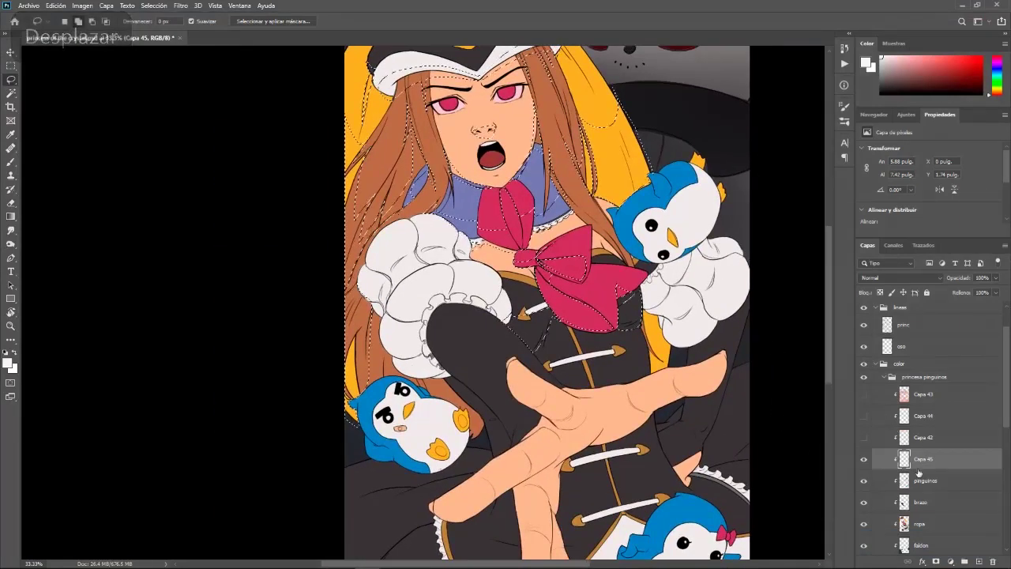
pyautogui.click(901, 277)
pyautogui.click(872, 318)
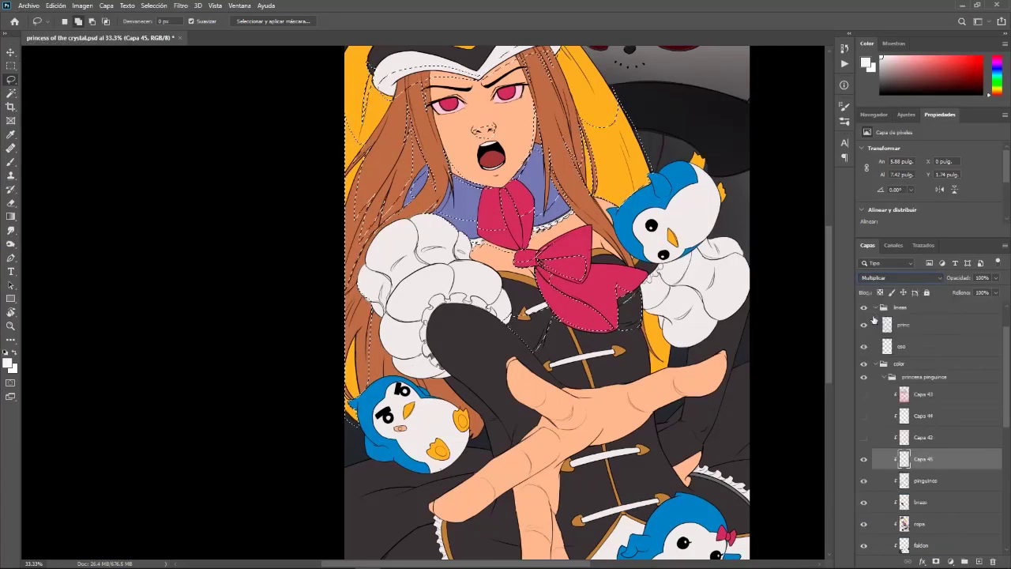
# Try filling the shadow selection on Capa 45 with magenta using the Paint Bucket, and preview it with and without the selection
pyautogui.press('ctrl+KP_Subtract')
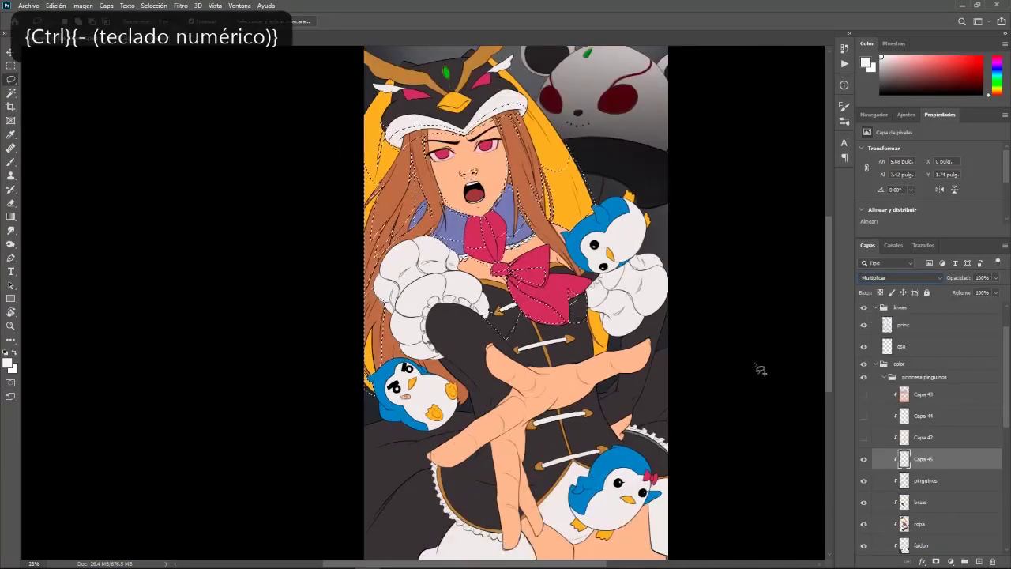
pyautogui.press('g')
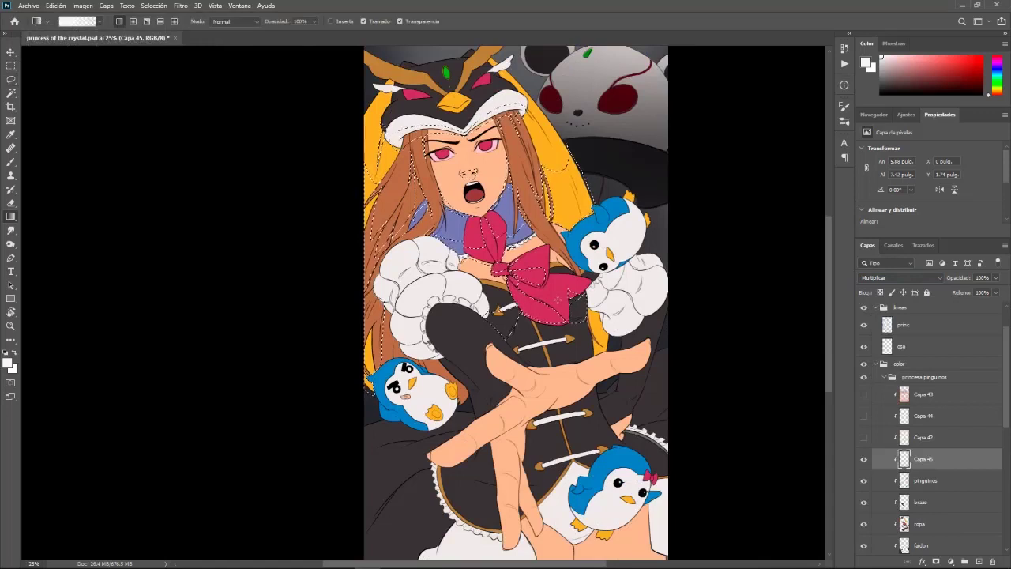
pyautogui.hotkey('shift', 'g')
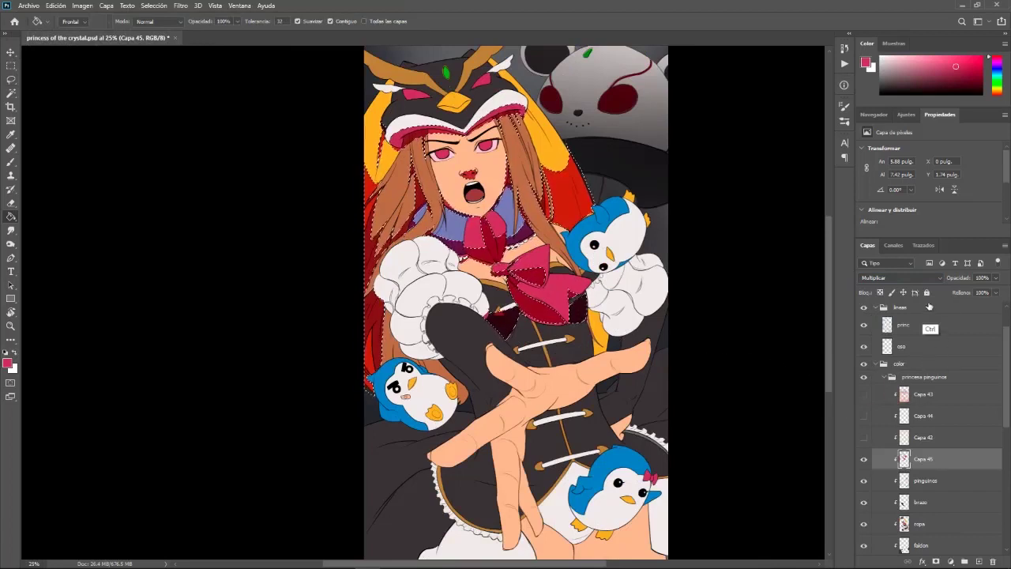
pyautogui.moveTo(766, 335); pyautogui.dragTo(774, 390)
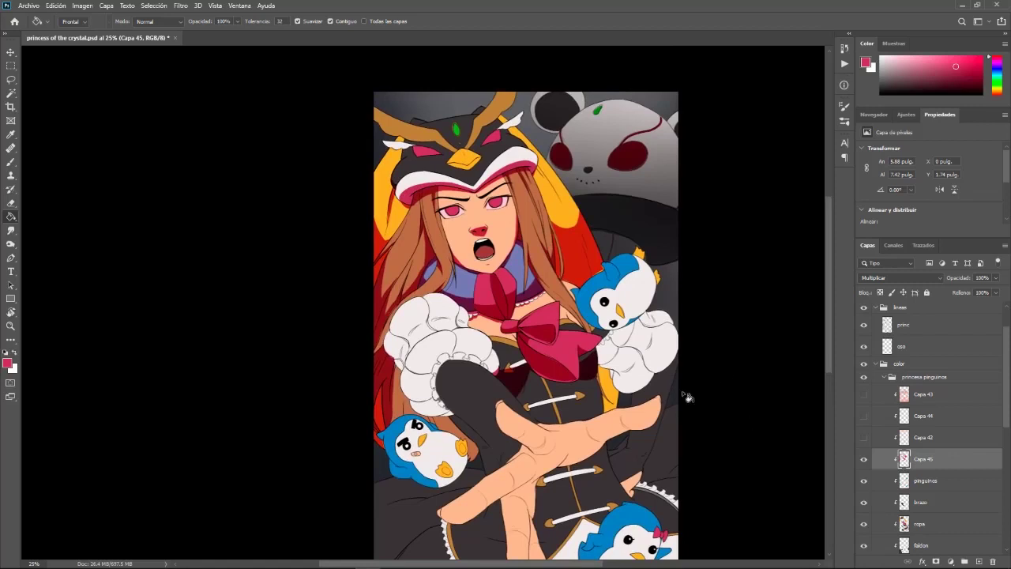
pyautogui.moveTo(743, 466)
pyautogui.mouseDown()
pyautogui.moveTo(738, 359)
pyautogui.moveTo(739, 467)
pyautogui.mouseUp()
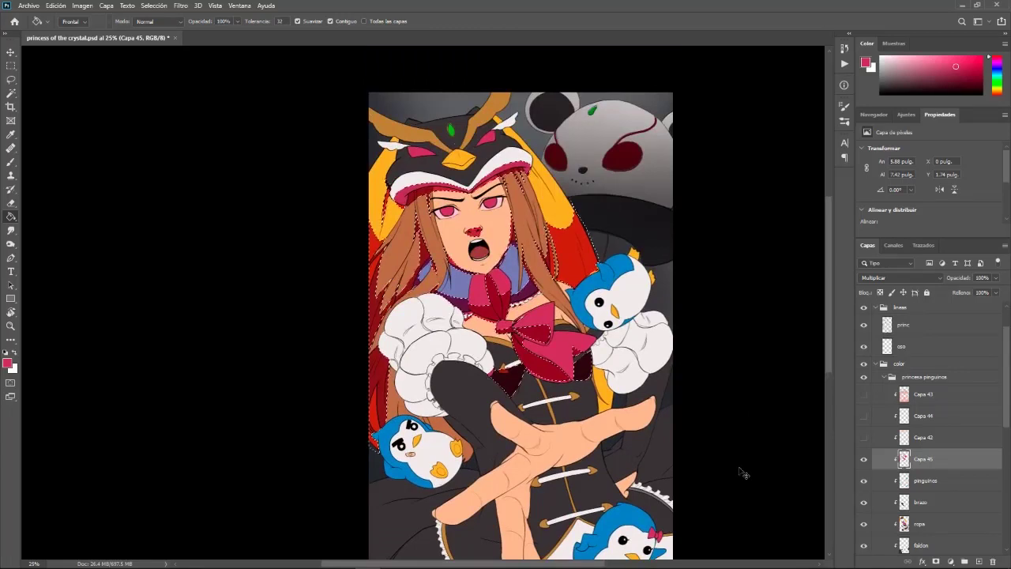
pyautogui.press('l')
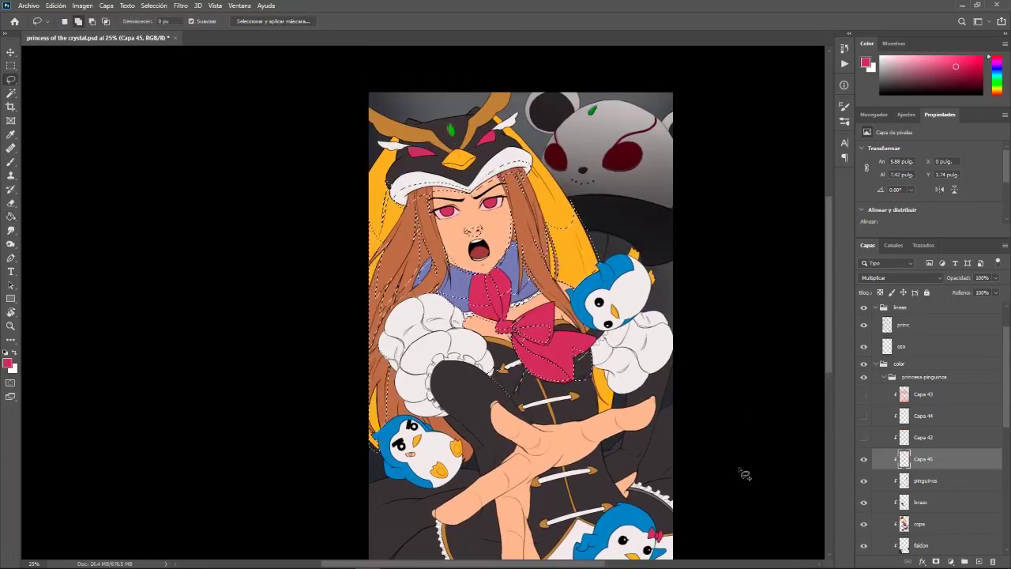
# Examine the flat-coloured figure and its shadow selection from the hat down to the outstretched hand and lower dress
pyautogui.moveTo(702, 448); pyautogui.dragTo(733, 401)
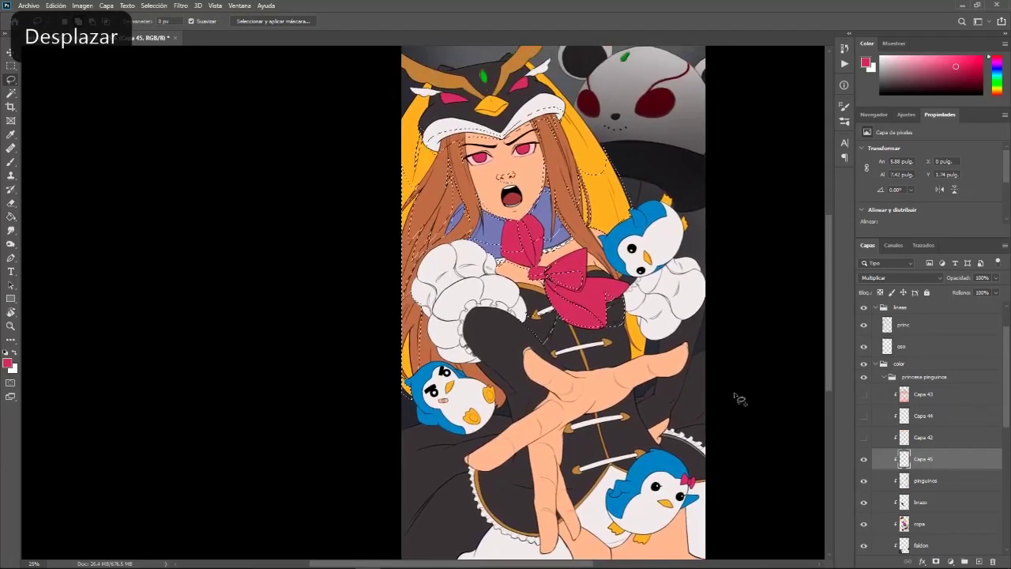
pyautogui.press('ctrl+KP_Add')
pyautogui.moveTo(695, 368); pyautogui.dragTo(672, 562)
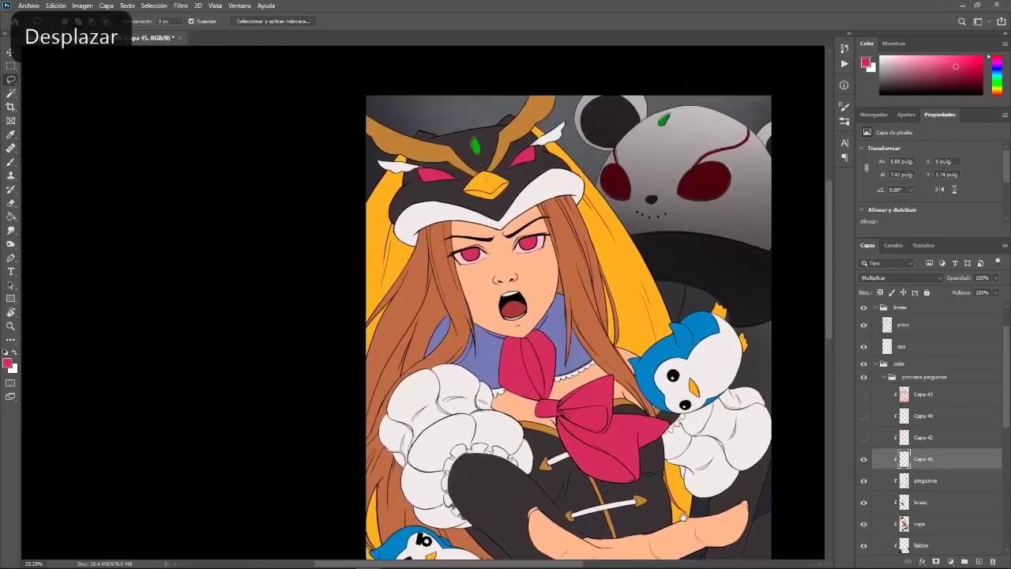
pyautogui.press('ctrl+KP_Add')
pyautogui.moveTo(671, 422); pyautogui.dragTo(581, 162)
pyautogui.moveTo(701, 454); pyautogui.dragTo(670, 339)
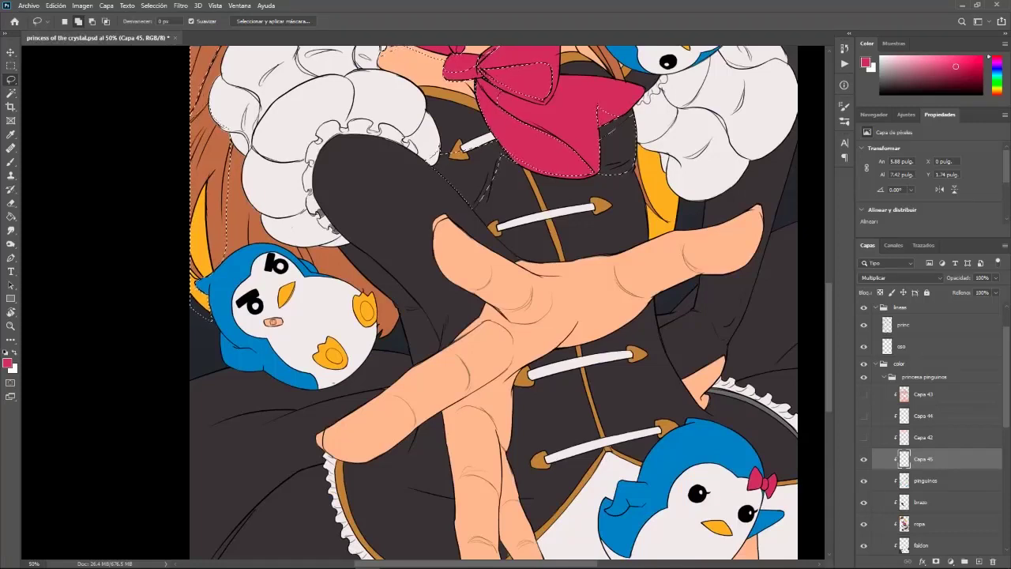
pyautogui.moveTo(875, 562)
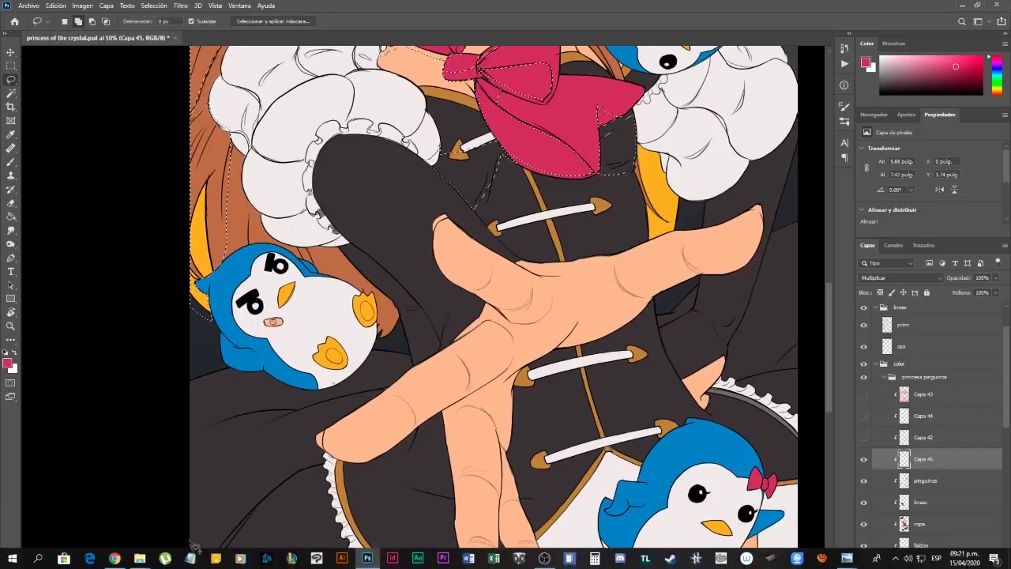
pyautogui.click(965, 563)
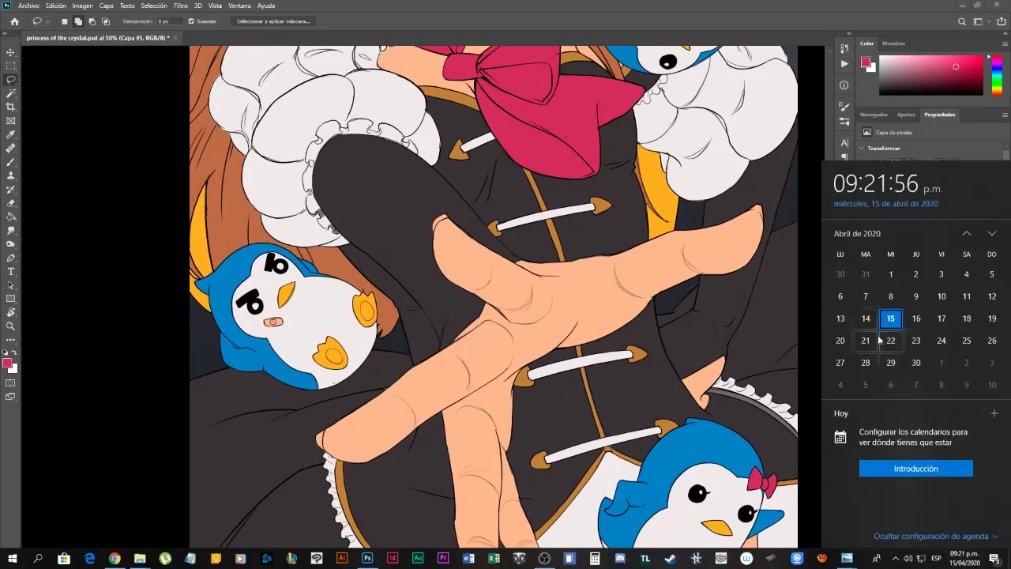
pyautogui.click(662, 5)
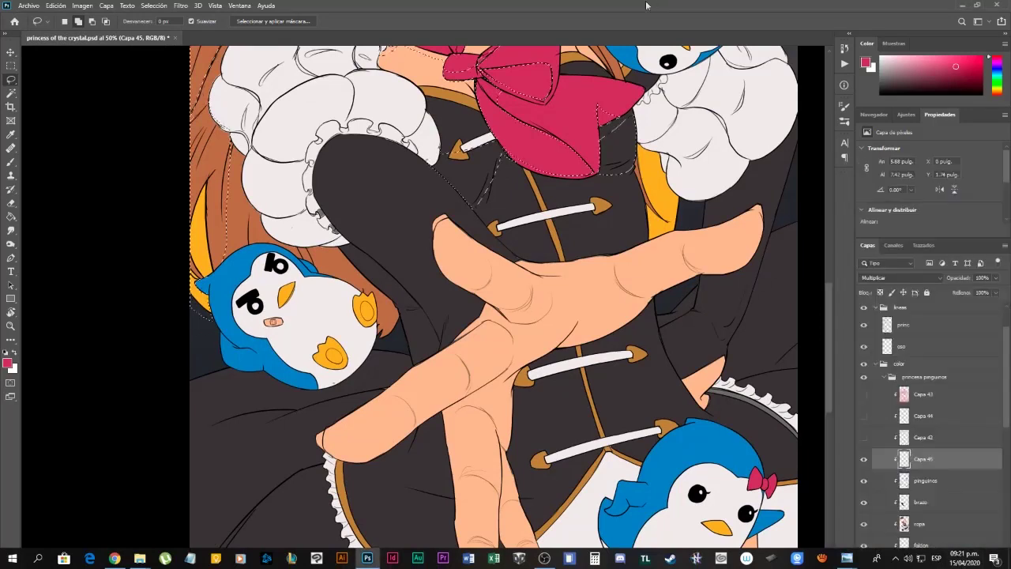
# Add the shadows on the outer puffs of the white ruffled left sleeve to the selection
pyautogui.moveTo(619, 324); pyautogui.dragTo(700, 414)
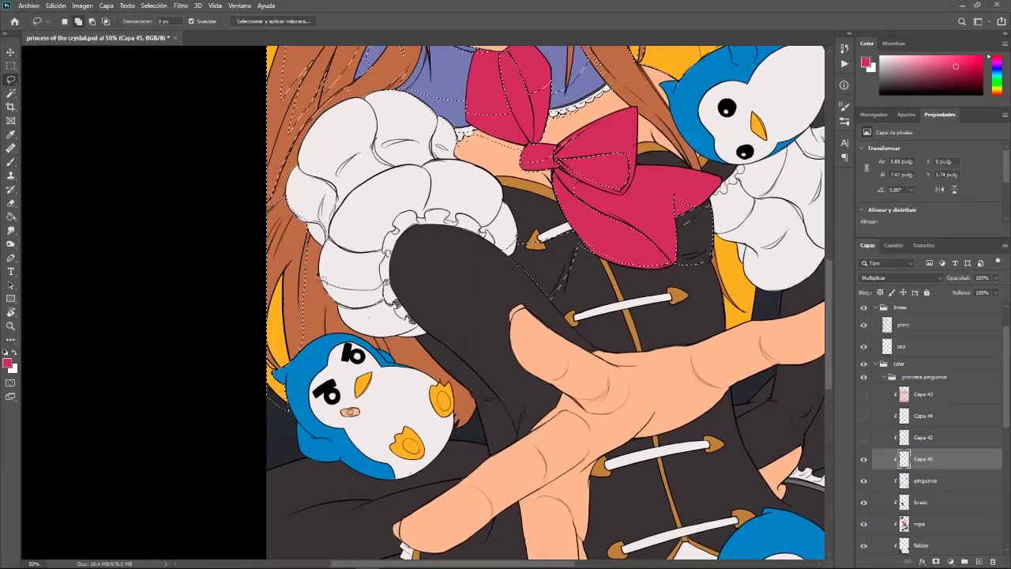
pyautogui.moveTo(293, 180); pyautogui.dragTo(411, 228)
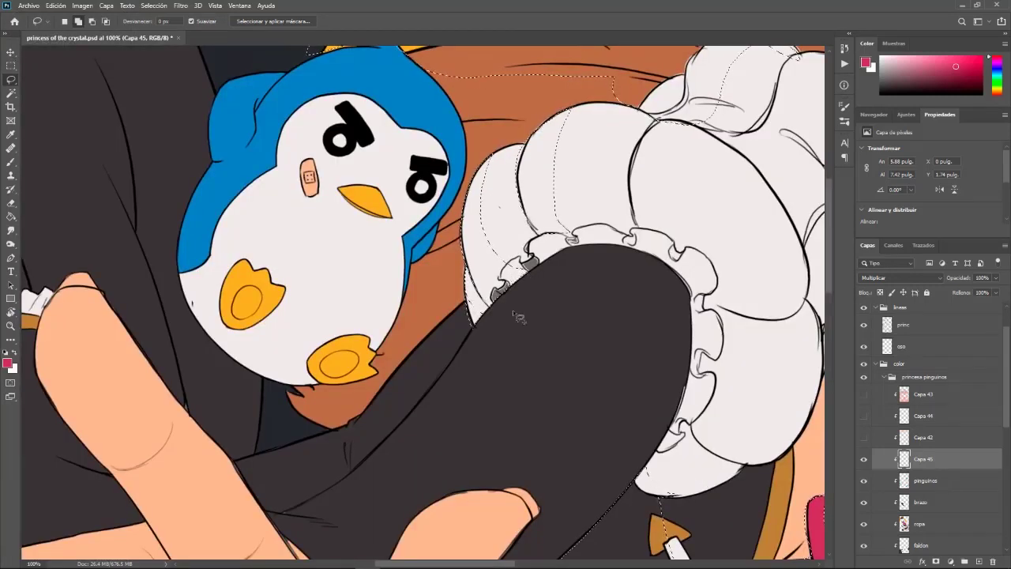
pyautogui.press('r')
pyautogui.moveTo(563, 279); pyautogui.dragTo(507, 187)
pyautogui.moveTo(706, 155)
pyautogui.mouseDown()
pyautogui.moveTo(607, 138)
pyautogui.moveTo(693, 257)
pyautogui.moveTo(591, 178)
pyautogui.moveTo(647, 394)
pyautogui.moveTo(677, 361)
pyautogui.moveTo(629, 481)
pyautogui.mouseUp()
pyautogui.press('space')
pyautogui.press('r')
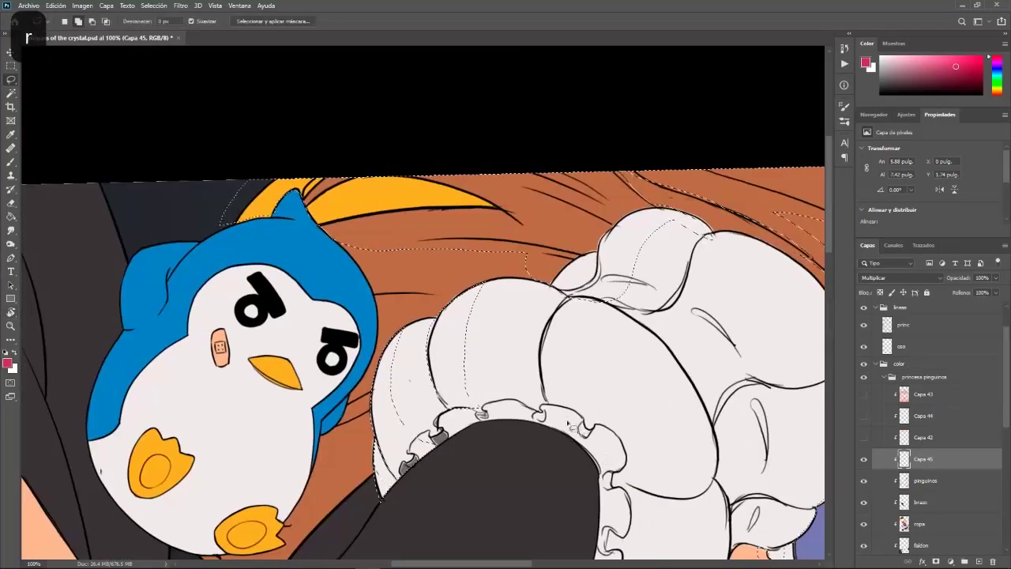
pyautogui.press('space')
pyautogui.moveTo(438, 330); pyautogui.dragTo(565, 216)
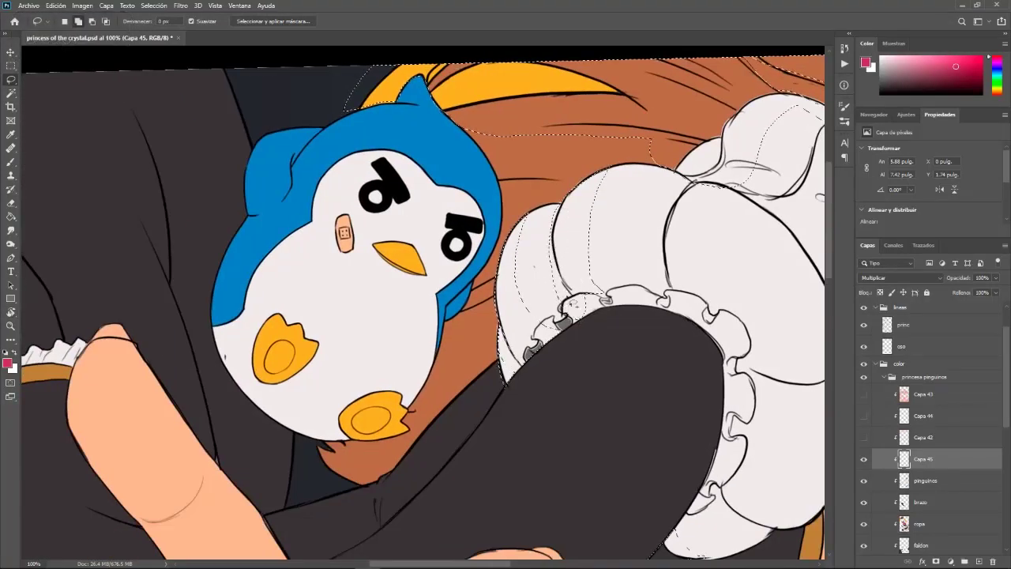
# Refine the sleeve shadow selection around the puff folds and frilled cuff, and check it by deselecting and restoring the selection
pyautogui.press('alt')
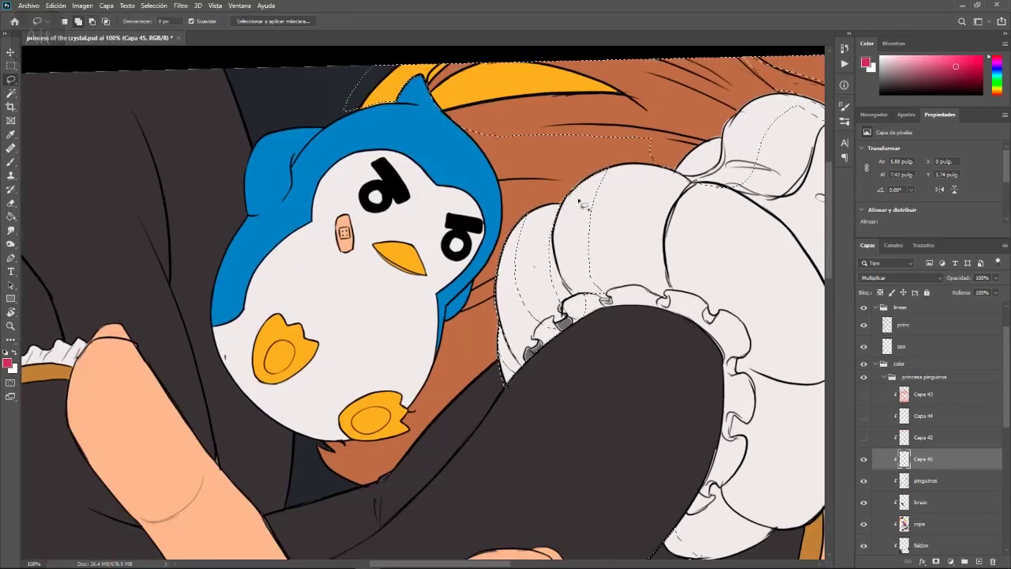
pyautogui.press('alt')
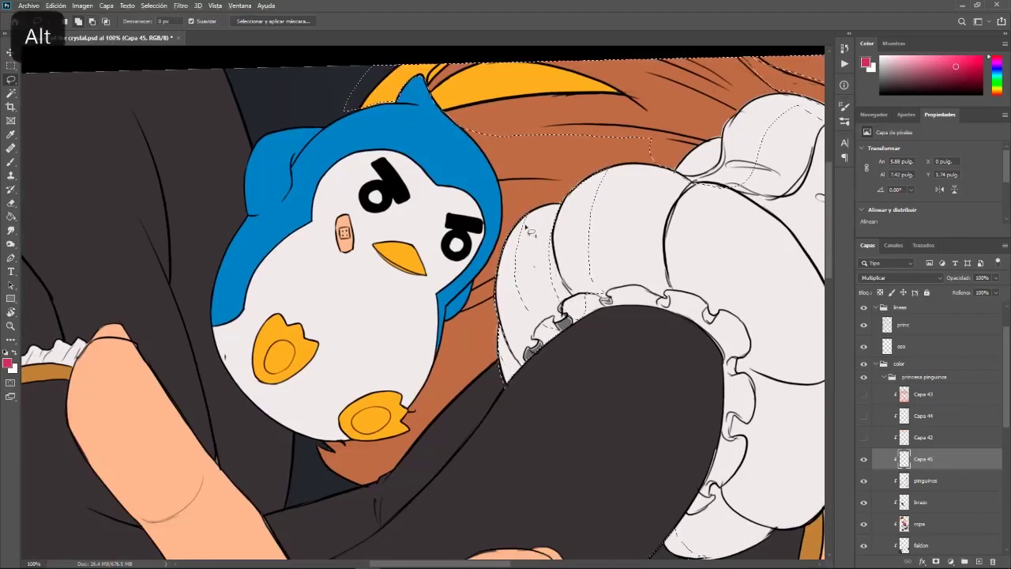
pyautogui.press('space')
pyautogui.moveTo(681, 337); pyautogui.dragTo(577, 232)
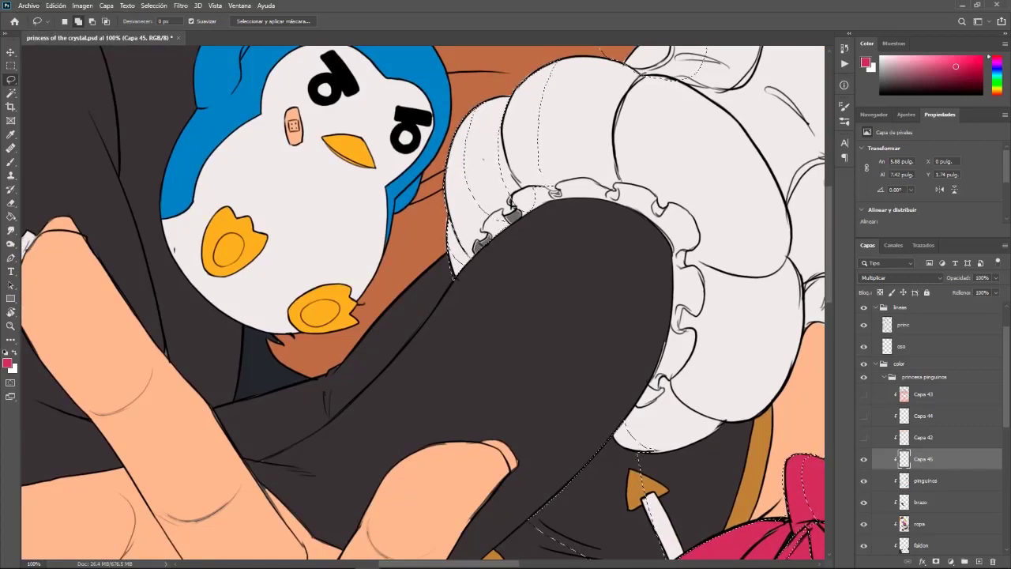
pyautogui.hotkey('ctrl', 'd')
pyautogui.hotkey('ctrl', 'shift', 'd')
pyautogui.press('alt')
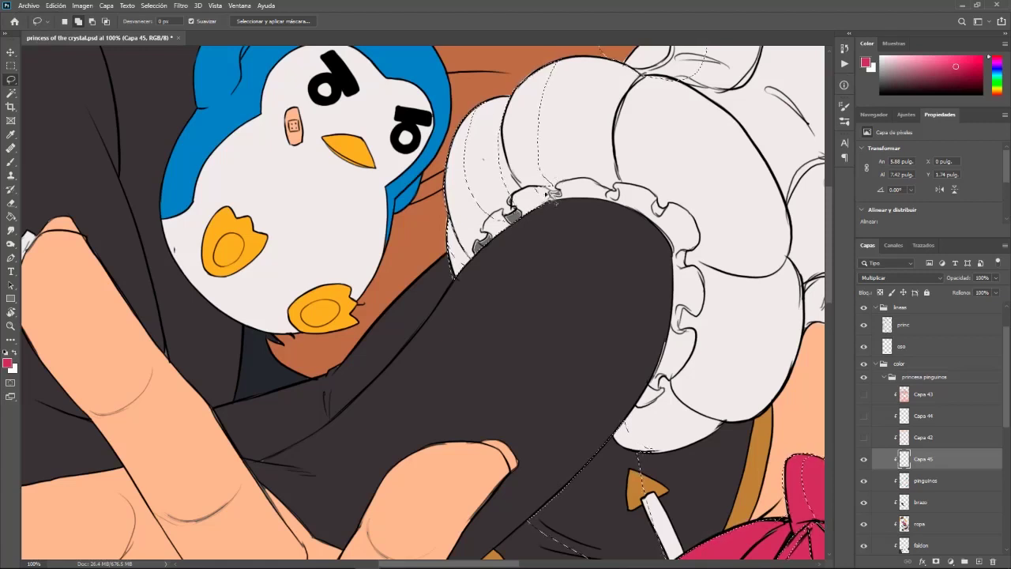
# Examine the shadow selection on the white ruffled sleeve from several angles, deselecting and restoring it to compare
pyautogui.press('space')
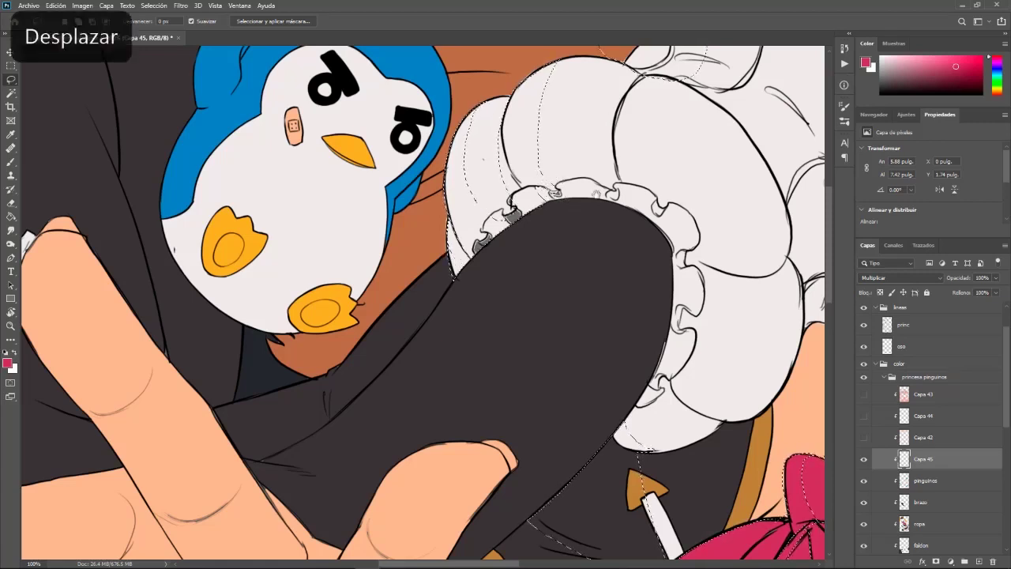
pyautogui.moveTo(539, 175); pyautogui.dragTo(566, 297)
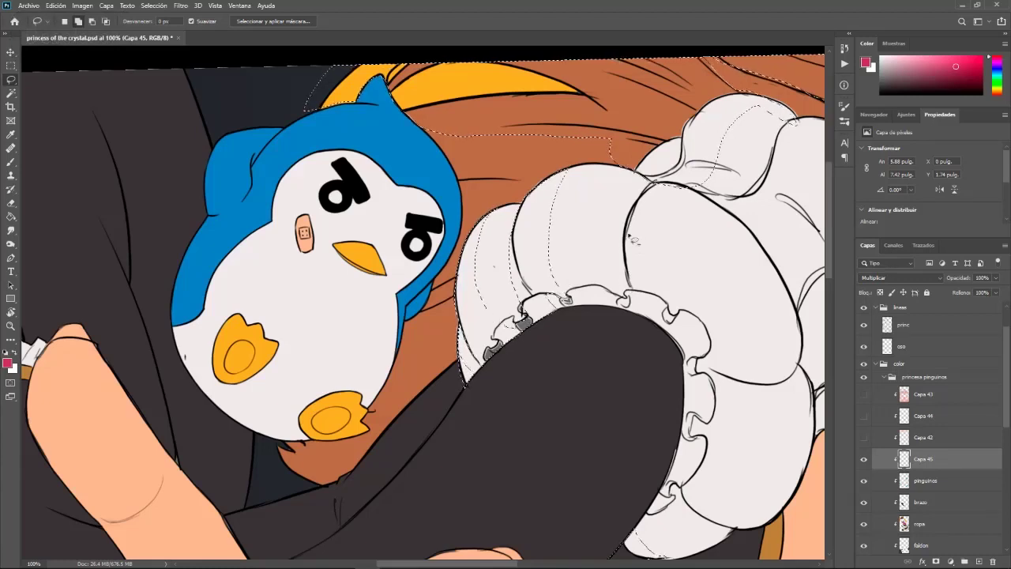
pyautogui.press('r')
pyautogui.moveTo(550, 350)
pyautogui.mouseDown()
pyautogui.moveTo(625, 419)
pyautogui.moveTo(650, 202)
pyautogui.moveTo(587, 158)
pyautogui.mouseUp()
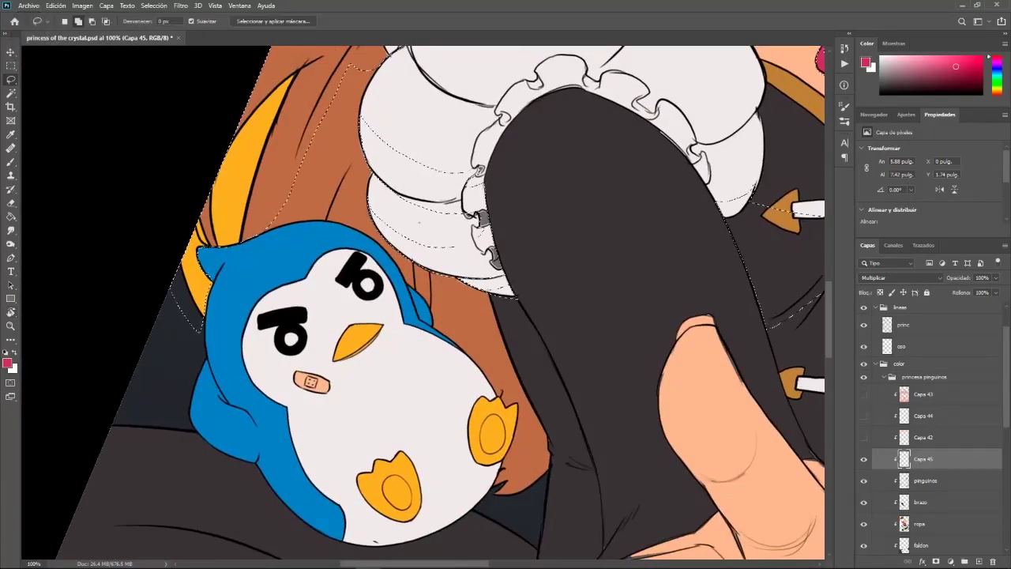
pyautogui.hotkey('ctrl', 'd')
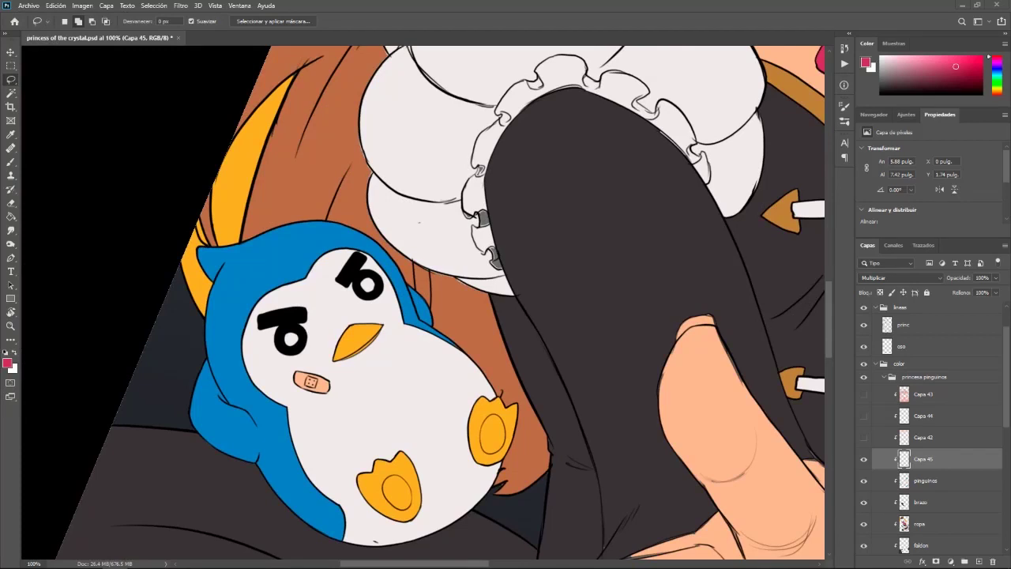
pyautogui.hotkey('ctrl', 'z')
pyautogui.moveTo(657, 169); pyautogui.dragTo(682, 391)
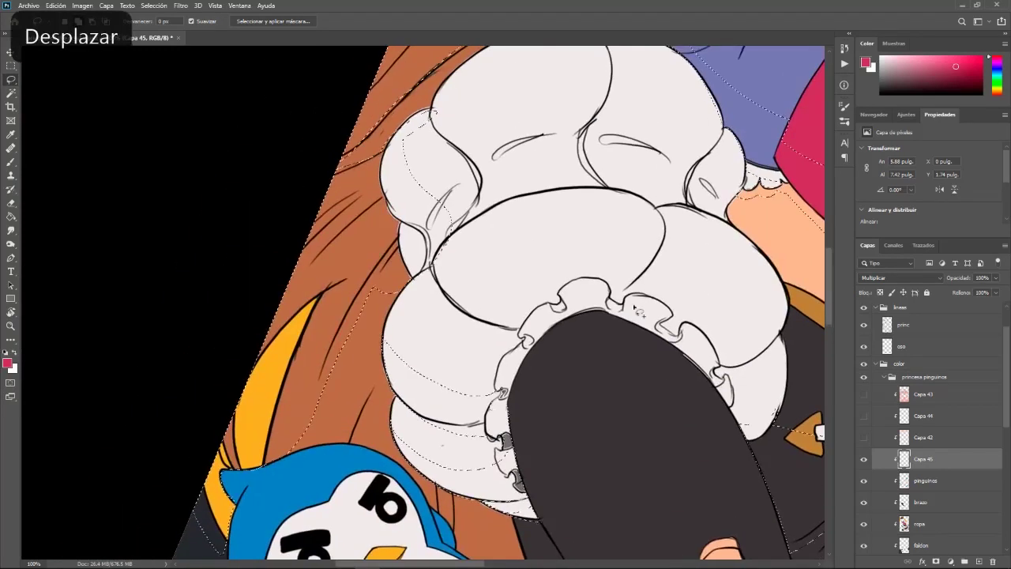
pyautogui.press('r')
pyautogui.moveTo(502, 265); pyautogui.dragTo(455, 284)
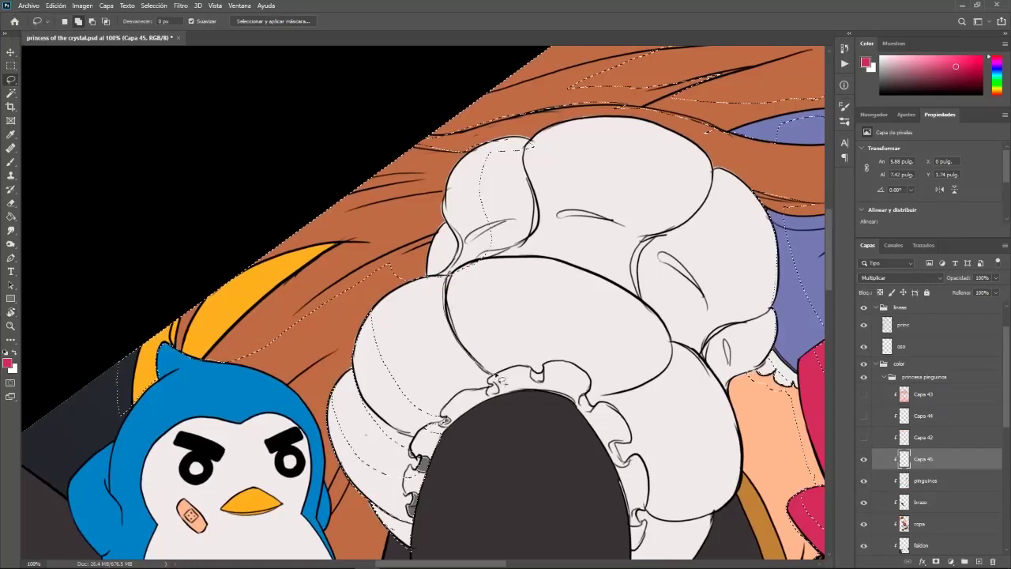
# Try adding a shadow across part of the sleeve's large central puff to the selection, and undo it
pyautogui.moveTo(481, 268); pyautogui.dragTo(480, 267)
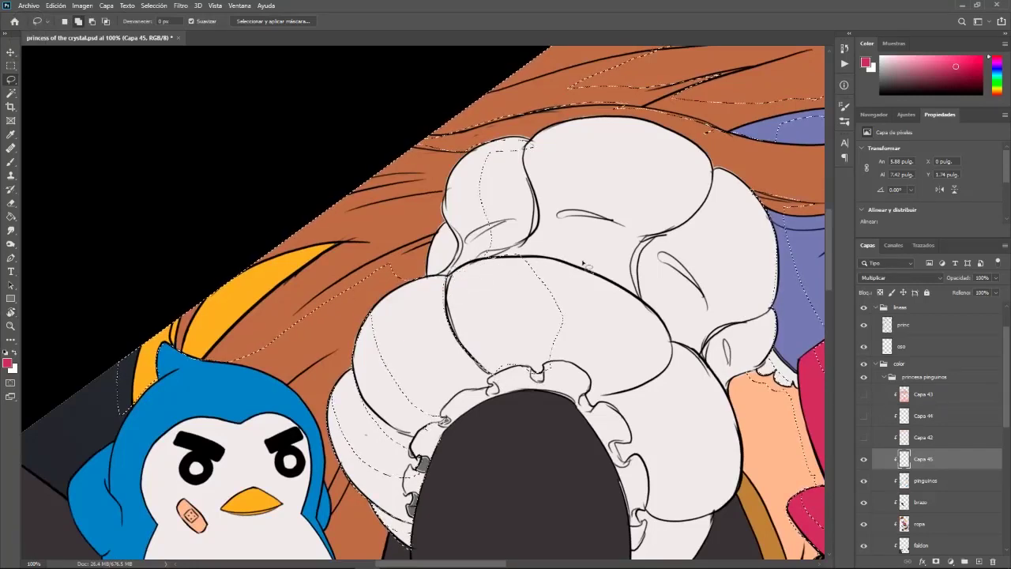
pyautogui.press('alt')
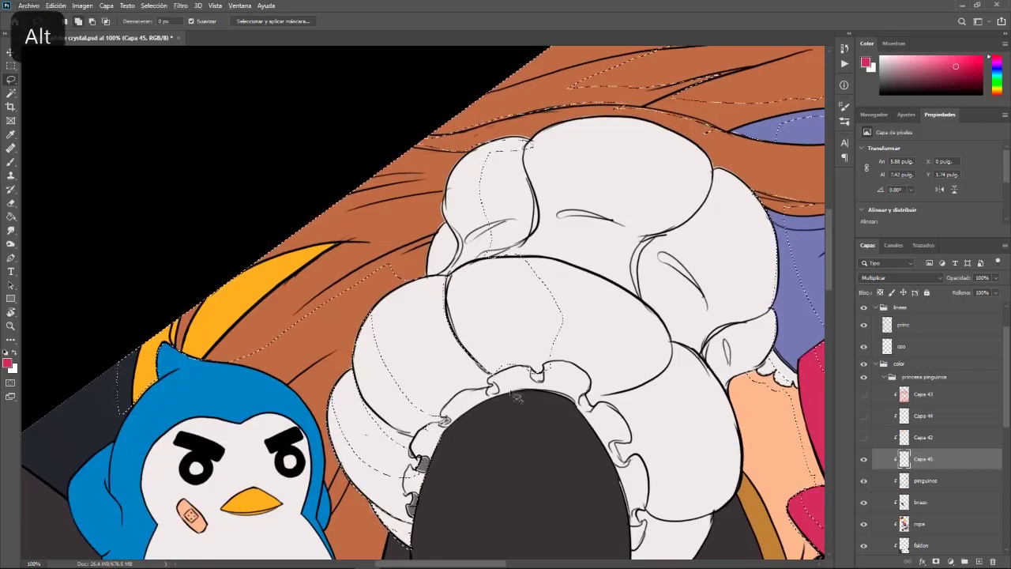
pyautogui.press('r')
pyautogui.click(477, 451)
pyautogui.press('r')
pyautogui.moveTo(469, 467)
pyautogui.mouseDown()
pyautogui.moveTo(574, 499)
pyautogui.moveTo(714, 328)
pyautogui.mouseUp()
pyautogui.press('space')
pyautogui.moveTo(544, 259); pyautogui.dragTo(588, 449)
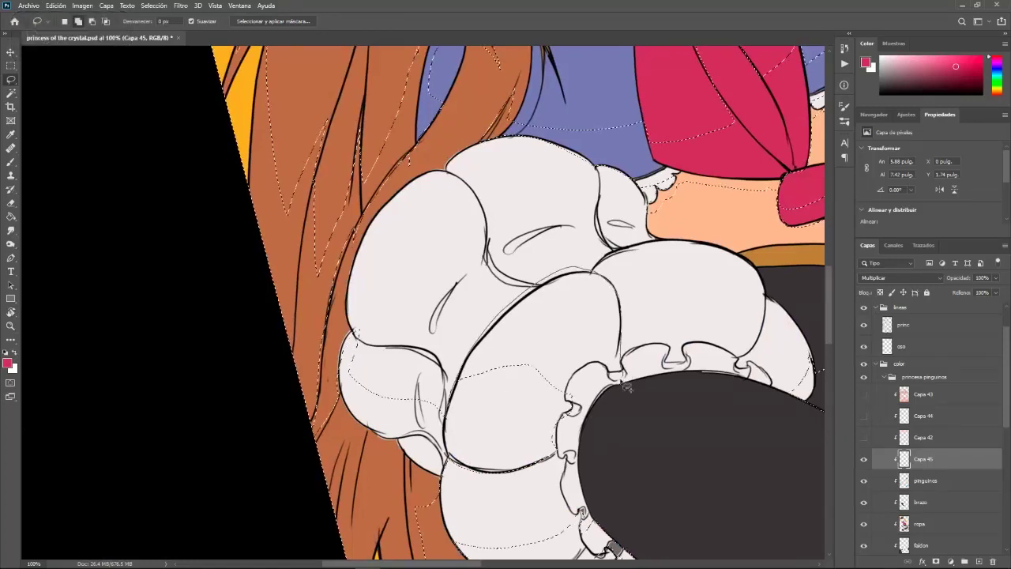
pyautogui.hotkey('ctrl', 'z')
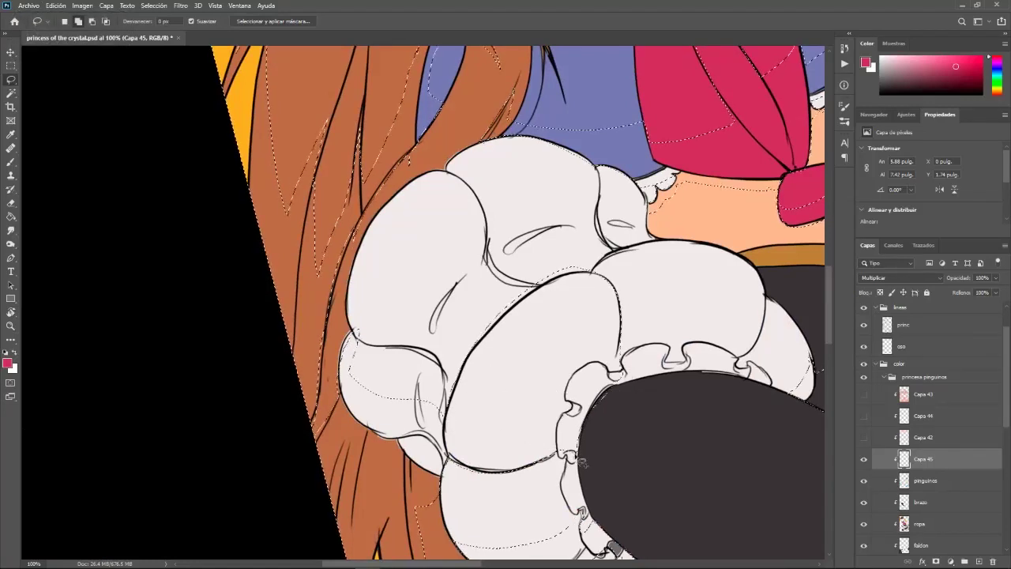
# Add the shadows on the sleeve's upper puffs and on the lower puff beside the bodice to the selection
pyautogui.moveTo(568, 455)
pyautogui.mouseDown()
pyautogui.moveTo(579, 509)
pyautogui.moveTo(592, 509)
pyautogui.moveTo(589, 410)
pyautogui.mouseUp()
pyautogui.moveTo(489, 381); pyautogui.dragTo(536, 500)
pyautogui.moveTo(400, 487)
pyautogui.mouseDown()
pyautogui.moveTo(431, 526)
pyautogui.moveTo(486, 410)
pyautogui.moveTo(573, 371)
pyautogui.mouseUp()
pyautogui.moveTo(648, 360); pyautogui.dragTo(650, 359)
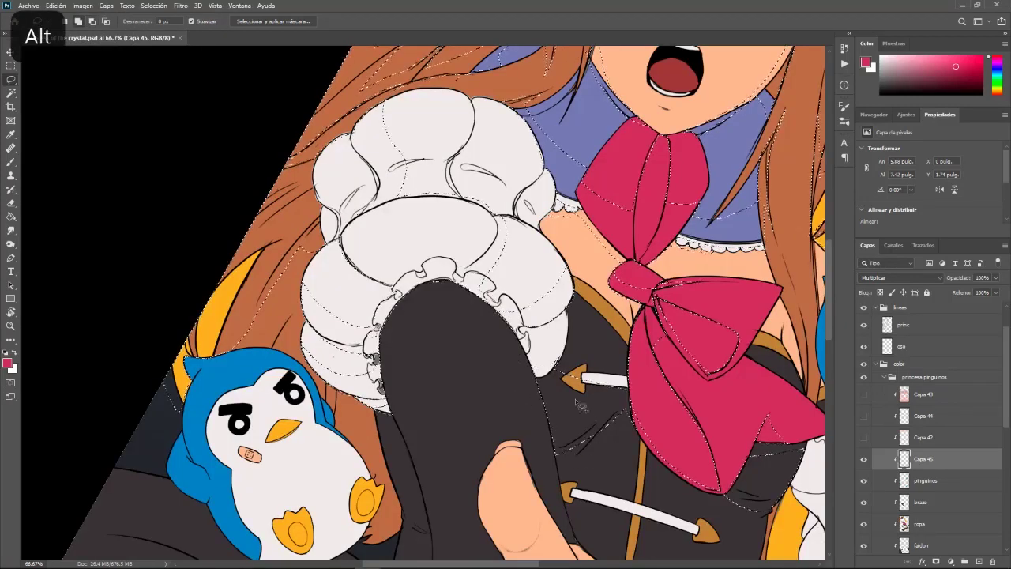
pyautogui.moveTo(595, 418)
pyautogui.mouseDown()
pyautogui.moveTo(581, 320)
pyautogui.moveTo(567, 314)
pyautogui.moveTo(612, 373)
pyautogui.mouseUp()
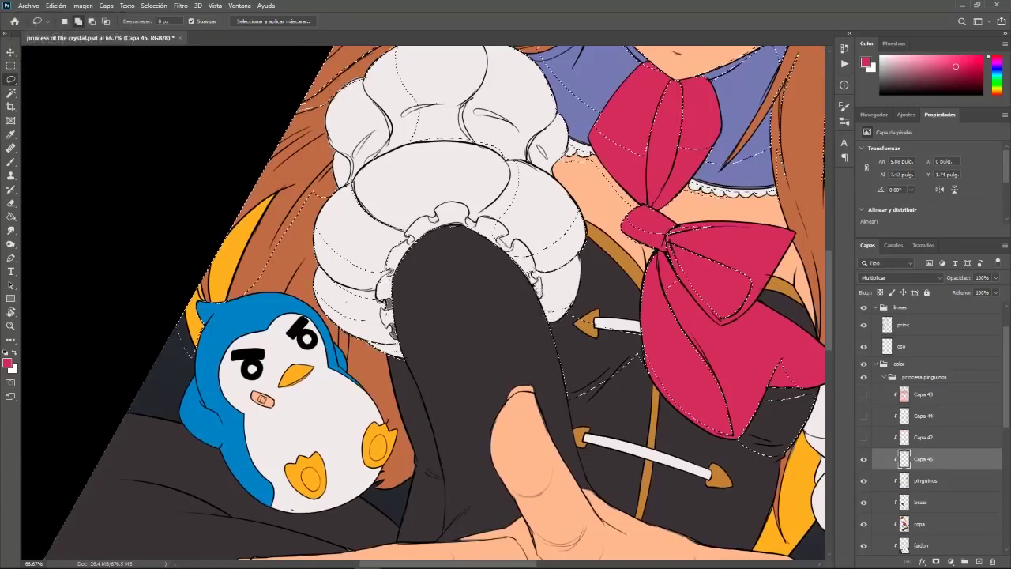
pyautogui.press('ctrl+KP_Add')
pyautogui.press('alt')
pyautogui.moveTo(621, 393); pyautogui.dragTo(578, 277)
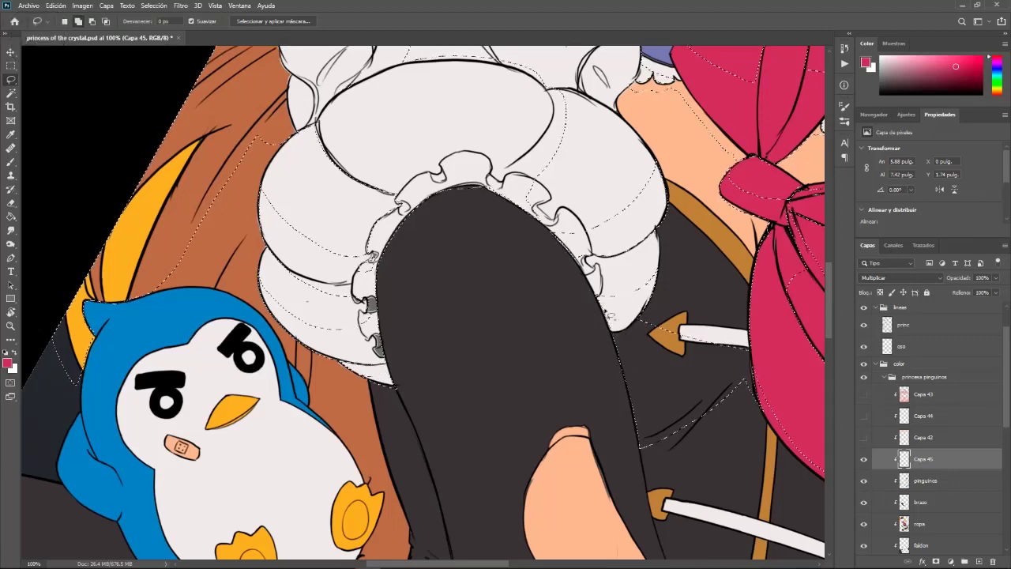
# Refine the shadow selection along the frilled cuff and puffs on the bodice side of the sleeve
pyautogui.press('space')
pyautogui.moveTo(728, 402); pyautogui.dragTo(646, 476)
pyautogui.press('alt')
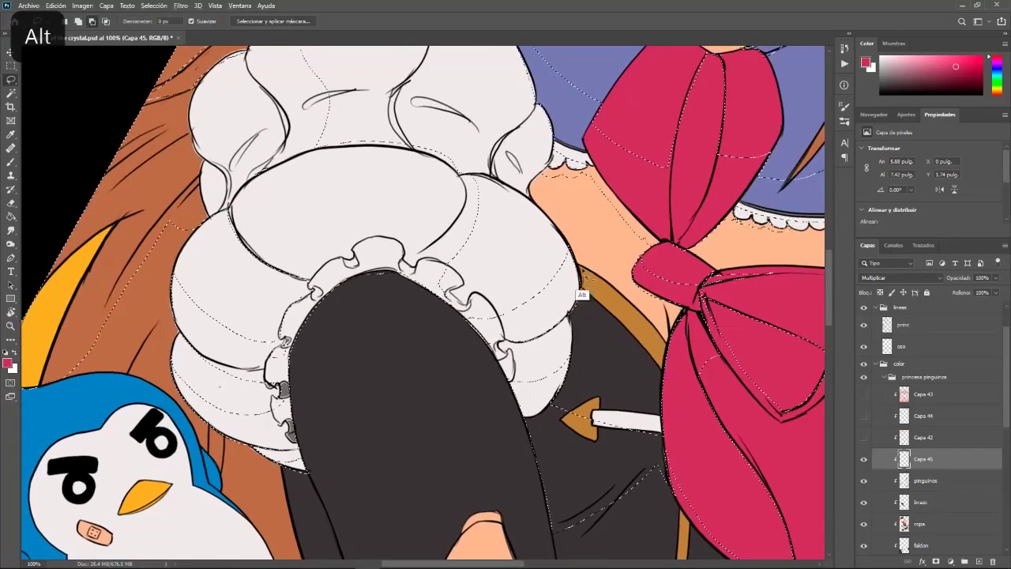
pyautogui.press('space')
pyautogui.moveTo(587, 437); pyautogui.dragTo(734, 226)
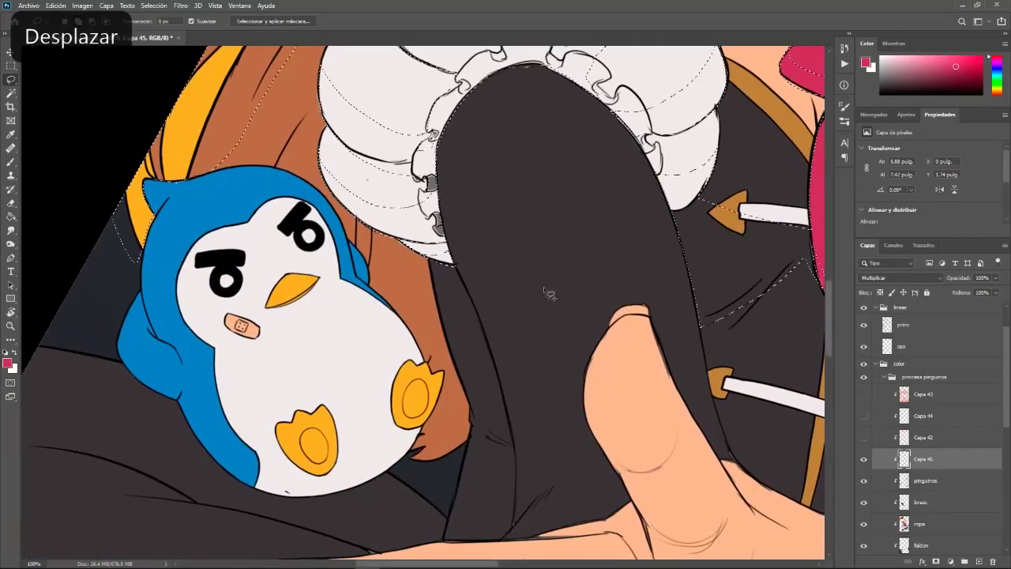
pyautogui.press('ctrl+KP_Subtract')
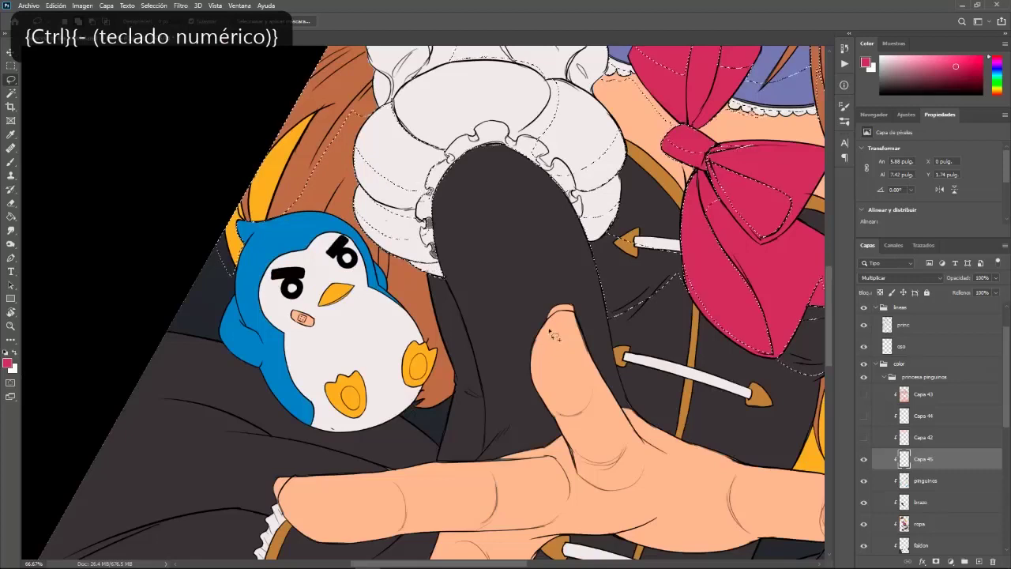
pyautogui.press('r')
pyautogui.moveTo(648, 230); pyautogui.dragTo(577, 126)
pyautogui.press('space')
pyautogui.moveTo(599, 198); pyautogui.dragTo(632, 326)
pyautogui.press('ctrl+KP_Add')
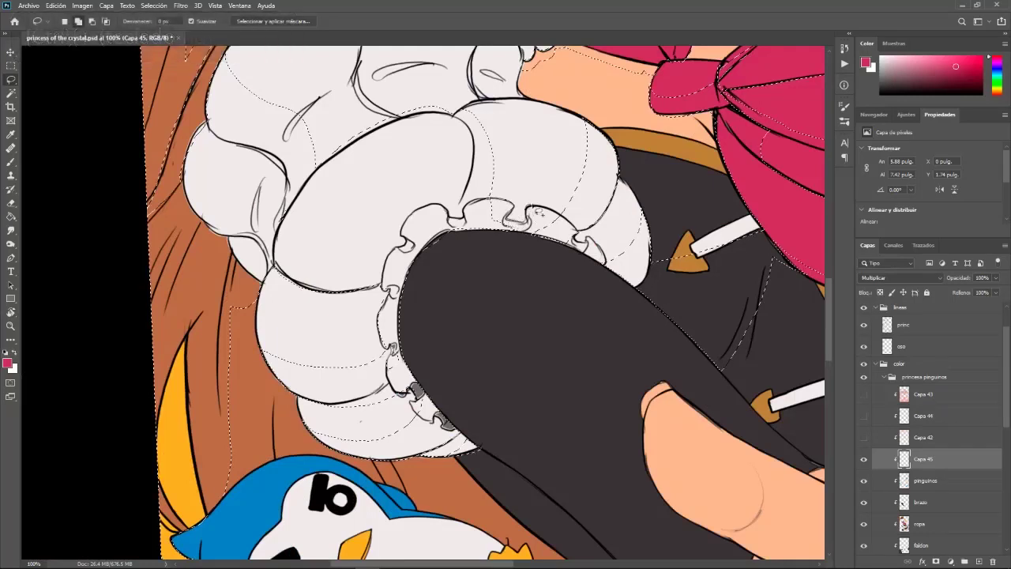
pyautogui.moveTo(467, 192); pyautogui.dragTo(486, 194)
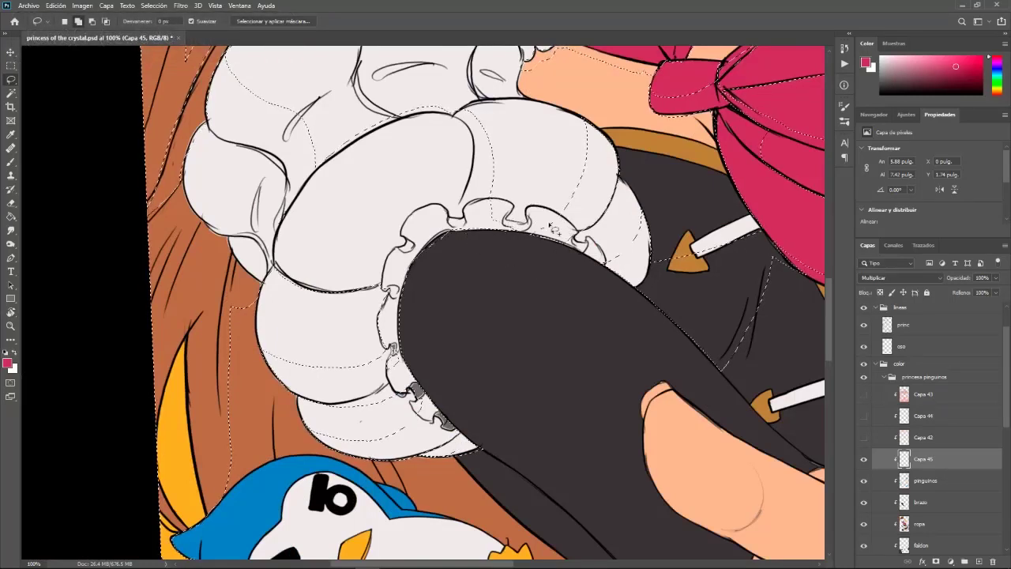
# Add a long shadow along the underside of the black forearm sleeve to the selection and shape its tip near the fingers
pyautogui.moveTo(507, 215)
pyautogui.mouseDown()
pyautogui.moveTo(543, 222)
pyautogui.moveTo(511, 227)
pyautogui.moveTo(534, 228)
pyautogui.mouseUp()
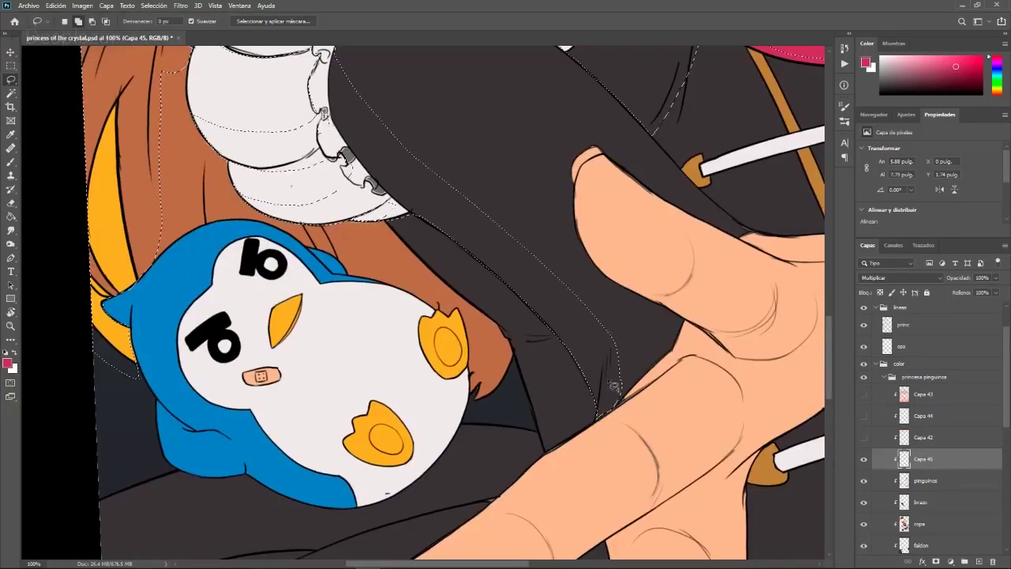
pyautogui.moveTo(613, 319)
pyautogui.mouseDown()
pyautogui.moveTo(594, 441)
pyautogui.moveTo(614, 340)
pyautogui.mouseUp()
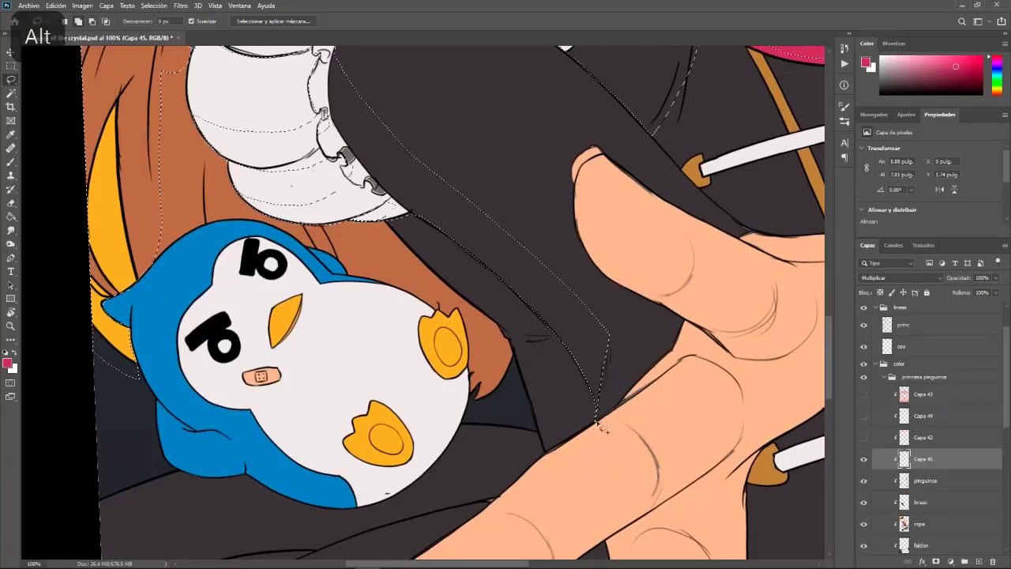
pyautogui.moveTo(598, 415); pyautogui.dragTo(603, 412)
pyautogui.press('ctrl+KP_Subtract')
pyautogui.press('ctrl+KP_Add')
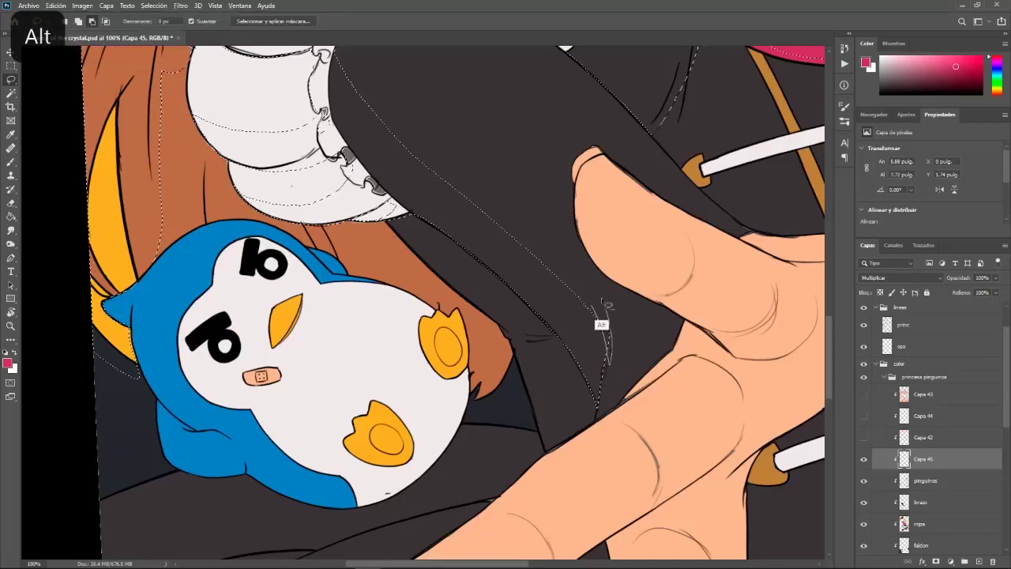
pyautogui.press('ctrl+KP_Subtract')
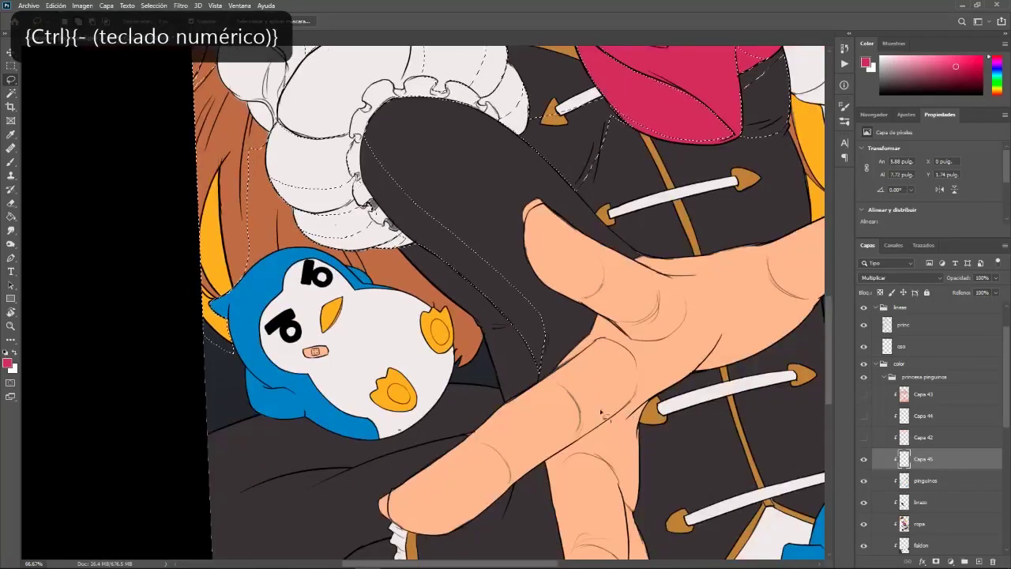
pyautogui.press('space')
pyautogui.moveTo(593, 214); pyautogui.dragTo(588, 291)
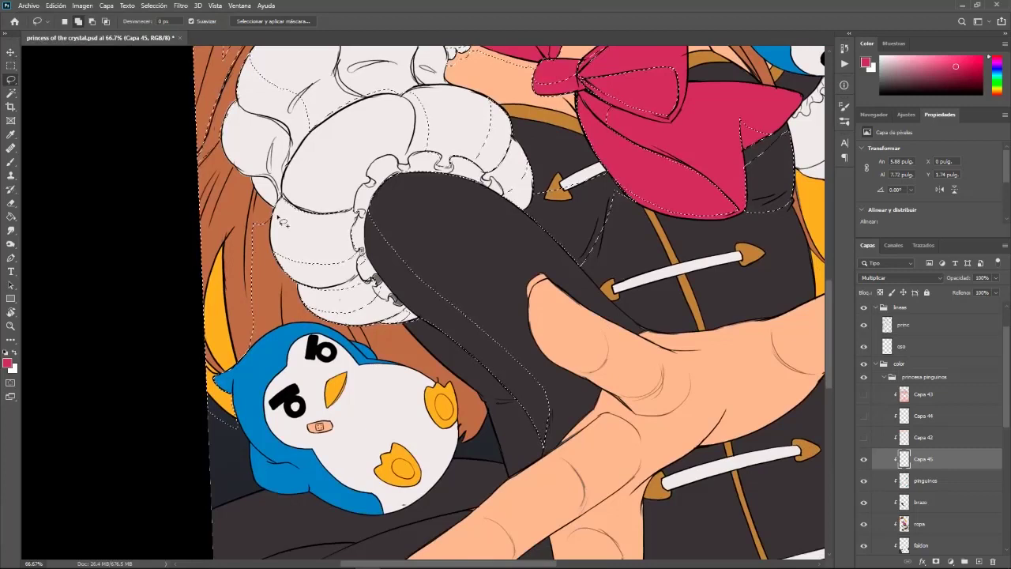
# Extend the shadow selection over the brown hair around the hood of the blue penguin plush
pyautogui.moveTo(589, 385); pyautogui.dragTo(571, 267)
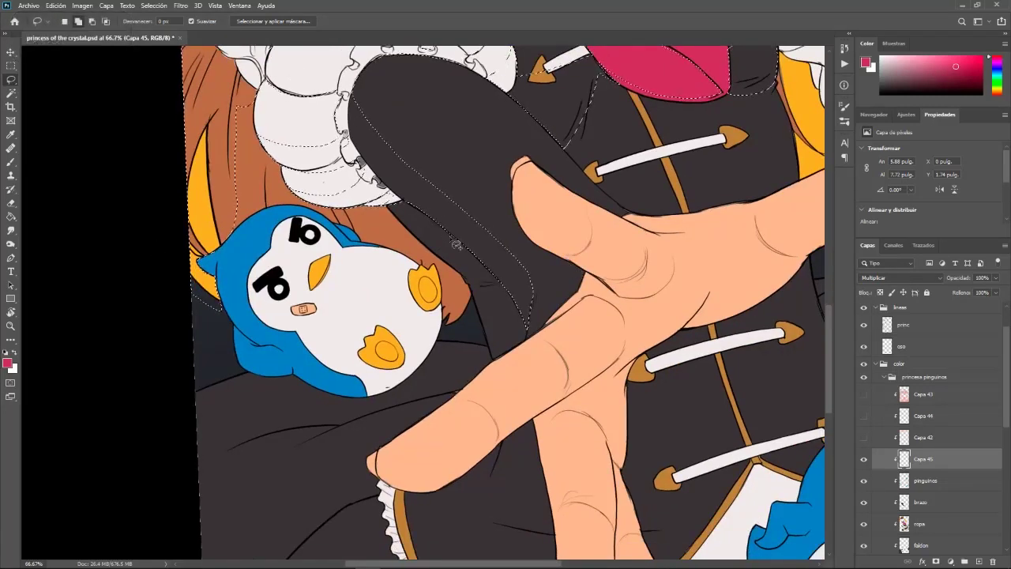
pyautogui.moveTo(429, 208); pyautogui.dragTo(623, 294)
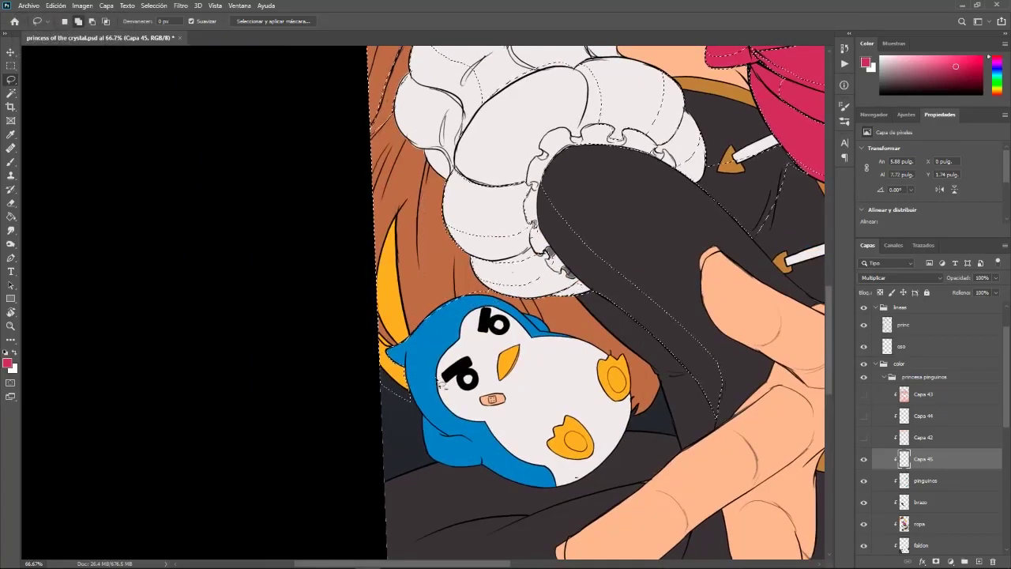
pyautogui.press('ctrl+KP_Add')
pyautogui.press('space')
pyautogui.moveTo(514, 420); pyautogui.dragTo(679, 365)
pyautogui.press('r')
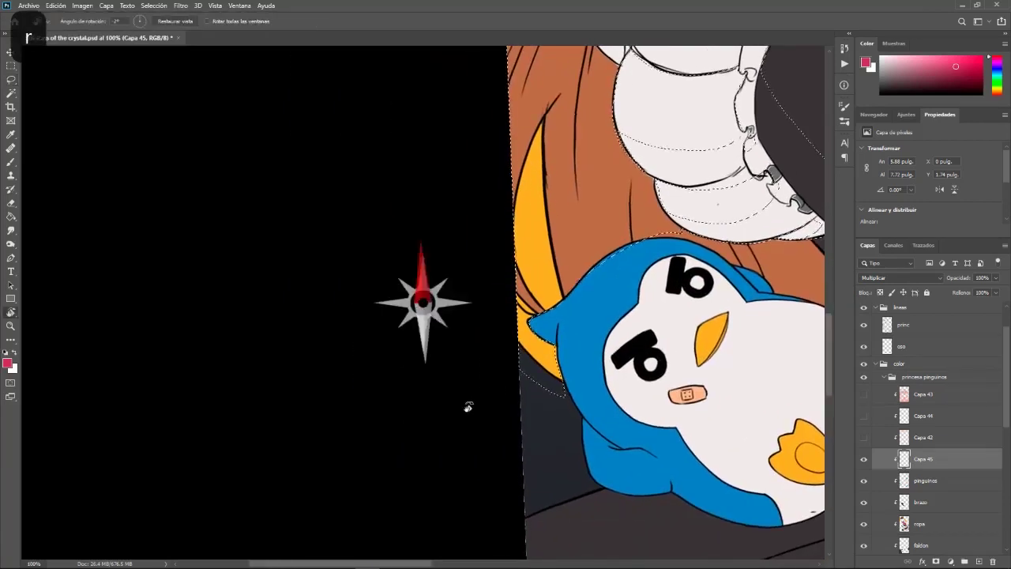
pyautogui.moveTo(467, 402); pyautogui.dragTo(654, 413)
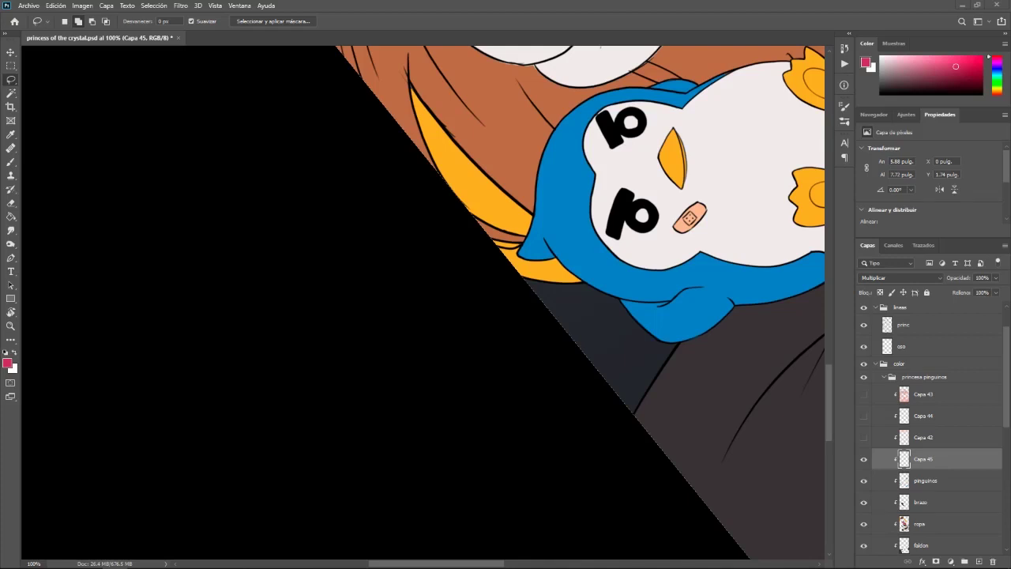
pyautogui.moveTo(723, 237); pyautogui.dragTo(698, 293)
pyautogui.press('r')
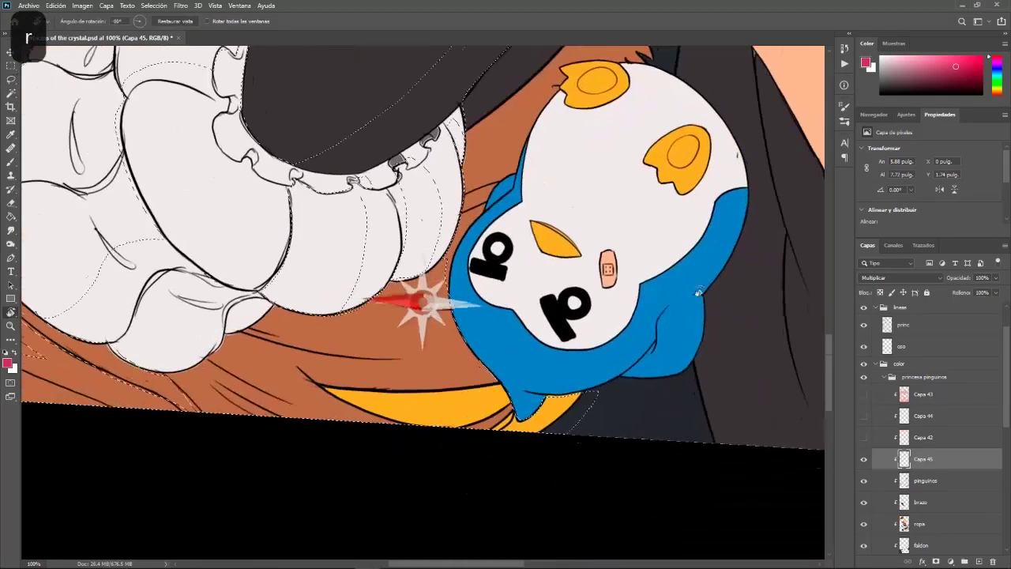
pyautogui.moveTo(567, 234)
pyautogui.mouseDown()
pyautogui.moveTo(574, 321)
pyautogui.moveTo(560, 359)
pyautogui.mouseUp()
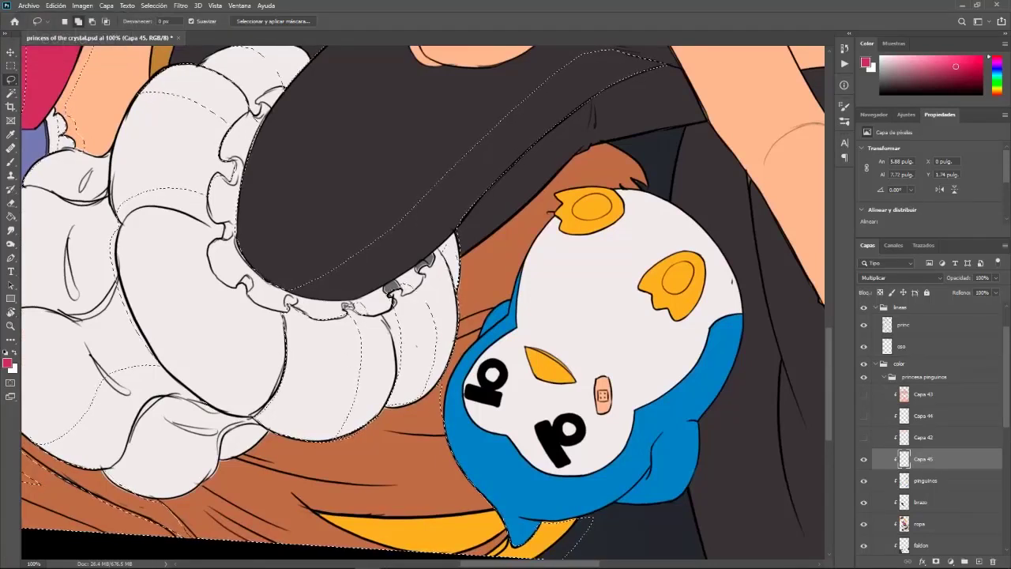
# Compare the artwork without the selection, and add the hair between the penguin plush and the black sleeve to the shadows
pyautogui.hotkey('ctrl', 'd')
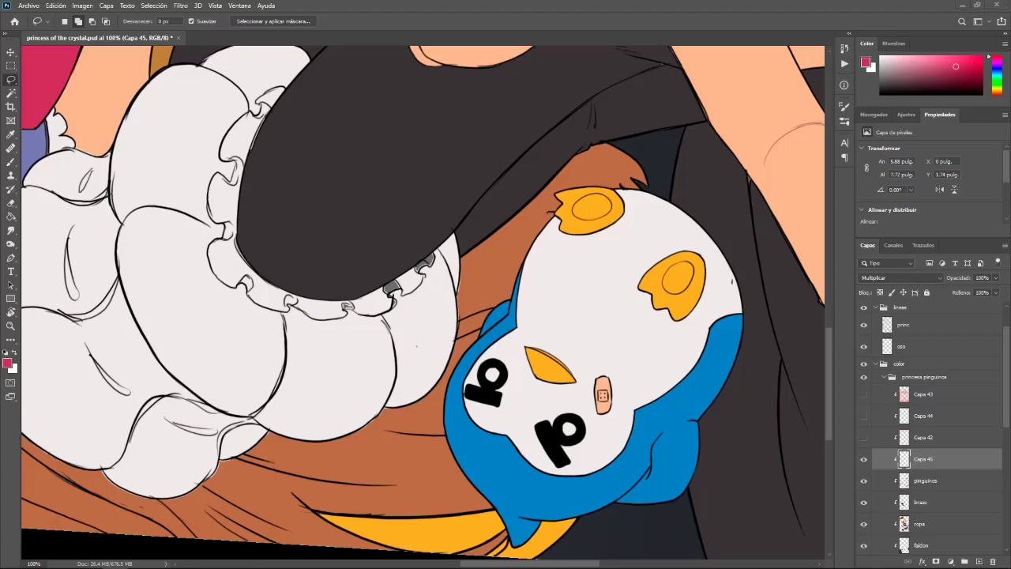
pyautogui.moveTo(590, 312)
pyautogui.mouseDown()
pyautogui.moveTo(684, 338)
pyautogui.moveTo(686, 312)
pyautogui.mouseUp()
pyautogui.press('r')
pyautogui.moveTo(729, 211); pyautogui.dragTo(729, 451)
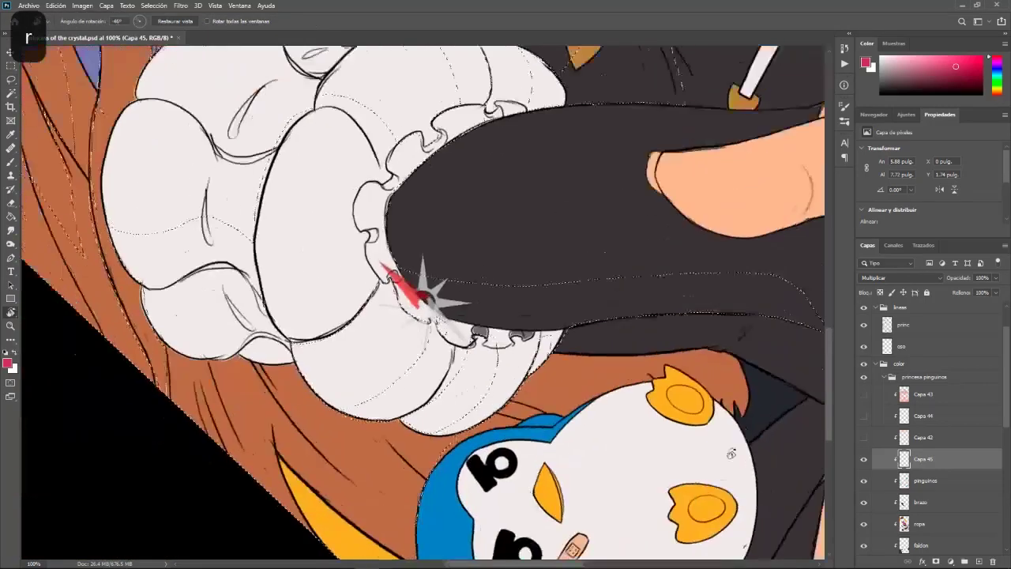
pyautogui.moveTo(518, 207); pyautogui.dragTo(529, 250)
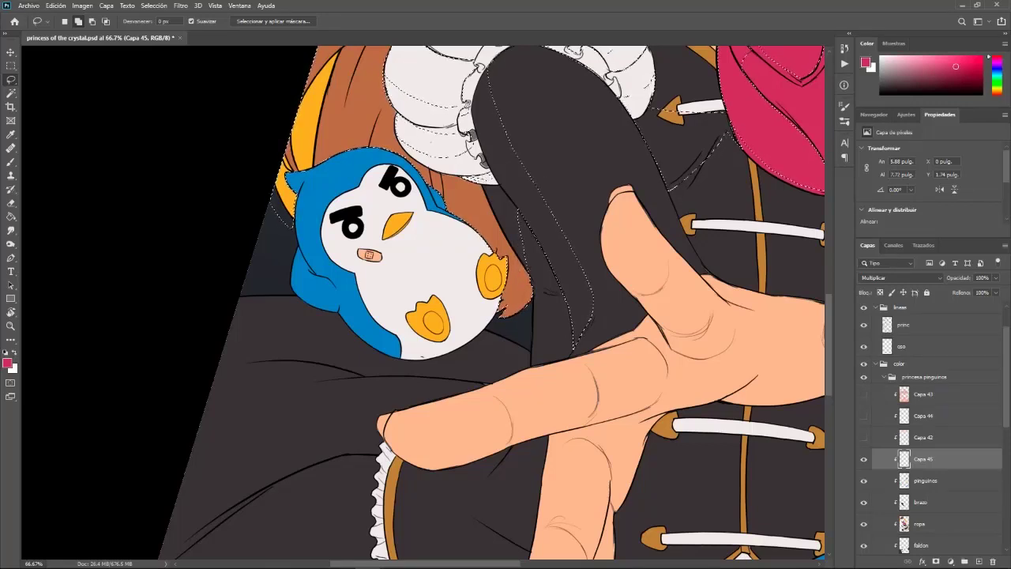
# Compare the artwork without the selection, and add the fold at the lower end of the black forearm sleeve beside the penguin plush to the shadows
pyautogui.hotkey('ctrl', 'd')
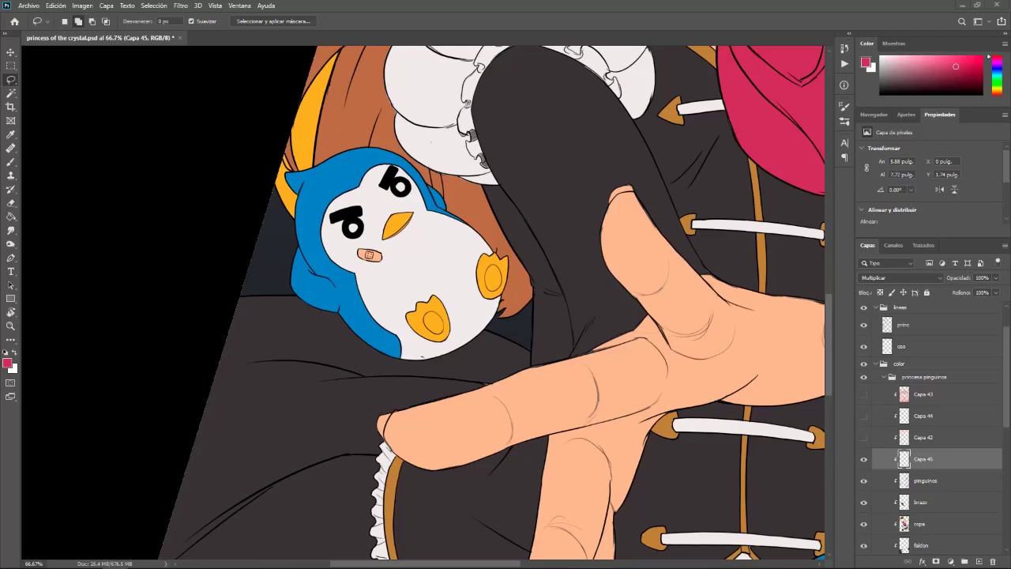
pyautogui.hotkey('ctrl', 'z')
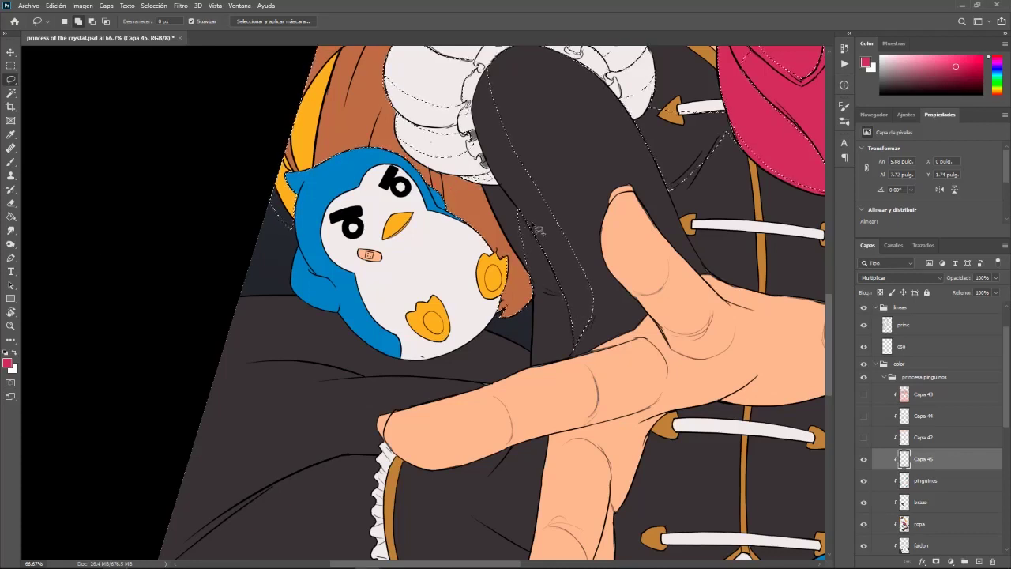
pyautogui.moveTo(531, 235)
pyautogui.mouseDown()
pyautogui.moveTo(542, 340)
pyautogui.moveTo(523, 195)
pyautogui.moveTo(547, 247)
pyautogui.moveTo(548, 235)
pyautogui.moveTo(537, 345)
pyautogui.moveTo(542, 226)
pyautogui.mouseUp()
pyautogui.moveTo(533, 308)
pyautogui.mouseDown()
pyautogui.moveTo(532, 357)
pyautogui.moveTo(548, 289)
pyautogui.moveTo(536, 317)
pyautogui.moveTo(536, 303)
pyautogui.moveTo(537, 323)
pyautogui.moveTo(555, 268)
pyautogui.moveTo(542, 300)
pyautogui.mouseUp()
pyautogui.moveTo(612, 399)
pyautogui.mouseDown()
pyautogui.moveTo(581, 291)
pyautogui.moveTo(590, 270)
pyautogui.moveTo(660, 379)
pyautogui.mouseUp()
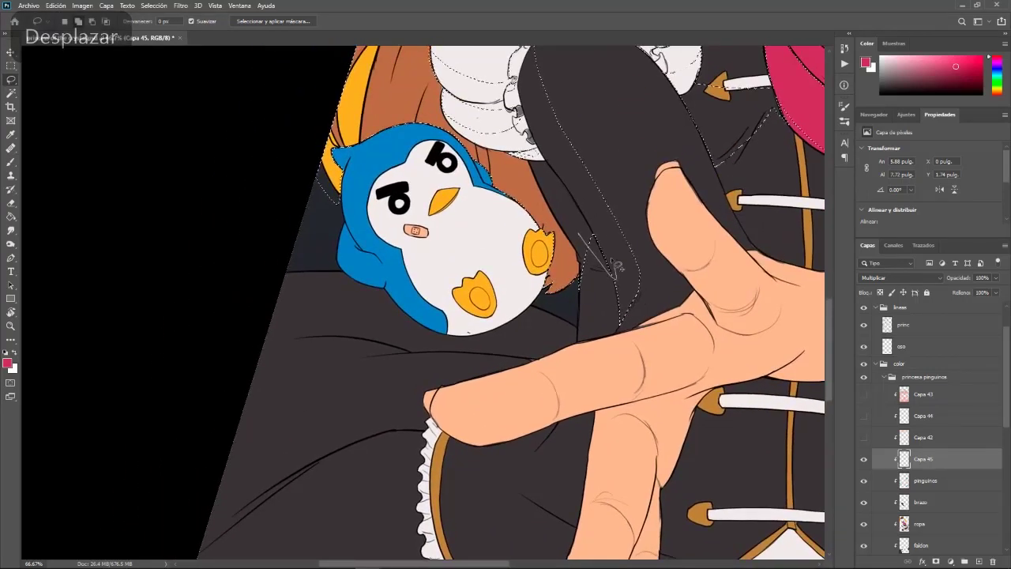
# Refine the shadow selection where the brown hair strand meets the bodice beside the second penguin plush
pyautogui.press('ctrl+KP_Subtract')
pyautogui.press('ctrl+KP_Subtract')
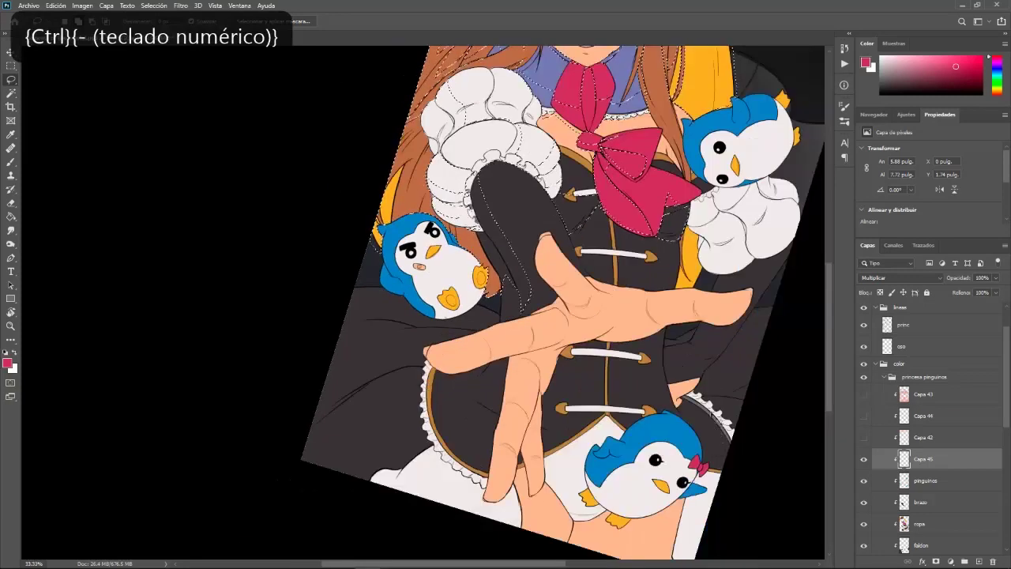
pyautogui.press('space')
pyautogui.moveTo(724, 322); pyautogui.dragTo(712, 416)
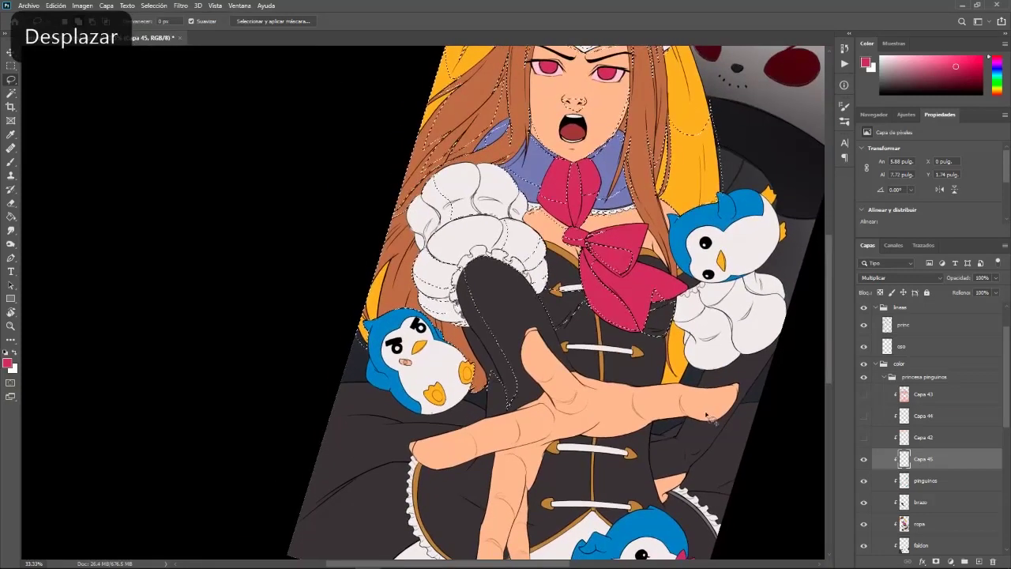
pyautogui.press('ctrl+KP_Add')
pyautogui.press('ctrl+KP_Add')
pyautogui.press('space')
pyautogui.moveTo(782, 395); pyautogui.dragTo(533, 531)
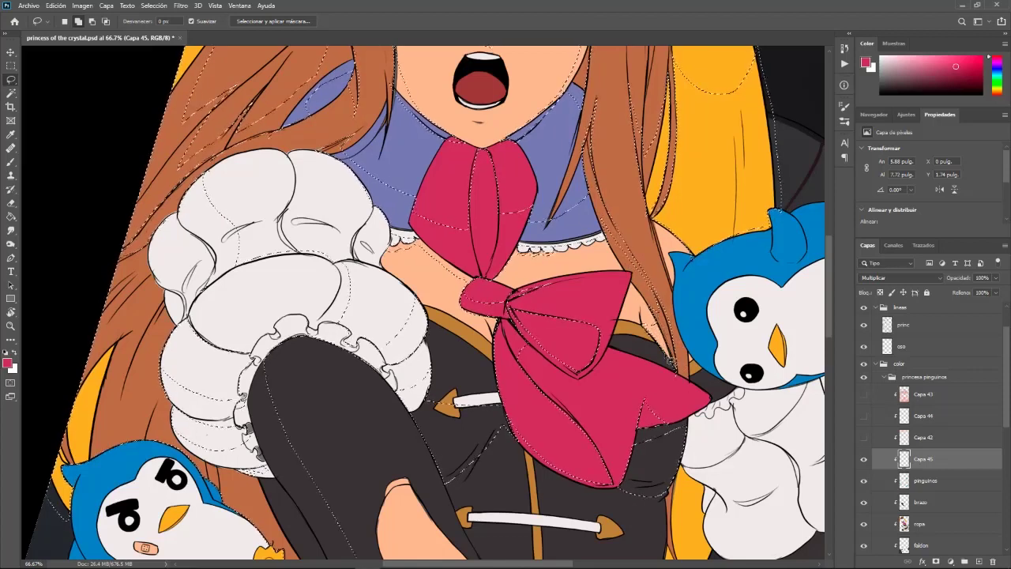
pyautogui.press('alt')
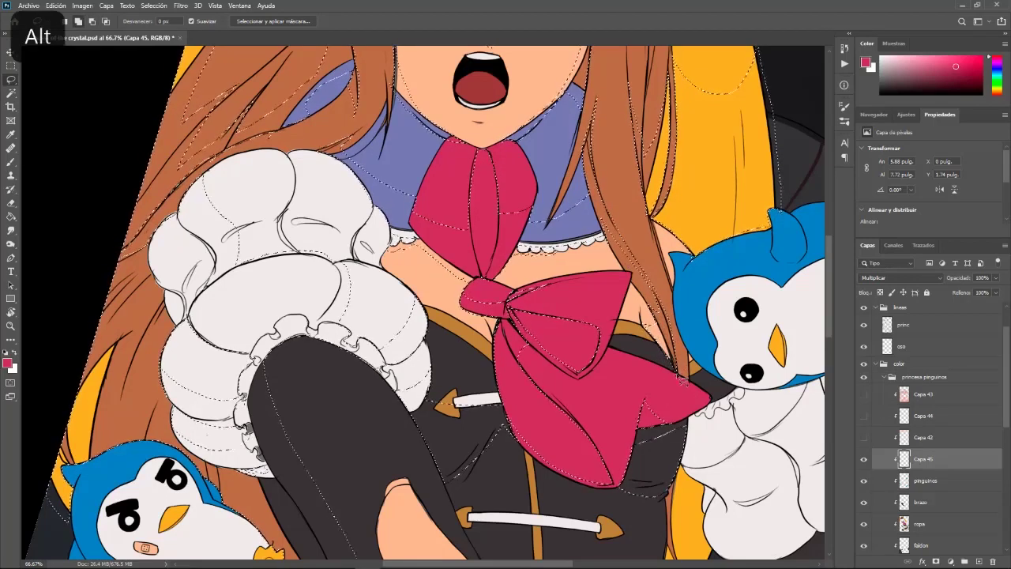
pyautogui.scroll(-2, 748, 447)
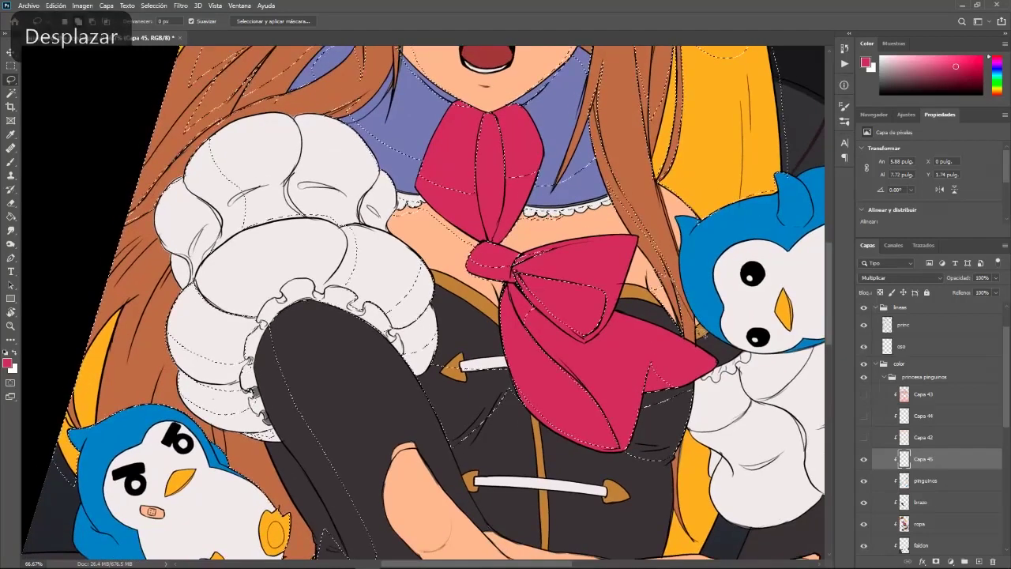
pyautogui.moveTo(684, 310)
pyautogui.mouseDown()
pyautogui.moveTo(680, 292)
pyautogui.moveTo(695, 332)
pyautogui.moveTo(686, 323)
pyautogui.mouseUp()
pyautogui.scroll(-7, 685, 318)
pyautogui.hscroll(8, 686, 318)
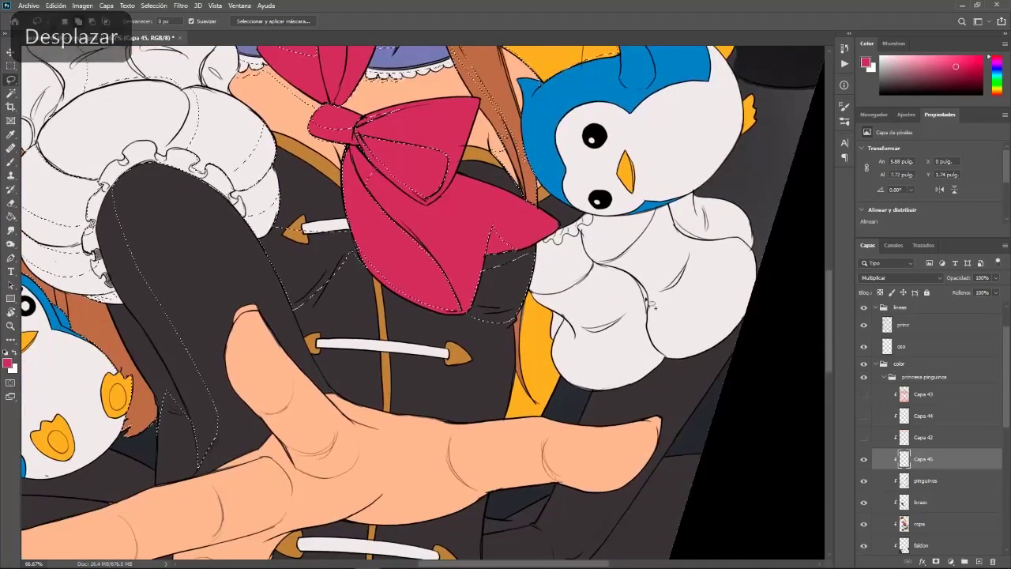
pyautogui.scroll(5, 710, 354)
pyautogui.hscroll(-3, 711, 354)
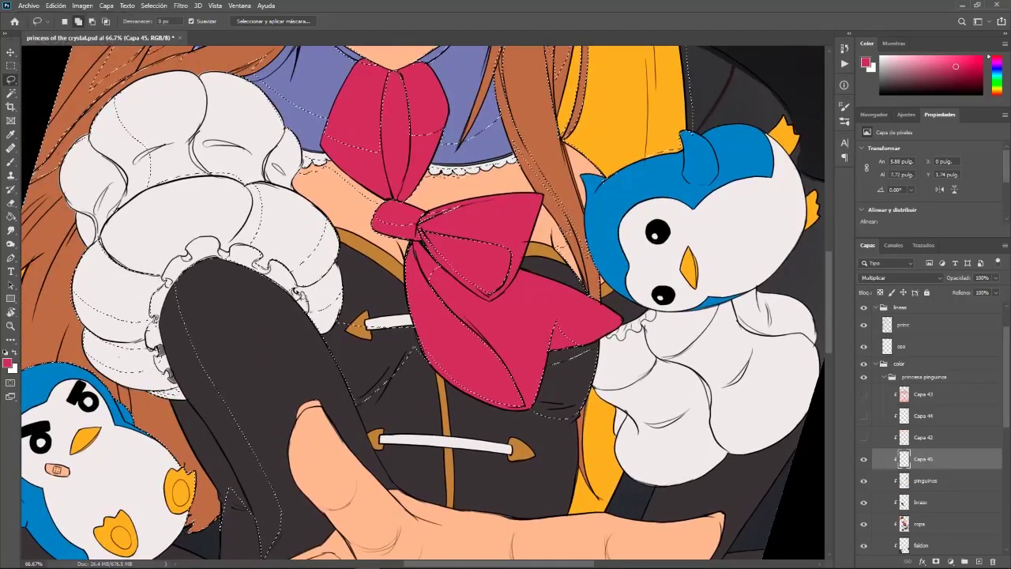
# Add fold shadows on the white puff sleeve under the second penguin plush and its cast shadow on the black sleeve, and compare without the selection
pyautogui.hotkey('ctrl', 'd')
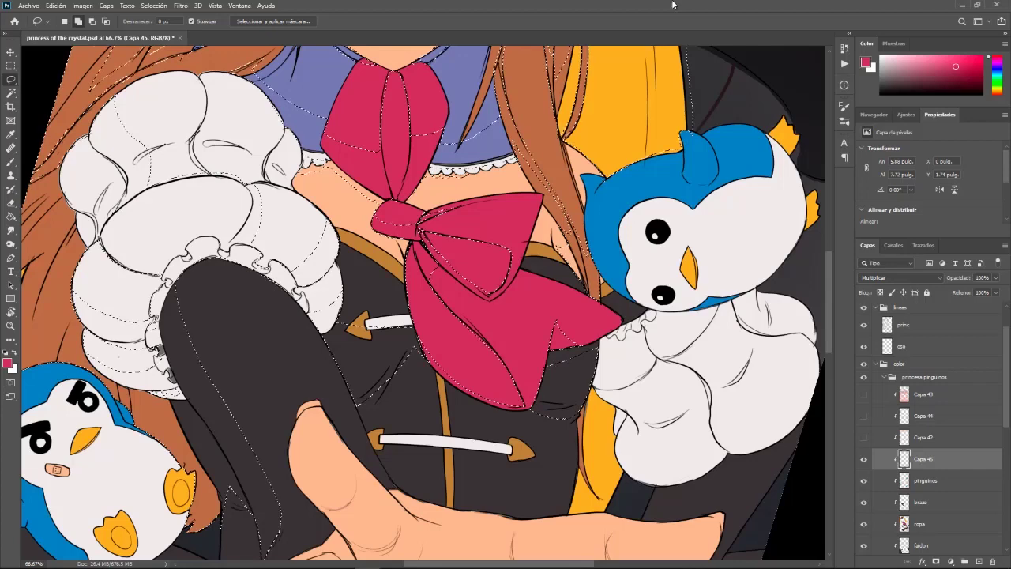
pyautogui.press('space')
pyautogui.moveTo(670, 401)
pyautogui.mouseDown()
pyautogui.moveTo(716, 309)
pyautogui.moveTo(683, 372)
pyautogui.moveTo(658, 393)
pyautogui.mouseUp()
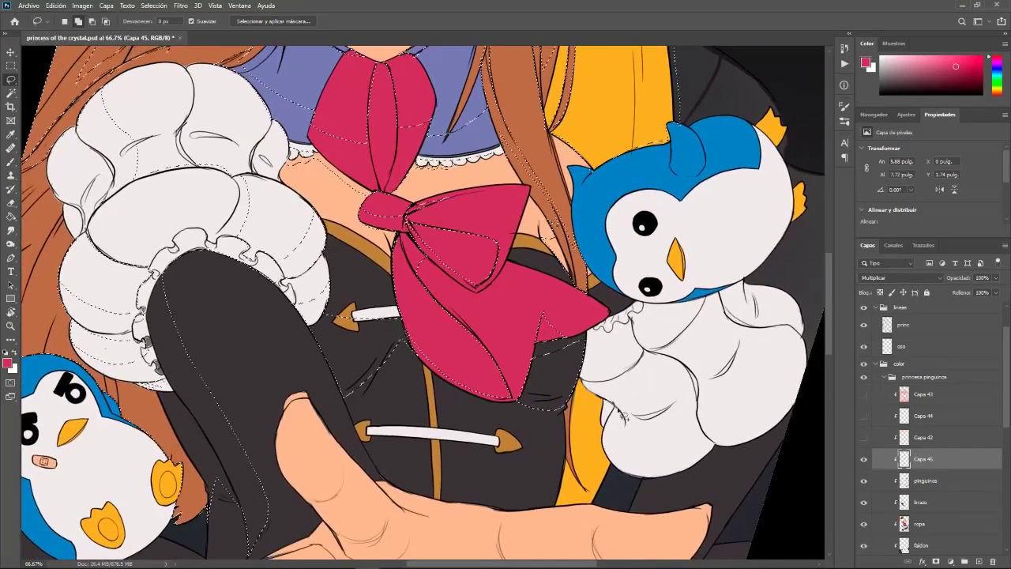
pyautogui.moveTo(627, 416)
pyautogui.mouseDown()
pyautogui.moveTo(690, 391)
pyautogui.moveTo(744, 340)
pyautogui.moveTo(757, 320)
pyautogui.moveTo(747, 286)
pyautogui.moveTo(721, 295)
pyautogui.moveTo(629, 379)
pyautogui.moveTo(587, 387)
pyautogui.mouseUp()
pyautogui.moveTo(772, 474); pyautogui.dragTo(677, 292)
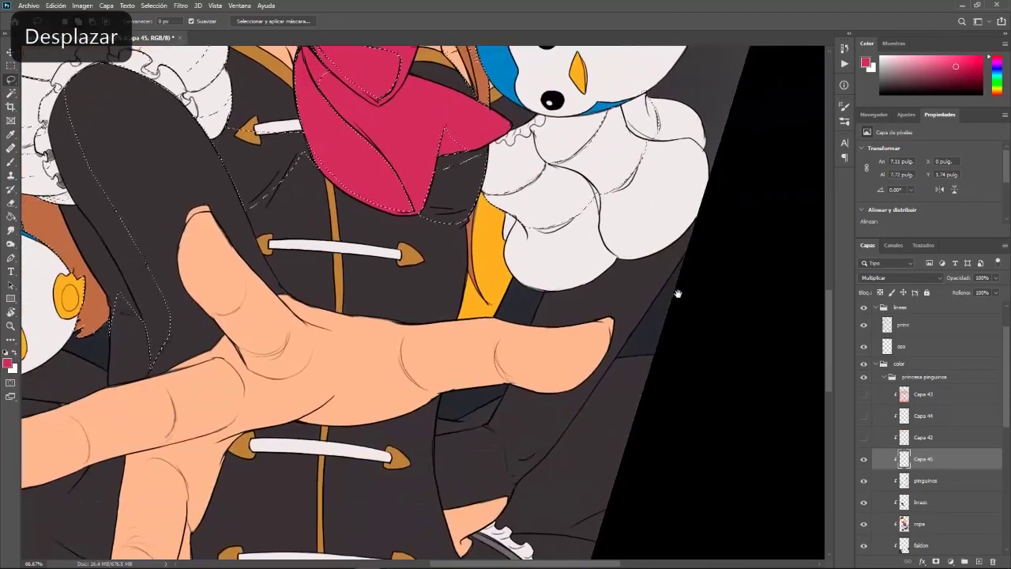
pyautogui.moveTo(553, 310)
pyautogui.mouseDown()
pyautogui.moveTo(694, 272)
pyautogui.moveTo(702, 222)
pyautogui.moveTo(648, 263)
pyautogui.moveTo(529, 309)
pyautogui.mouseUp()
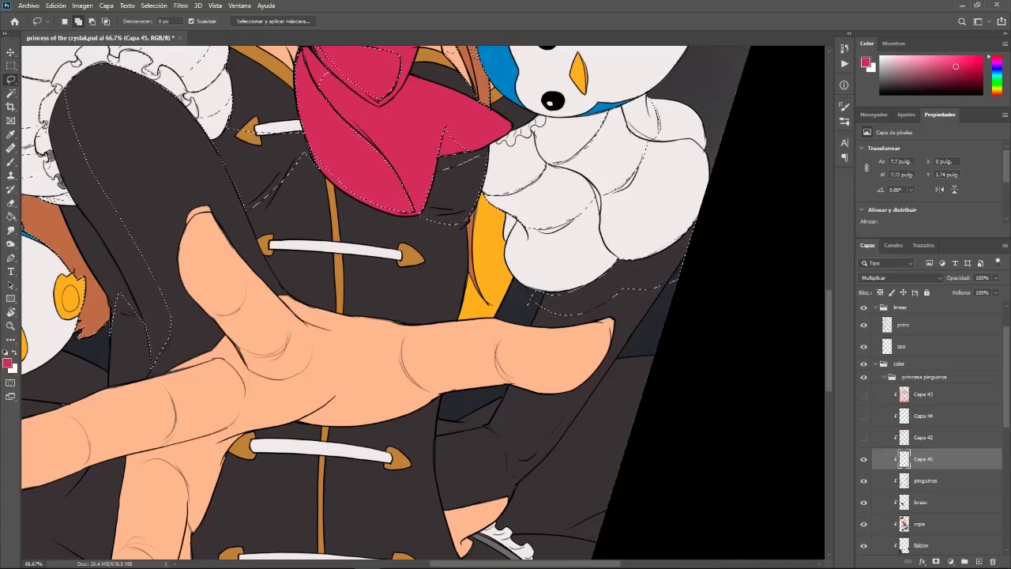
pyautogui.hotkey('ctrl', 'd')
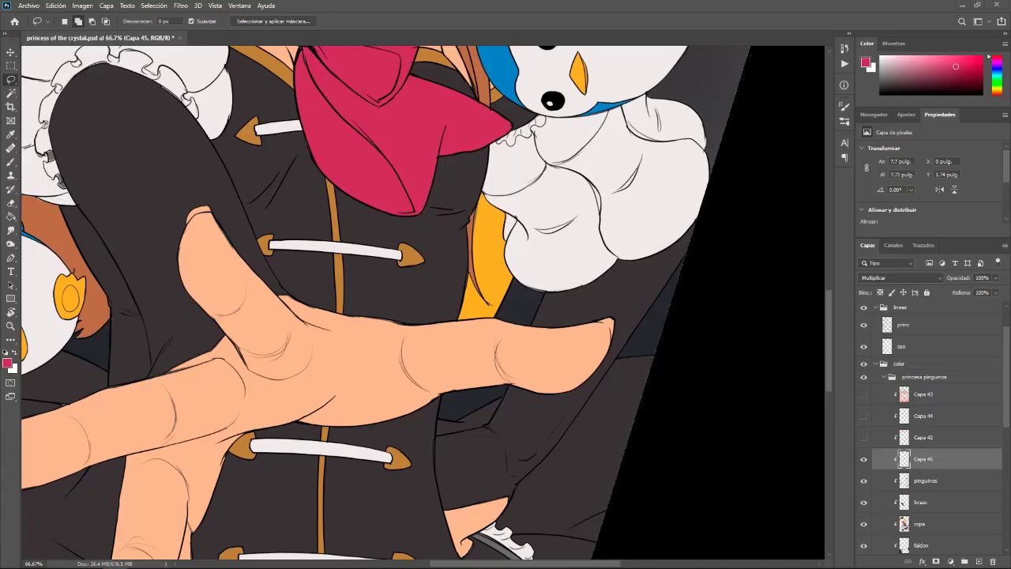
pyautogui.hotkey('ctrl', 'shift', 'd')
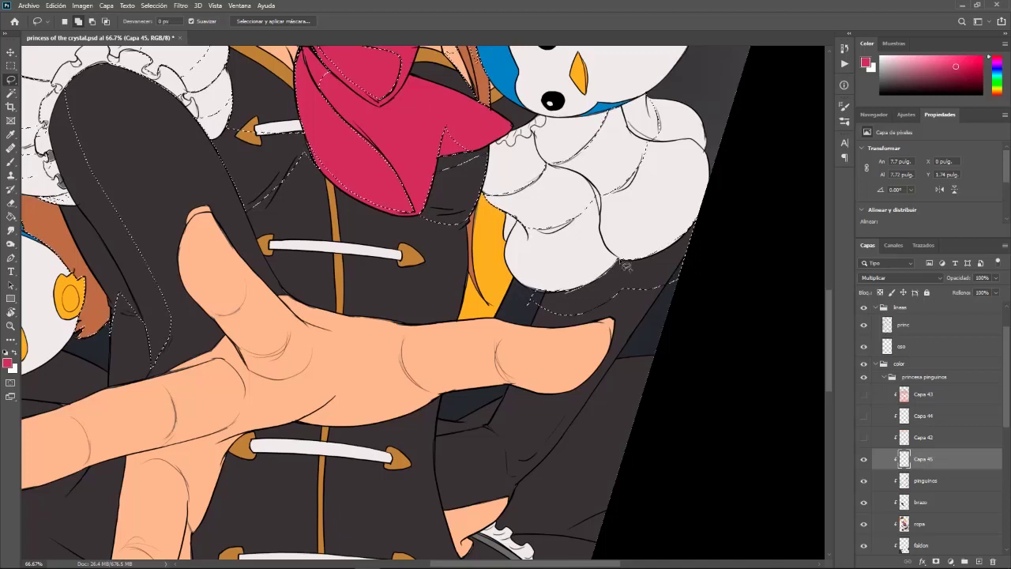
# Shape the shadow selection along the inner creases and lower puffs of the white sleeve under the second penguin plush
pyautogui.moveTo(722, 181); pyautogui.dragTo(730, 314)
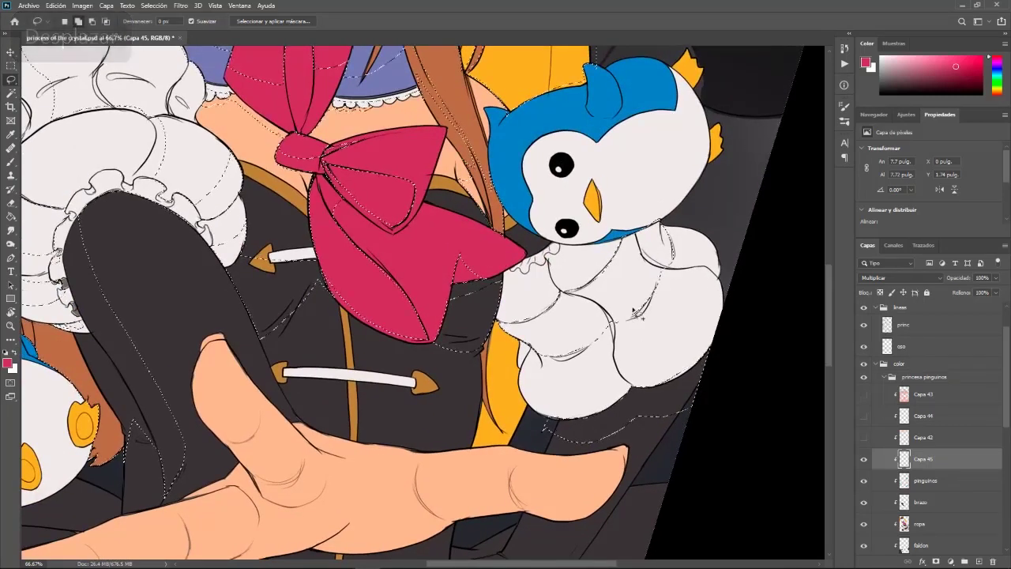
pyautogui.moveTo(637, 301)
pyautogui.mouseDown()
pyautogui.moveTo(666, 395)
pyautogui.moveTo(637, 393)
pyautogui.moveTo(615, 367)
pyautogui.moveTo(631, 277)
pyautogui.moveTo(637, 301)
pyautogui.mouseUp()
pyautogui.press('alt')
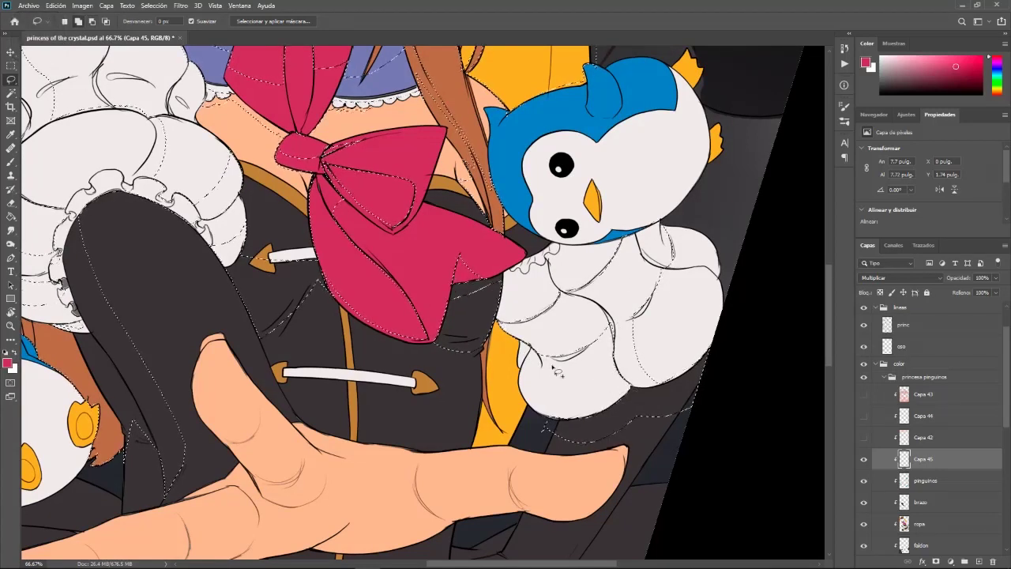
pyautogui.moveTo(523, 356)
pyautogui.mouseDown()
pyautogui.moveTo(523, 390)
pyautogui.moveTo(548, 418)
pyautogui.moveTo(574, 424)
pyautogui.moveTo(556, 361)
pyautogui.mouseUp()
pyautogui.moveTo(527, 401)
pyautogui.mouseDown()
pyautogui.moveTo(554, 418)
pyautogui.moveTo(545, 381)
pyautogui.mouseUp()
pyautogui.press('space')
pyautogui.moveTo(737, 377); pyautogui.dragTo(820, 343)
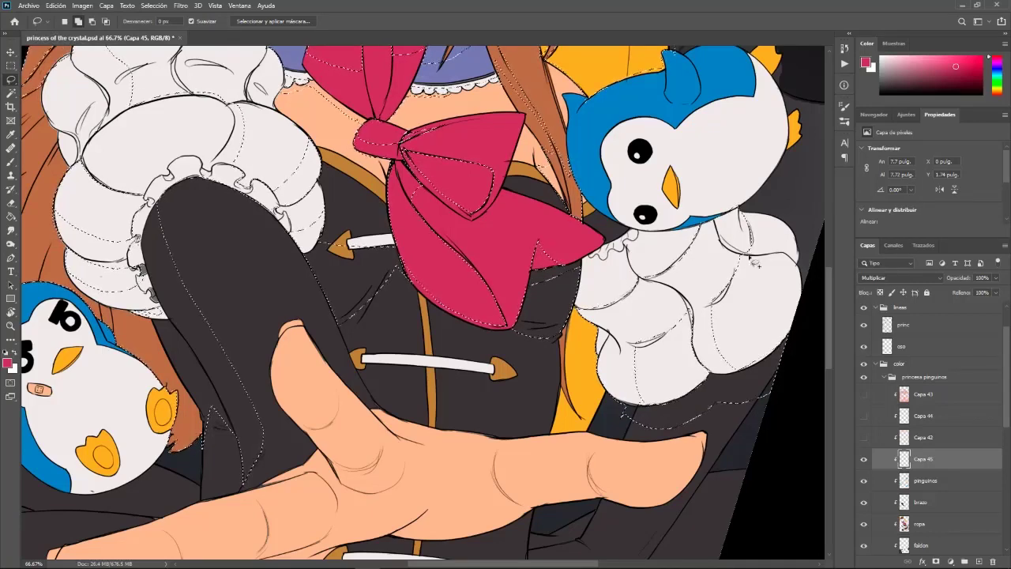
# Add the uppermost puff of the white sleeve beside the second penguin plush to the shadows, and compare the artwork with and without the selection
pyautogui.moveTo(598, 461)
pyautogui.mouseDown()
pyautogui.moveTo(737, 398)
pyautogui.moveTo(686, 218)
pyautogui.moveTo(706, 499)
pyautogui.mouseUp()
pyautogui.press('space')
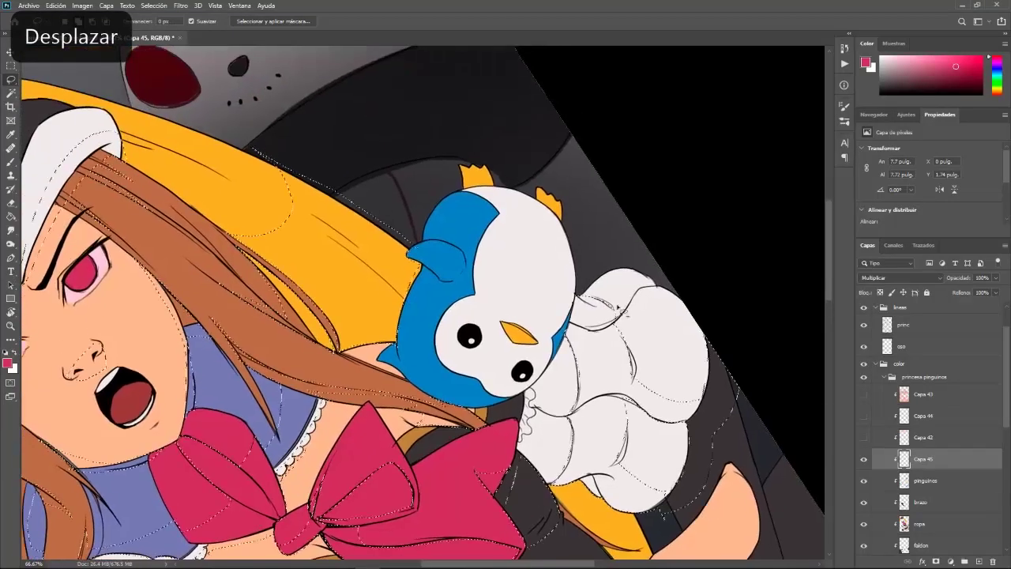
pyautogui.moveTo(613, 309)
pyautogui.mouseDown()
pyautogui.moveTo(651, 279)
pyautogui.moveTo(664, 283)
pyautogui.moveTo(639, 298)
pyautogui.moveTo(632, 318)
pyautogui.moveTo(644, 290)
pyautogui.moveTo(613, 320)
pyautogui.mouseUp()
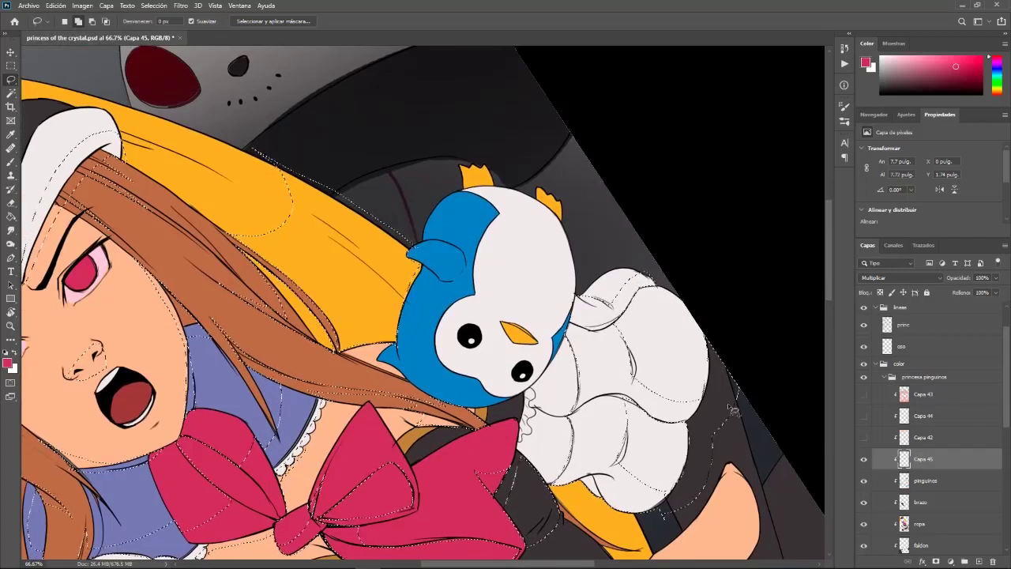
pyautogui.hotkey('ctrl', 'd')
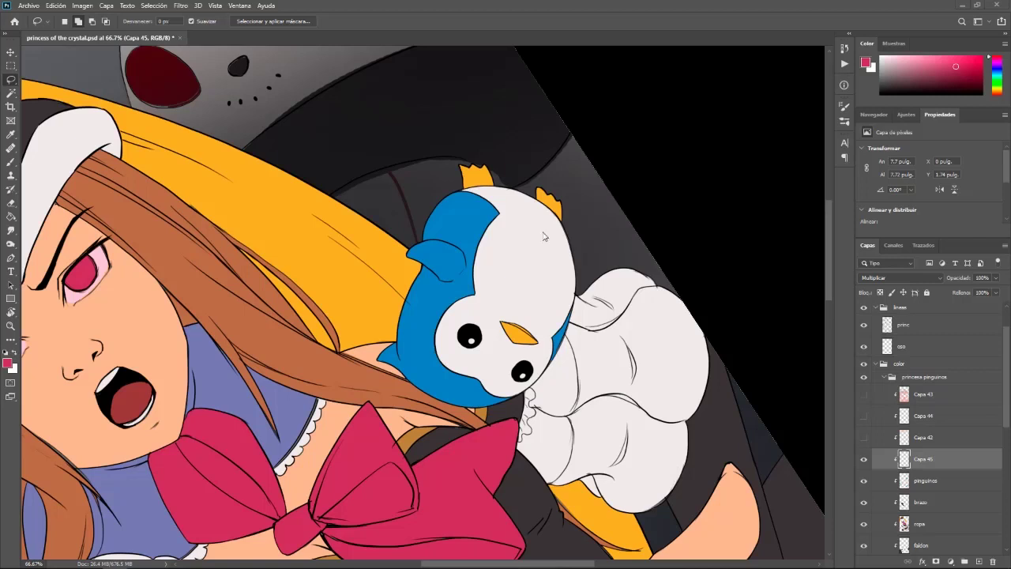
pyautogui.hotkey('ctrl', 'z')
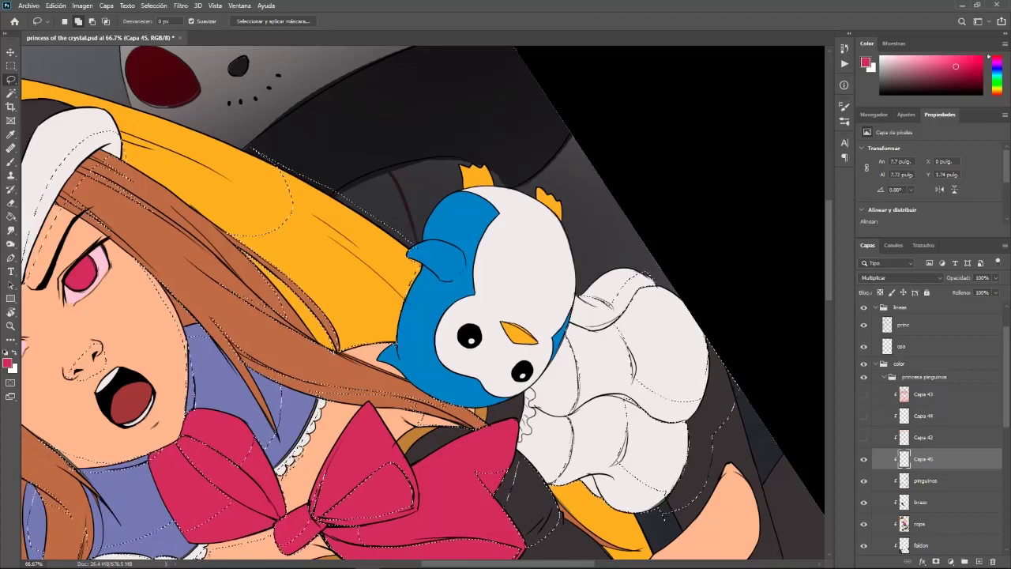
pyautogui.hotkey('ctrl', 'd')
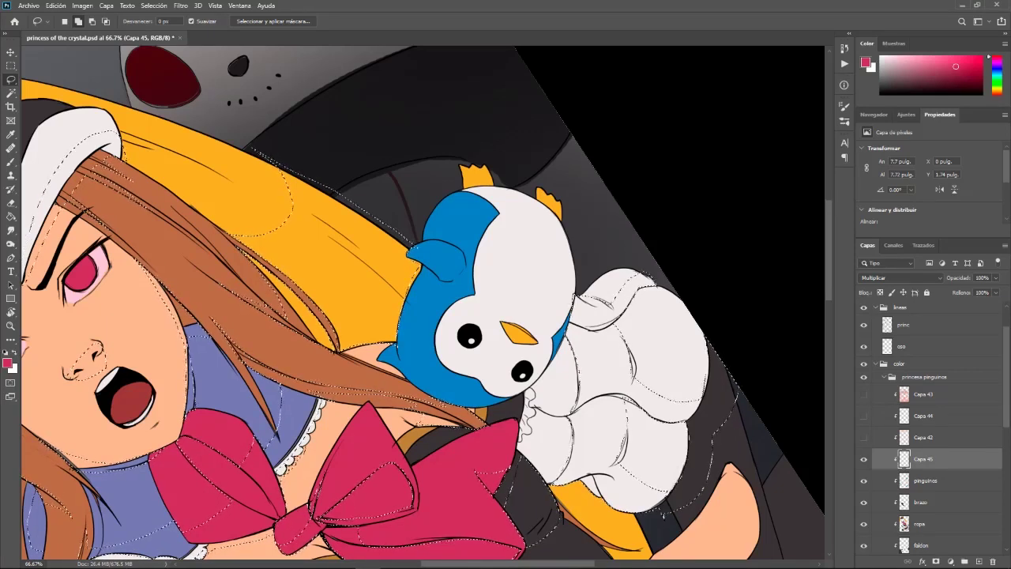
pyautogui.hotkey('ctrl', 'd')
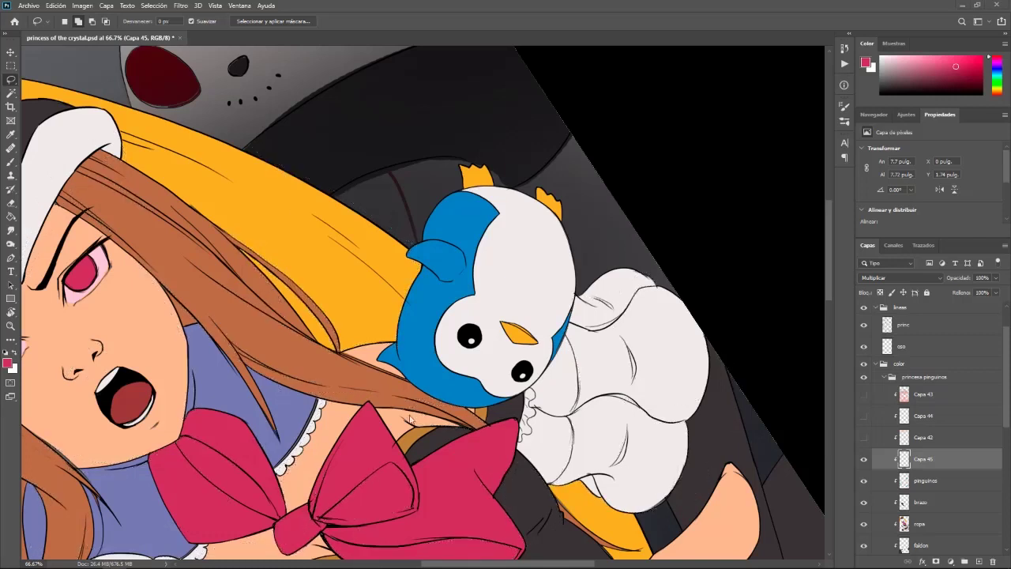
pyautogui.hotkey('ctrl', 'shift', 'd')
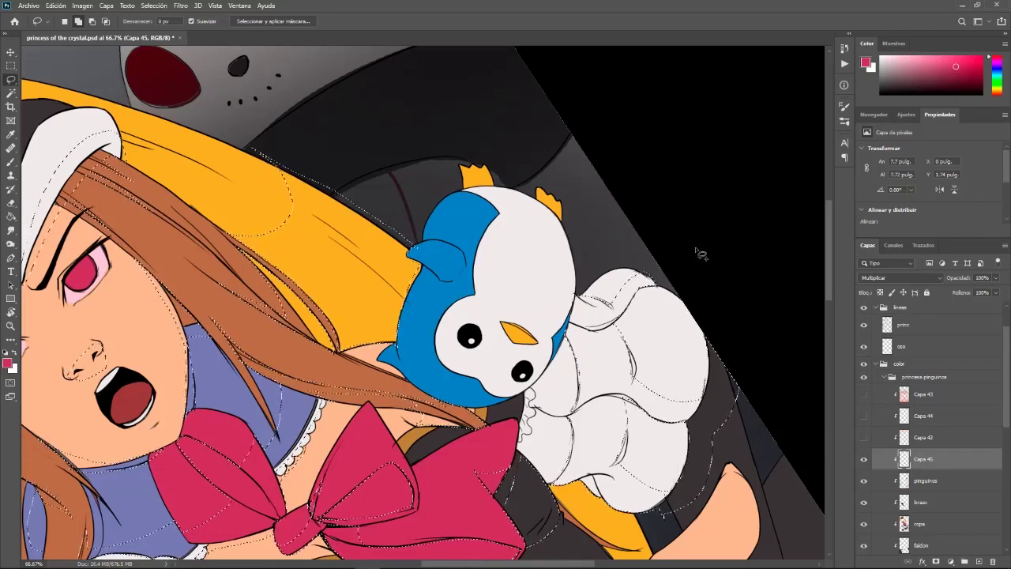
# Extend the shadow selection along the outer edge of the black sleeve from below the white puffs to the hand at the waist
pyautogui.scroll(-3, 735, 322)
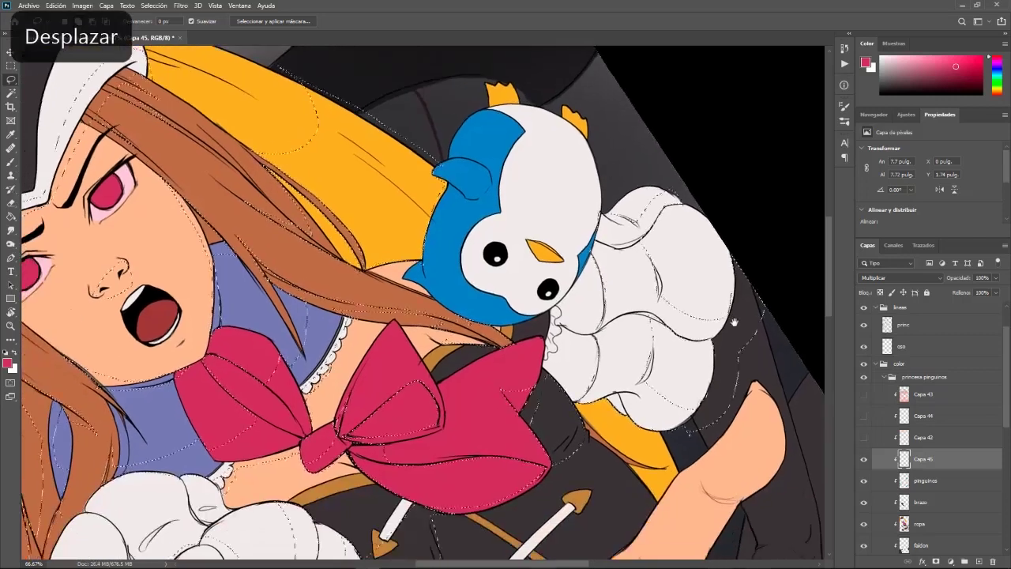
pyautogui.press('alt')
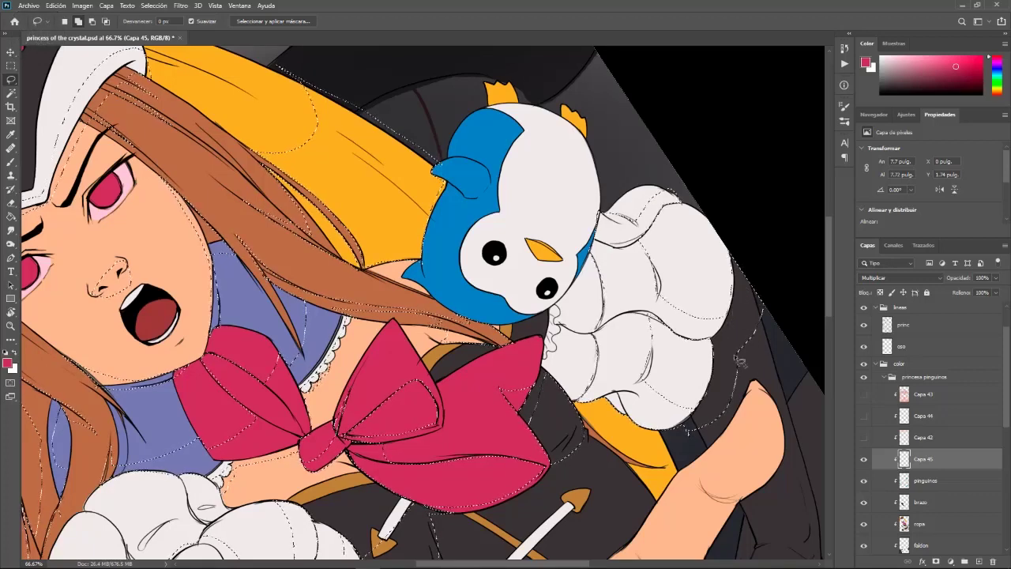
pyautogui.scroll(-5, 739, 359)
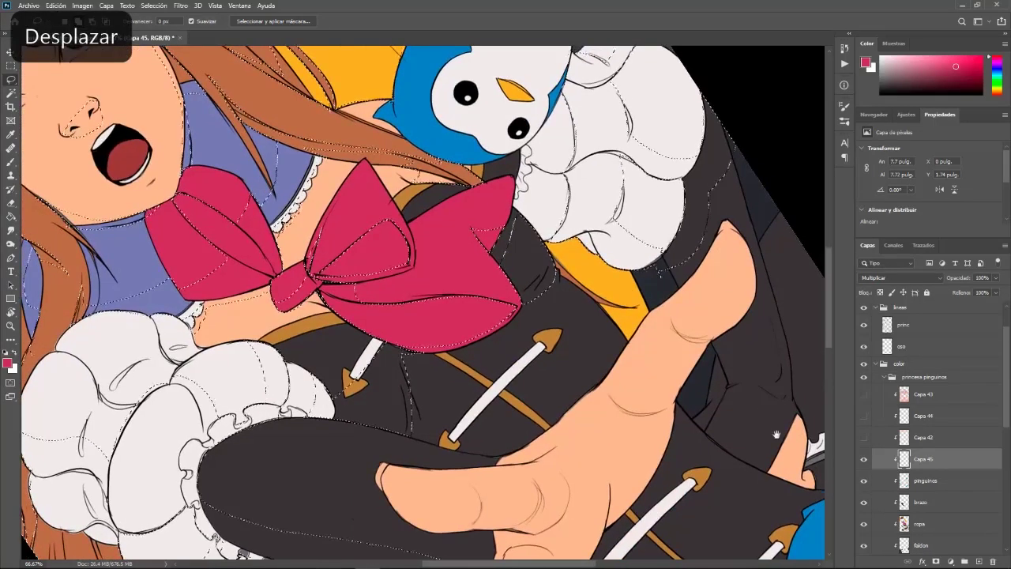
pyautogui.moveTo(776, 434); pyautogui.dragTo(654, 402)
pyautogui.moveTo(677, 365)
pyautogui.mouseDown()
pyautogui.moveTo(669, 336)
pyautogui.moveTo(677, 394)
pyautogui.moveTo(725, 333)
pyautogui.moveTo(725, 415)
pyautogui.mouseUp()
pyautogui.moveTo(662, 207)
pyautogui.mouseDown()
pyautogui.moveTo(691, 253)
pyautogui.moveTo(656, 162)
pyautogui.moveTo(695, 267)
pyautogui.mouseUp()
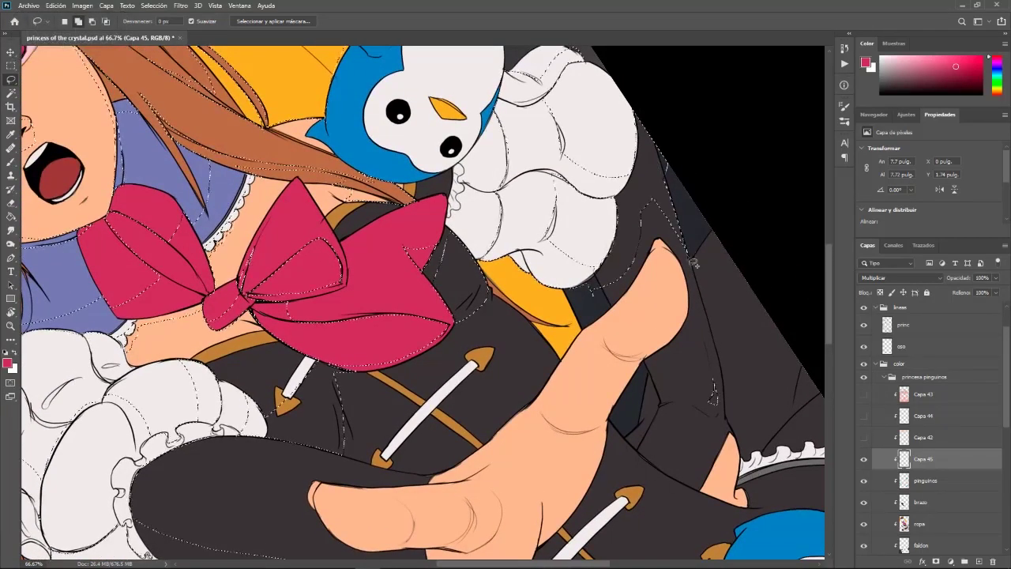
pyautogui.moveTo(725, 435); pyautogui.dragTo(715, 318)
pyautogui.moveTo(703, 278)
pyautogui.mouseDown()
pyautogui.moveTo(706, 335)
pyautogui.moveTo(719, 322)
pyautogui.moveTo(721, 291)
pyautogui.moveTo(713, 388)
pyautogui.moveTo(744, 398)
pyautogui.moveTo(747, 375)
pyautogui.moveTo(706, 268)
pyautogui.mouseUp()
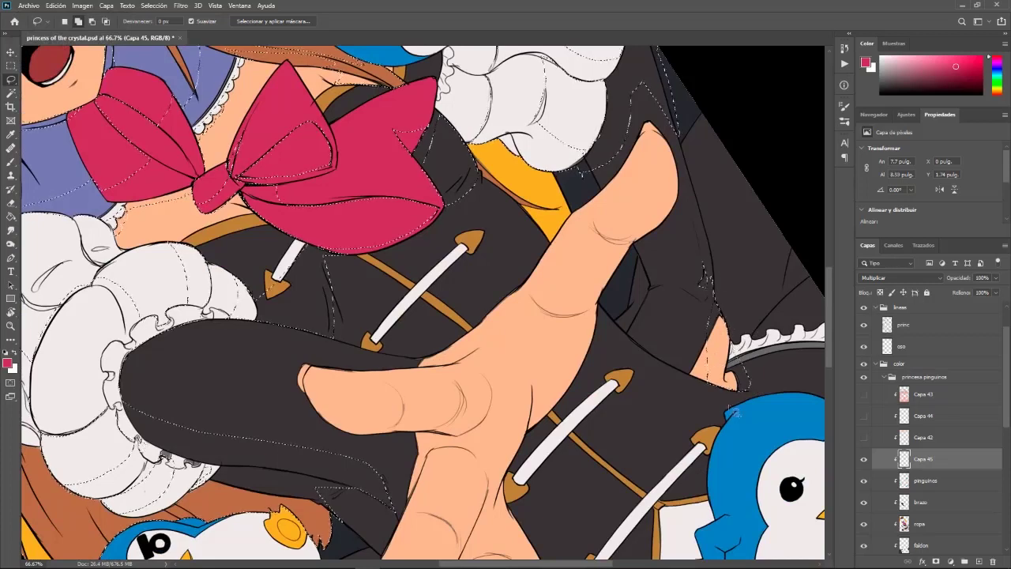
# Extend the shadow selection around the fold at the black sleeve's lower end, just above the hand at the waist
pyautogui.press('Escape')
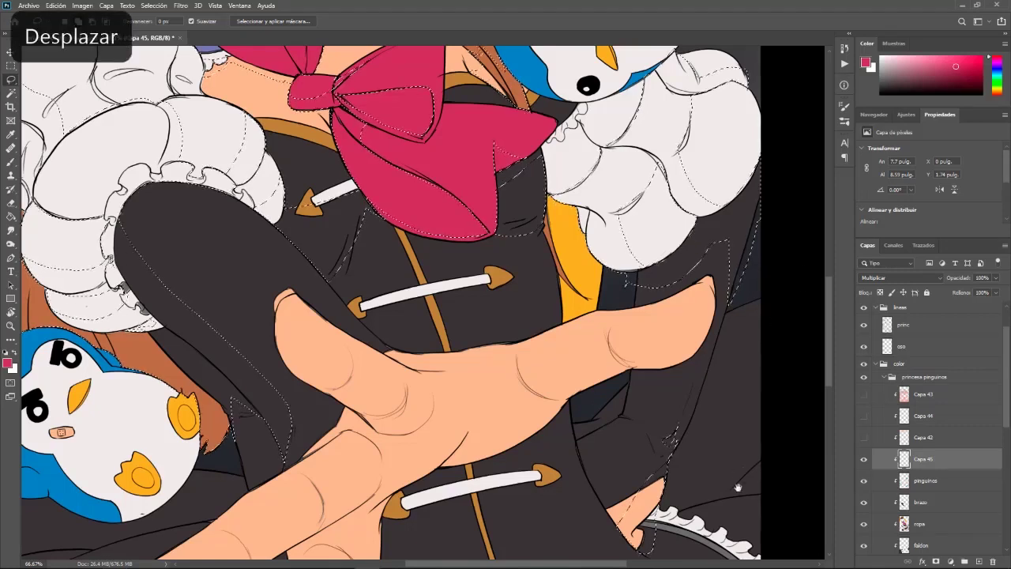
pyautogui.moveTo(737, 485); pyautogui.dragTo(776, 288)
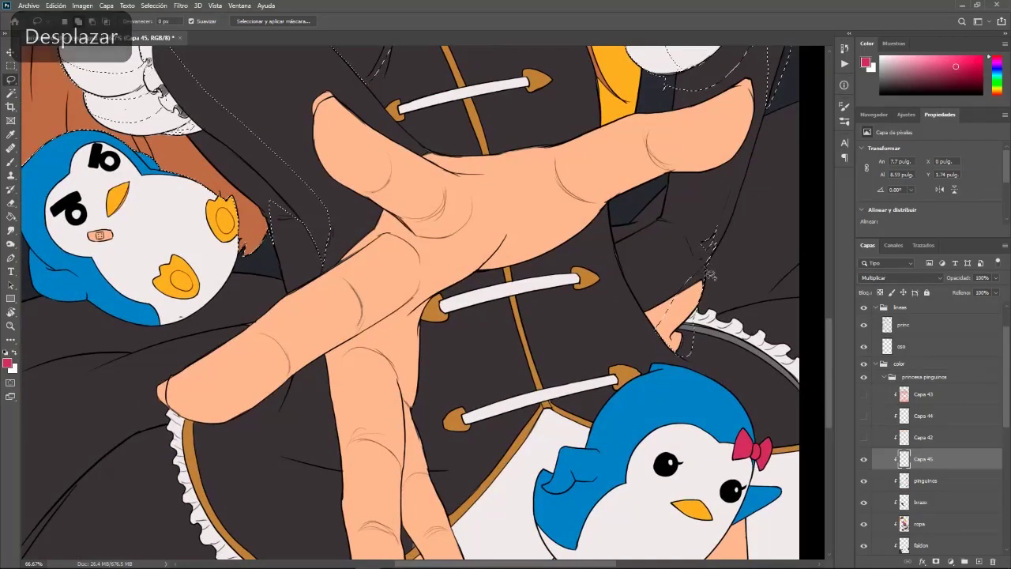
pyautogui.moveTo(672, 301)
pyautogui.mouseDown()
pyautogui.moveTo(739, 209)
pyautogui.moveTo(702, 298)
pyautogui.moveTo(676, 320)
pyautogui.mouseUp()
pyautogui.press('space')
pyautogui.moveTo(784, 313)
pyautogui.mouseDown()
pyautogui.moveTo(666, 447)
pyautogui.moveTo(759, 411)
pyautogui.mouseUp()
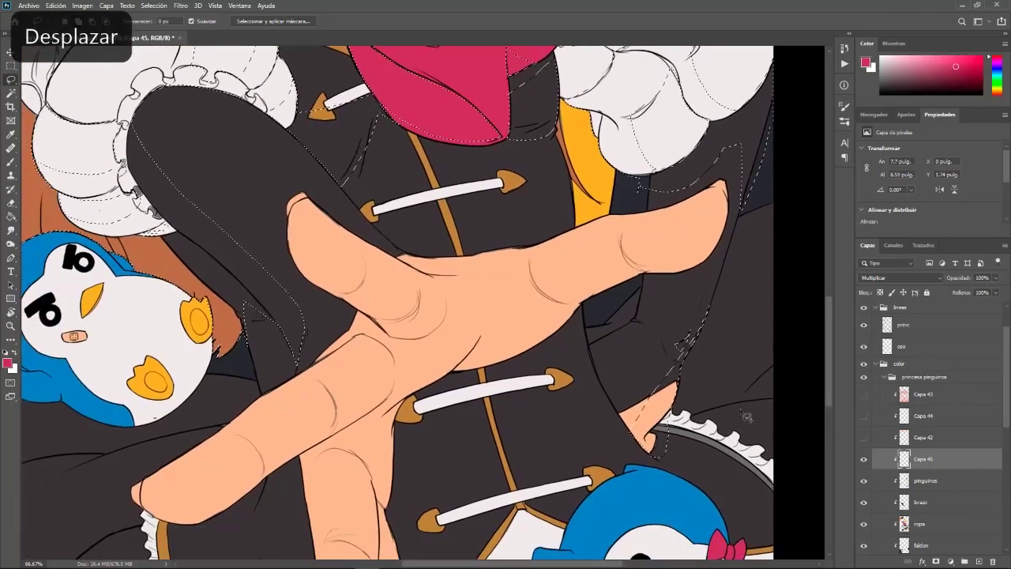
pyautogui.moveTo(644, 275); pyautogui.dragTo(637, 326)
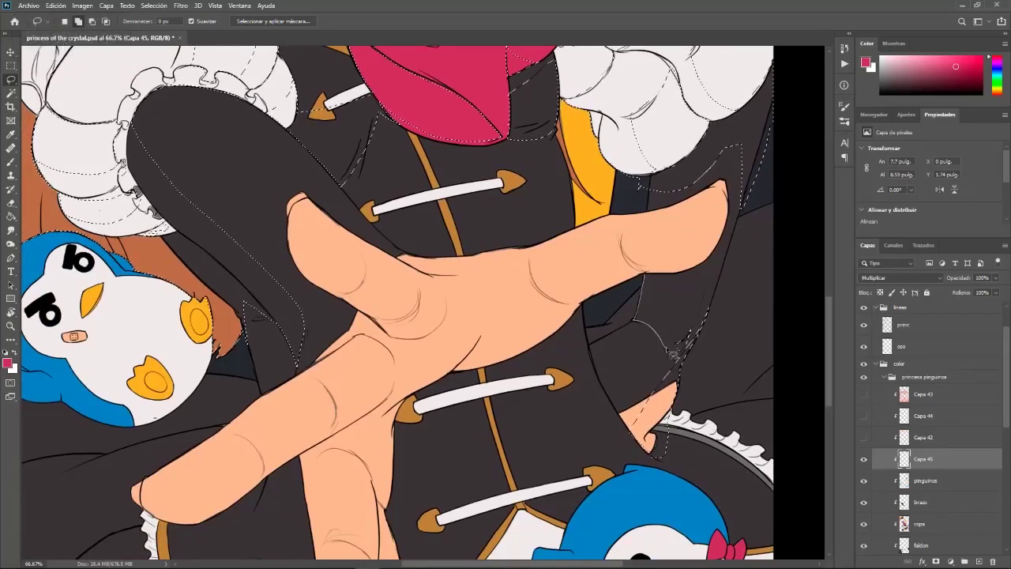
# Add the outstretched finger's cast shadow on the black sleeve to the selection, then deselect and reload the selection from layer Capa 45
pyautogui.moveTo(698, 268); pyautogui.dragTo(643, 275)
pyautogui.moveTo(649, 176)
pyautogui.mouseDown()
pyautogui.moveTo(649, 215)
pyautogui.moveTo(690, 204)
pyautogui.moveTo(702, 168)
pyautogui.moveTo(658, 192)
pyautogui.moveTo(654, 211)
pyautogui.moveTo(693, 202)
pyautogui.moveTo(672, 184)
pyautogui.mouseUp()
pyautogui.moveTo(673, 280)
pyautogui.mouseDown()
pyautogui.moveTo(705, 265)
pyautogui.moveTo(698, 272)
pyautogui.mouseUp()
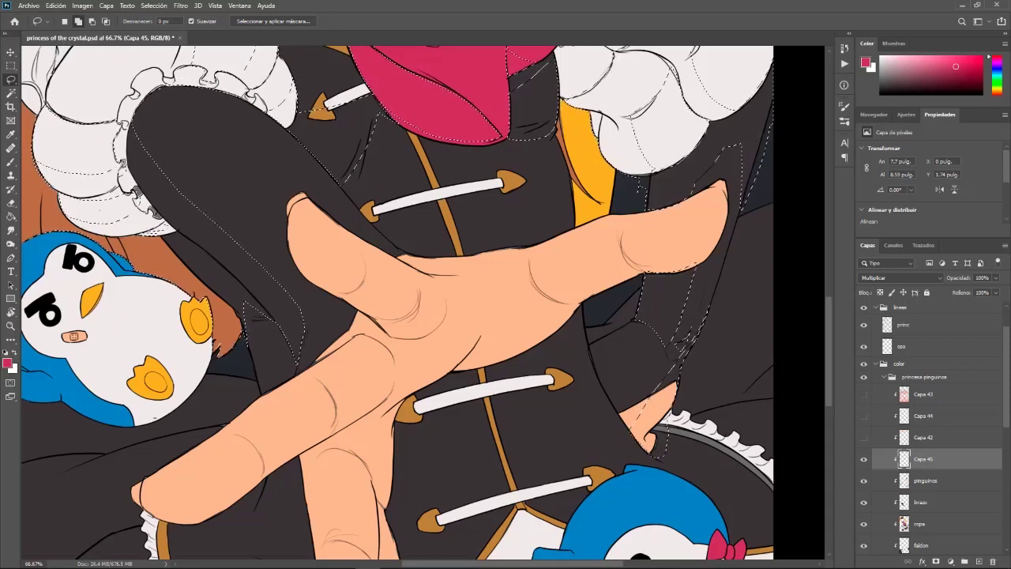
pyautogui.moveTo(553, 565)
pyautogui.moveTo(670, 353)
pyautogui.mouseDown()
pyautogui.moveTo(682, 374)
pyautogui.moveTo(721, 288)
pyautogui.moveTo(710, 300)
pyautogui.moveTo(697, 280)
pyautogui.moveTo(671, 353)
pyautogui.mouseUp()
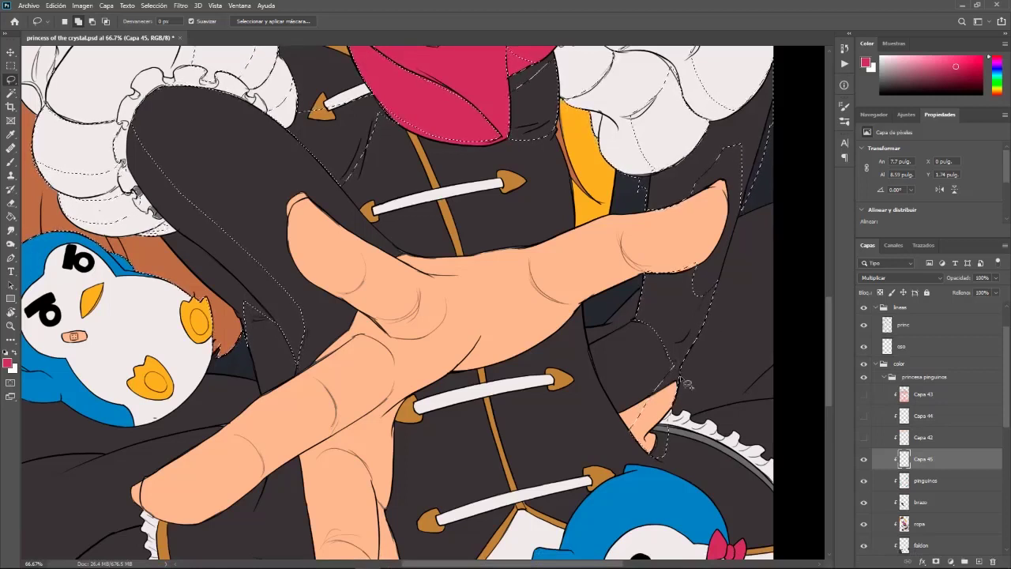
pyautogui.hotkey('ctrl', 'd')
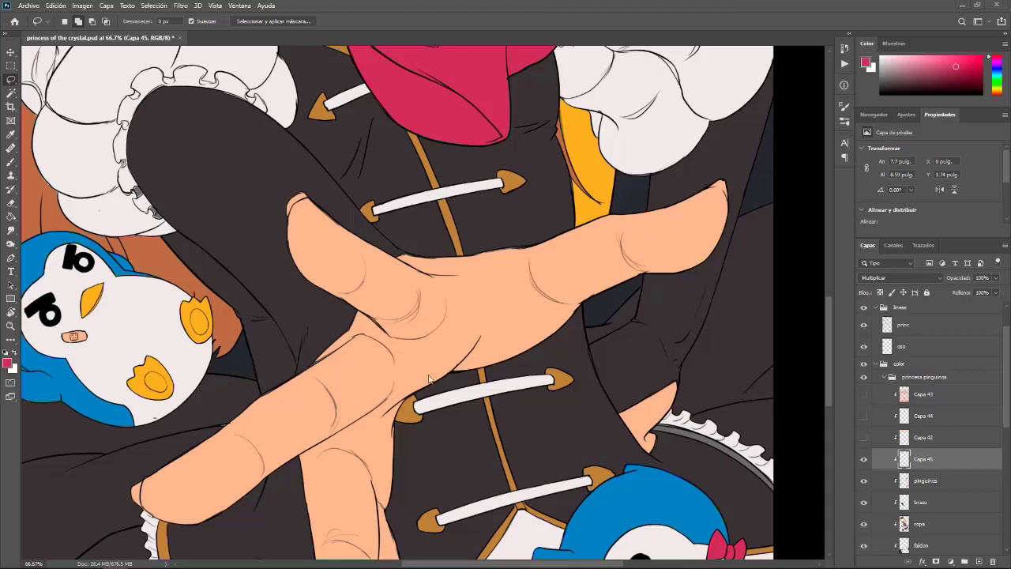
pyautogui.keyDown('ctrl'); pyautogui.click(904, 458); pyautogui.keyUp('ctrl')
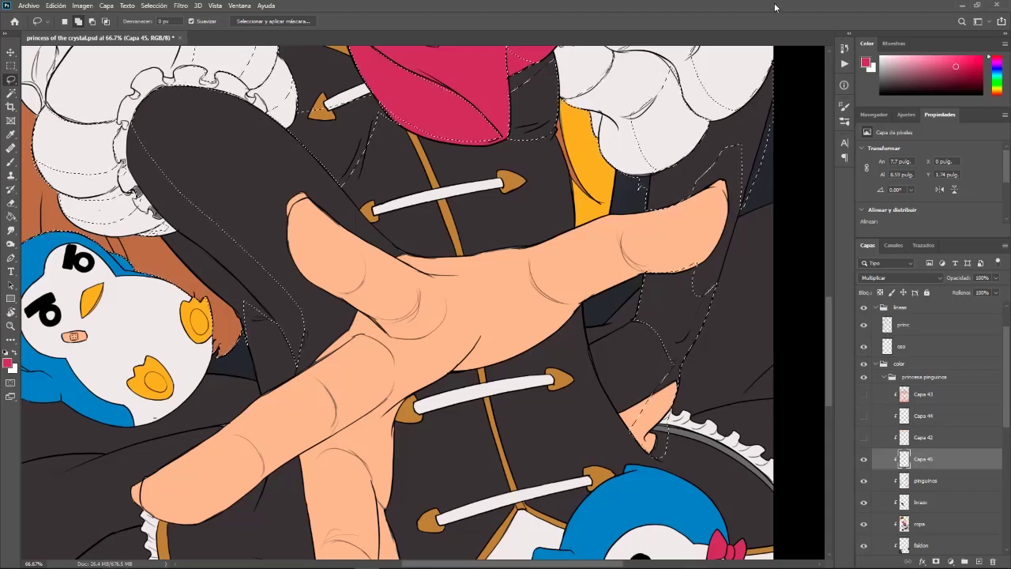
# Add the underside of the finger reaching toward the black sleeve, down to the palm, to the shadow selection and save the document
pyautogui.press('space')
pyautogui.moveTo(699, 454); pyautogui.dragTo(747, 347)
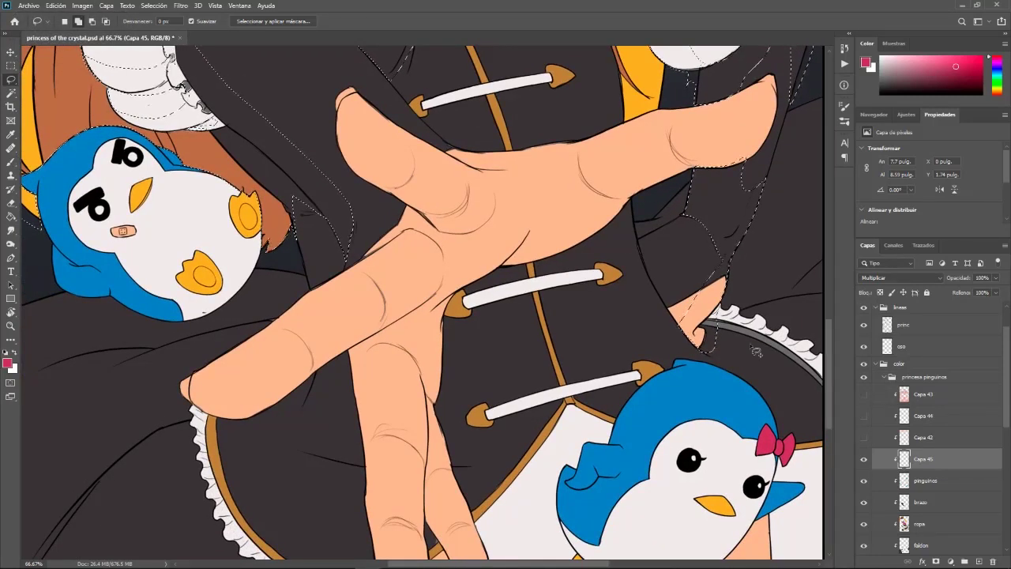
pyautogui.press('space')
pyautogui.moveTo(750, 344); pyautogui.dragTo(556, 282)
pyautogui.press('r')
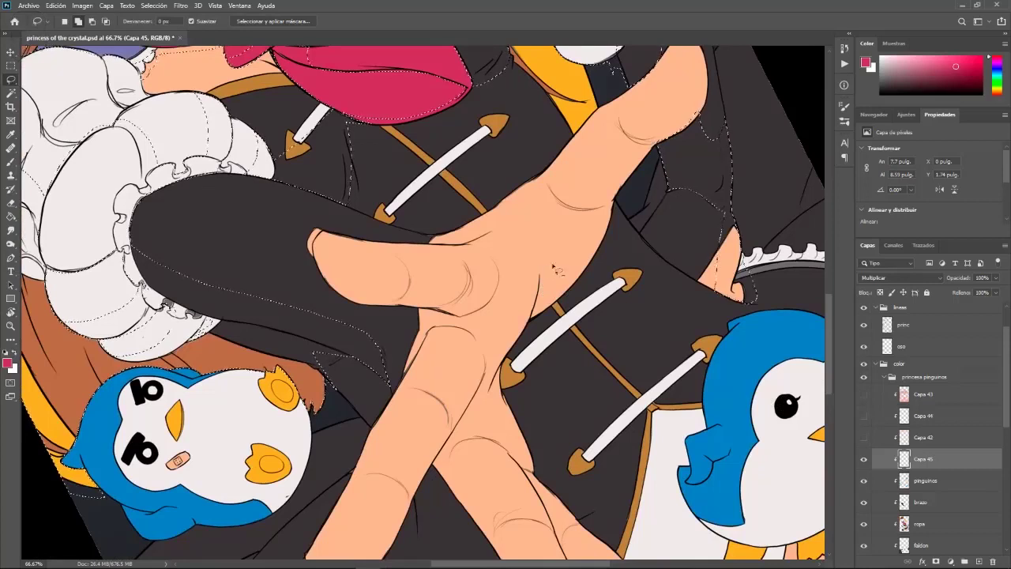
pyautogui.press('space')
pyautogui.moveTo(573, 262); pyautogui.dragTo(602, 382)
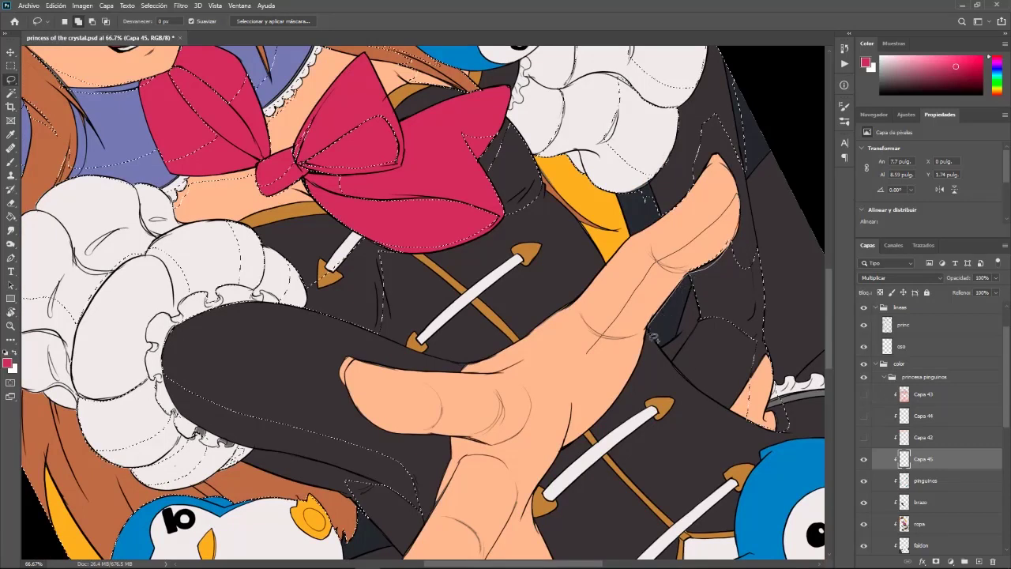
pyautogui.moveTo(637, 382)
pyautogui.mouseDown()
pyautogui.moveTo(557, 462)
pyautogui.moveTo(569, 385)
pyautogui.moveTo(648, 286)
pyautogui.mouseUp()
pyautogui.press('space')
pyautogui.moveTo(680, 431); pyautogui.dragTo(775, 317)
pyautogui.hotkey('ctrl', 's')
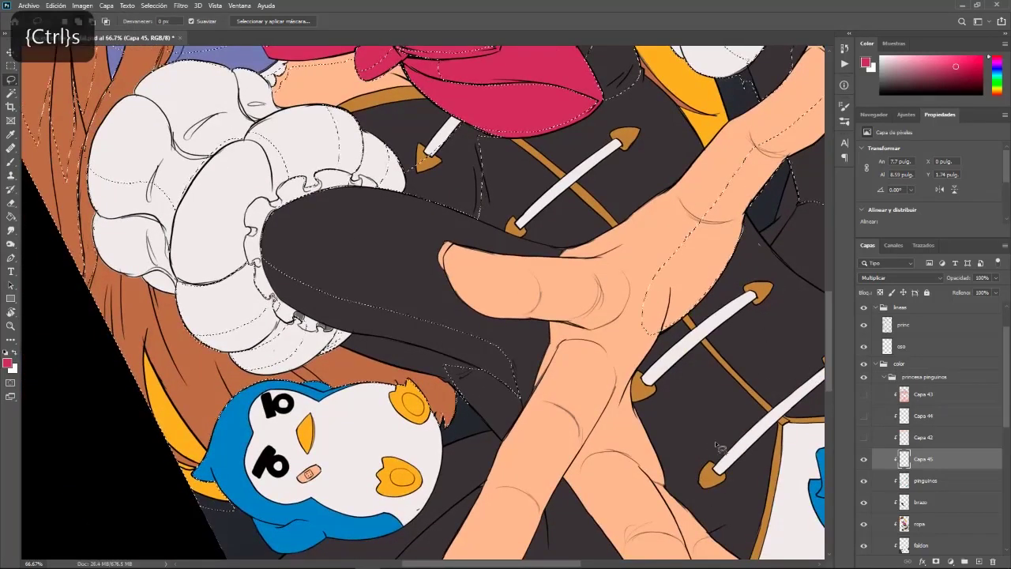
# Try a cast shadow of the outstretched hand across the black bodice and its white fastener, and undo it
pyautogui.moveTo(758, 243); pyautogui.dragTo(694, 472)
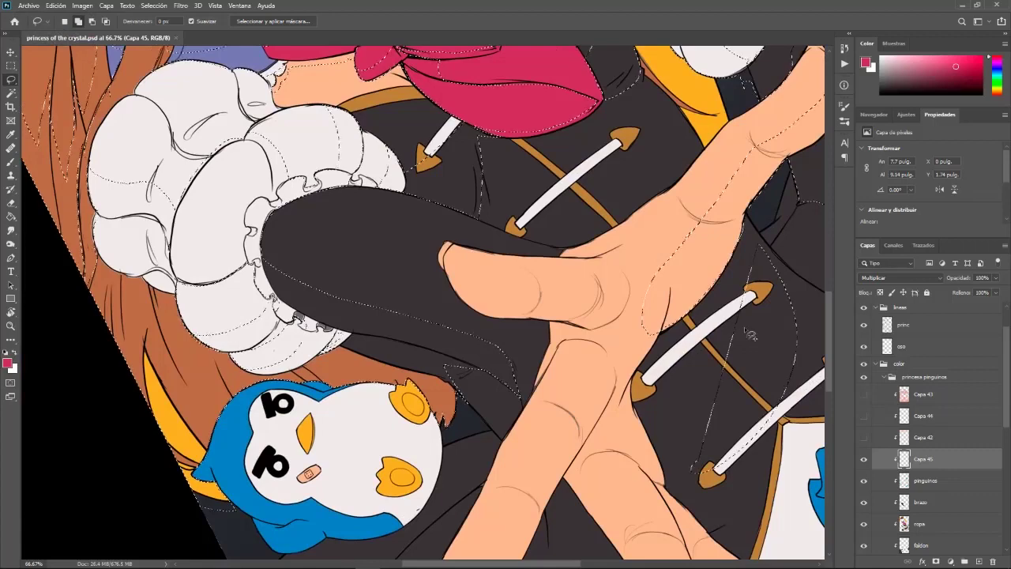
pyautogui.hotkey('ctrl', 'z')
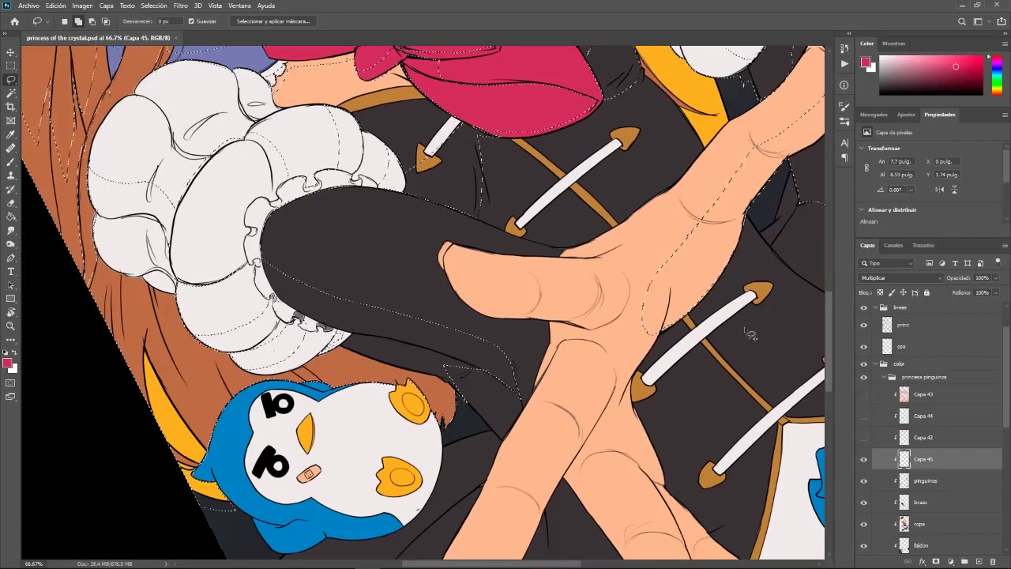
# Outline the shadow running along the short raised finger in front of the black sleeve, down toward the palm
pyautogui.press('r')
pyautogui.moveTo(763, 273)
pyautogui.mouseDown()
pyautogui.moveTo(695, 450)
pyautogui.moveTo(555, 556)
pyautogui.mouseUp()
pyautogui.press('l')
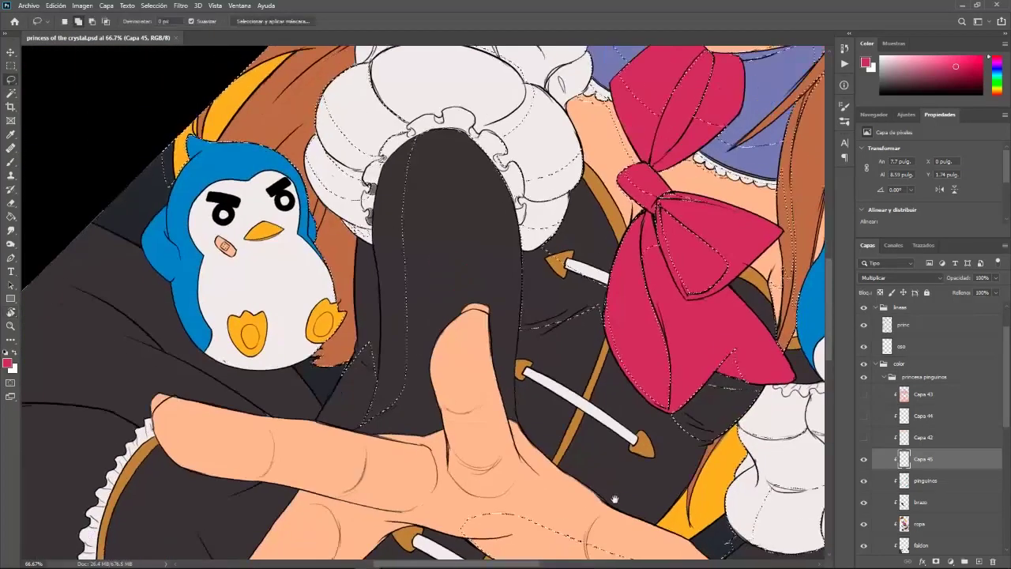
pyautogui.moveTo(614, 496); pyautogui.dragTo(803, 400)
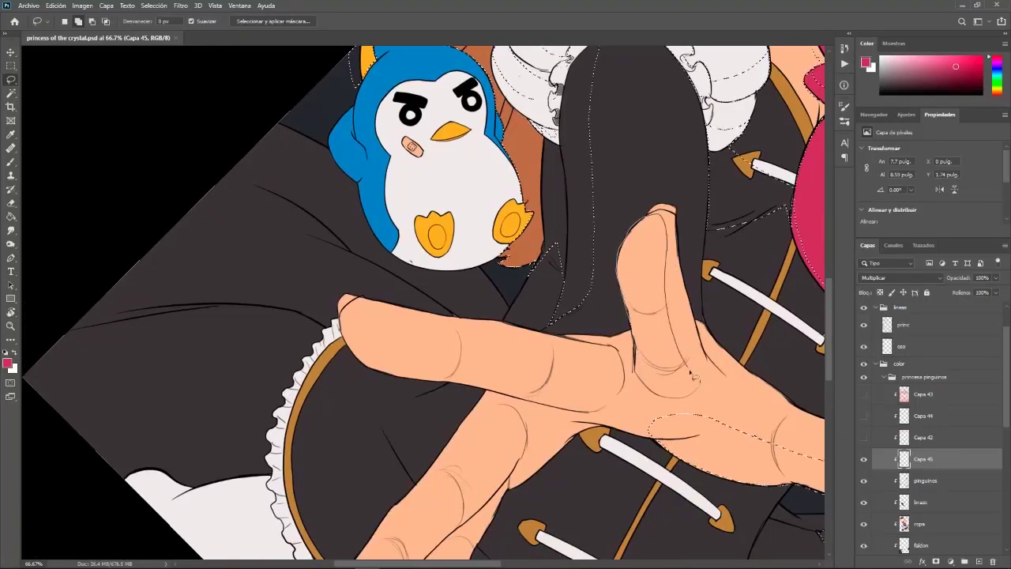
pyautogui.press('space')
pyautogui.moveTo(585, 484)
pyautogui.mouseDown()
pyautogui.moveTo(668, 411)
pyautogui.moveTo(634, 439)
pyautogui.moveTo(661, 222)
pyautogui.mouseUp()
pyautogui.press('r')
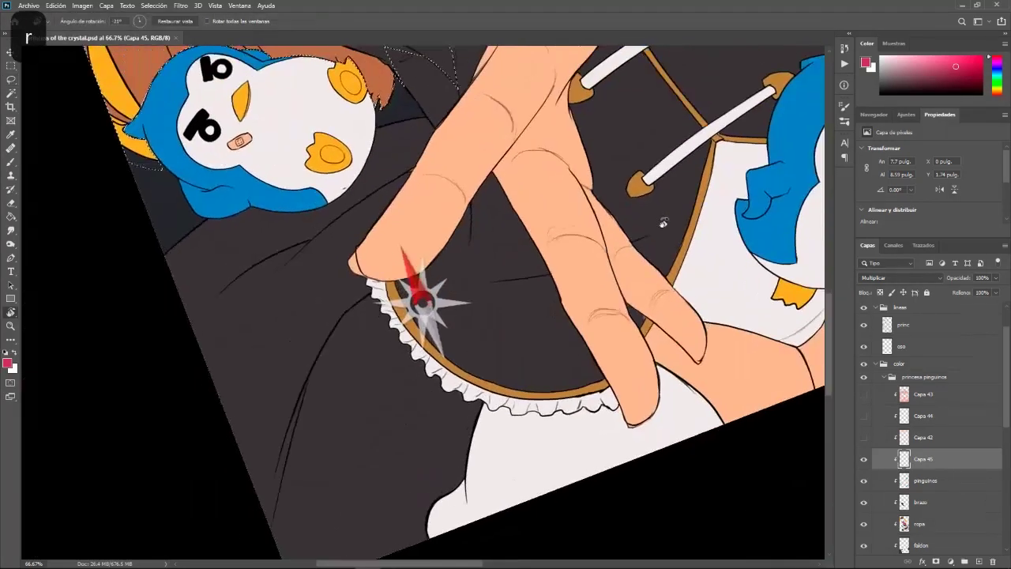
# Add the shadow side of the finger pointing lower left to the lasso selection and trim it along the outer edge
pyautogui.press('space')
pyautogui.moveTo(652, 258)
pyautogui.mouseDown()
pyautogui.moveTo(708, 458)
pyautogui.moveTo(726, 255)
pyautogui.moveTo(718, 226)
pyautogui.moveTo(686, 229)
pyautogui.mouseUp()
pyautogui.press('r')
pyautogui.press('space')
pyautogui.moveTo(659, 266); pyautogui.dragTo(725, 345)
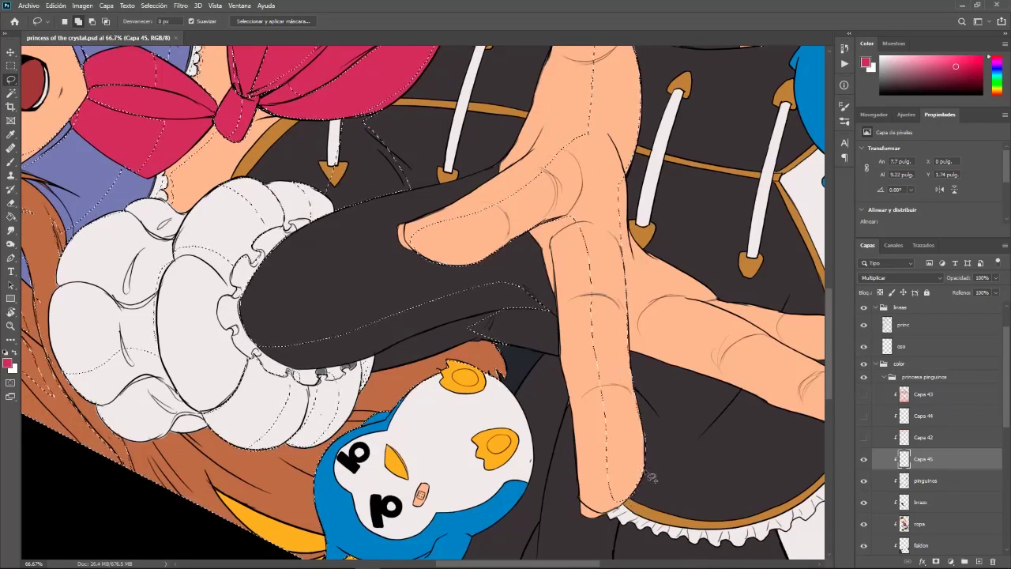
pyautogui.press('alt')
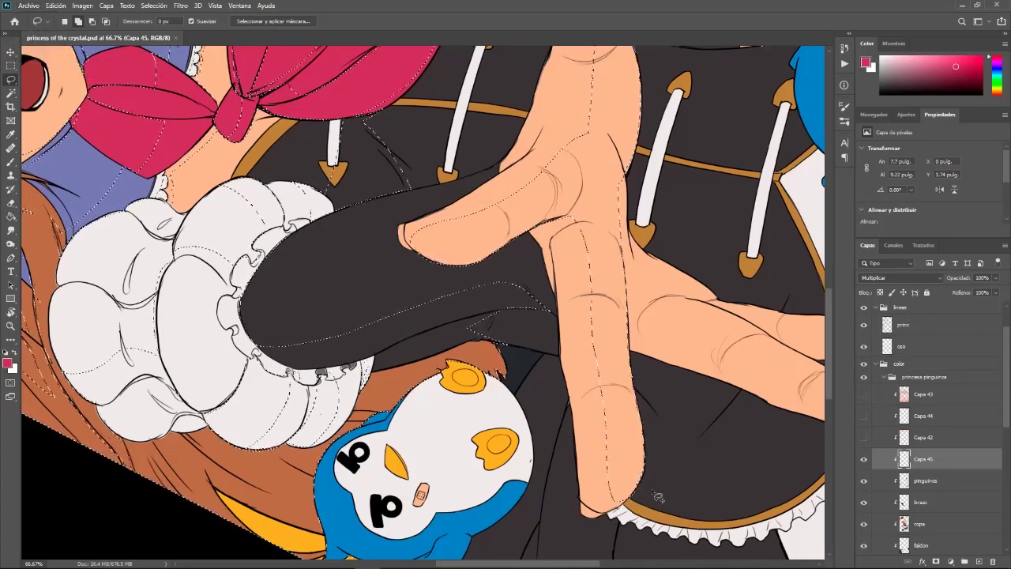
pyautogui.moveTo(646, 430)
pyautogui.mouseDown()
pyautogui.moveTo(655, 499)
pyautogui.moveTo(643, 482)
pyautogui.mouseUp()
pyautogui.moveTo(685, 348); pyautogui.dragTo(720, 469)
# Add the shadow side of the longer downward finger to the lasso selection and trim the excess along the finger and palm edges
pyautogui.press('r')
pyautogui.moveTo(700, 251)
pyautogui.mouseDown()
pyautogui.moveTo(716, 516)
pyautogui.moveTo(668, 540)
pyautogui.moveTo(768, 302)
pyautogui.mouseUp()
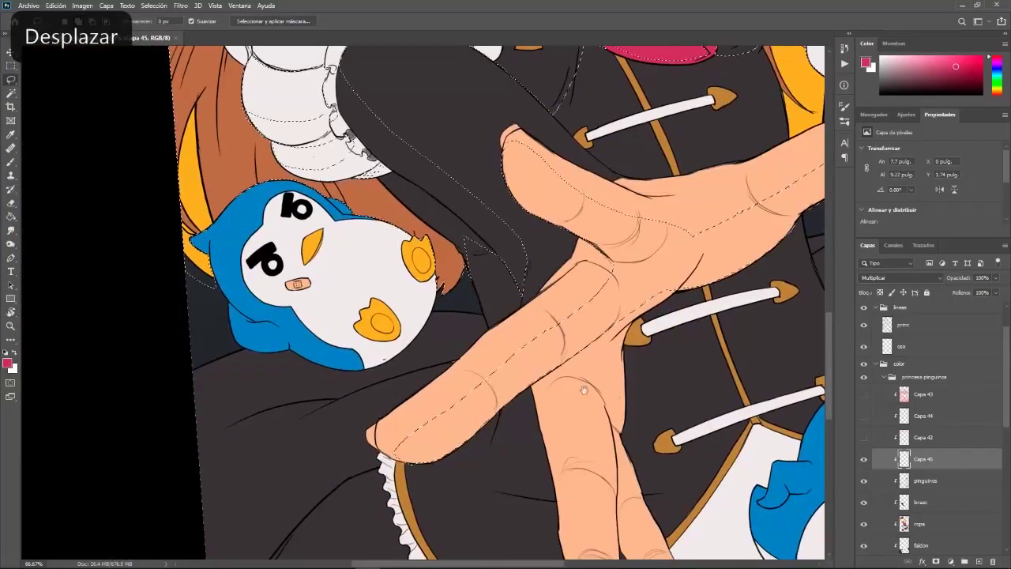
pyautogui.scroll(-5, 701, 370)
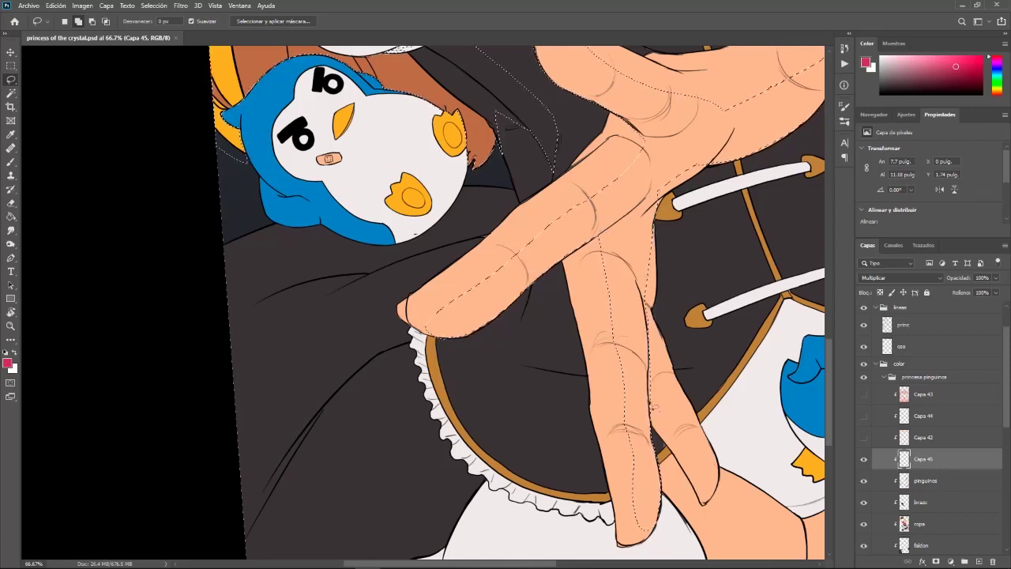
pyautogui.press('alt')
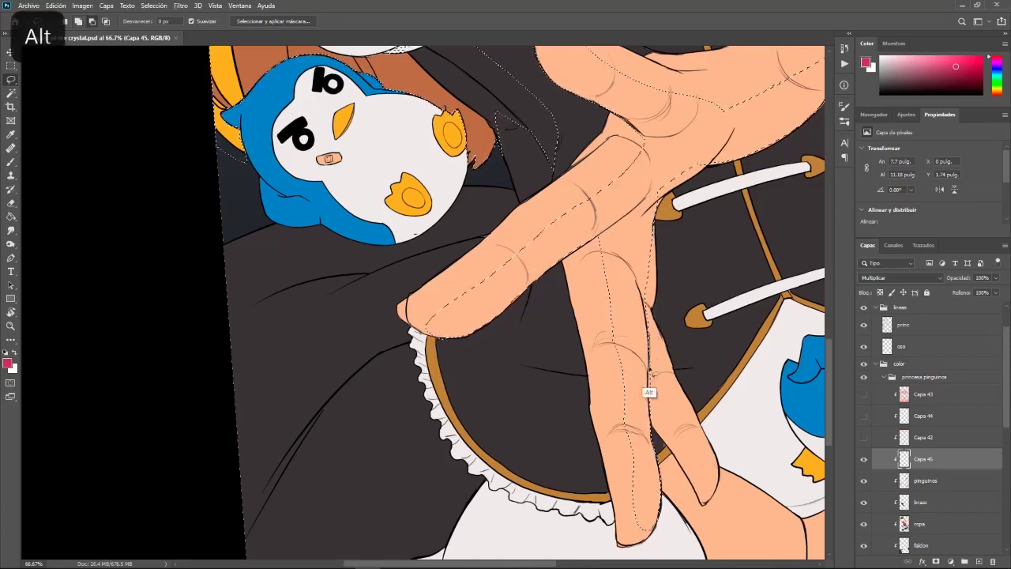
pyautogui.moveTo(657, 421); pyautogui.dragTo(658, 322)
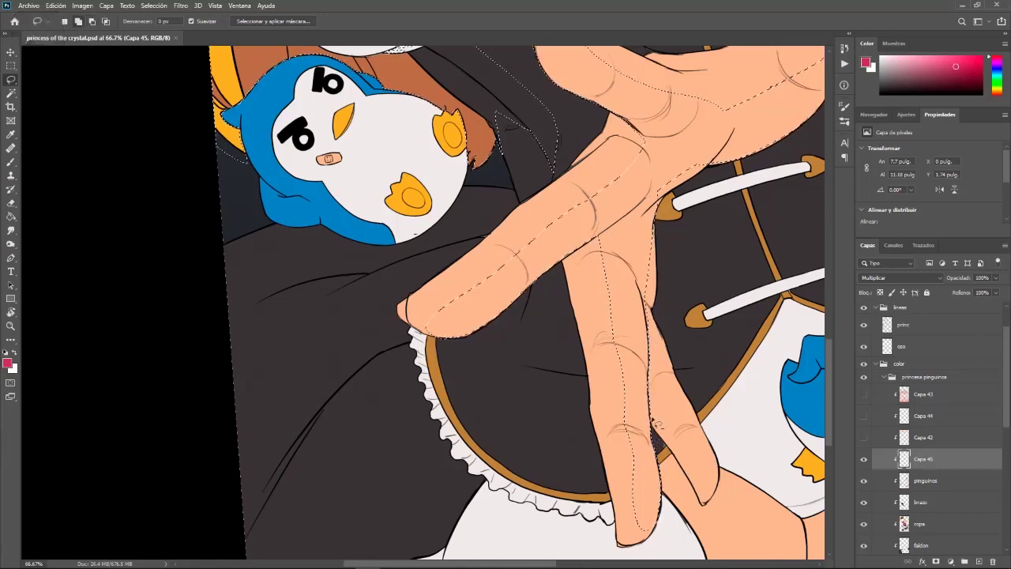
pyautogui.press('alt')
pyautogui.press('alt')
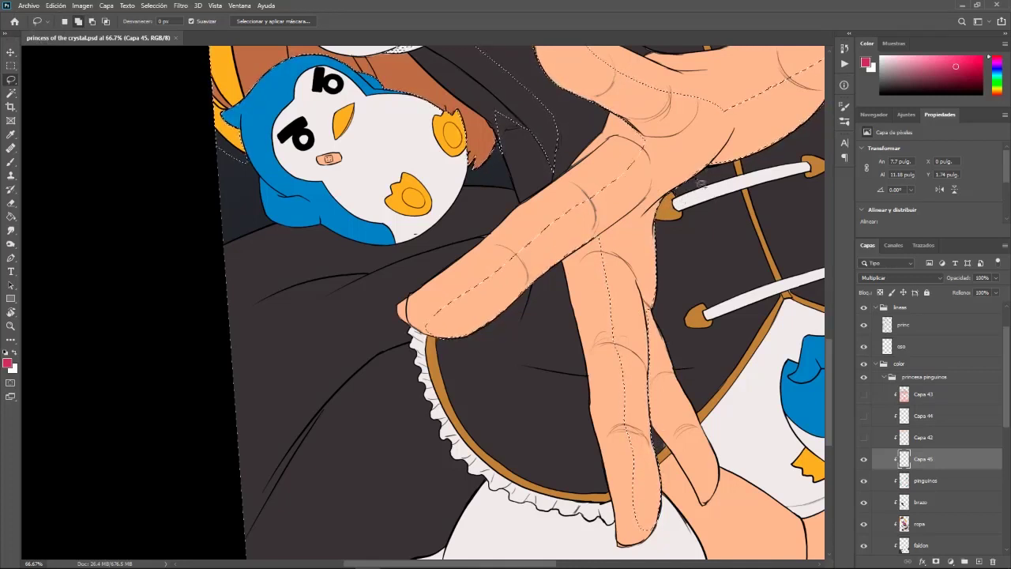
pyautogui.press('alt')
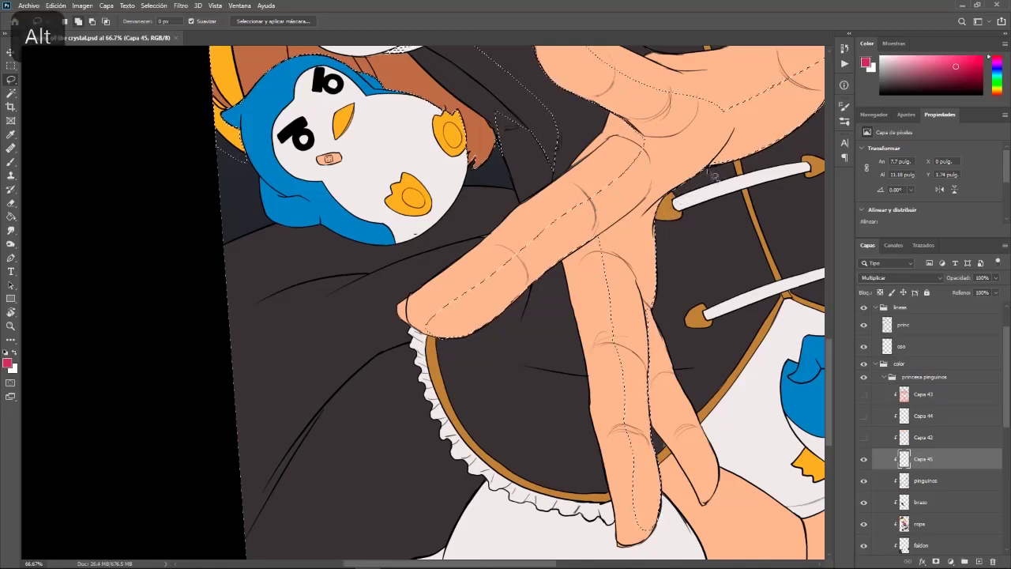
# Smooth the shadow selection's boundary across the palm toward the right-pointing digit and trim the excess along the hand's outer edge
pyautogui.press('space')
pyautogui.moveTo(737, 270); pyautogui.dragTo(629, 404)
pyautogui.press('r')
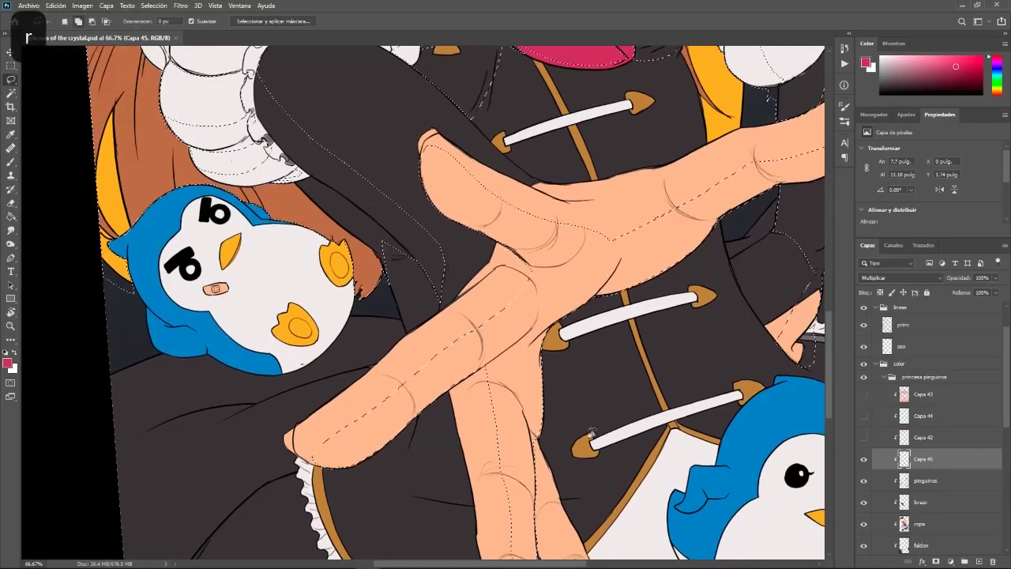
pyautogui.moveTo(594, 434); pyautogui.dragTo(717, 352)
pyautogui.scroll(3, 667, 327)
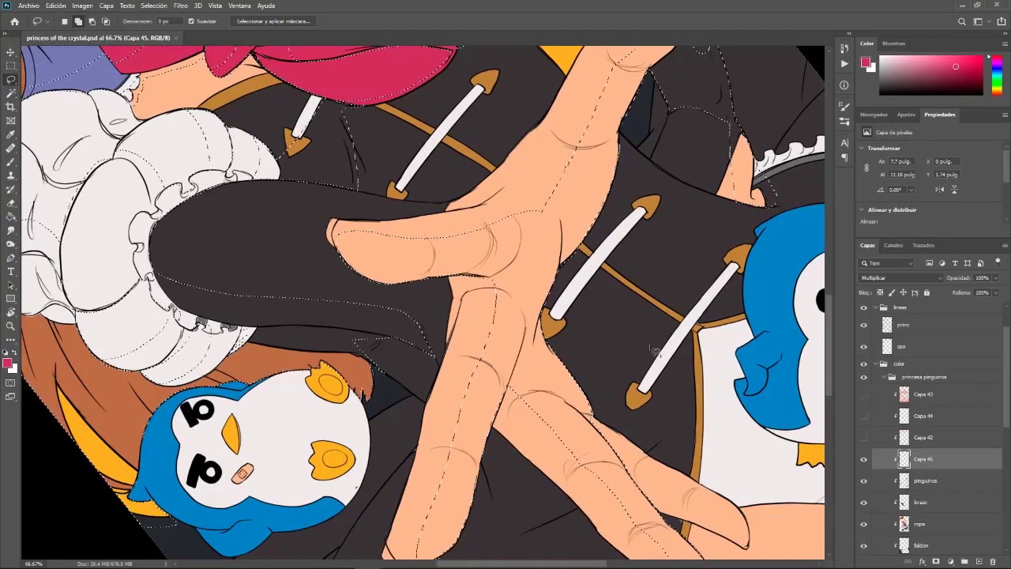
pyautogui.press('alt')
pyautogui.moveTo(570, 286); pyautogui.dragTo(581, 305)
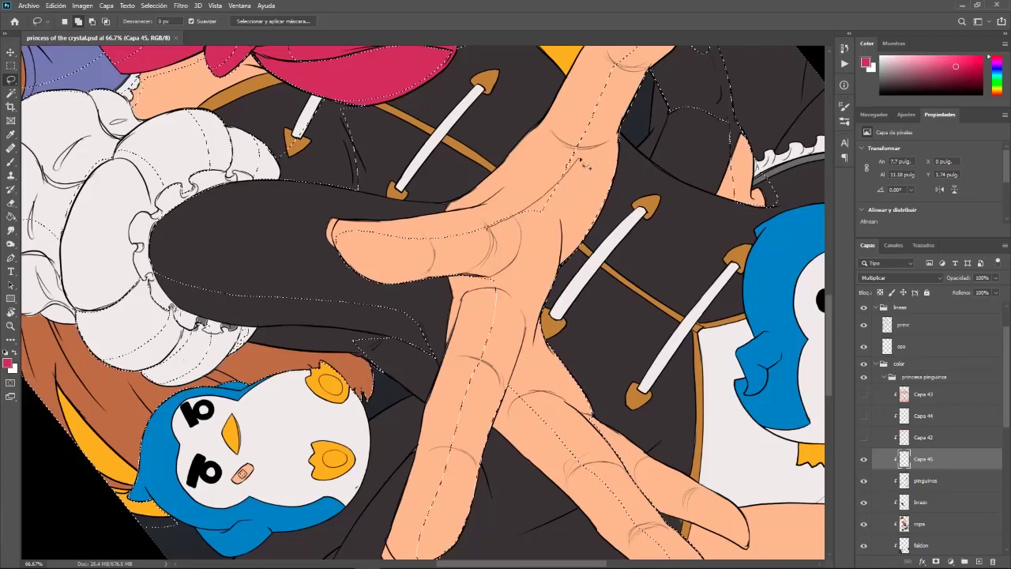
pyautogui.press('space')
pyautogui.moveTo(680, 246); pyautogui.dragTo(628, 389)
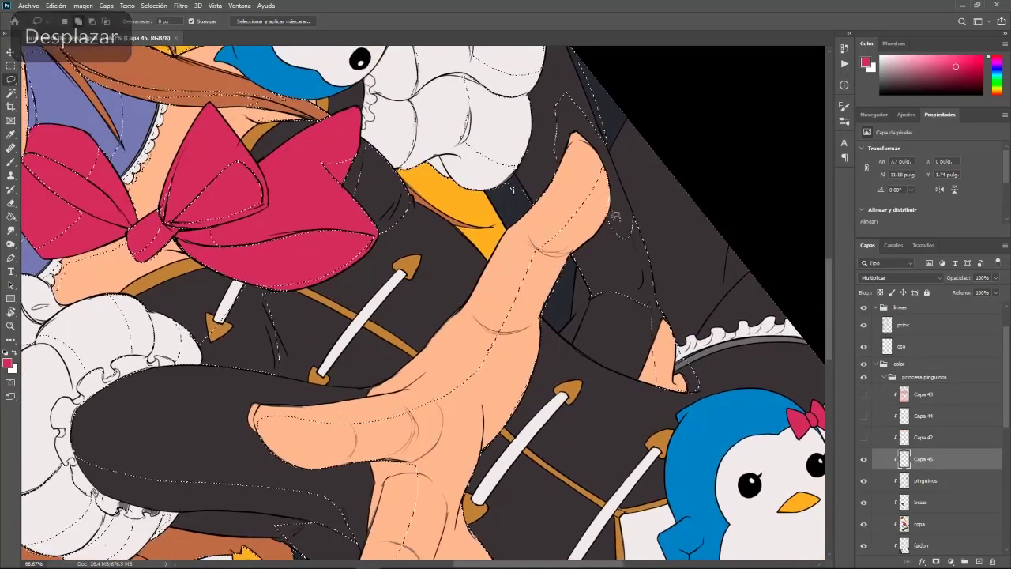
pyautogui.press('alt')
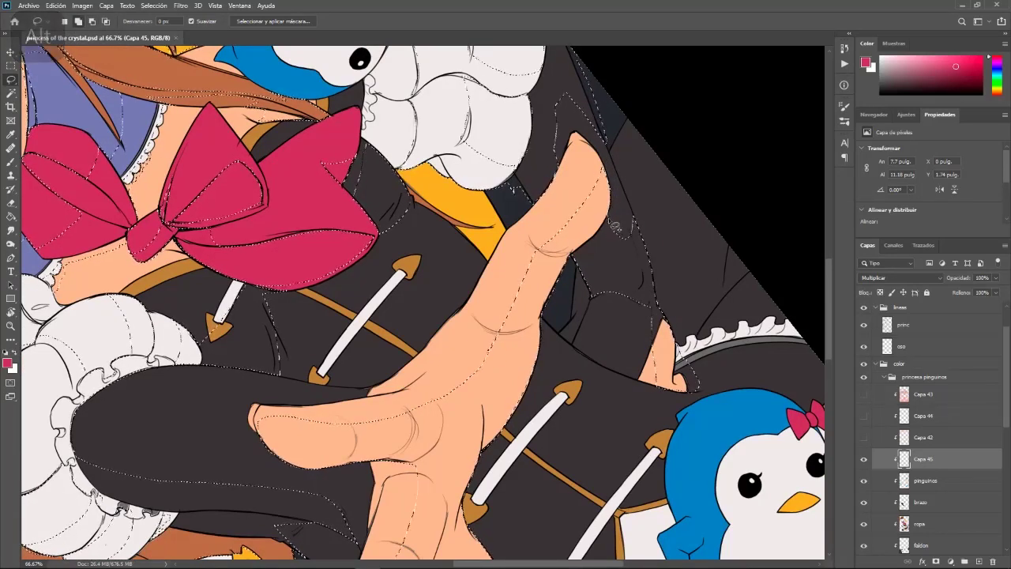
pyautogui.moveTo(622, 298); pyautogui.dragTo(677, 111)
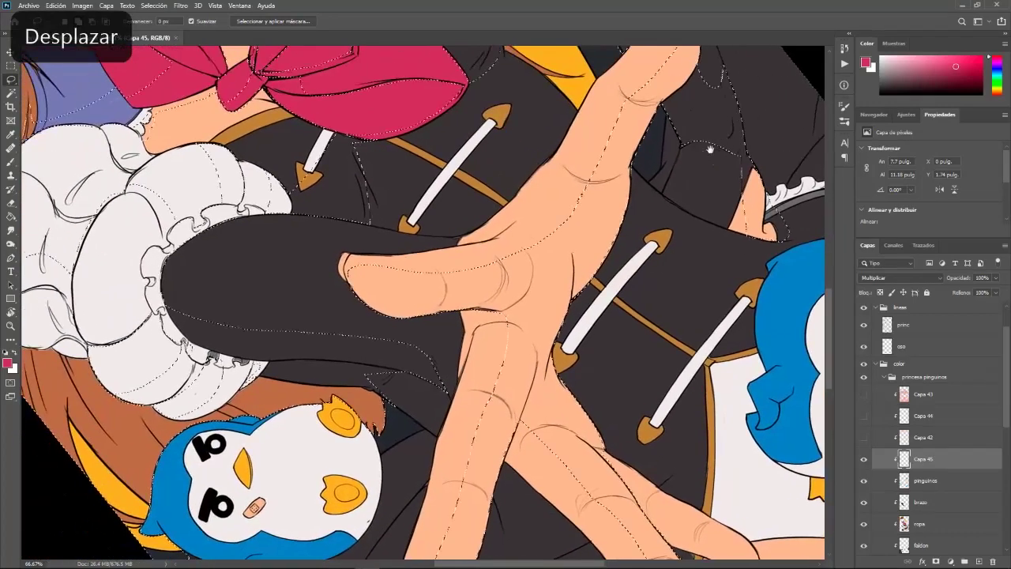
# Subtract the selection overflow beside the short upper finger where it meets the palm
pyautogui.press('r')
pyautogui.moveTo(702, 302)
pyautogui.mouseDown()
pyautogui.moveTo(686, 398)
pyautogui.moveTo(661, 448)
pyautogui.moveTo(666, 440)
pyautogui.mouseUp()
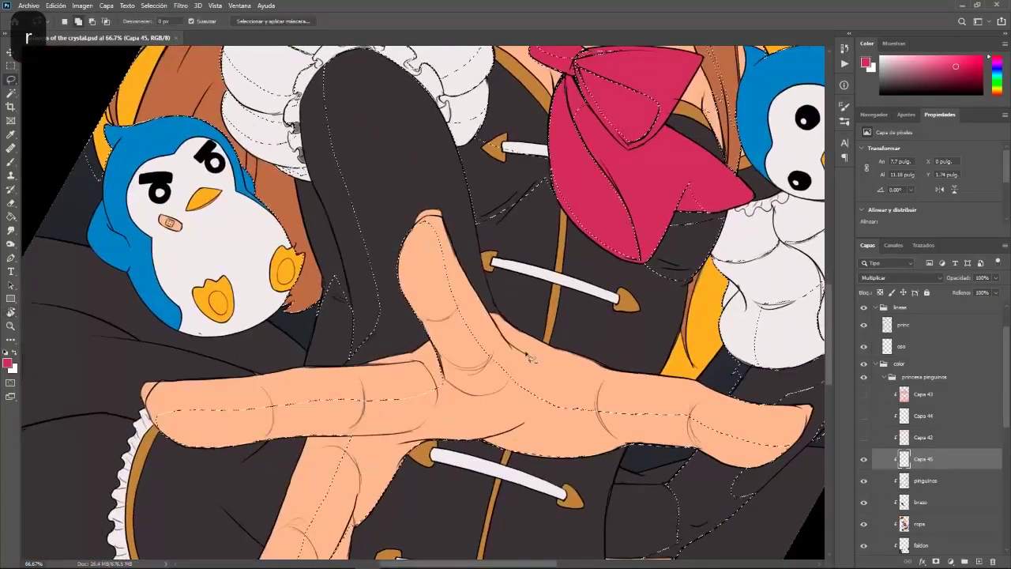
pyautogui.moveTo(419, 225)
pyautogui.mouseDown()
pyautogui.moveTo(389, 303)
pyautogui.moveTo(419, 346)
pyautogui.mouseUp()
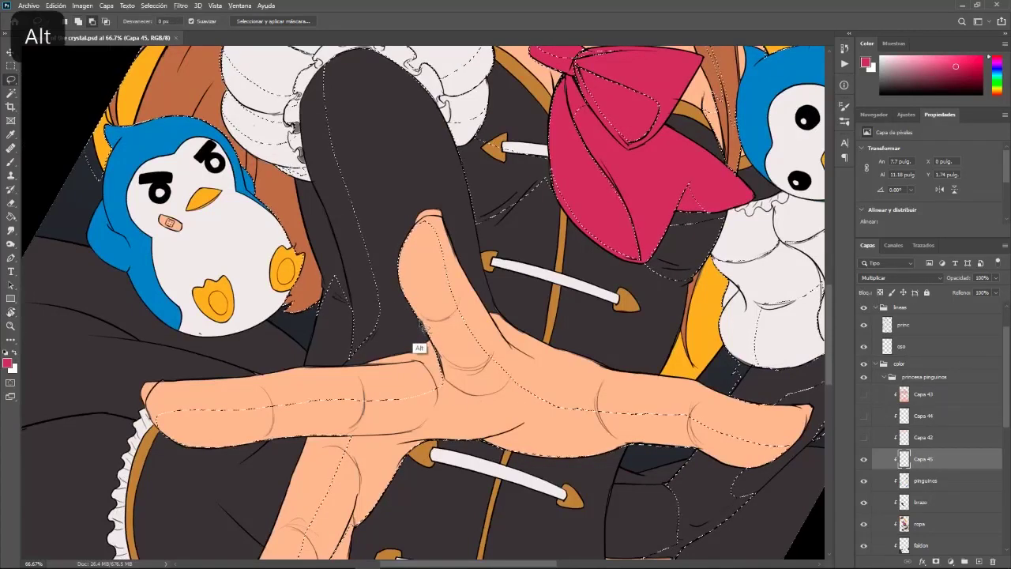
pyautogui.moveTo(421, 348); pyautogui.dragTo(445, 384)
# Add the shadow side of the shorter downward finger to the lasso selection and trim its outer edge
pyautogui.moveTo(619, 482); pyautogui.dragTo(723, 267)
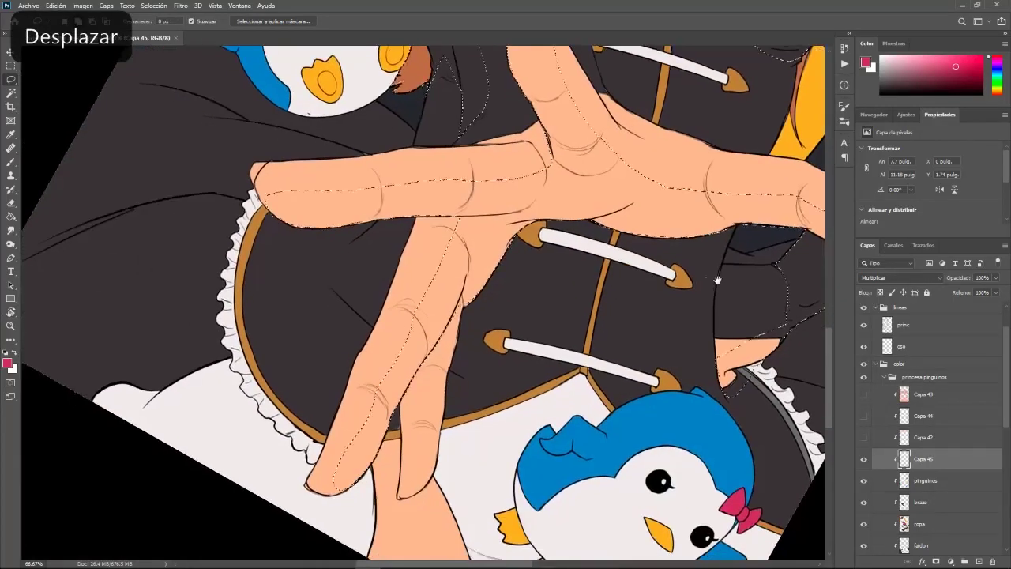
pyautogui.moveTo(602, 379); pyautogui.dragTo(676, 352)
pyautogui.moveTo(440, 393); pyautogui.dragTo(542, 323)
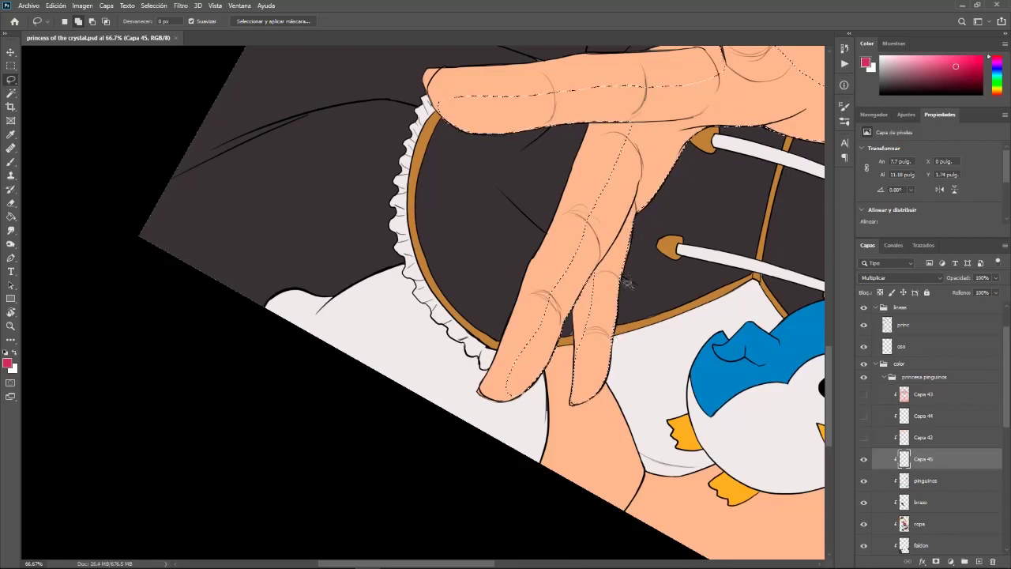
pyautogui.press('alt')
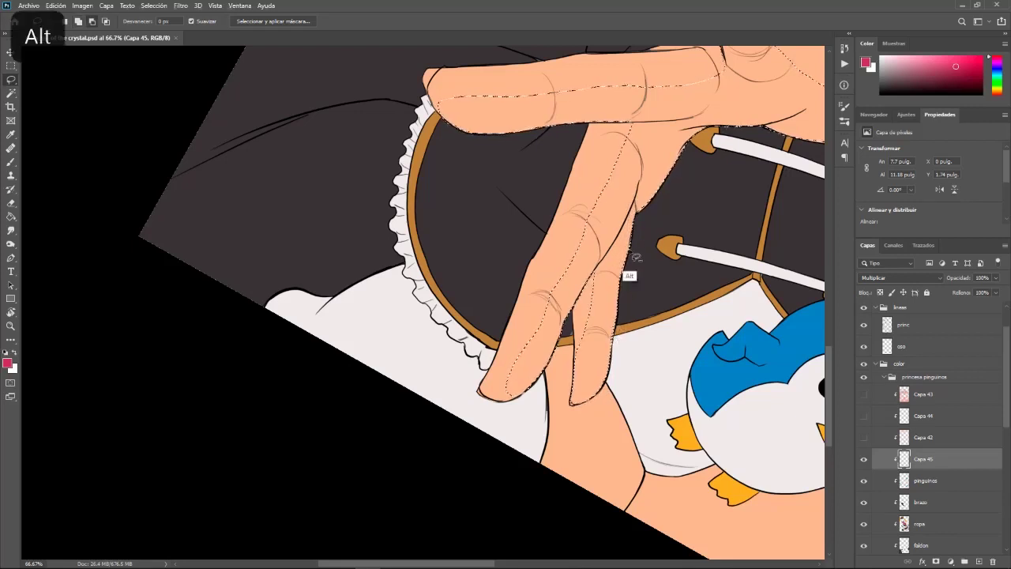
pyautogui.scroll(3, 649, 332)
pyautogui.hscroll(3, 553, 355)
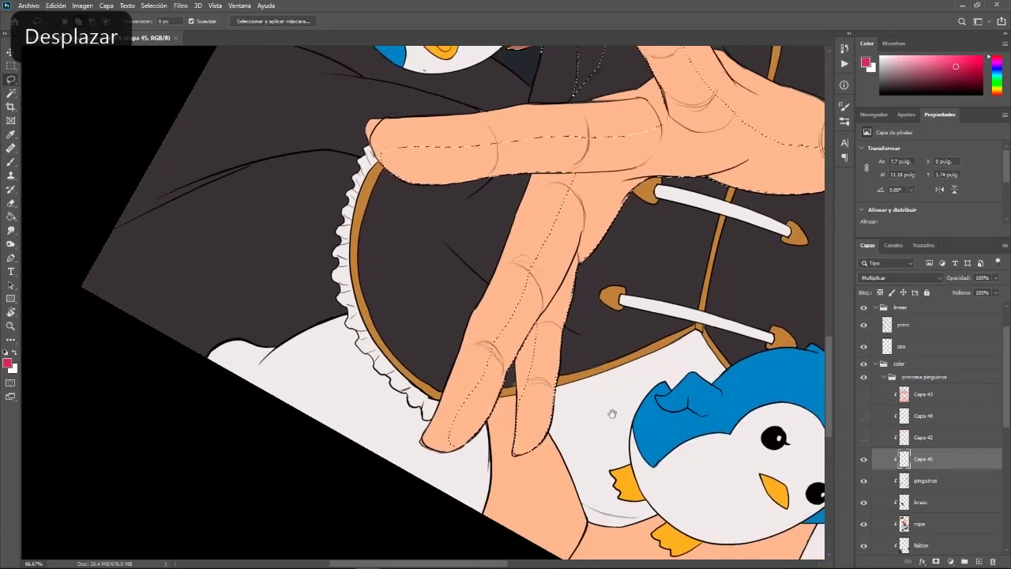
pyautogui.scroll(3, 545, 395)
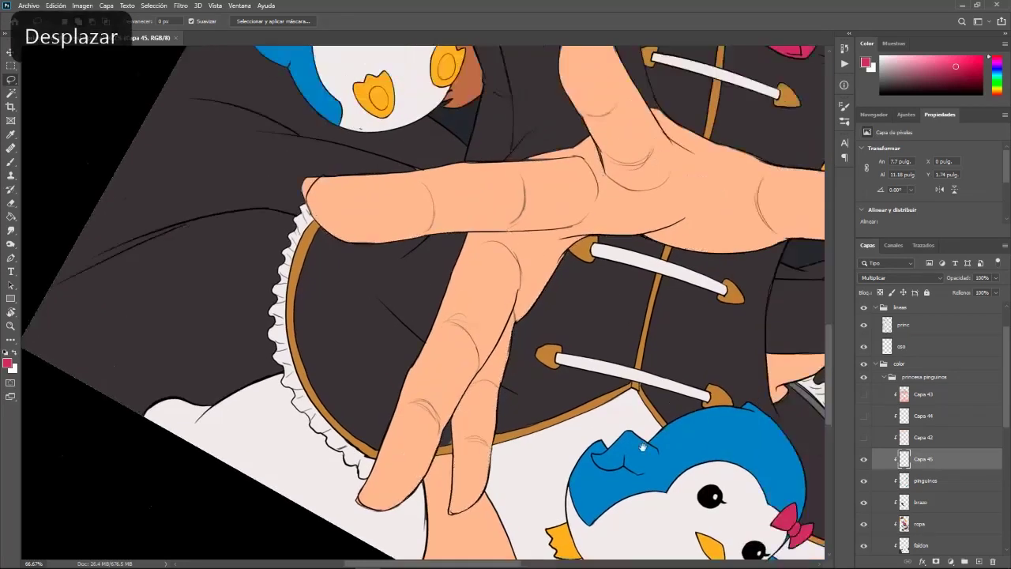
pyautogui.hscroll(3, 549, 458)
# Review the shadow selection across the figure and refine it where the longer downward finger meets the palm
pyautogui.press('ctrl+KP_Subtract')
pyautogui.press('ctrl+KP_Subtract')
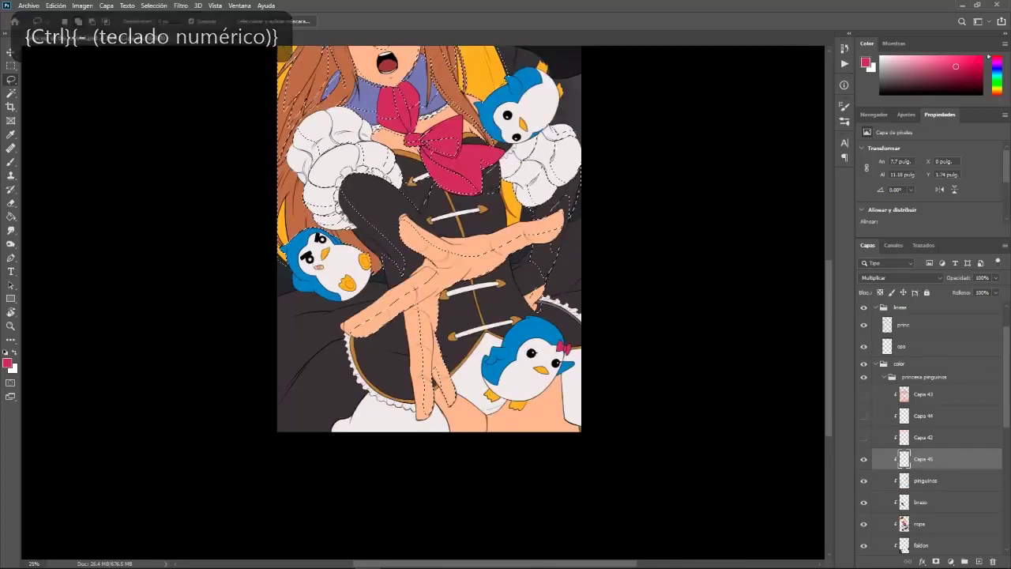
pyautogui.hotkey('ctrl', 'd')
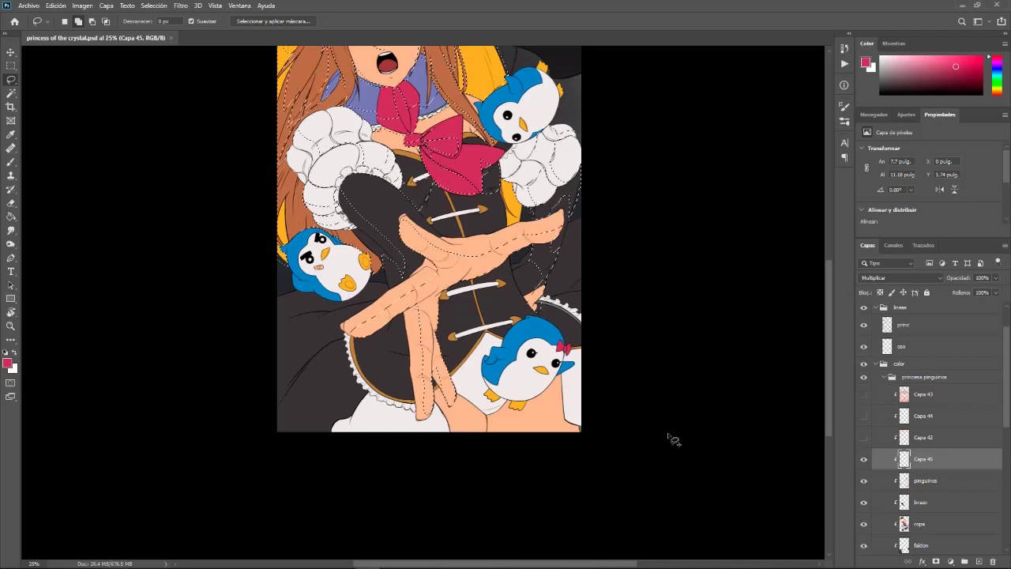
pyautogui.press('space')
pyautogui.moveTo(671, 311); pyautogui.dragTo(776, 398)
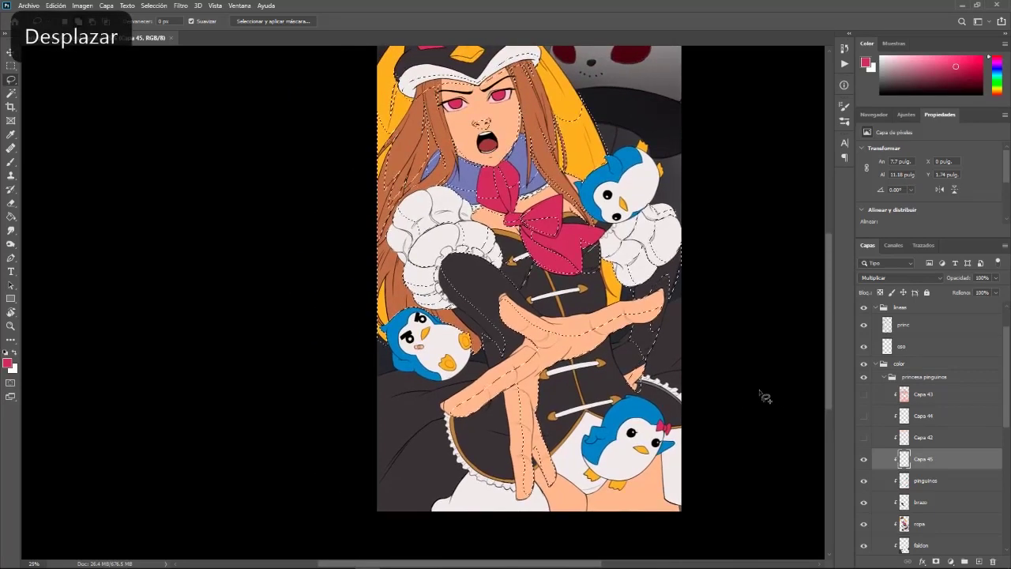
pyautogui.press('ctrl+KP_Add')
pyautogui.press('ctrl+KP_Add')
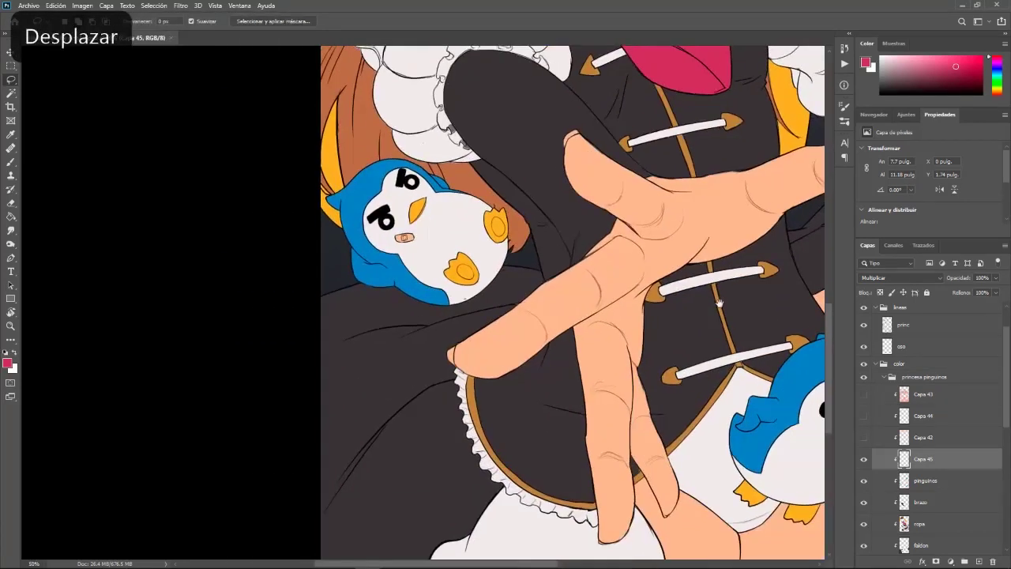
pyautogui.moveTo(720, 303); pyautogui.dragTo(727, 296)
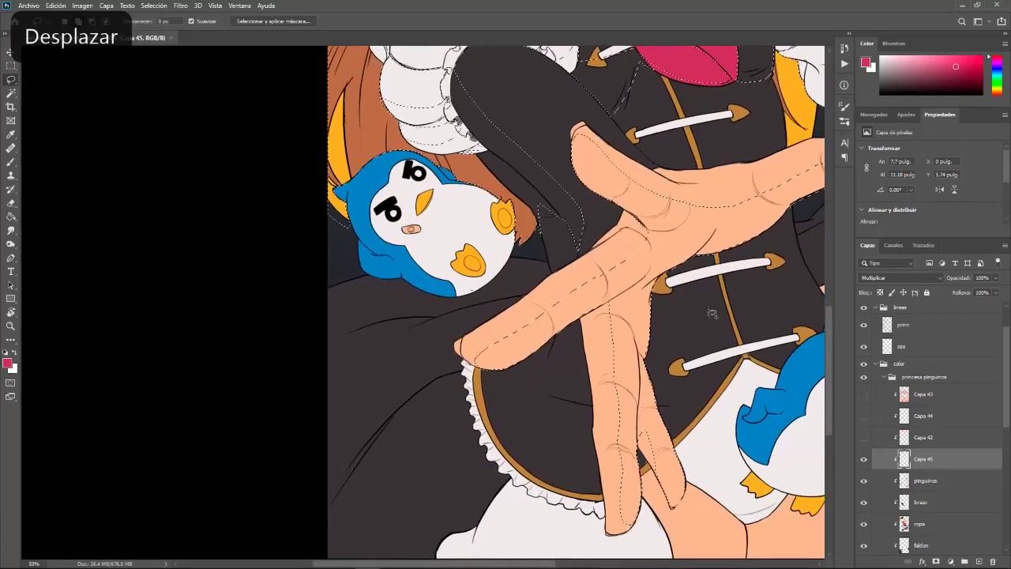
pyautogui.moveTo(585, 310); pyautogui.dragTo(627, 358)
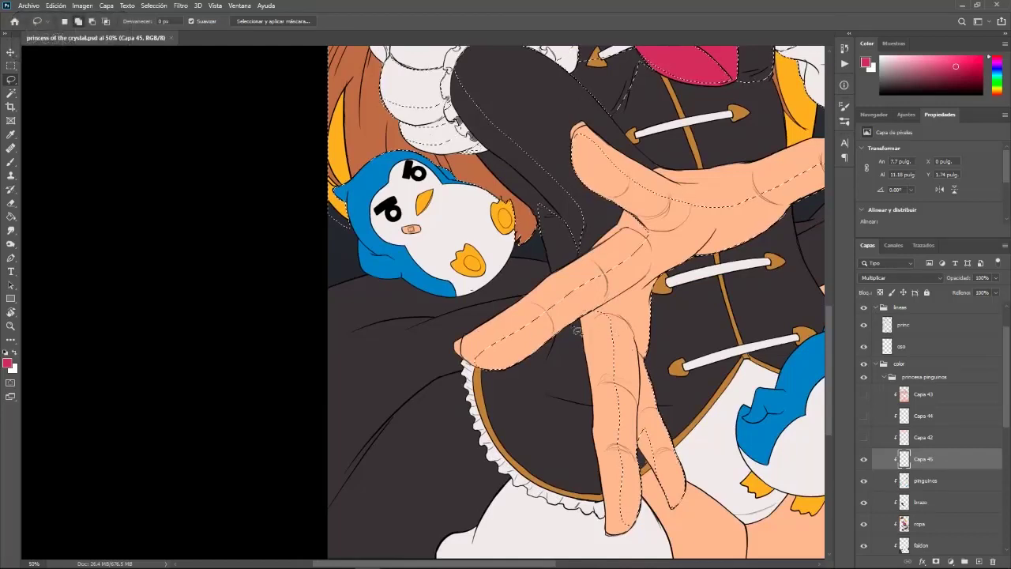
pyautogui.press('space')
pyautogui.moveTo(714, 359); pyautogui.dragTo(574, 518)
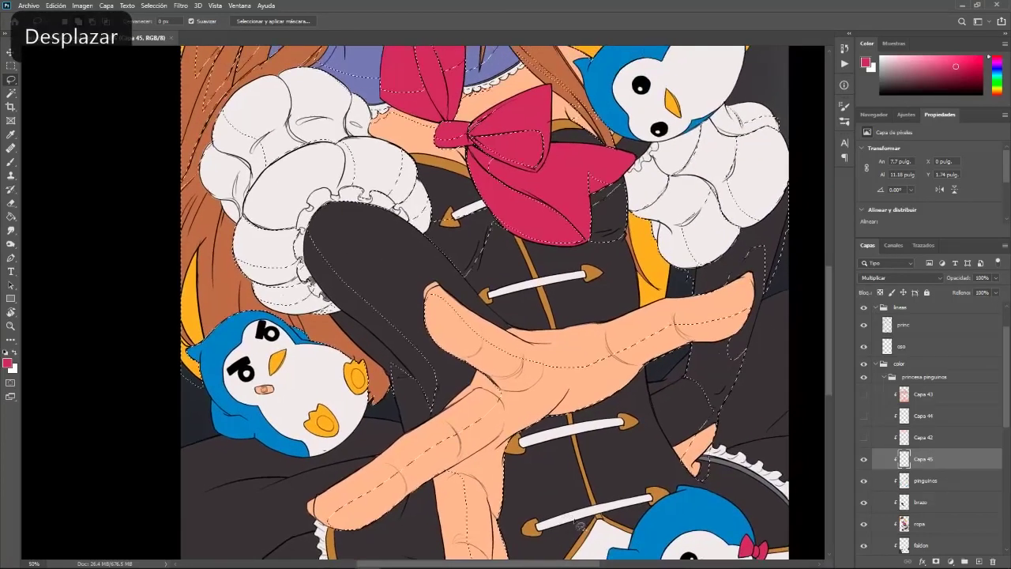
pyautogui.press('space')
pyautogui.moveTo(754, 478)
pyautogui.mouseDown()
pyautogui.moveTo(716, 366)
pyautogui.moveTo(653, 332)
pyautogui.mouseUp()
pyautogui.press('alt')
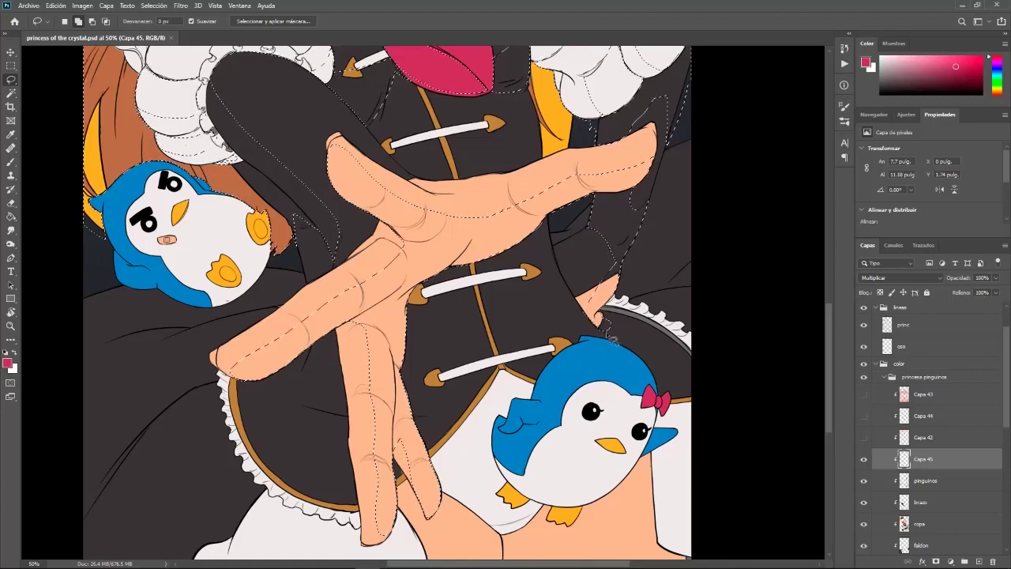
pyautogui.moveTo(455, 433)
pyautogui.mouseDown()
pyautogui.moveTo(727, 376)
pyautogui.moveTo(713, 341)
pyautogui.moveTo(643, 374)
pyautogui.mouseUp()
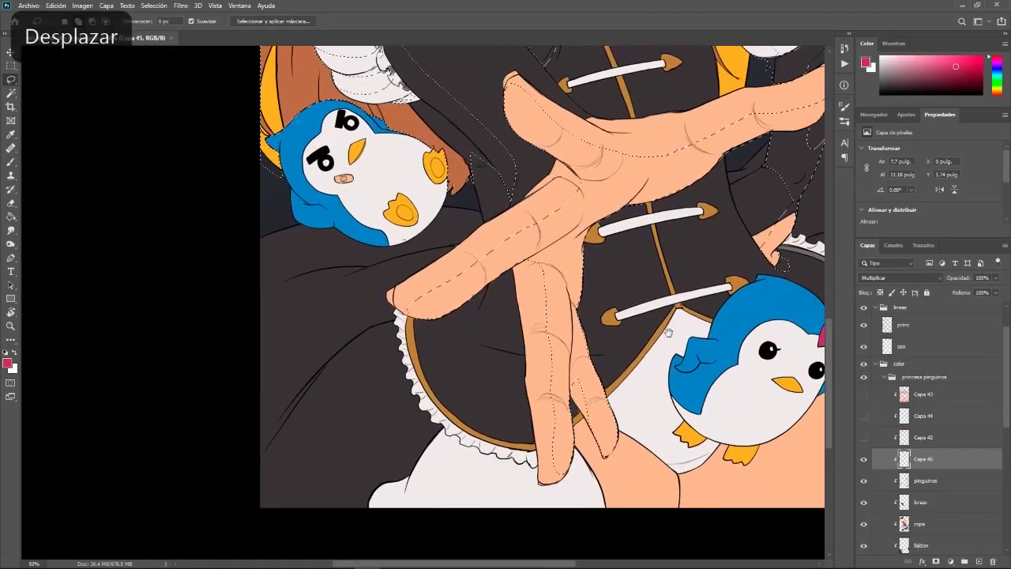
pyautogui.hotkey('ctrl', 'd')
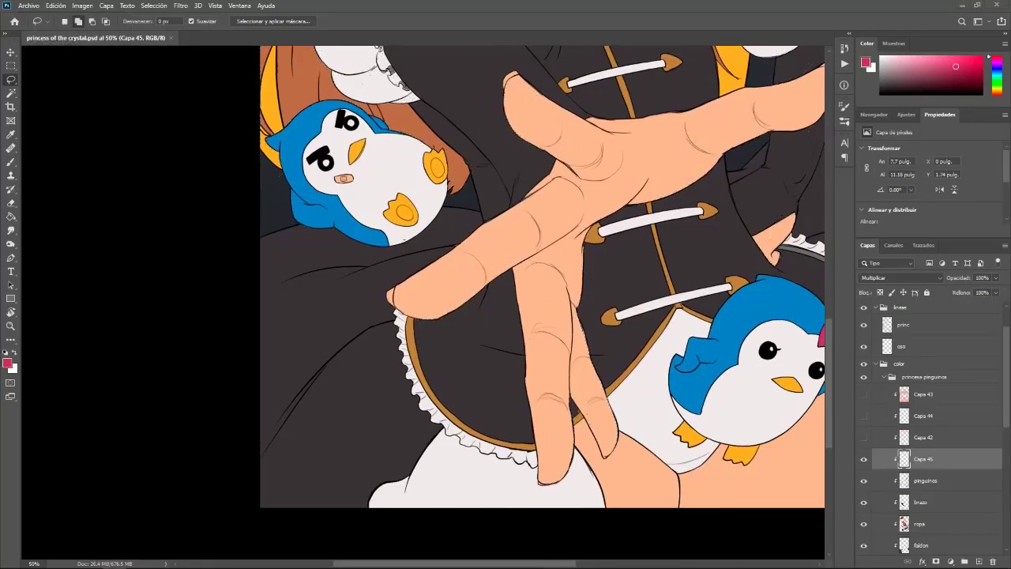
pyautogui.hotkey('ctrl', 'shift', 'd')
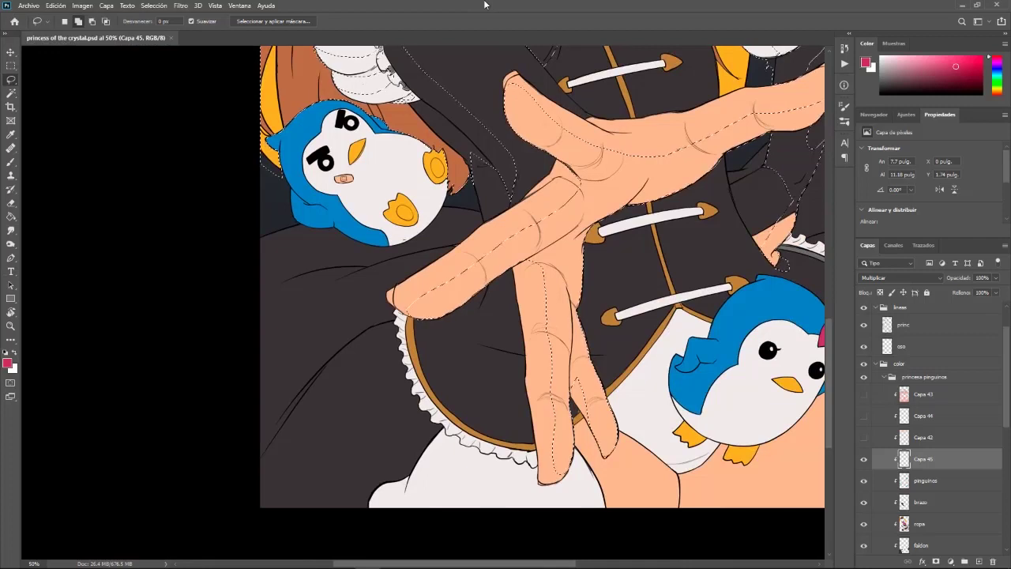
pyautogui.hotkey('ctrl', 'd')
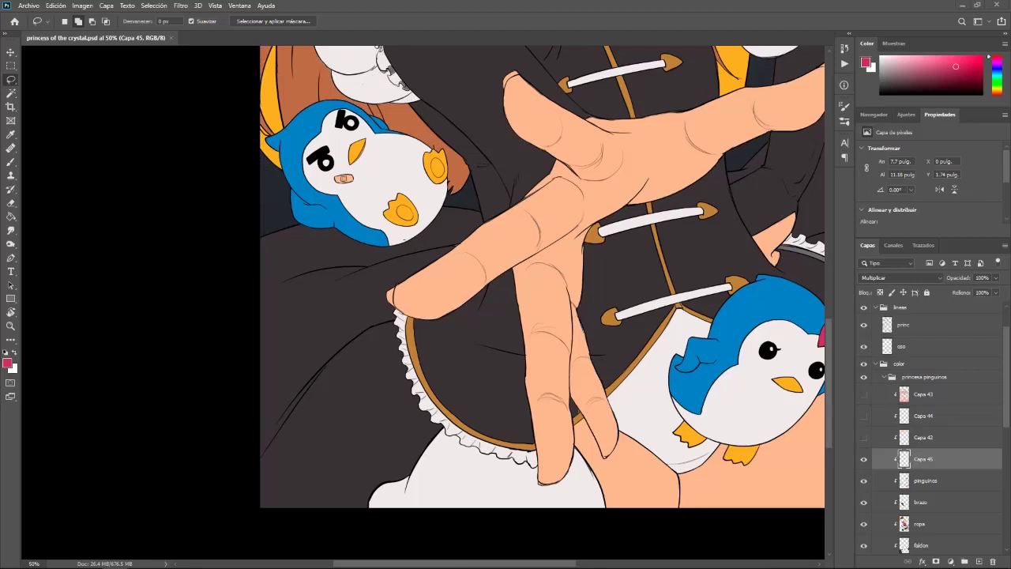
pyautogui.moveTo(1, 251); pyautogui.dragTo(453, 2)
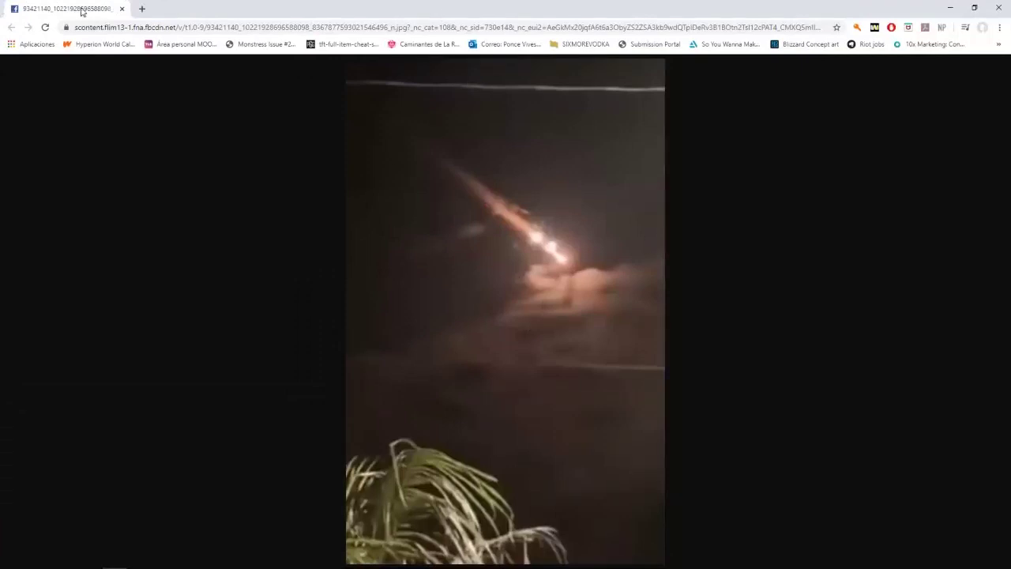
pyautogui.hotkey('alt', 'Tab')
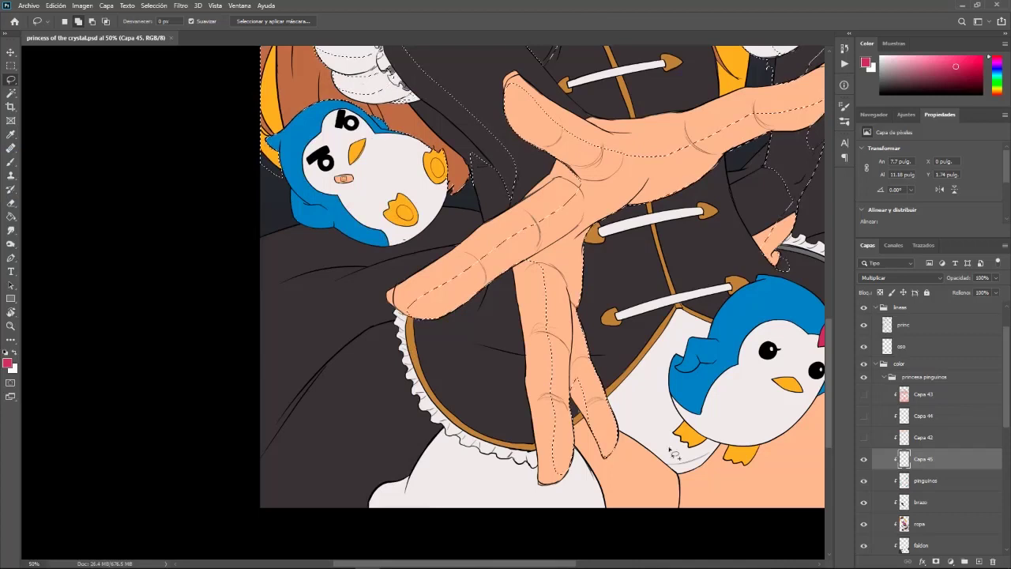
# Add the shadows on the white cloth below the coat and on the thigh beside the downward fingers to the selection
pyautogui.moveTo(671, 453); pyautogui.dragTo(517, 356)
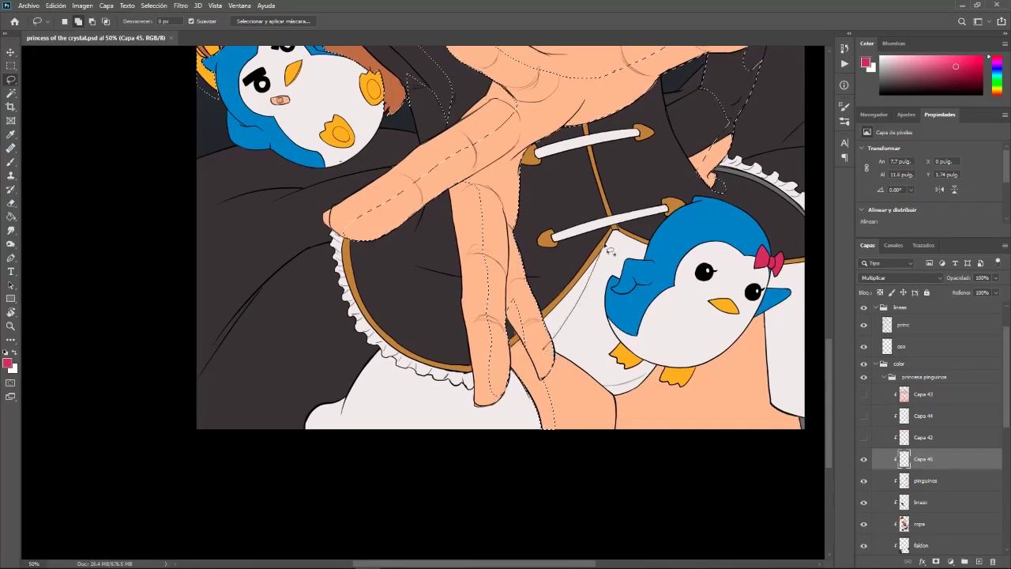
pyautogui.press('alt')
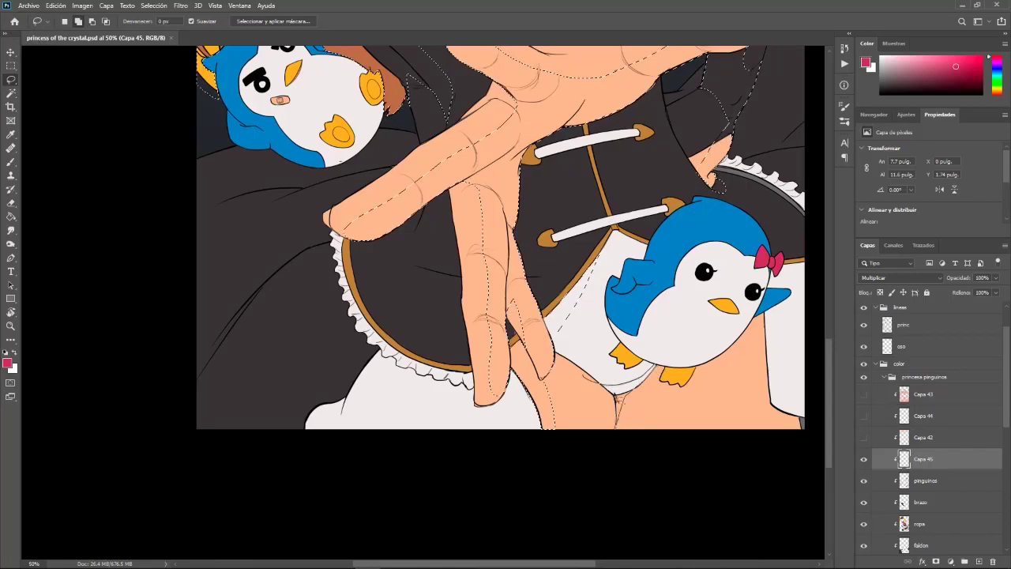
pyautogui.press('alt')
pyautogui.moveTo(598, 382)
pyautogui.mouseDown()
pyautogui.moveTo(614, 442)
pyautogui.moveTo(624, 398)
pyautogui.moveTo(600, 384)
pyautogui.mouseUp()
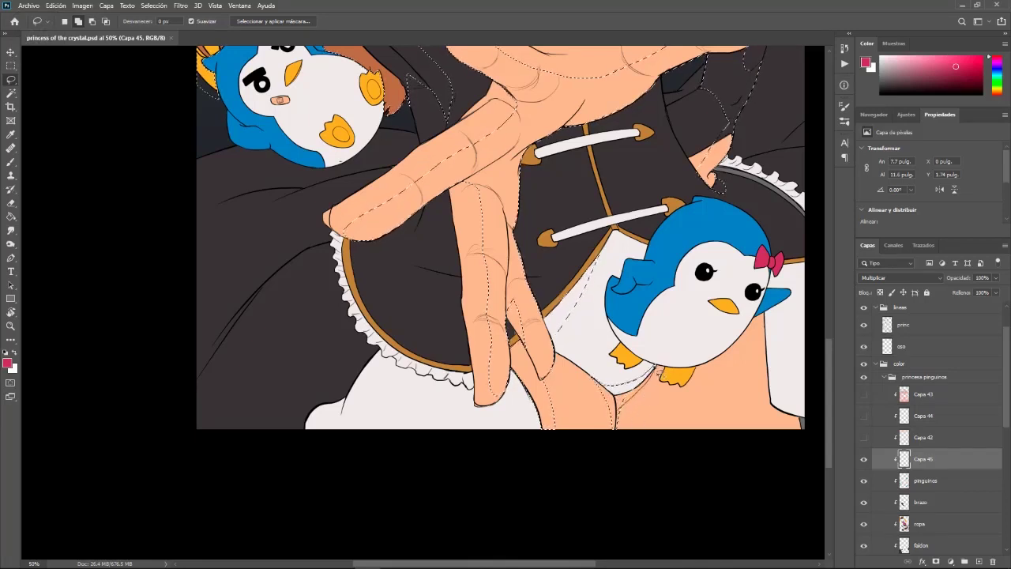
# Add the outer thigh shadow below the penguin with the bow and the white skirt's edge beside the longer downward fingertip
pyautogui.moveTo(795, 384); pyautogui.dragTo(716, 416)
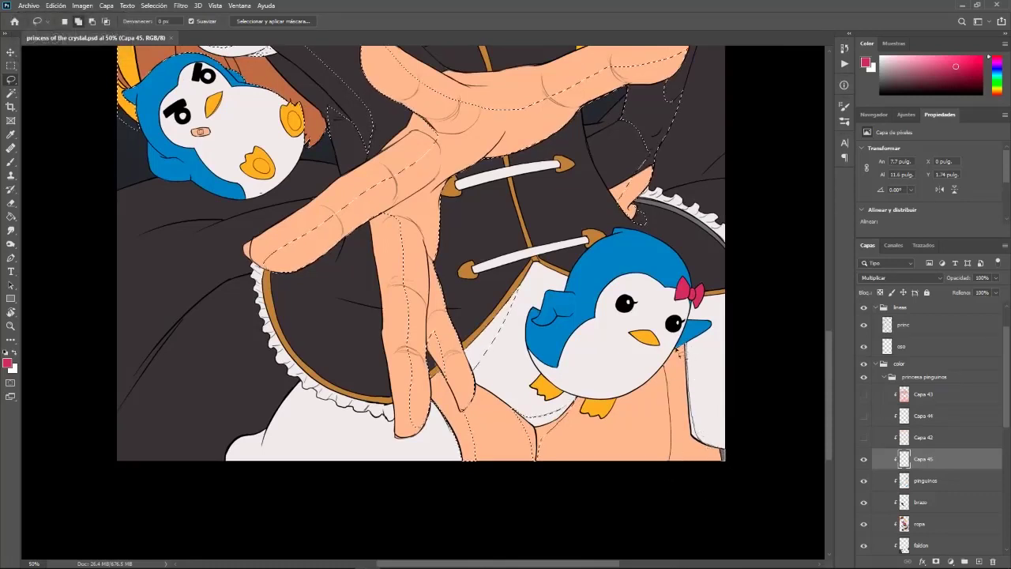
pyautogui.moveTo(665, 365); pyautogui.dragTo(682, 347)
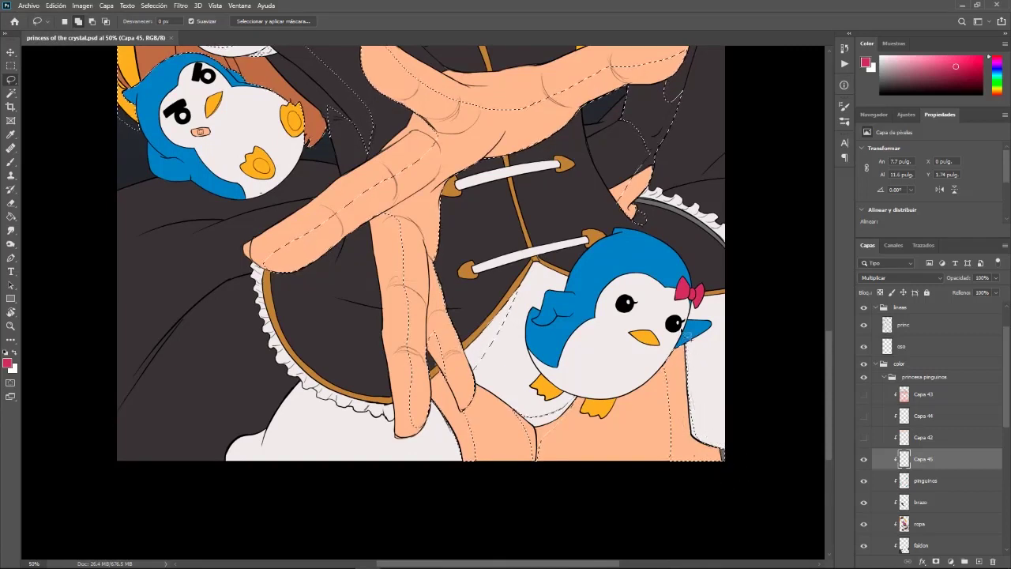
pyautogui.moveTo(611, 438); pyautogui.dragTo(779, 377)
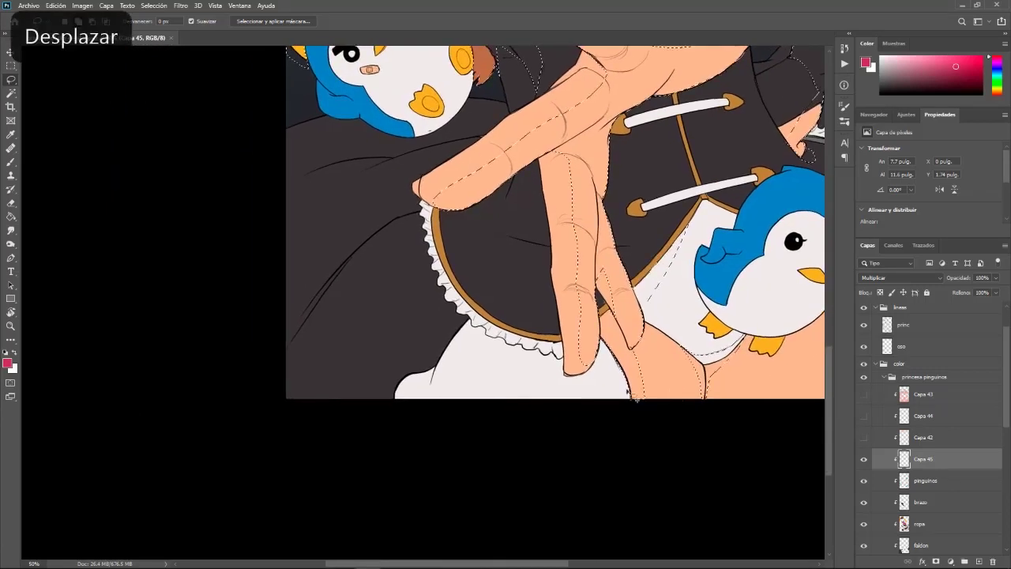
pyautogui.moveTo(600, 383); pyautogui.dragTo(610, 435)
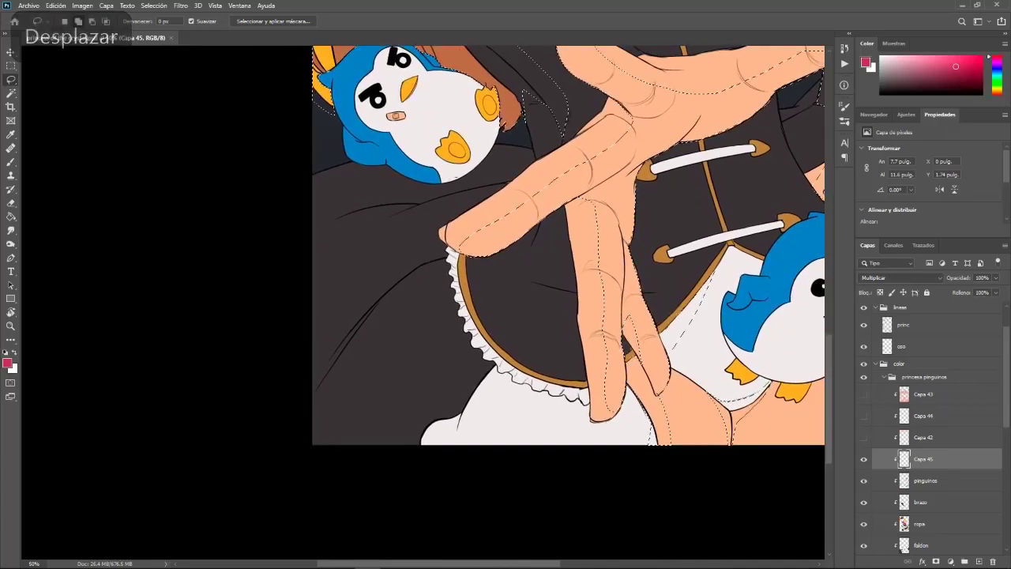
# Add the shadow next to the black and white cloth border just below the frilled hem to the selection
pyautogui.moveTo(479, 360)
pyautogui.mouseDown()
pyautogui.moveTo(565, 334)
pyautogui.moveTo(634, 332)
pyautogui.moveTo(617, 392)
pyautogui.mouseUp()
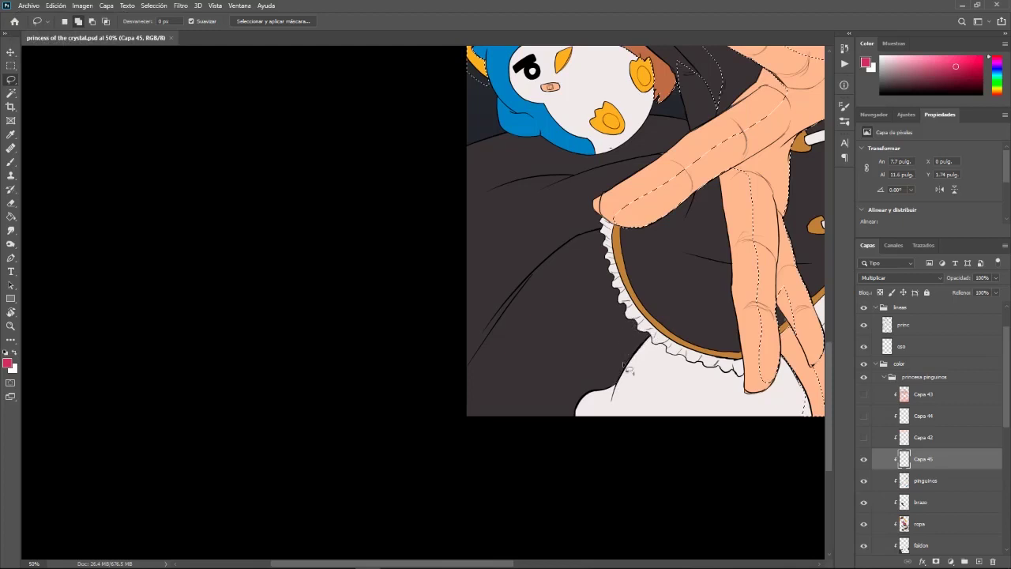
pyautogui.moveTo(617, 393); pyautogui.dragTo(643, 357)
pyautogui.moveTo(613, 402)
pyautogui.mouseDown()
pyautogui.moveTo(665, 307)
pyautogui.moveTo(685, 315)
pyautogui.moveTo(685, 387)
pyautogui.moveTo(672, 462)
pyautogui.mouseUp()
# Rotate the canvas and lasso the long curved fold shadow running from the frilled hem to the canvas corner
pyautogui.press('space')
pyautogui.press('r')
pyautogui.moveTo(532, 481); pyautogui.dragTo(661, 366)
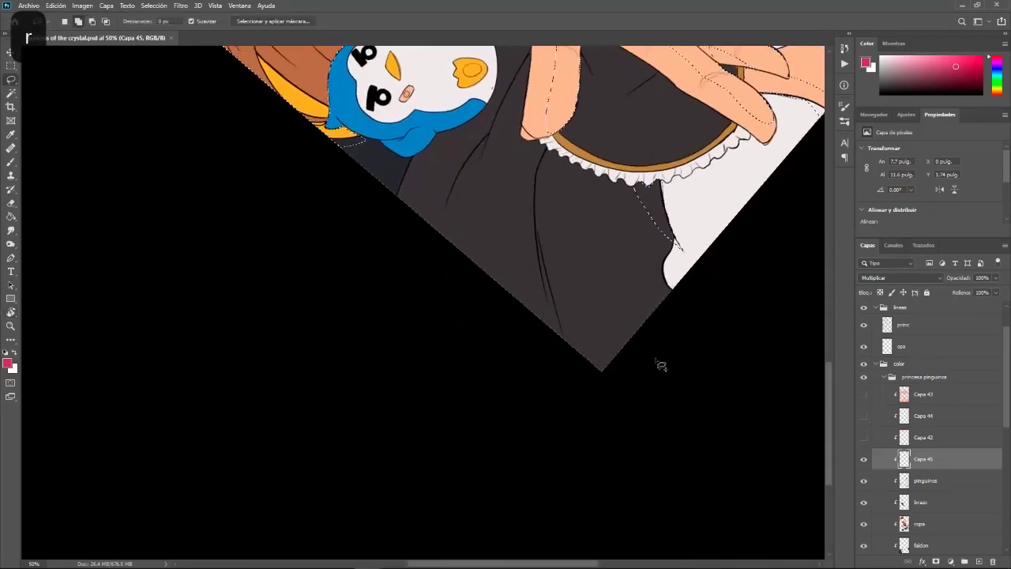
pyautogui.press('space')
pyautogui.moveTo(655, 320); pyautogui.dragTo(679, 419)
pyautogui.moveTo(594, 304); pyautogui.dragTo(592, 436)
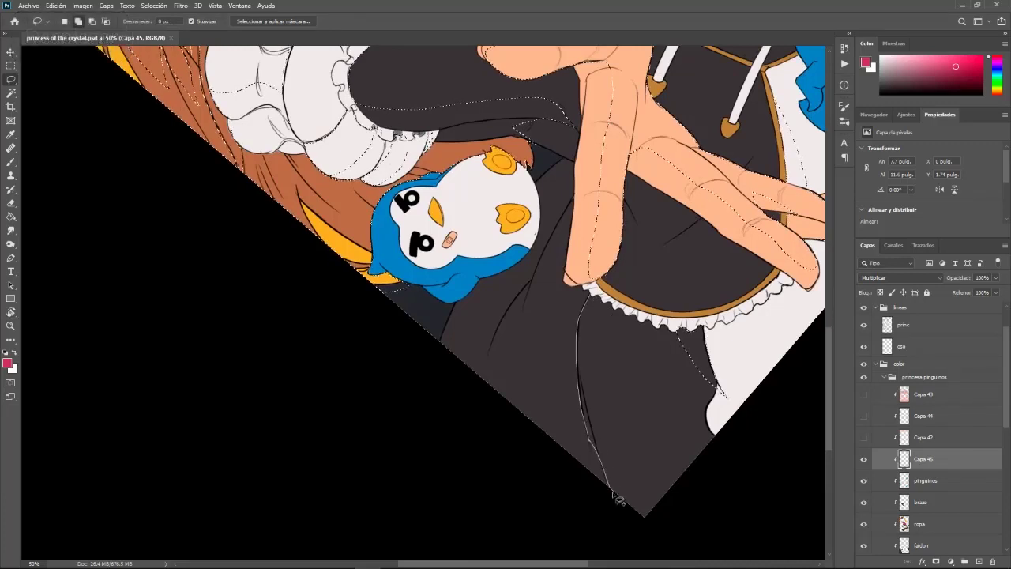
pyautogui.moveTo(604, 310); pyautogui.dragTo(608, 311)
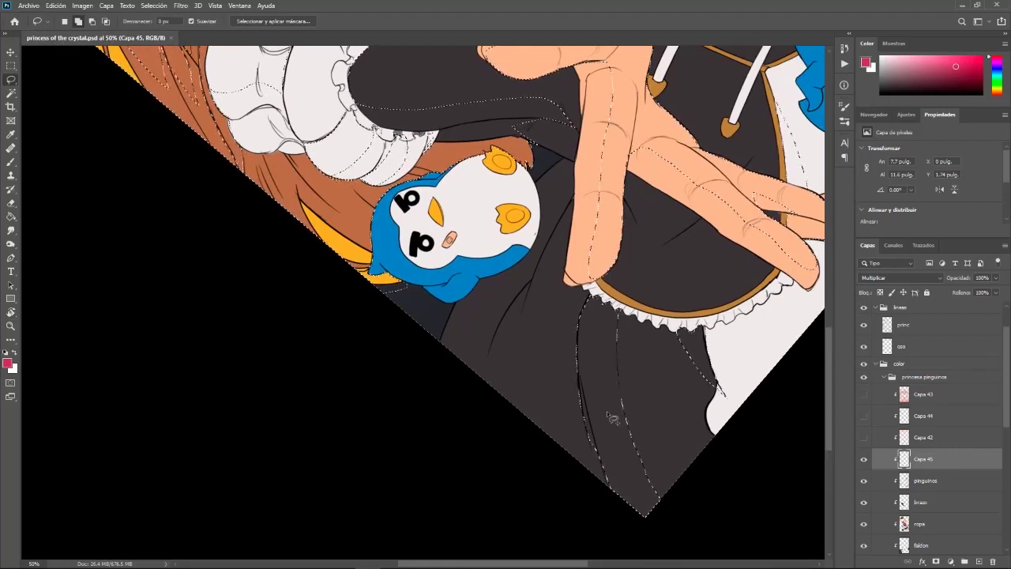
pyautogui.moveTo(613, 567)
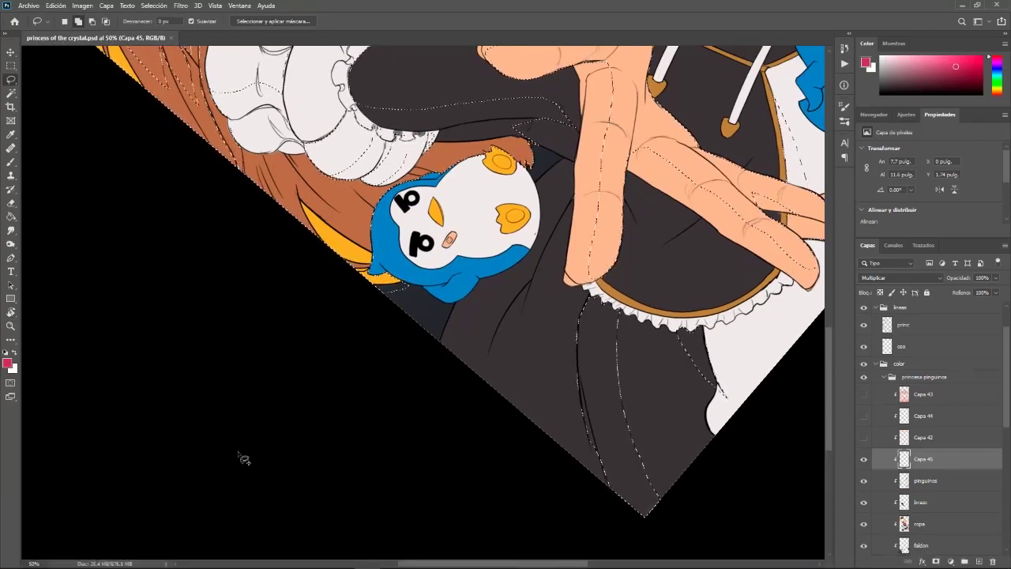
# Add the fold shadows of the dark cloth between the angry-eyed penguin and the outstretched finger to the selection
pyautogui.moveTo(622, 327); pyautogui.dragTo(717, 426)
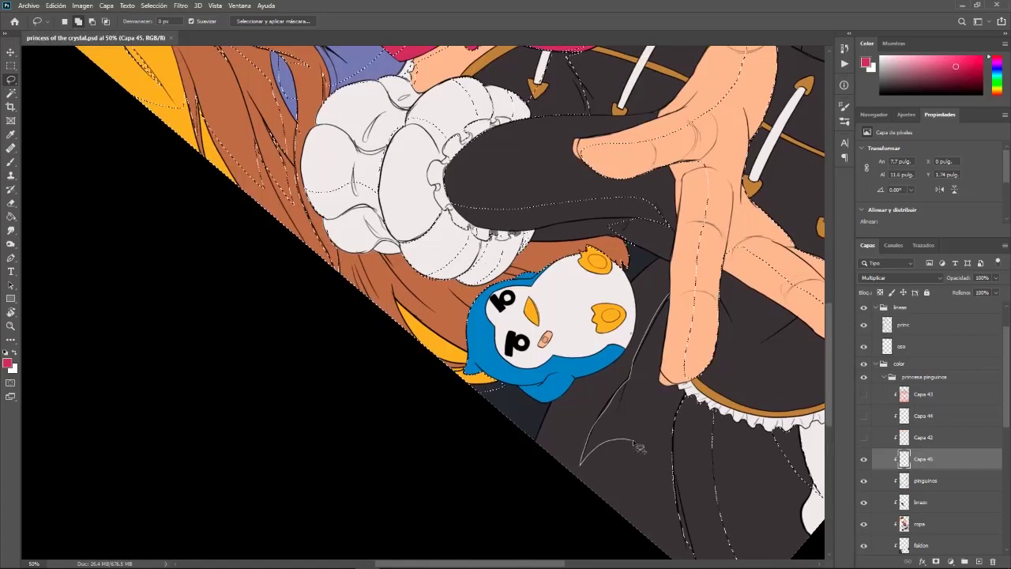
pyautogui.moveTo(672, 300); pyautogui.dragTo(670, 296)
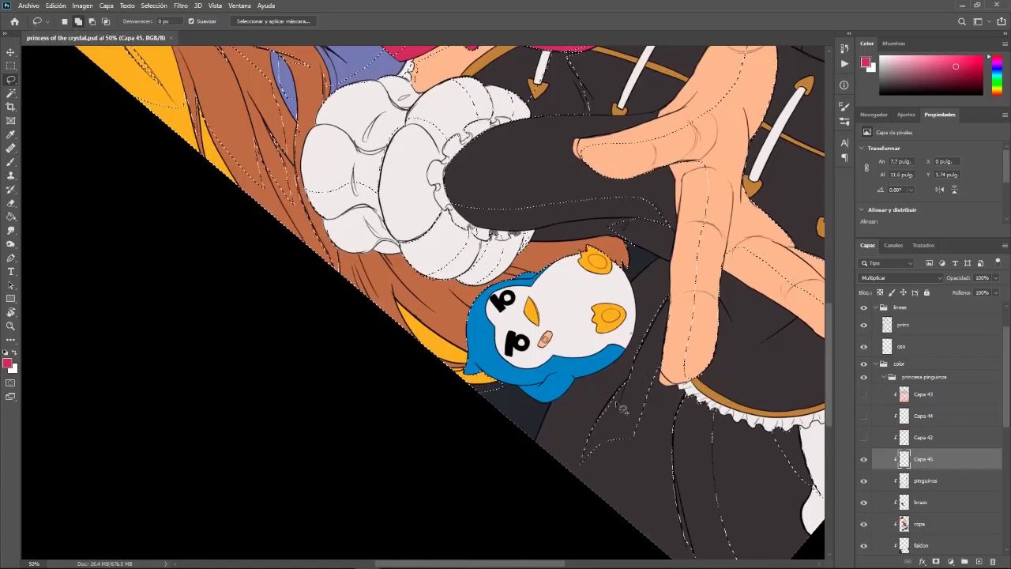
pyautogui.press('alt')
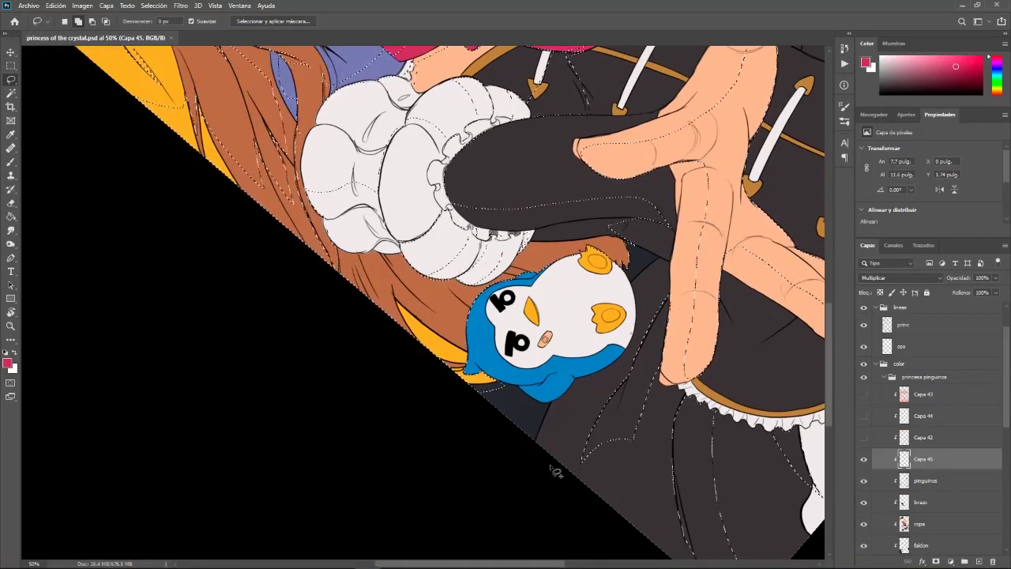
pyautogui.press('shift')
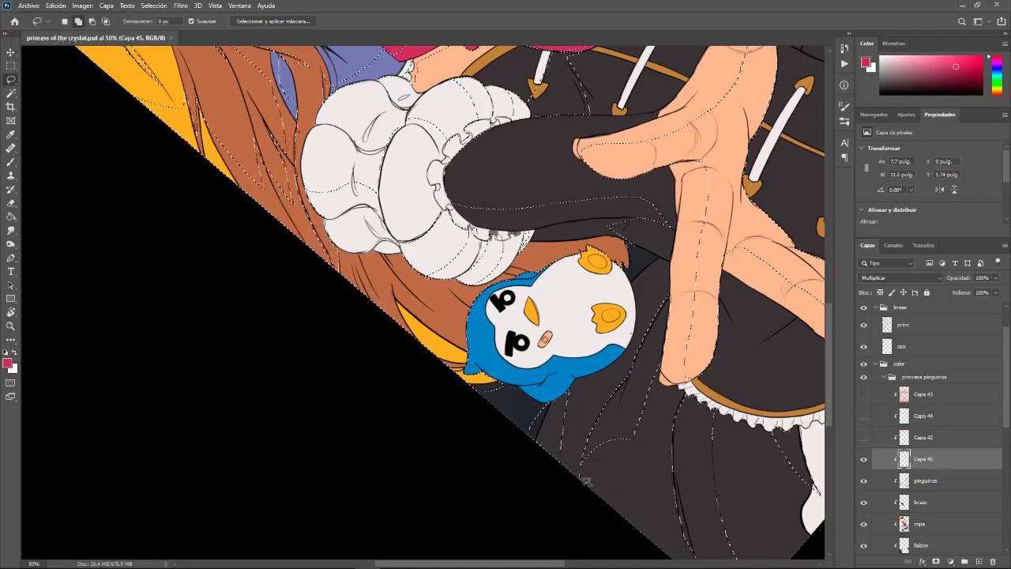
pyautogui.scroll(5, 562, 508)
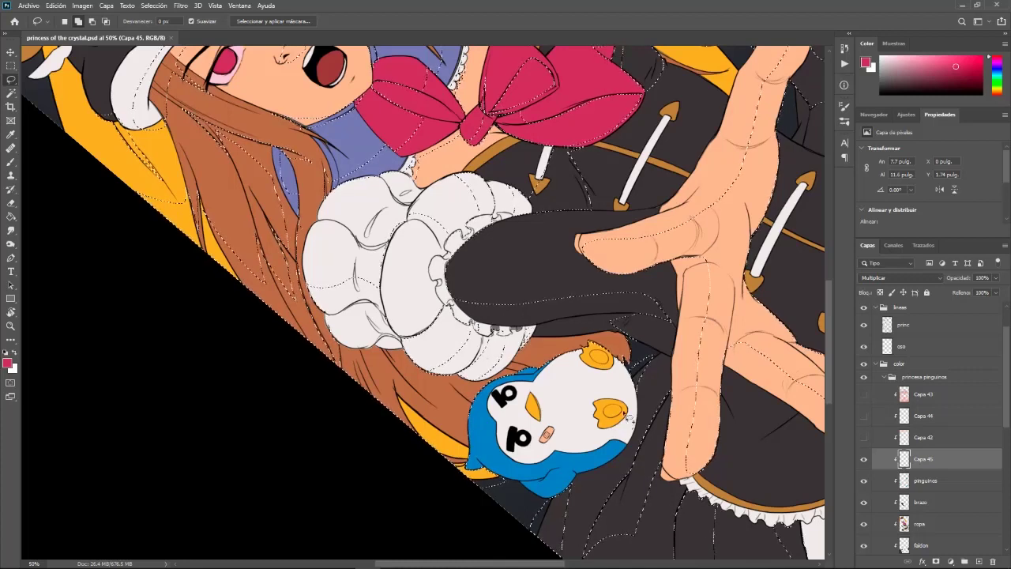
pyautogui.moveTo(638, 399)
pyautogui.mouseDown()
pyautogui.moveTo(630, 434)
pyautogui.moveTo(681, 468)
pyautogui.mouseUp()
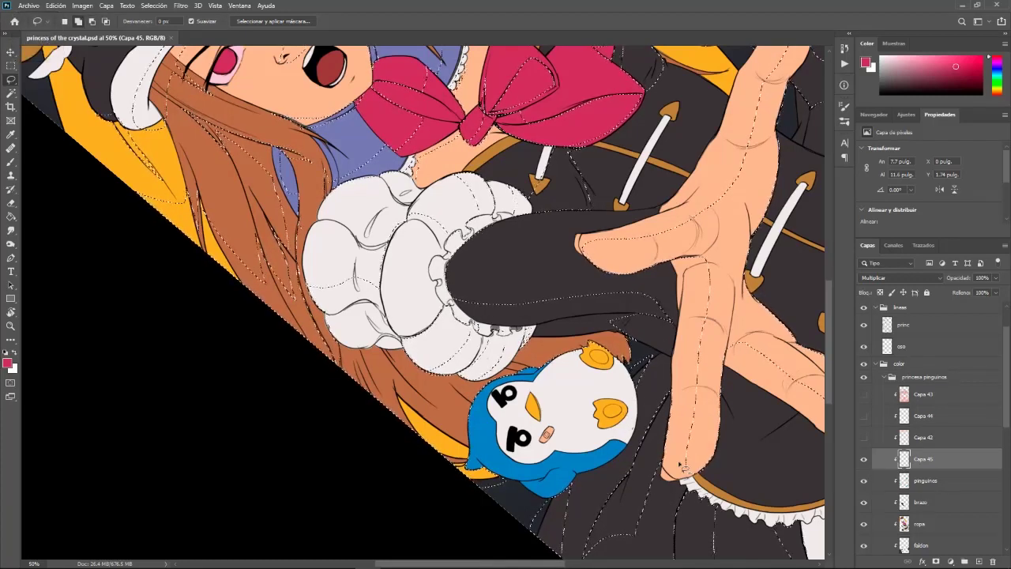
pyautogui.press('Escape')
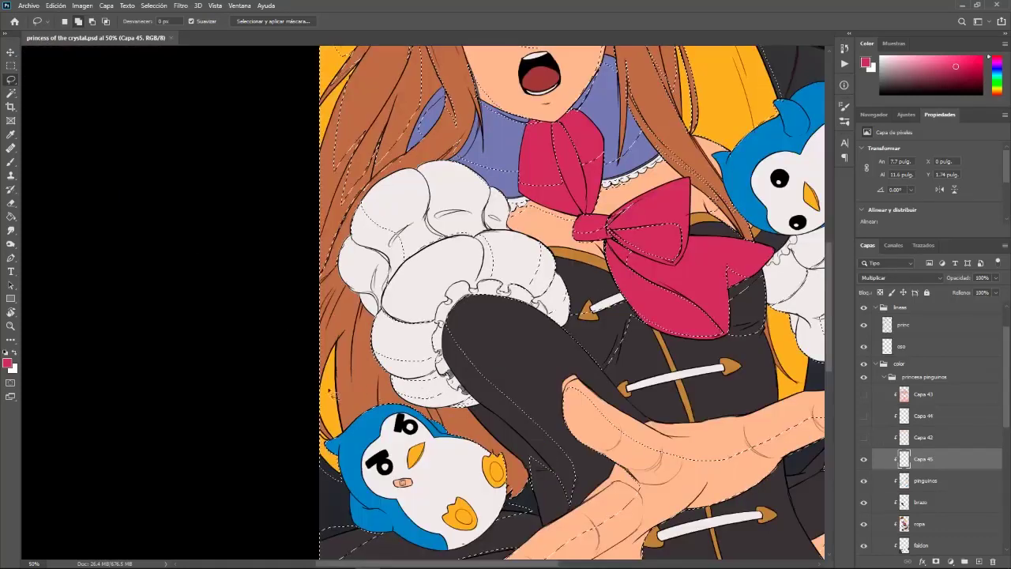
# Examine the shadow selection across the sleeves, bow, coat and outstretched hand for missing areas or stray edges
pyautogui.hotkey('ctrl', '-')
pyautogui.moveTo(677, 408); pyautogui.dragTo(616, 424)
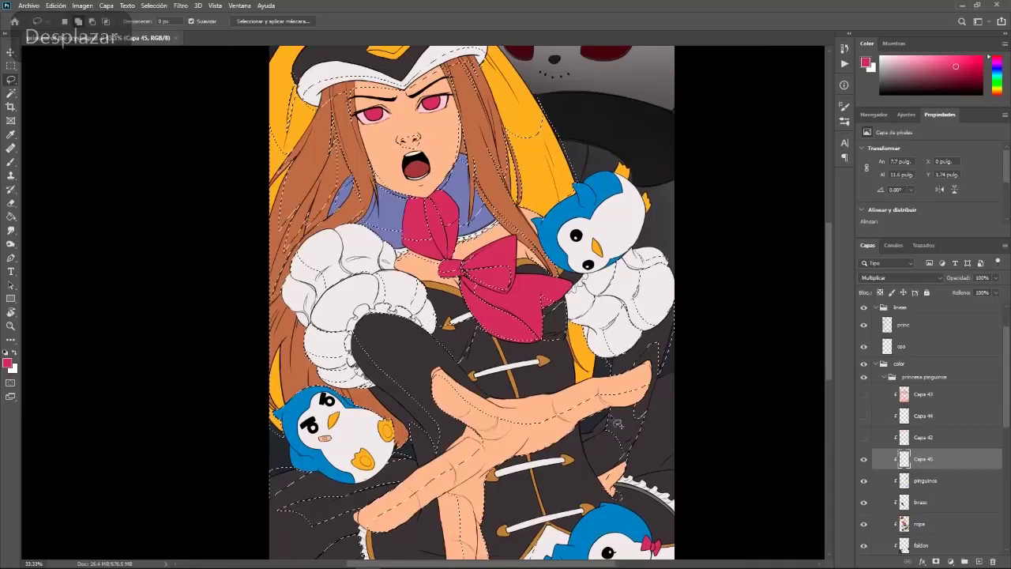
pyautogui.moveTo(695, 443); pyautogui.dragTo(680, 414)
pyautogui.press('ctrl+KP_Add')
pyautogui.press('ctrl+KP_Add')
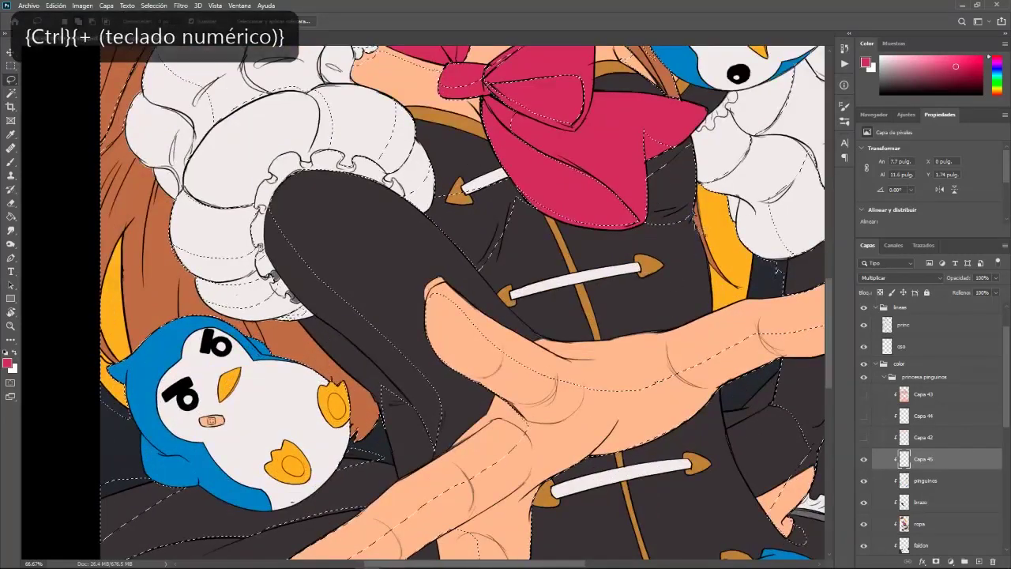
pyautogui.moveTo(755, 265)
pyautogui.mouseDown()
pyautogui.moveTo(752, 239)
pyautogui.moveTo(693, 184)
pyautogui.moveTo(728, 314)
pyautogui.moveTo(717, 316)
pyautogui.moveTo(709, 359)
pyautogui.moveTo(629, 451)
pyautogui.mouseUp()
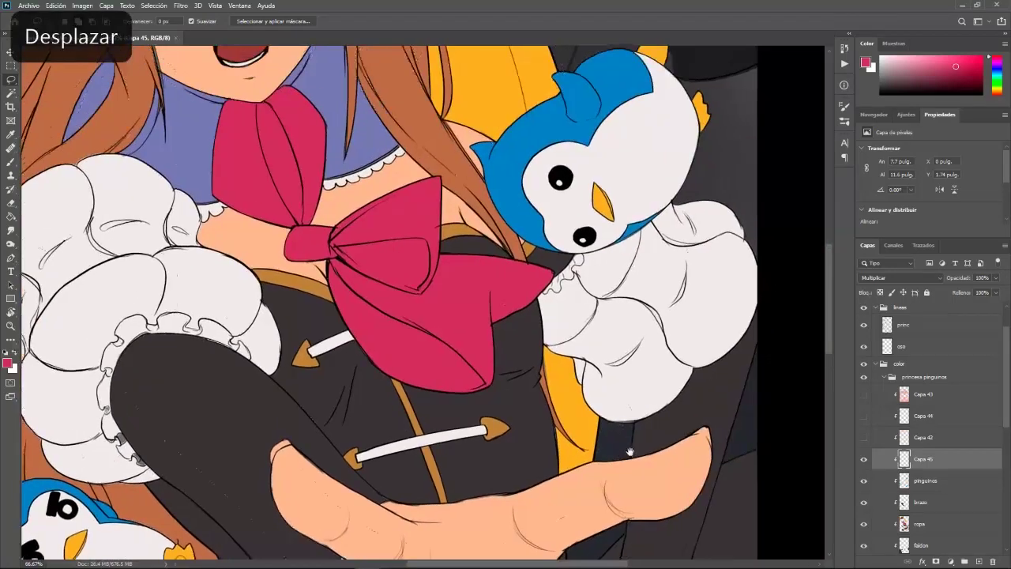
pyautogui.moveTo(683, 273); pyautogui.dragTo(692, 440)
pyautogui.press('space')
pyautogui.moveTo(722, 508); pyautogui.dragTo(747, 386)
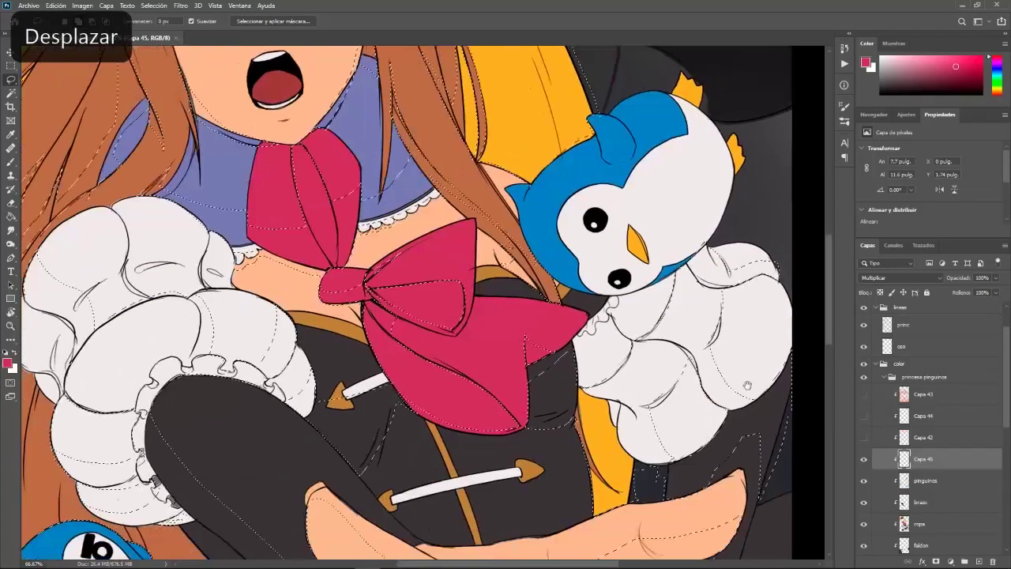
pyautogui.press('space')
pyautogui.moveTo(794, 487); pyautogui.dragTo(651, 418)
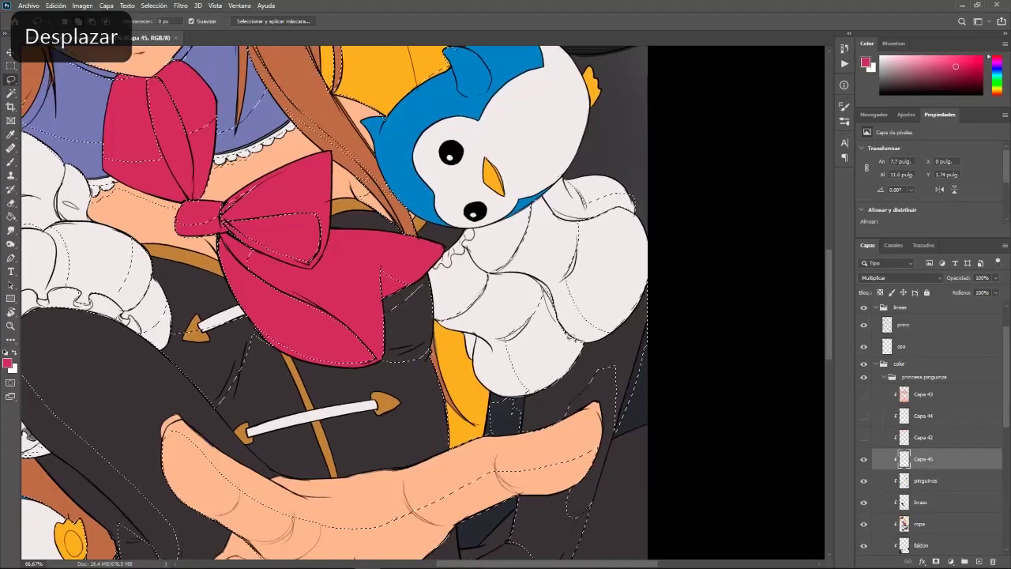
pyautogui.press('space')
pyautogui.moveTo(696, 353); pyautogui.dragTo(763, 458)
pyautogui.press('ctrl+KP_Subtract')
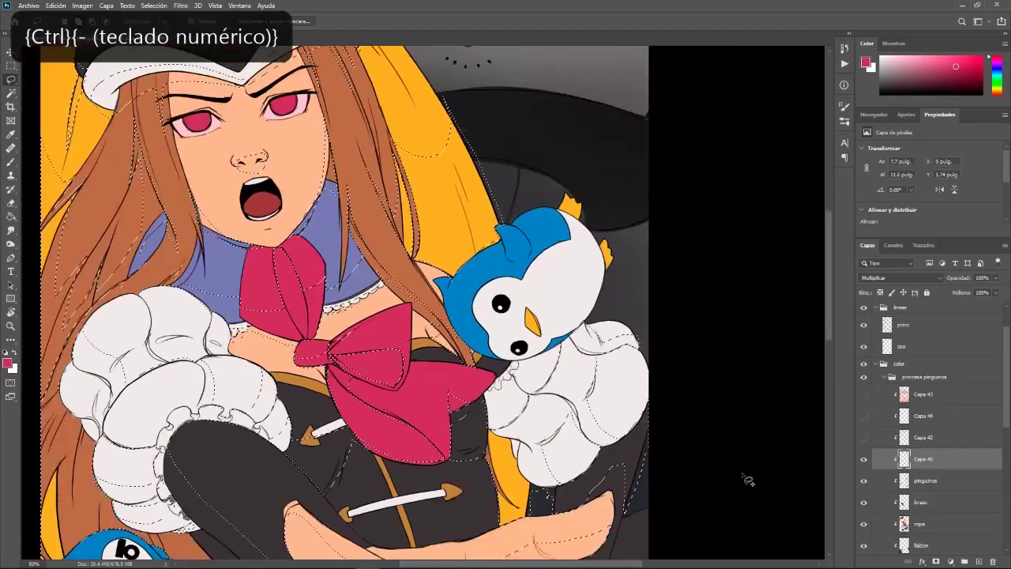
pyautogui.press('ctrl+KP_Subtract')
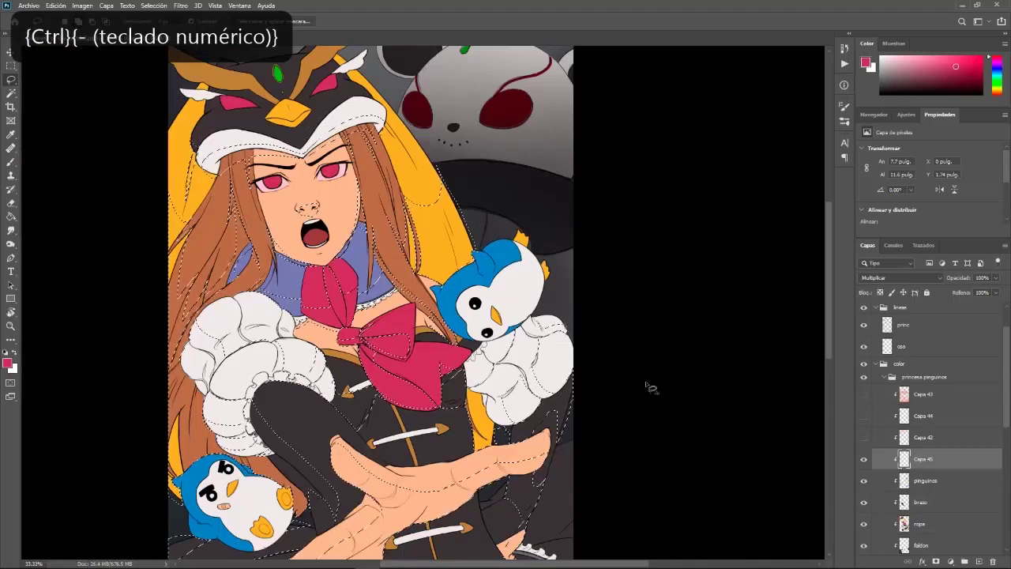
pyautogui.press('space')
pyautogui.moveTo(582, 445); pyautogui.dragTo(702, 339)
pyautogui.press('ctrl+KP_Add')
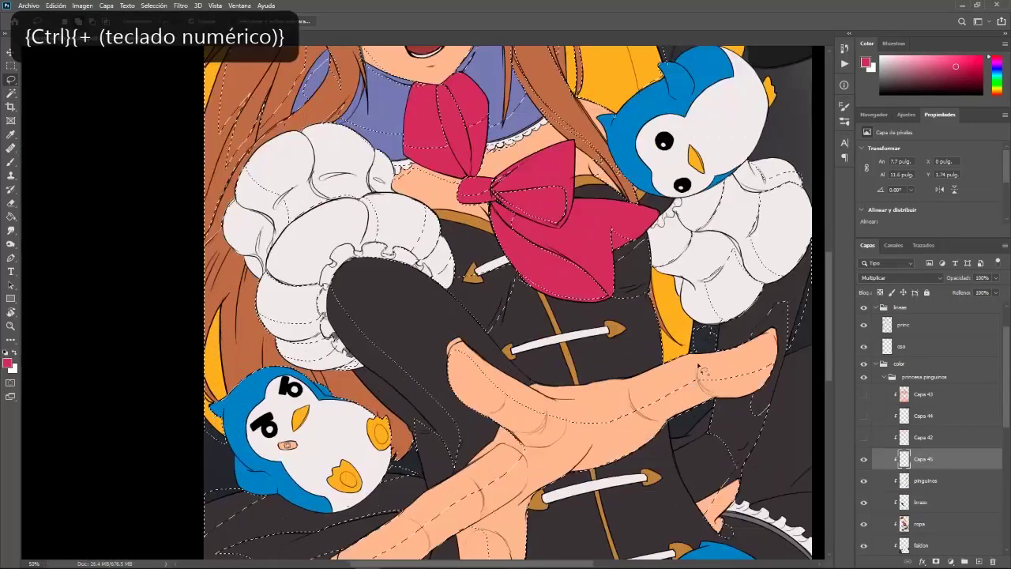
pyautogui.press('ctrl+KP_Add')
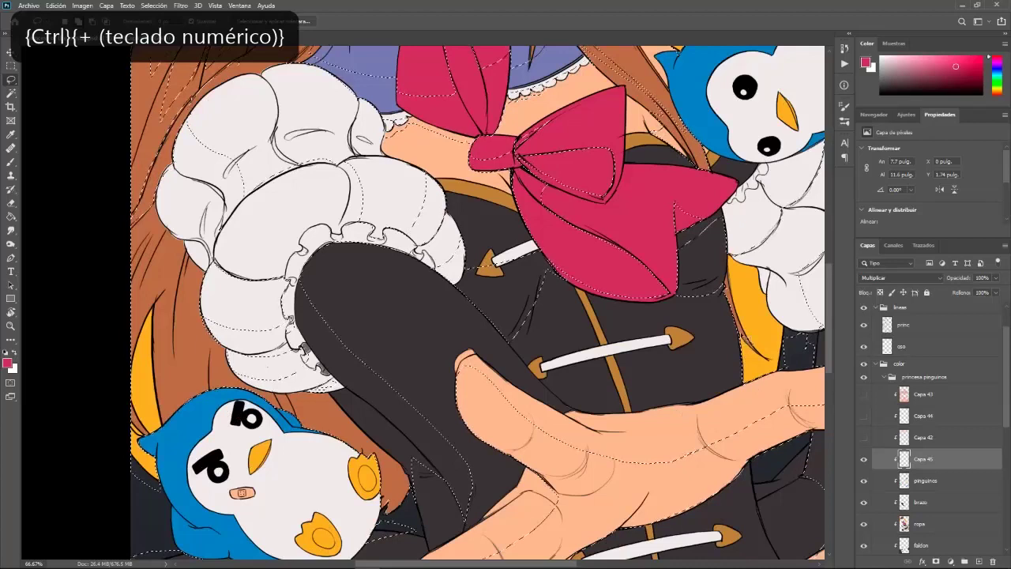
# Refine the selection along the coat fold beside the sleeve and fill the selected shadows with the crimson foreground colour on Capa 45
pyautogui.press('alt')
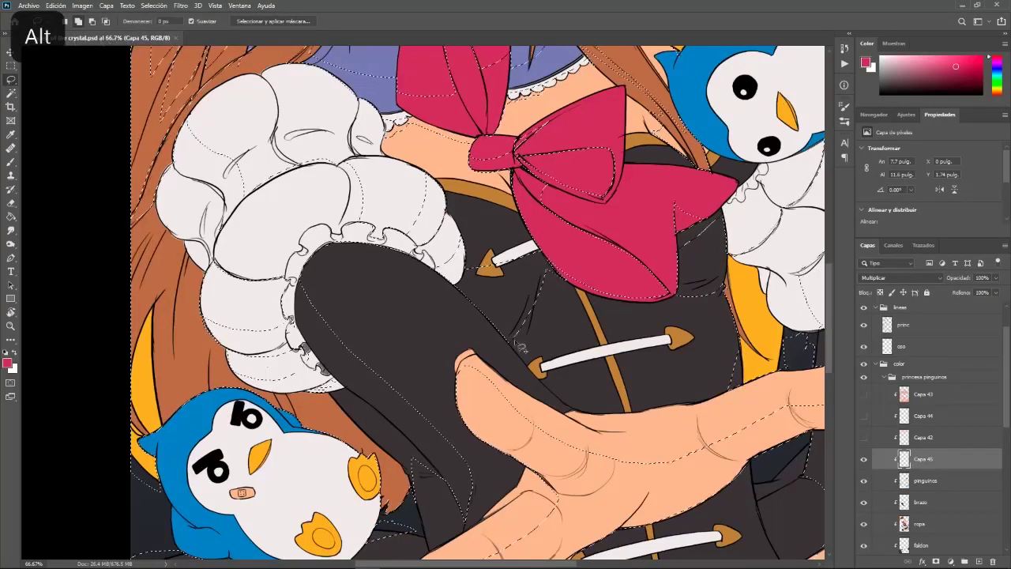
pyautogui.moveTo(521, 312); pyautogui.dragTo(549, 388)
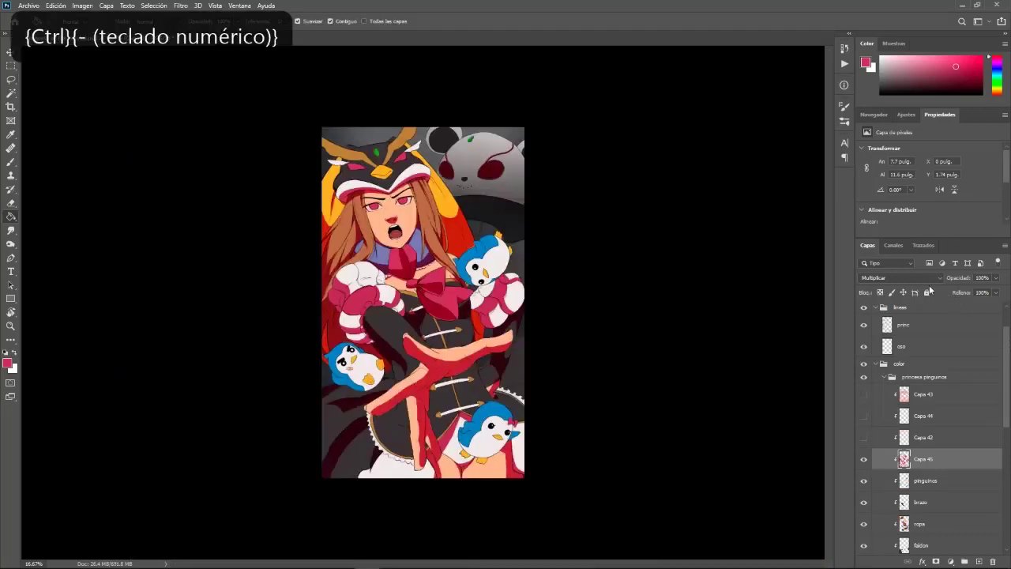
# Adjust the shadow layer's Hue/Saturation to hue +1, saturation -57 and lightness +13
pyautogui.hotkey('ctrl', 'u')
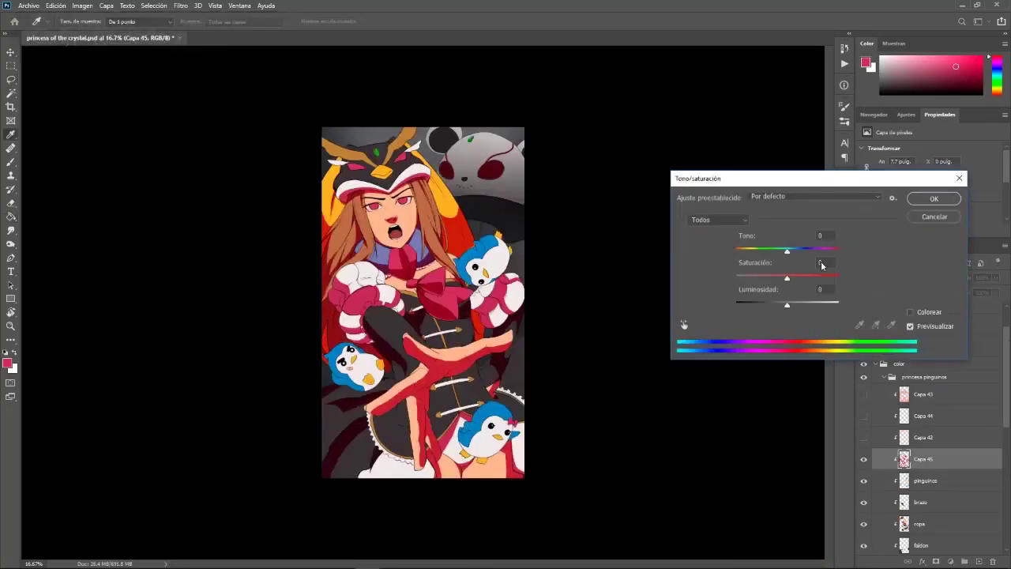
pyautogui.moveTo(788, 252); pyautogui.dragTo(789, 252)
pyautogui.moveTo(793, 253); pyautogui.dragTo(761, 276)
pyautogui.moveTo(789, 309); pyautogui.dragTo(795, 307)
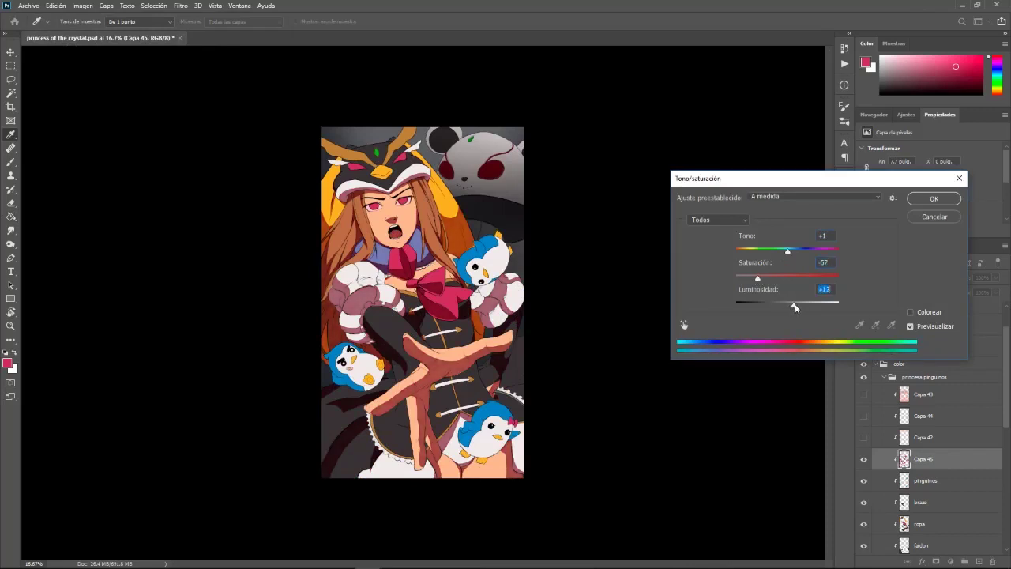
pyautogui.moveTo(745, 176); pyautogui.dragTo(597, 197)
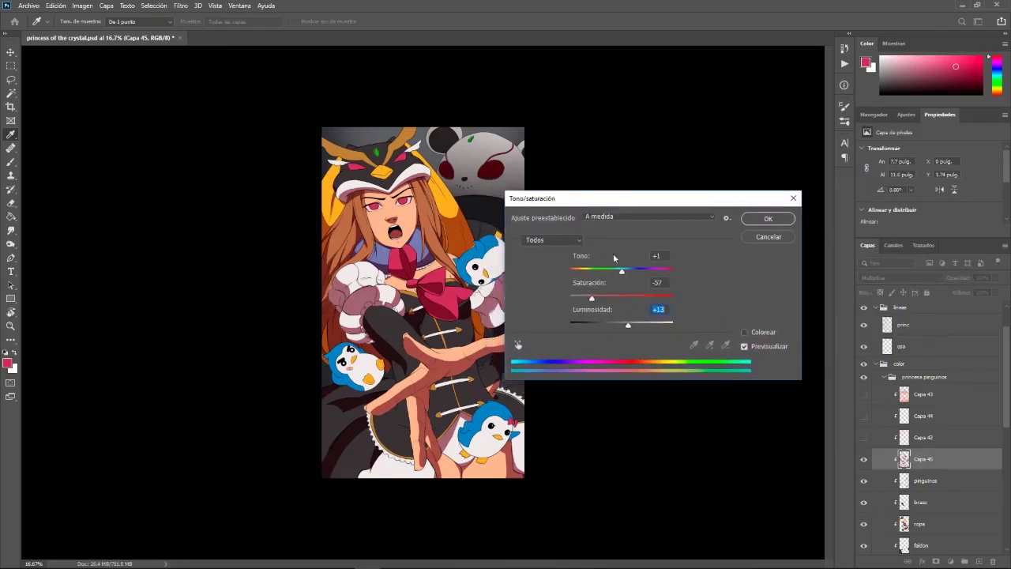
pyautogui.click(764, 221)
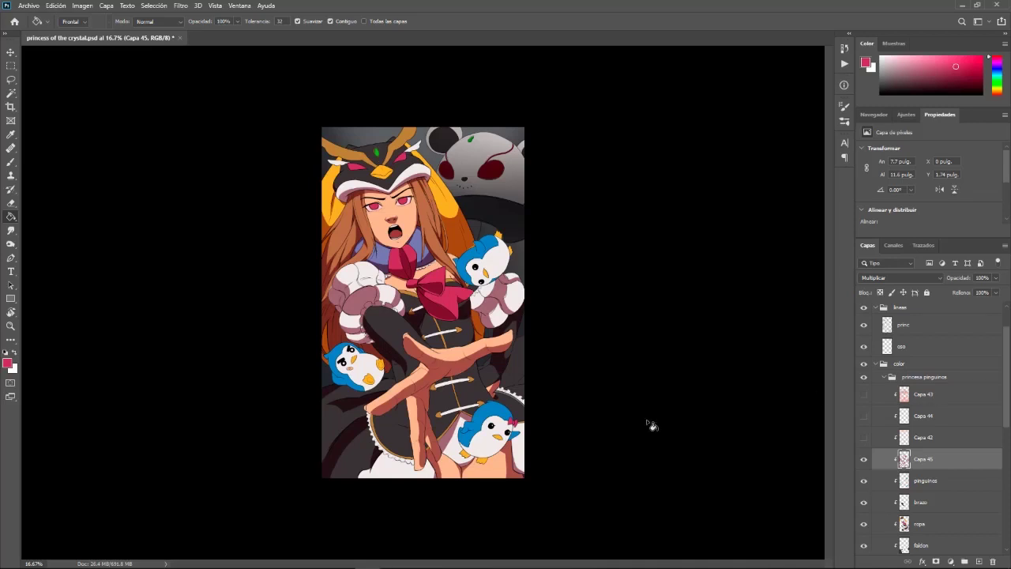
# Switch Capa 45 to Normal blending, sample its muted pink shadow colour as the foreground colour, and return the layer to Multiply
pyautogui.press('ctrl+KP_Add')
pyautogui.press('ctrl+KP_Add')
pyautogui.press('space')
pyautogui.moveTo(684, 259); pyautogui.dragTo(790, 459)
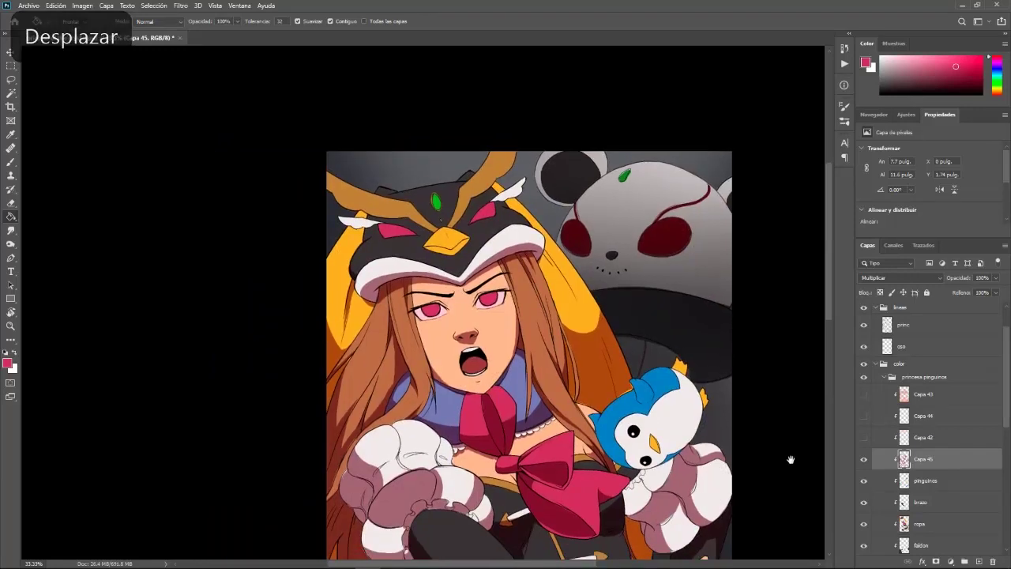
pyautogui.press('ctrl+KP_Add')
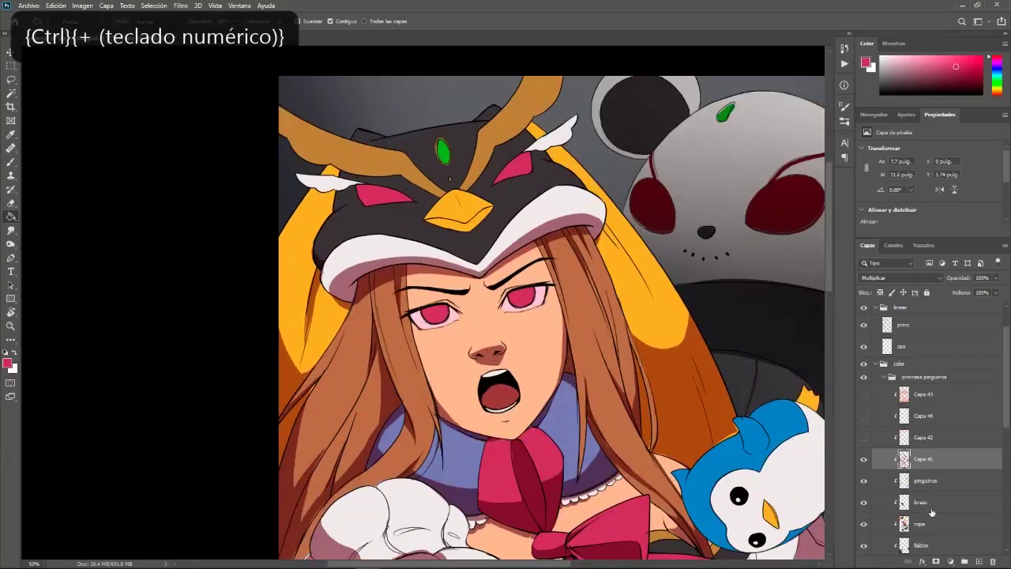
pyautogui.click(918, 278)
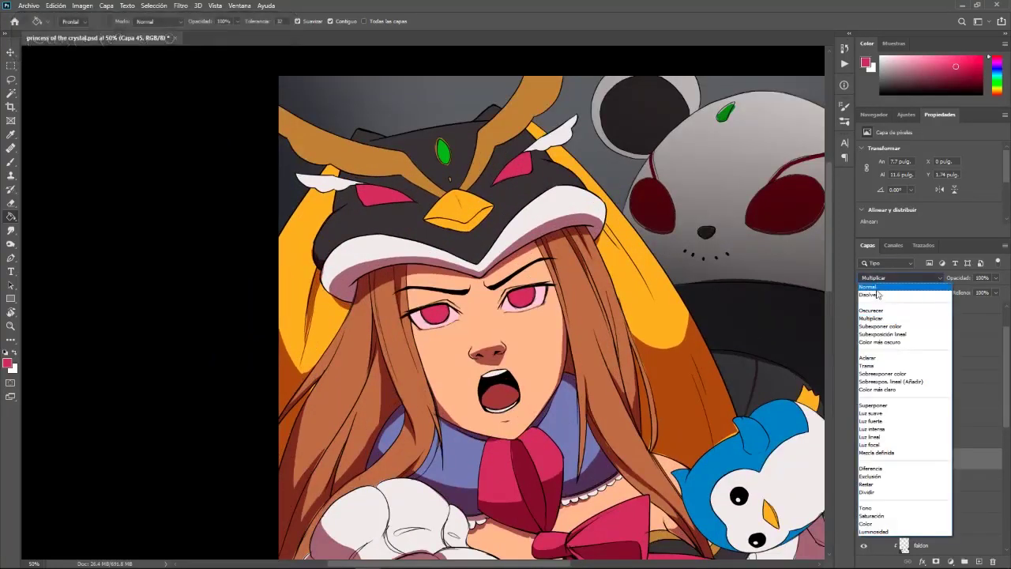
pyautogui.click(876, 289)
pyautogui.keyDown('alt'); pyautogui.click(677, 384); pyautogui.keyUp('alt')
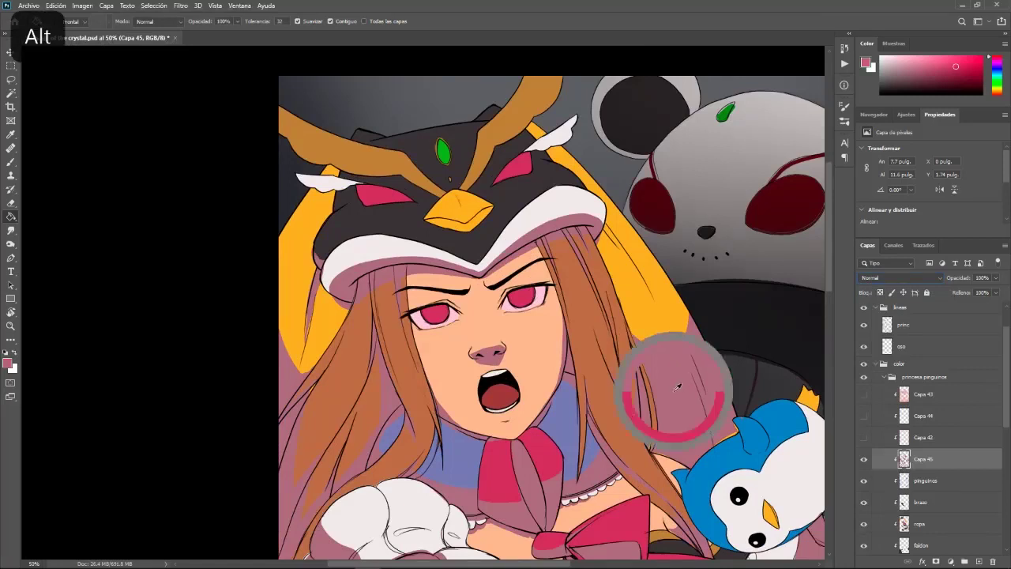
pyautogui.click(919, 278)
pyautogui.click(877, 316)
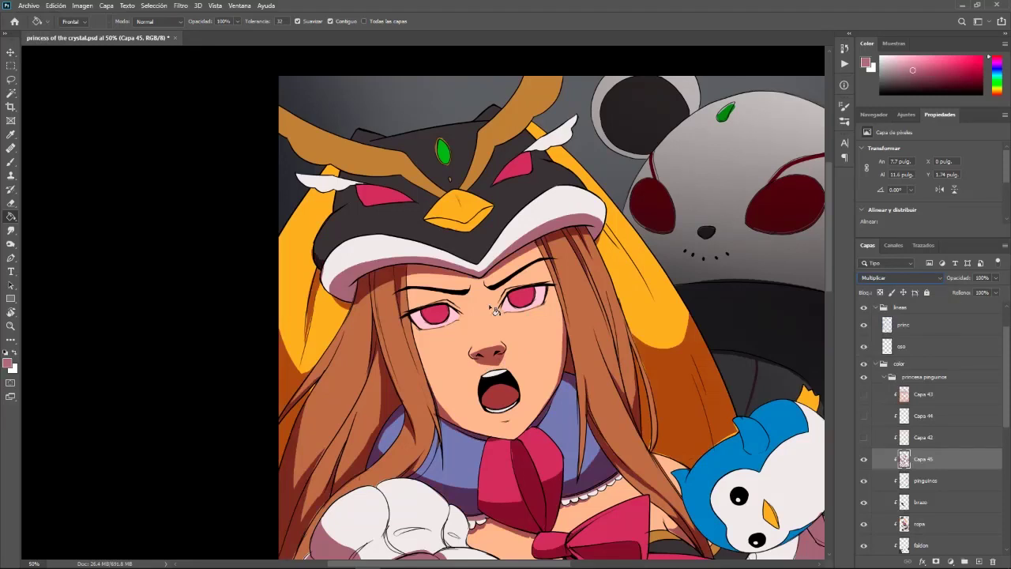
# Choose the INK brush preset for the shadow touch-ups and reduce its size
pyautogui.press('space')
pyautogui.moveTo(649, 330); pyautogui.dragTo(678, 344)
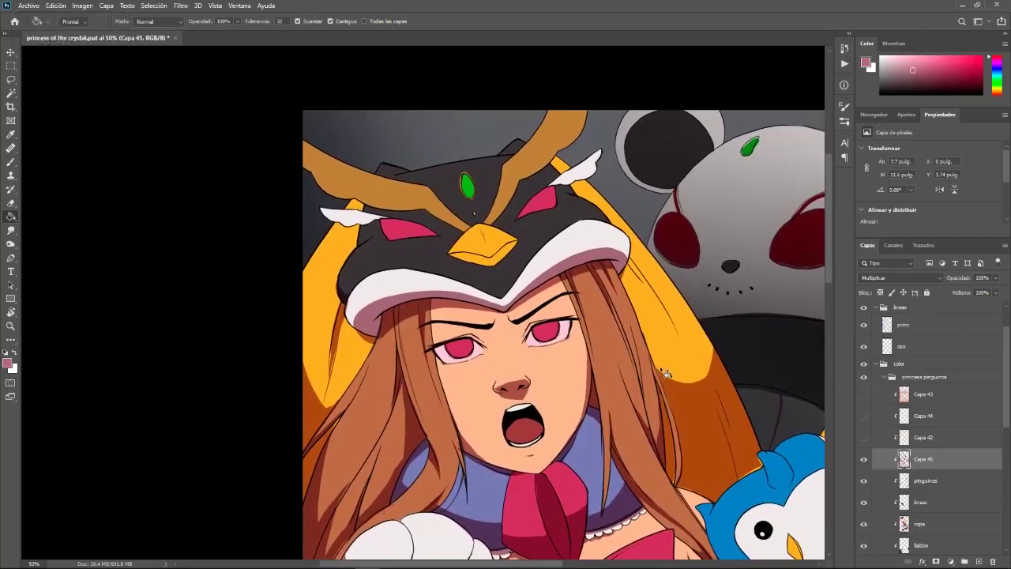
pyautogui.press('b')
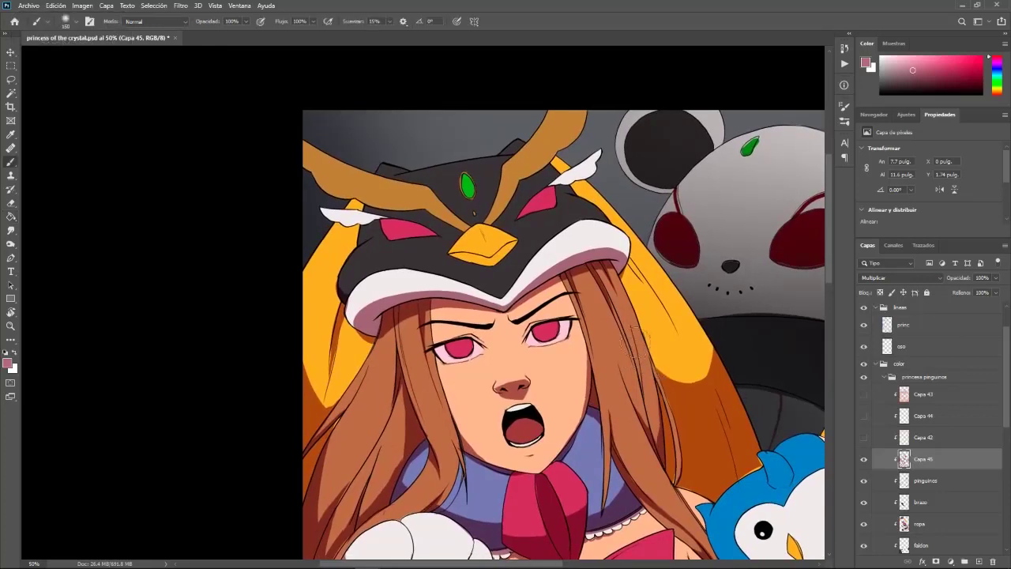
pyautogui.rightClick(628, 319)
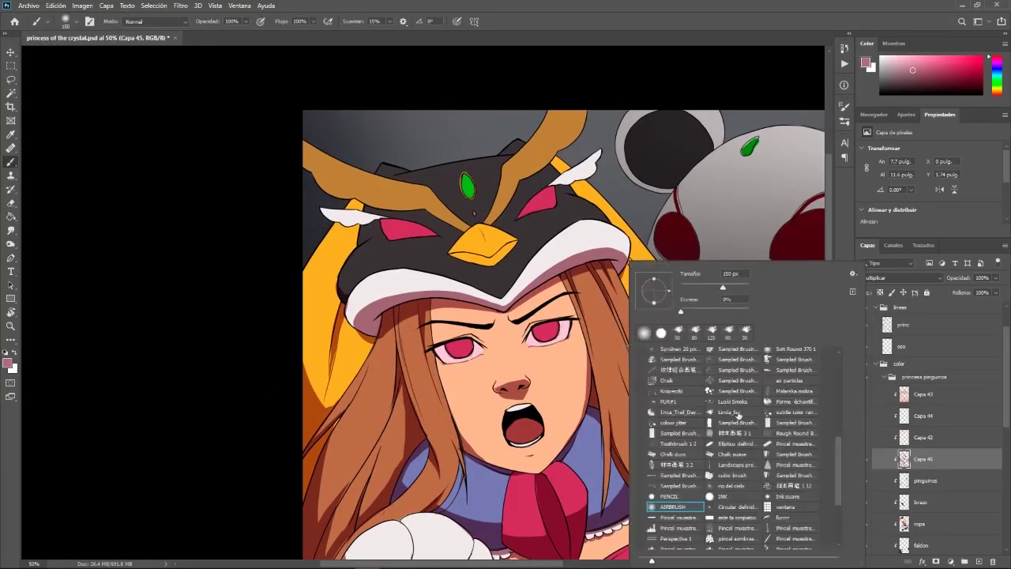
pyautogui.click(720, 496)
pyautogui.click(695, 287)
pyautogui.click(701, 82)
# Touch up the shadow edges along the princess's jaw and cheek with the brush on Capa 45
pyautogui.moveTo(715, 430); pyautogui.dragTo(705, 368)
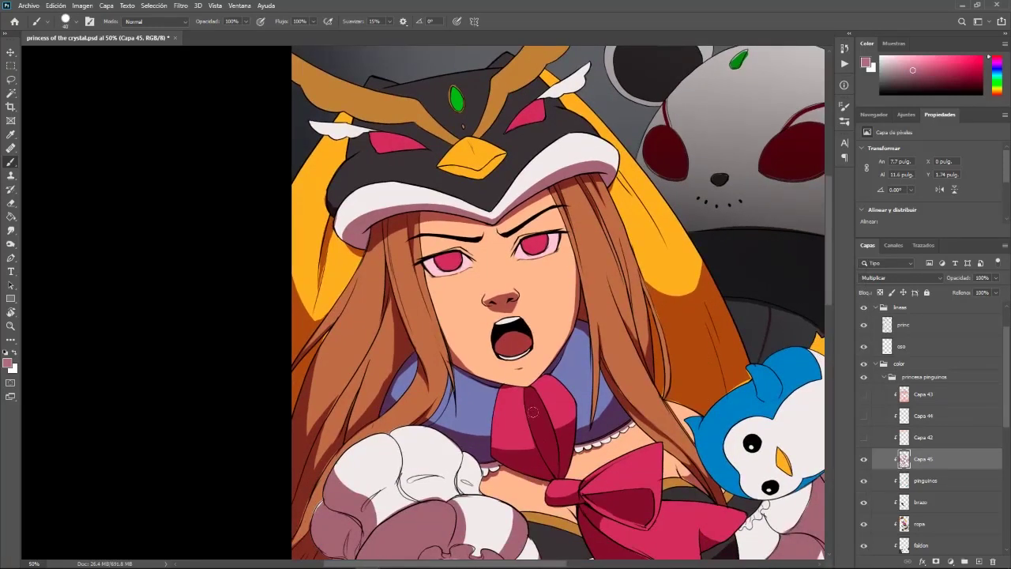
pyautogui.press('ctrl+KP_Add')
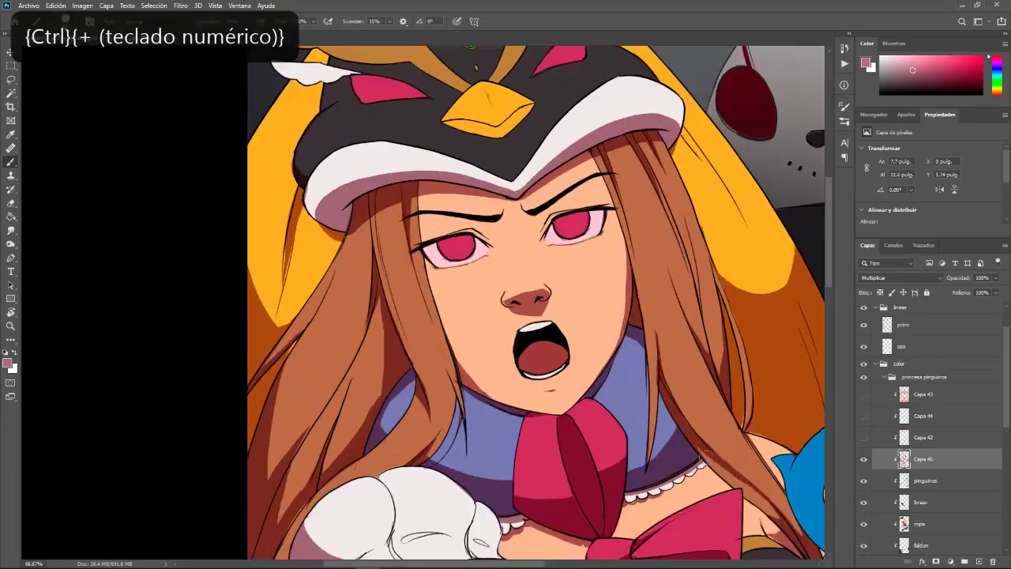
pyautogui.moveTo(692, 456); pyautogui.dragTo(742, 404)
pyautogui.press('r')
pyautogui.moveTo(755, 250); pyautogui.dragTo(705, 375)
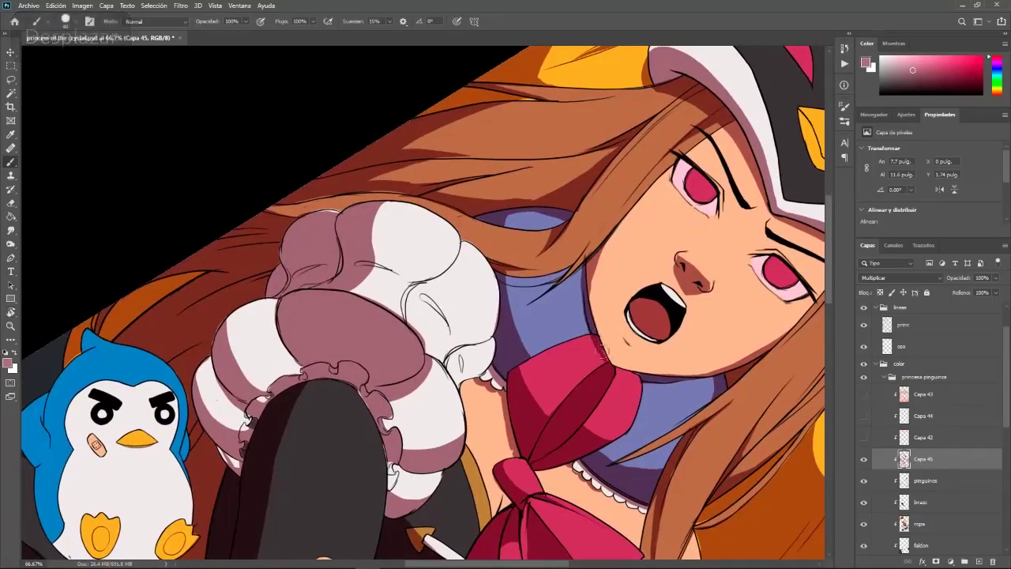
pyautogui.moveTo(593, 314); pyautogui.dragTo(588, 277)
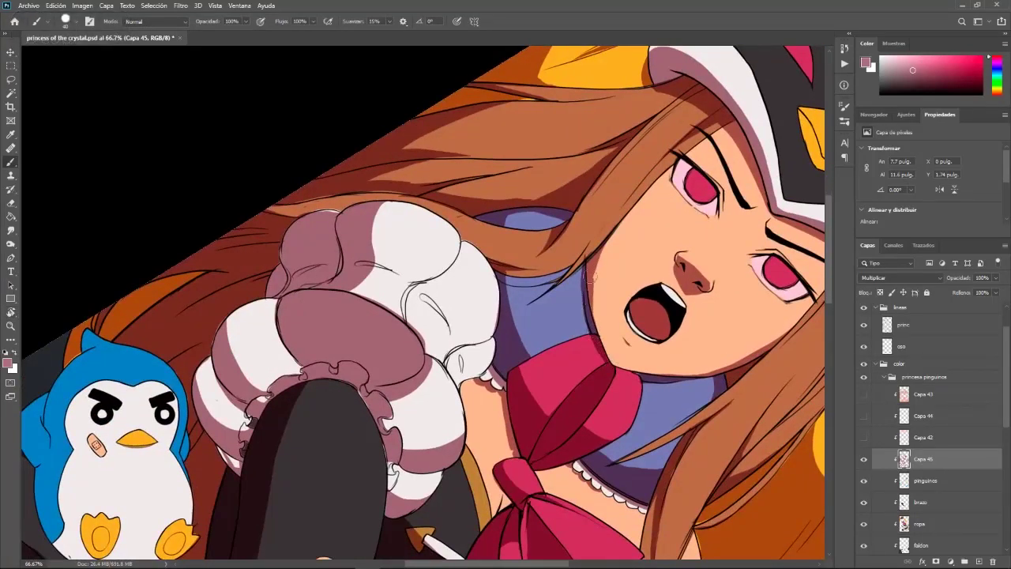
pyautogui.press('ctrl+KP_Add')
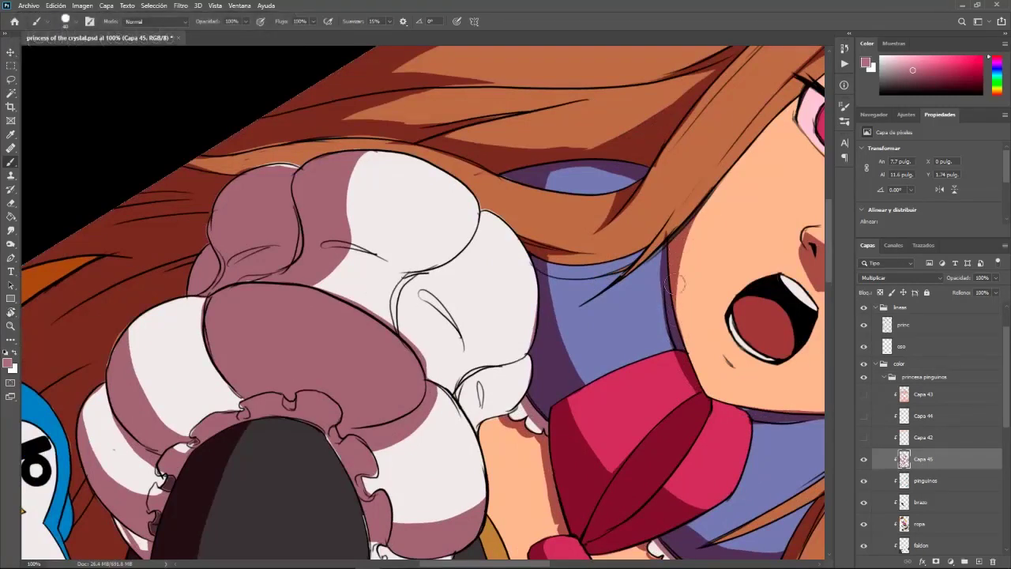
pyautogui.press('ctrl+KP_Subtract')
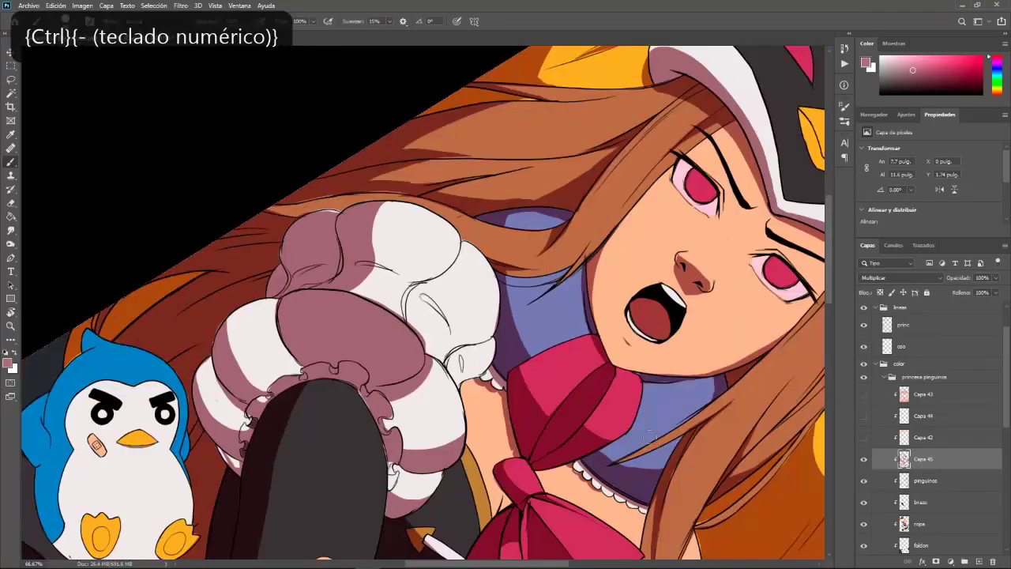
pyautogui.press('r')
pyautogui.moveTo(726, 533)
pyautogui.mouseDown()
pyautogui.moveTo(662, 98)
pyautogui.moveTo(670, 109)
pyautogui.mouseUp()
pyautogui.moveTo(598, 215); pyautogui.dragTo(674, 512)
pyautogui.press('r')
pyautogui.moveTo(443, 331); pyautogui.dragTo(451, 365)
pyautogui.moveTo(497, 389); pyautogui.dragTo(673, 469)
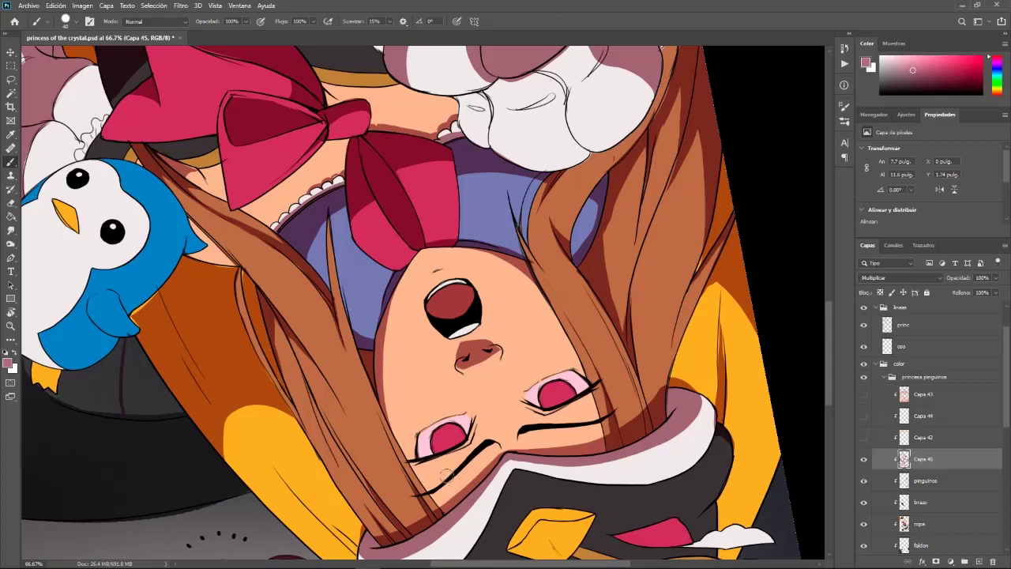
pyautogui.moveTo(464, 413); pyautogui.dragTo(593, 395)
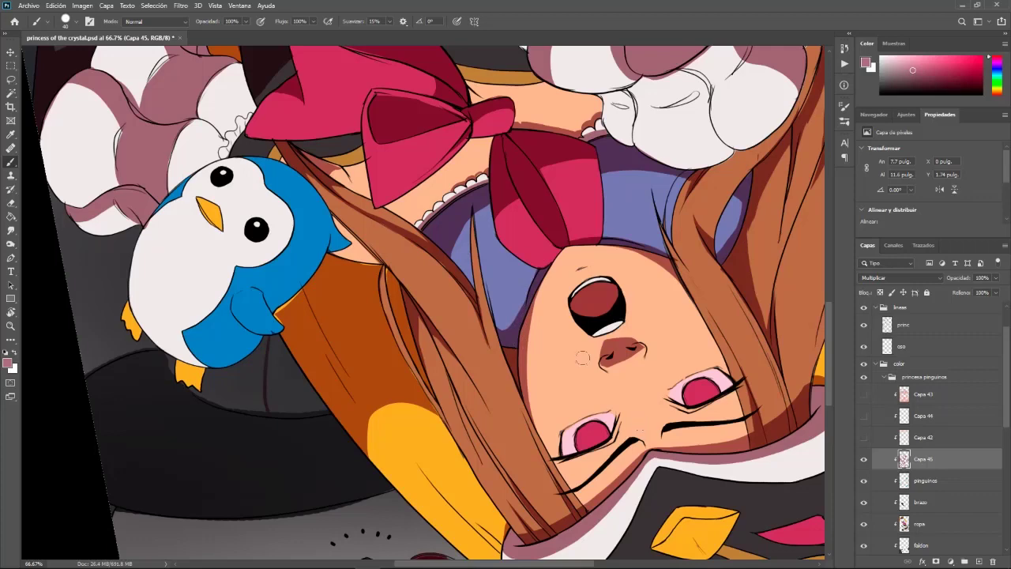
# Touch up the shadow edges of the hair, collar and bow around the face with the brush
pyautogui.press('space')
pyautogui.moveTo(647, 365)
pyautogui.mouseDown()
pyautogui.moveTo(712, 444)
pyautogui.moveTo(790, 297)
pyautogui.moveTo(734, 426)
pyautogui.moveTo(668, 439)
pyautogui.moveTo(763, 273)
pyautogui.moveTo(848, 355)
pyautogui.moveTo(878, 358)
pyautogui.mouseUp()
pyautogui.press('r')
pyautogui.press('space')
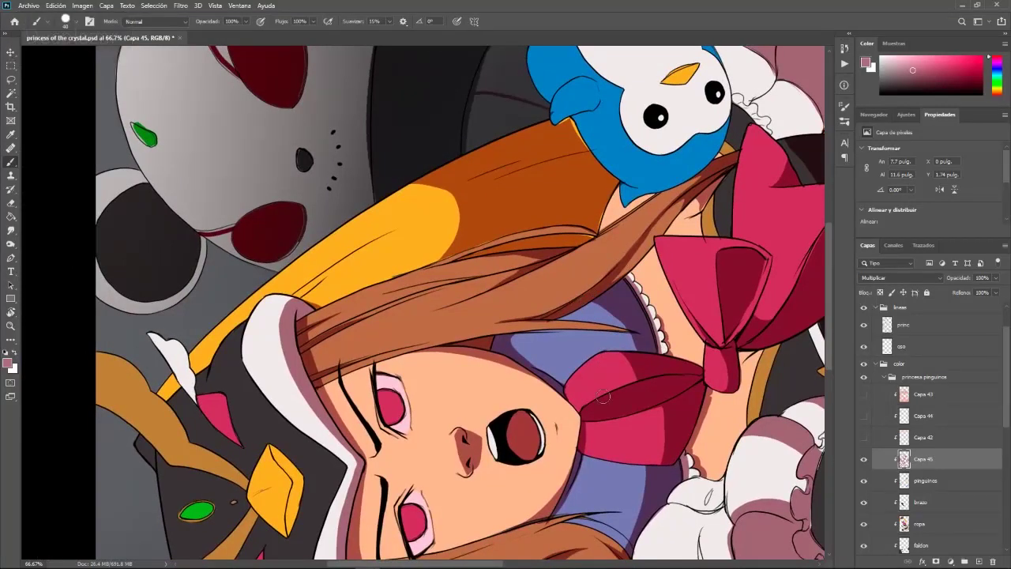
pyautogui.press('space')
pyautogui.moveTo(603, 397); pyautogui.dragTo(686, 318)
pyautogui.press('r')
pyautogui.press('space')
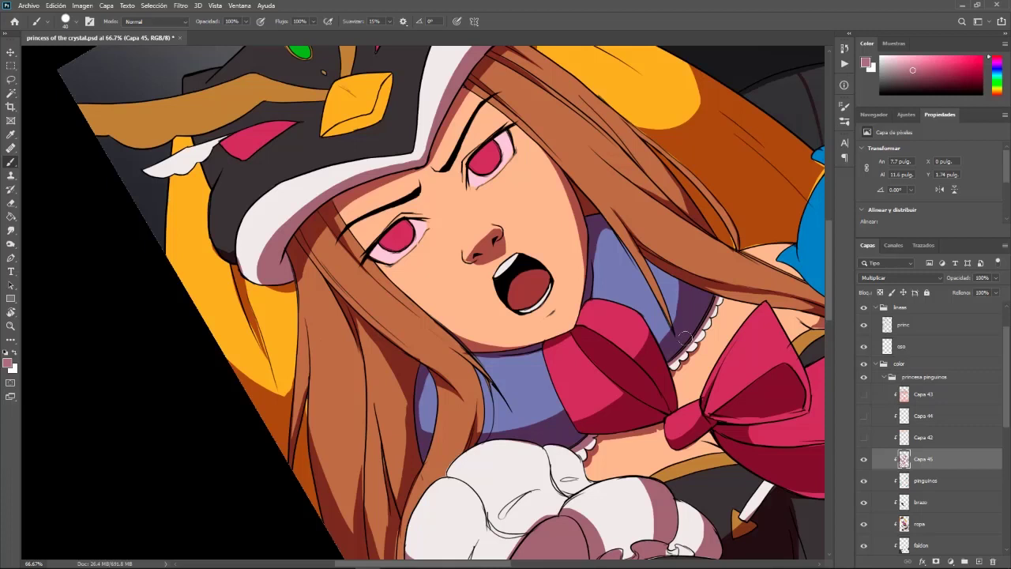
# Lasso the cast shadow beneath the hat horn nearer the panda, fill it with the sampled shadow colour and deselect
pyautogui.press('ctrl+KP_Subtract')
pyautogui.moveTo(606, 348); pyautogui.dragTo(681, 425)
pyautogui.press('l')
pyautogui.moveTo(681, 434)
pyautogui.mouseDown()
pyautogui.moveTo(719, 440)
pyautogui.moveTo(724, 451)
pyautogui.mouseUp()
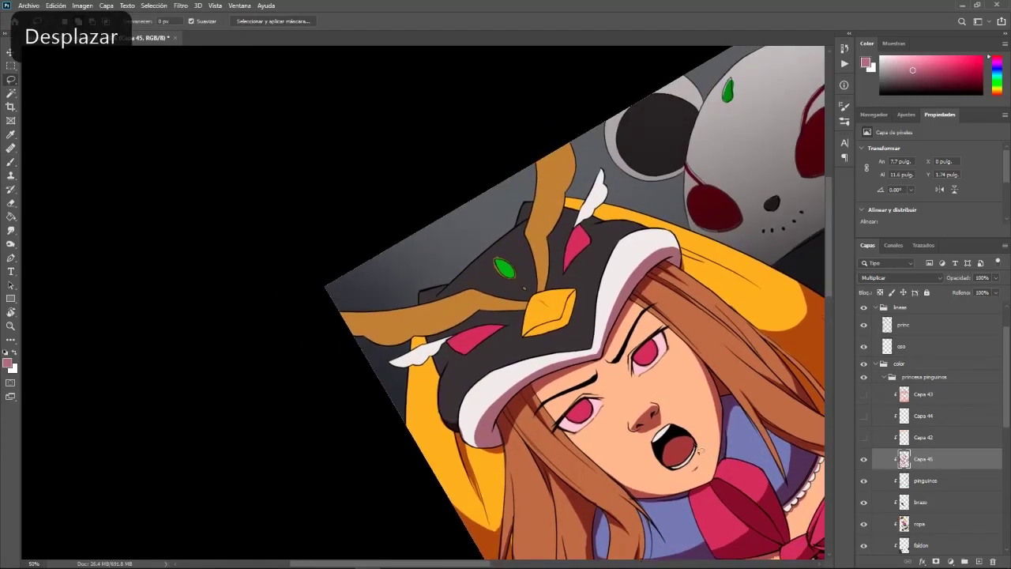
pyautogui.press('ctrl+KP_Add')
pyautogui.moveTo(659, 419)
pyautogui.mouseDown()
pyautogui.moveTo(575, 330)
pyautogui.moveTo(571, 304)
pyautogui.moveTo(603, 251)
pyautogui.moveTo(594, 233)
pyautogui.moveTo(557, 307)
pyautogui.moveTo(557, 371)
pyautogui.moveTo(553, 363)
pyautogui.moveTo(557, 373)
pyautogui.moveTo(559, 298)
pyautogui.moveTo(586, 210)
pyautogui.moveTo(581, 169)
pyautogui.moveTo(602, 183)
pyautogui.mouseUp()
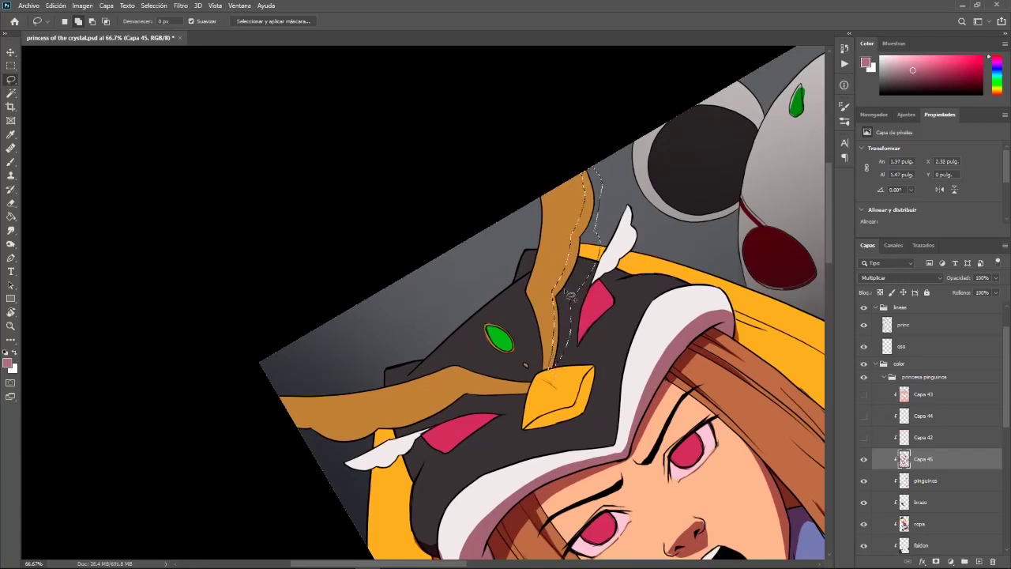
pyautogui.press('shift')
pyautogui.moveTo(687, 471); pyautogui.dragTo(635, 315)
pyautogui.press('g')
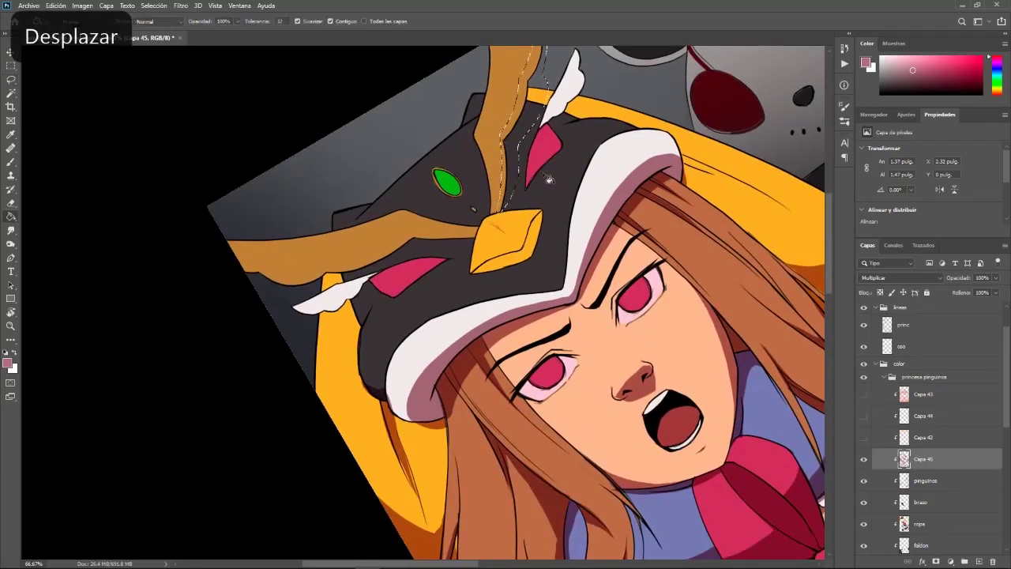
pyautogui.click(515, 150)
pyautogui.moveTo(646, 347); pyautogui.dragTo(695, 460)
pyautogui.hotkey('ctrl', 'd')
# Lasso the cast shadow beneath the hat horn farther from the panda, fill it with the same shadow colour and deselect
pyautogui.press('b')
pyautogui.press('shift')
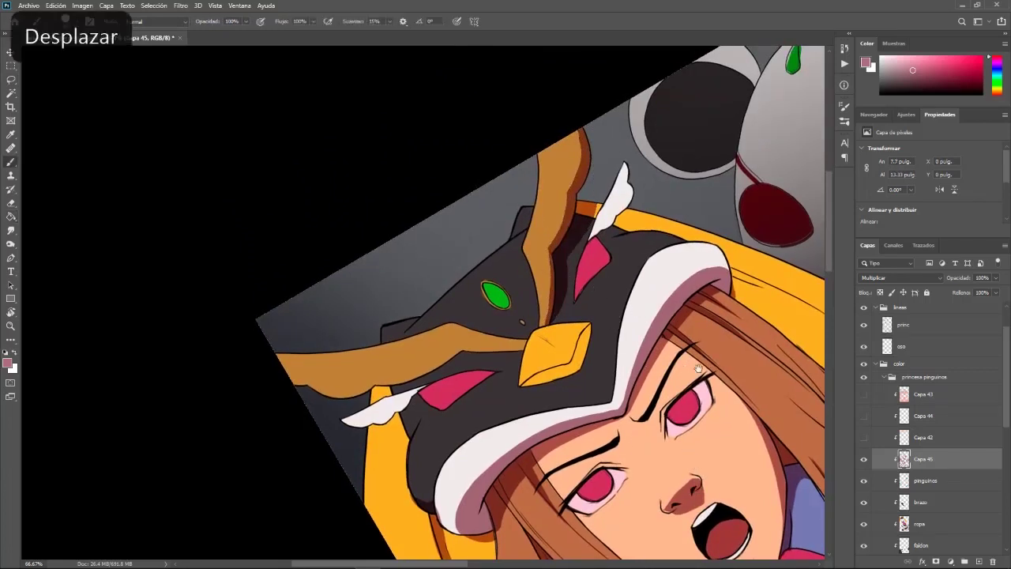
pyautogui.scroll(1, 685, 367)
pyautogui.press('r')
pyautogui.moveTo(749, 186)
pyautogui.mouseDown()
pyautogui.moveTo(763, 230)
pyautogui.moveTo(648, 501)
pyautogui.moveTo(413, 481)
pyautogui.mouseUp()
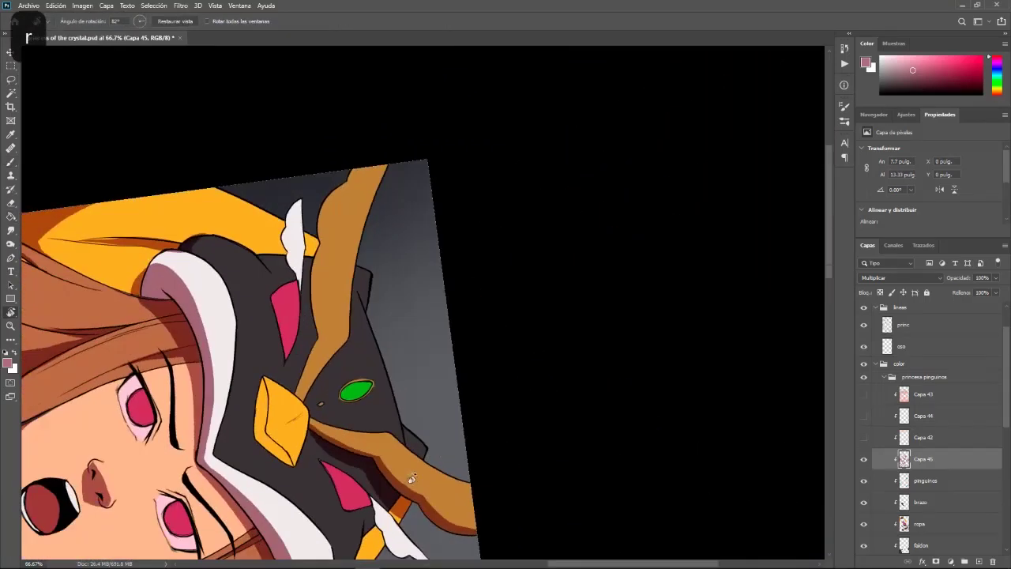
pyautogui.press('space')
pyautogui.moveTo(510, 416); pyautogui.dragTo(684, 445)
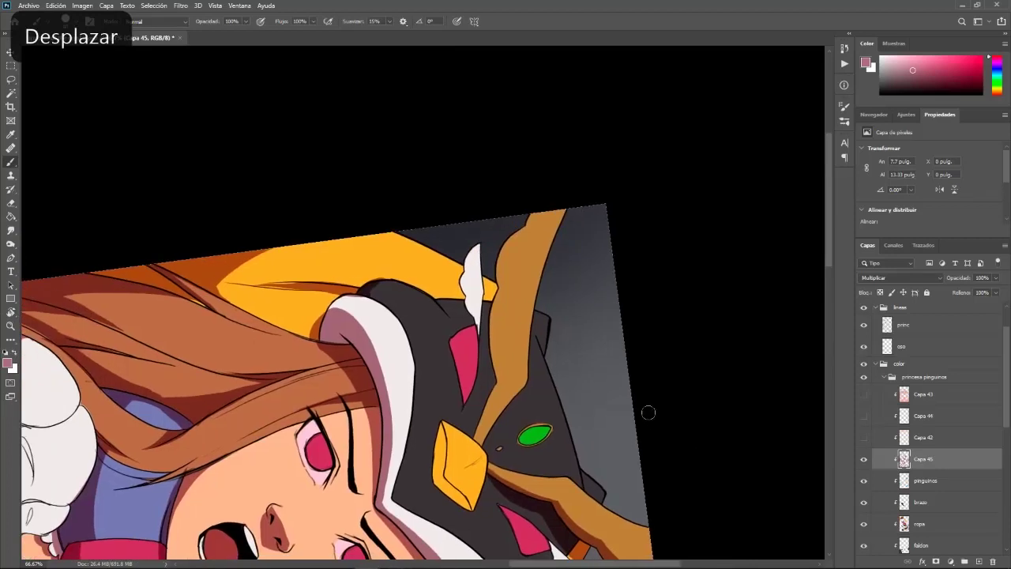
pyautogui.press('l')
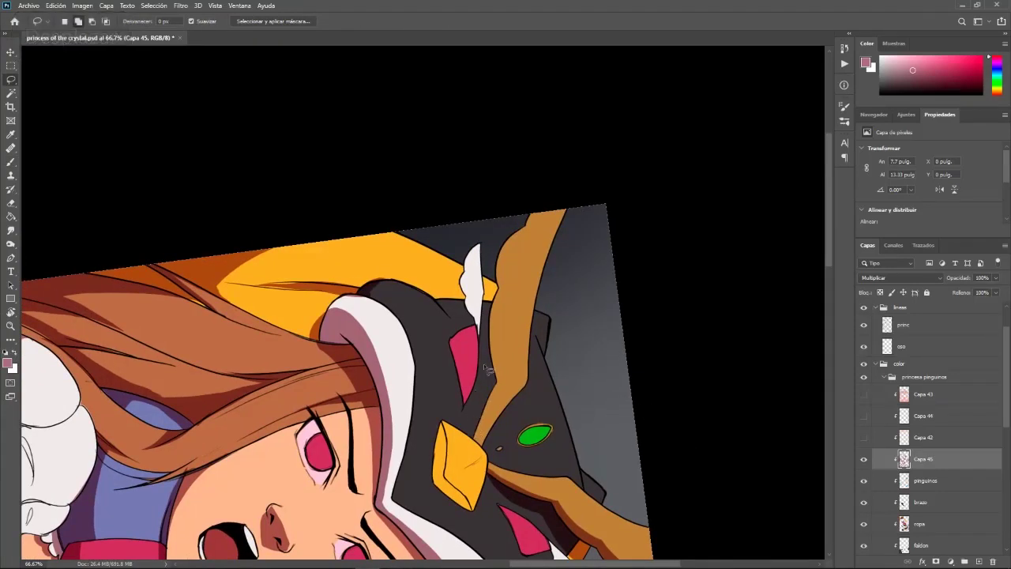
pyautogui.moveTo(470, 439)
pyautogui.mouseDown()
pyautogui.moveTo(486, 379)
pyautogui.moveTo(486, 261)
pyautogui.moveTo(517, 214)
pyautogui.moveTo(535, 207)
pyautogui.moveTo(505, 285)
pyautogui.mouseUp()
pyautogui.moveTo(496, 342)
pyautogui.mouseDown()
pyautogui.moveTo(502, 380)
pyautogui.moveTo(483, 445)
pyautogui.moveTo(472, 439)
pyautogui.mouseUp()
pyautogui.press('g')
pyautogui.click(483, 416)
pyautogui.hotkey('ctrl', 'd')
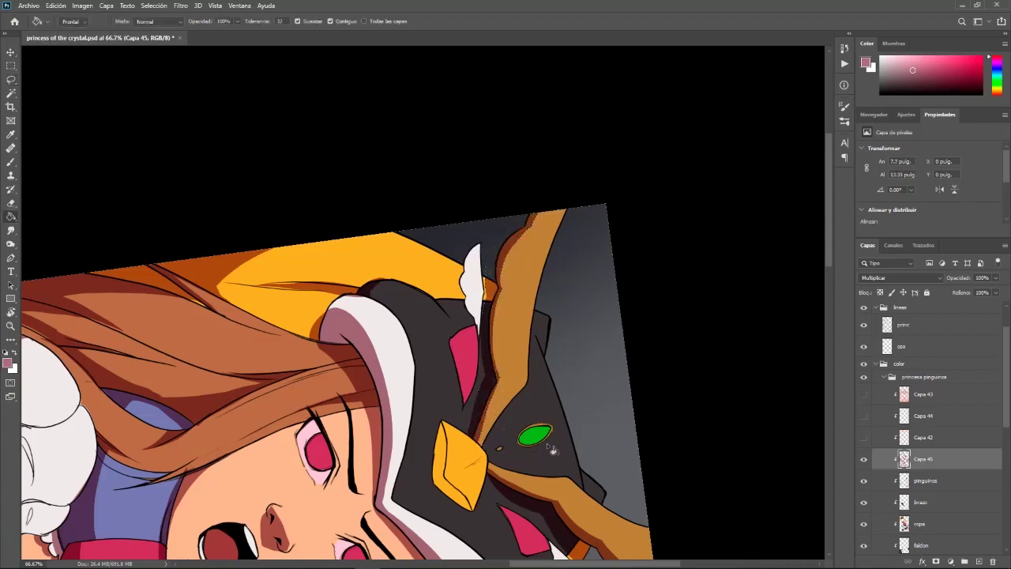
# Extend the shadow between the beak and the panda-side horn with a lassoed area filled in the shadow colour, and deselect
pyautogui.press('Escape')
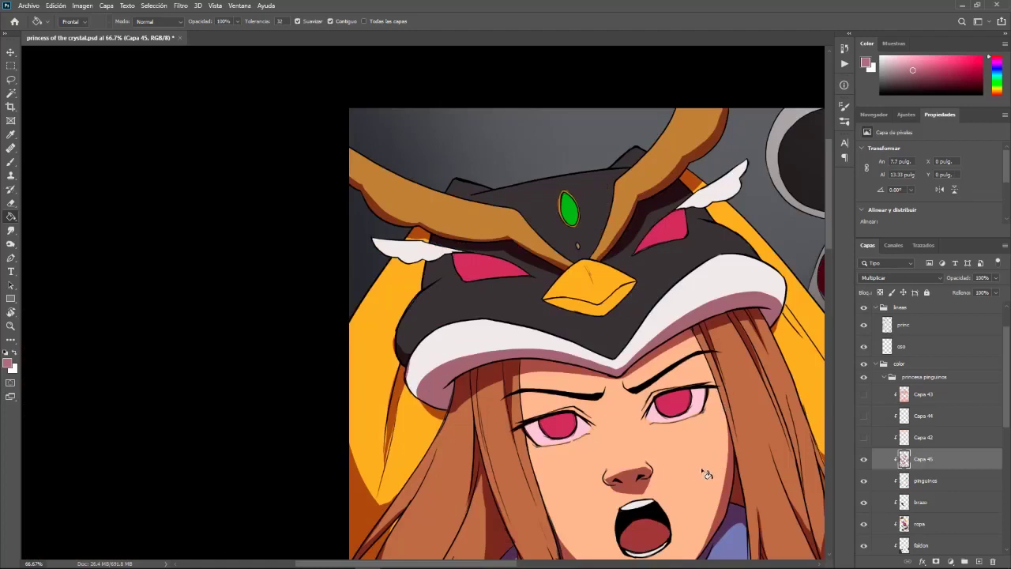
pyautogui.press('l')
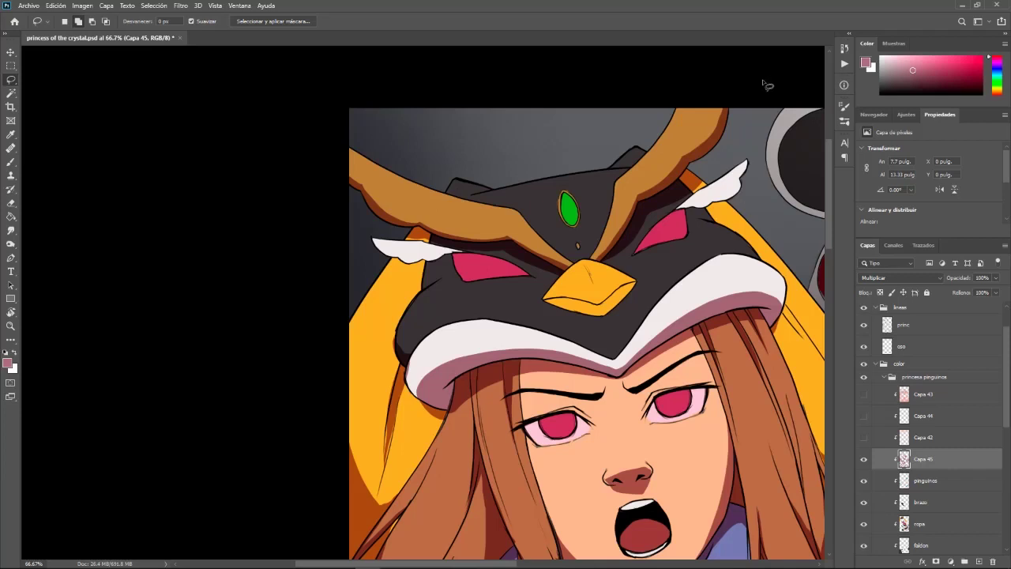
pyautogui.moveTo(698, 347)
pyautogui.mouseDown()
pyautogui.moveTo(728, 417)
pyautogui.moveTo(712, 408)
pyautogui.moveTo(705, 421)
pyautogui.moveTo(659, 430)
pyautogui.moveTo(553, 425)
pyautogui.moveTo(574, 360)
pyautogui.moveTo(591, 370)
pyautogui.moveTo(639, 299)
pyautogui.mouseUp()
pyautogui.press('ctrl+KP_Add')
pyautogui.press('g')
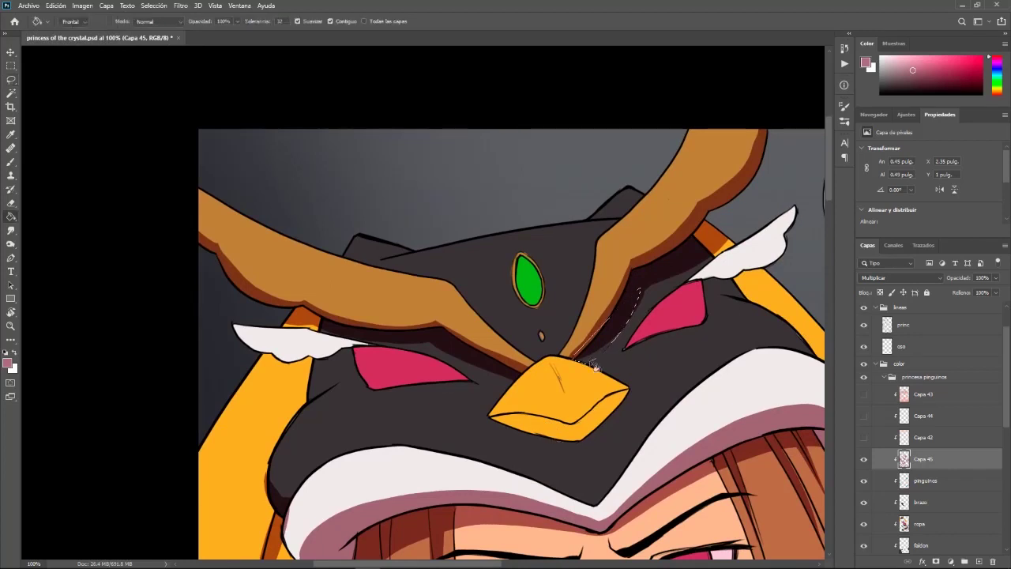
pyautogui.hotkey('ctrl', 'd')
pyautogui.press('b')
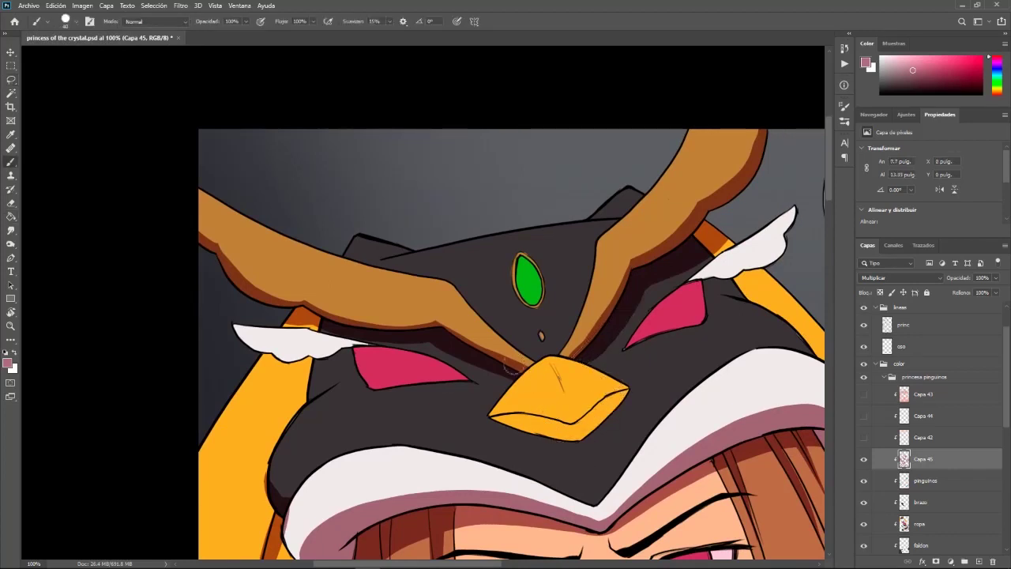
# Lasso the beak's underside and its cast shadow on the hat, fill the area with the shadow colour and deselect
pyautogui.press('space')
pyautogui.moveTo(693, 506)
pyautogui.mouseDown()
pyautogui.moveTo(693, 406)
pyautogui.moveTo(693, 519)
pyautogui.mouseUp()
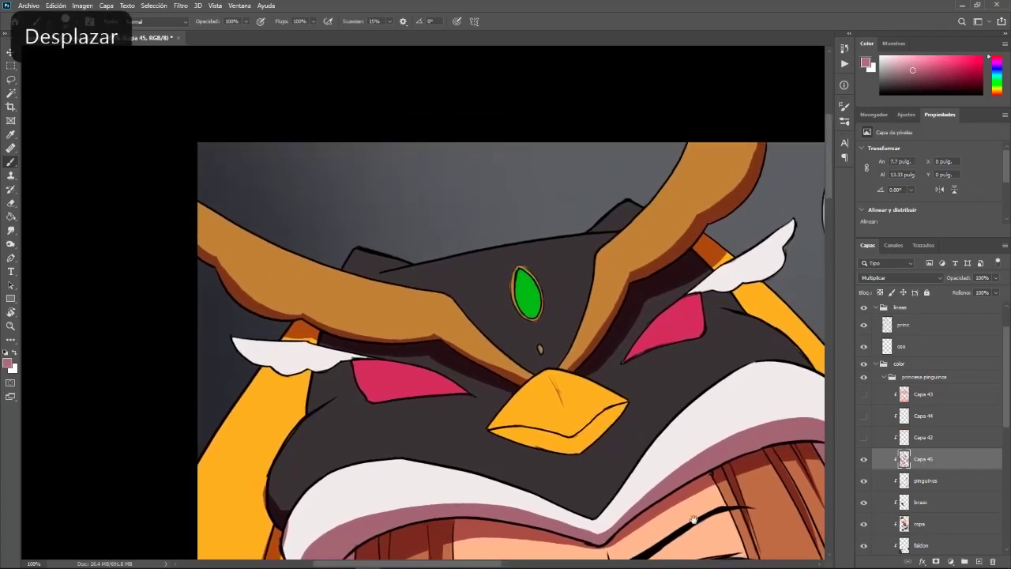
pyautogui.press('k')
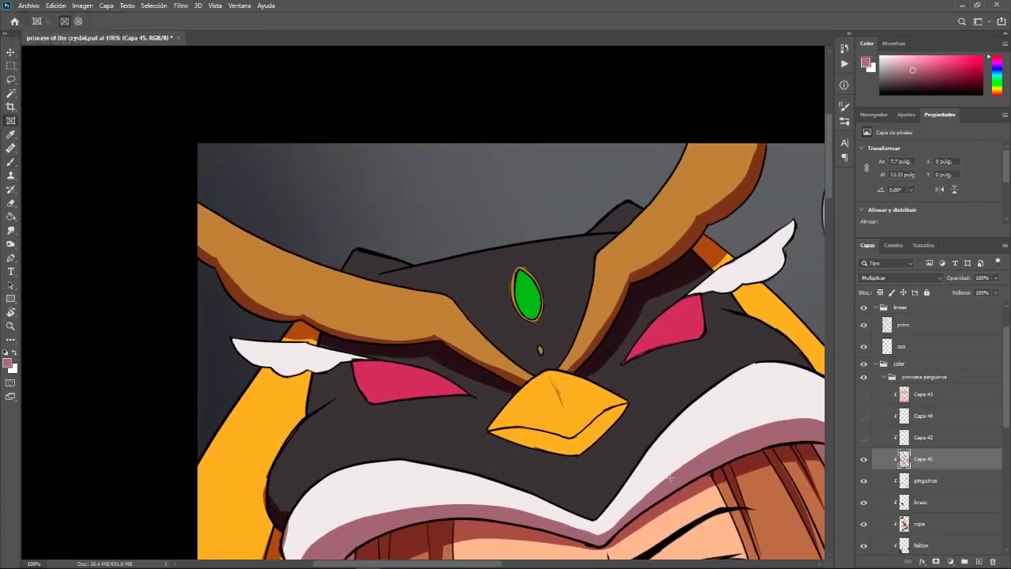
pyautogui.press('ctrl+KP_Subtract')
pyautogui.press('space')
pyautogui.moveTo(668, 480); pyautogui.dragTo(710, 447)
pyautogui.press('r')
pyautogui.moveTo(520, 365); pyautogui.dragTo(303, 320)
pyautogui.press('space')
pyautogui.moveTo(482, 497); pyautogui.dragTo(677, 369)
pyautogui.press('ctrl+KP_Add')
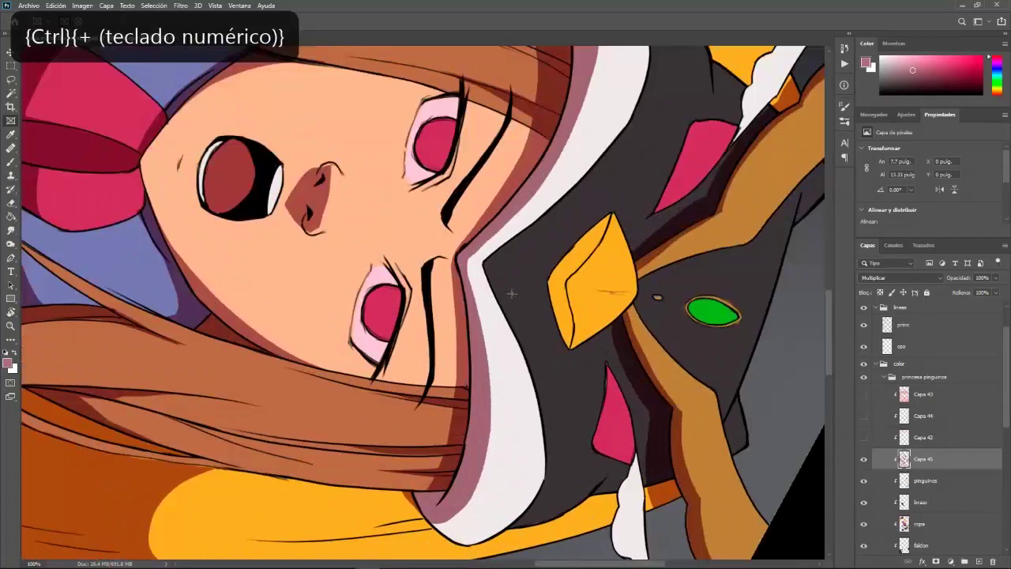
pyautogui.press('l')
pyautogui.click(568, 346)
pyautogui.moveTo(536, 308)
pyautogui.mouseDown()
pyautogui.moveTo(538, 256)
pyautogui.moveTo(614, 221)
pyautogui.moveTo(561, 293)
pyautogui.moveTo(569, 346)
pyautogui.mouseUp()
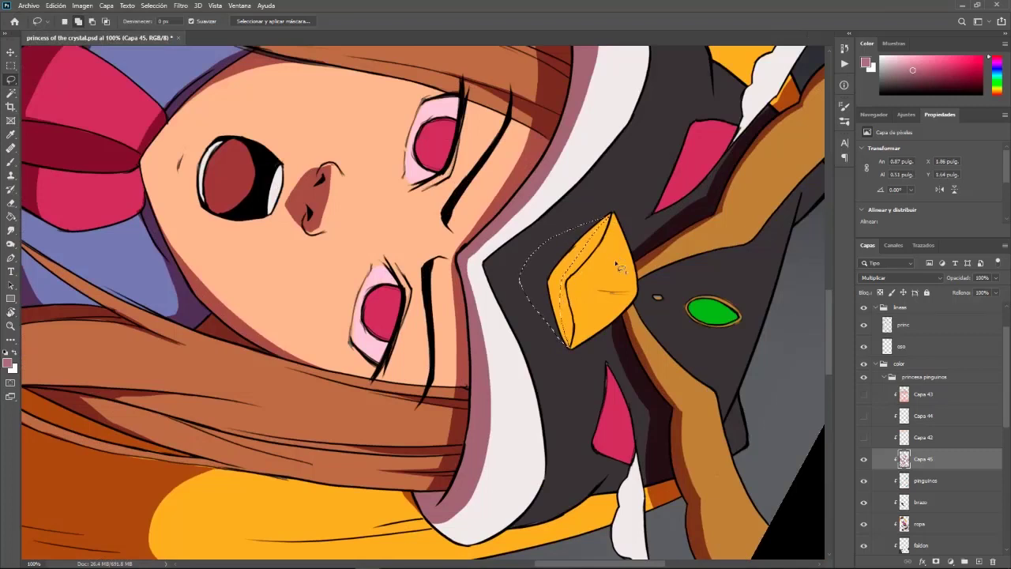
pyautogui.press('r')
pyautogui.press('Escape')
pyautogui.press('g')
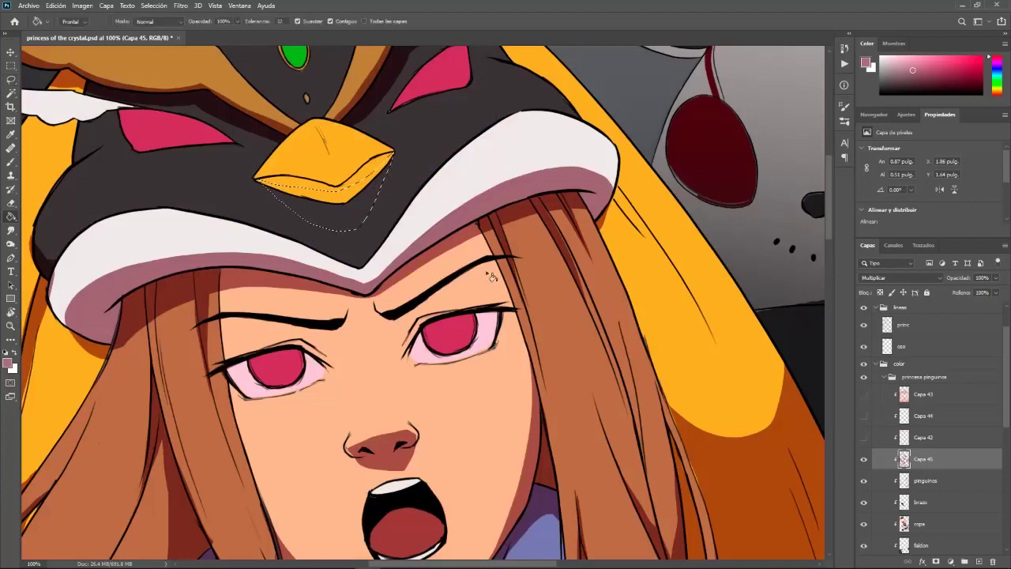
pyautogui.click(369, 203)
pyautogui.hotkey('ctrl', 'd')
# Lasso the small shadows beneath both white wings on the hat, fill them with the shadow colour and deselect
pyautogui.moveTo(508, 294); pyautogui.dragTo(737, 415)
pyautogui.press('b')
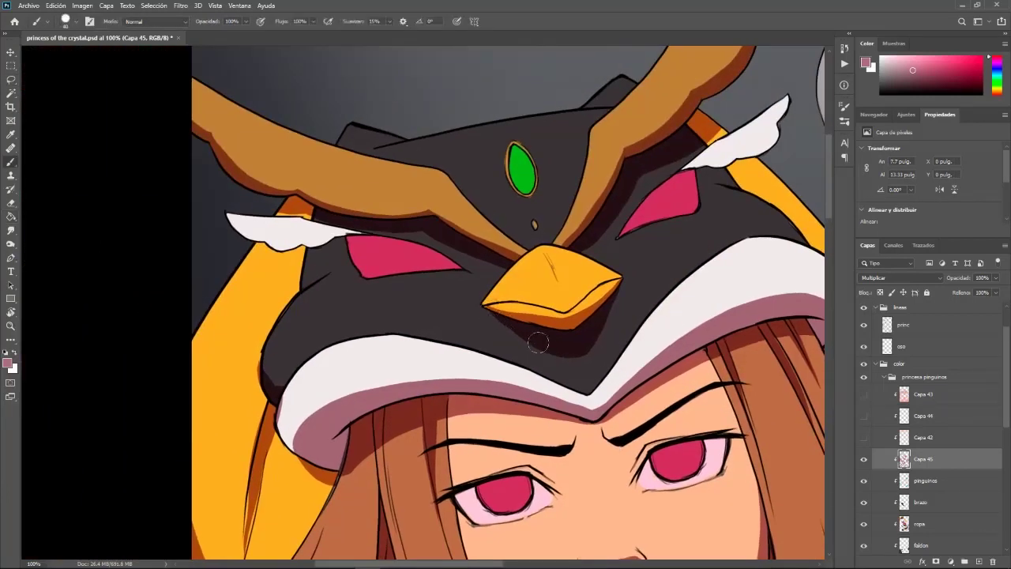
pyautogui.moveTo(685, 383); pyautogui.dragTo(717, 413)
pyautogui.hotkey('ctrl', '-')
pyautogui.hotkey('ctrl', '-')
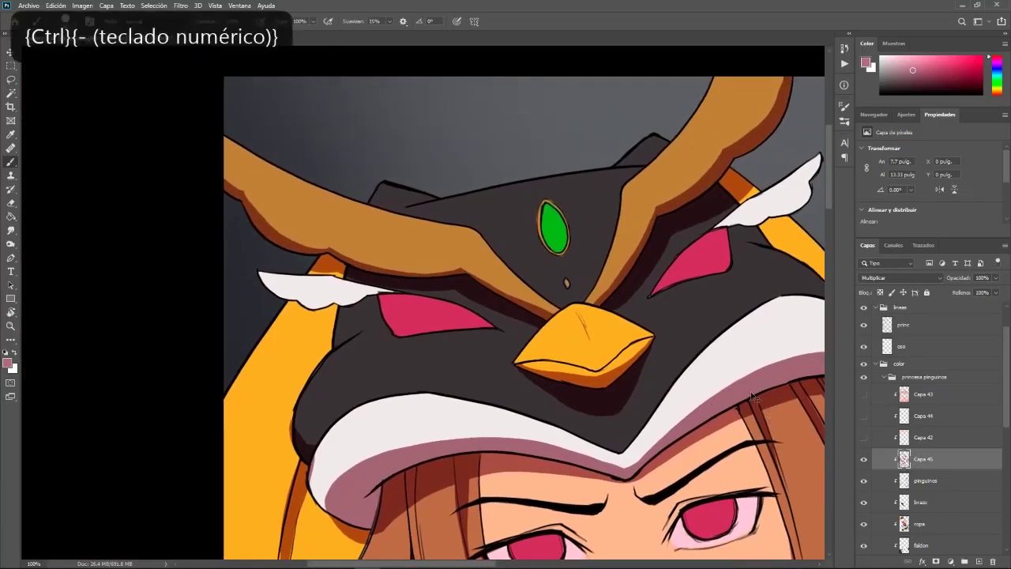
pyautogui.moveTo(748, 458); pyautogui.dragTo(750, 305)
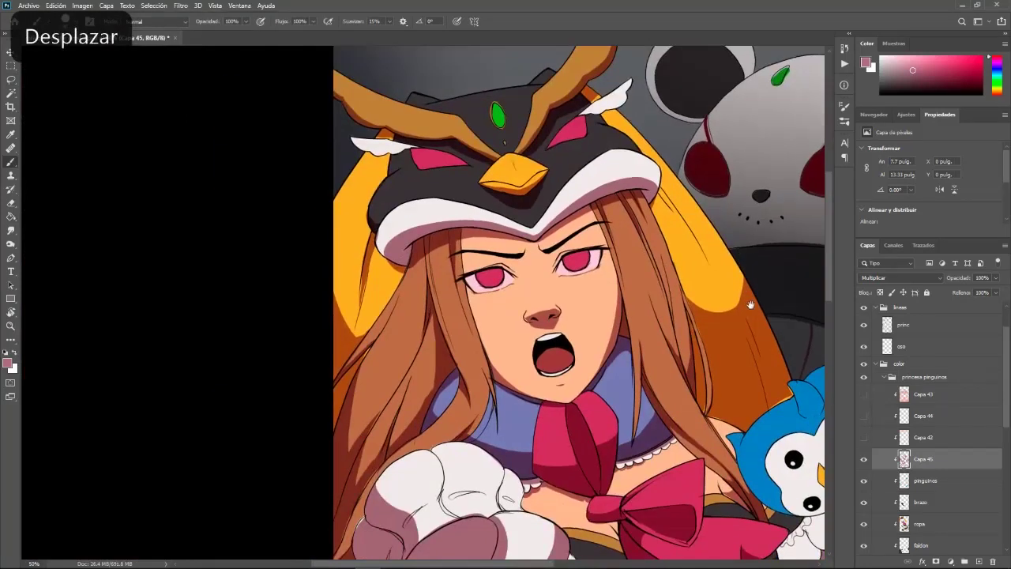
pyautogui.press('ctrl+KP_Add')
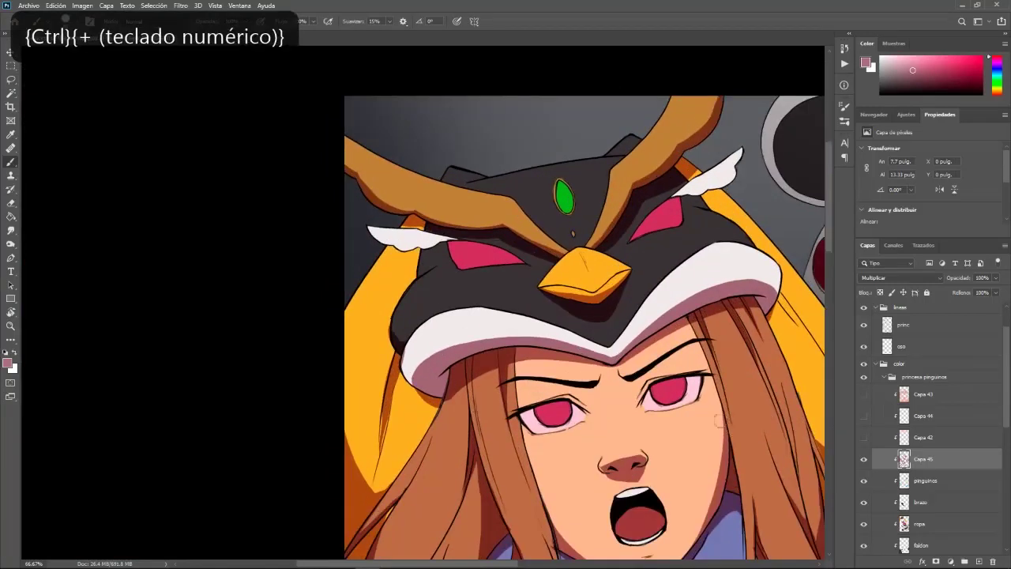
pyautogui.press('ctrl+KP_Add')
pyautogui.press('l')
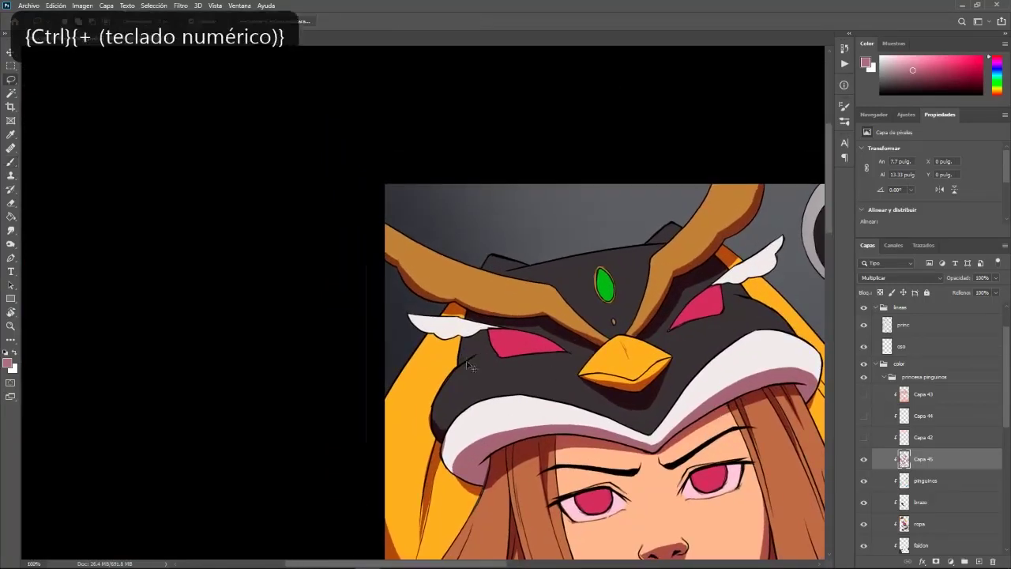
pyautogui.moveTo(480, 361)
pyautogui.mouseDown()
pyautogui.moveTo(491, 387)
pyautogui.moveTo(477, 387)
pyautogui.mouseUp()
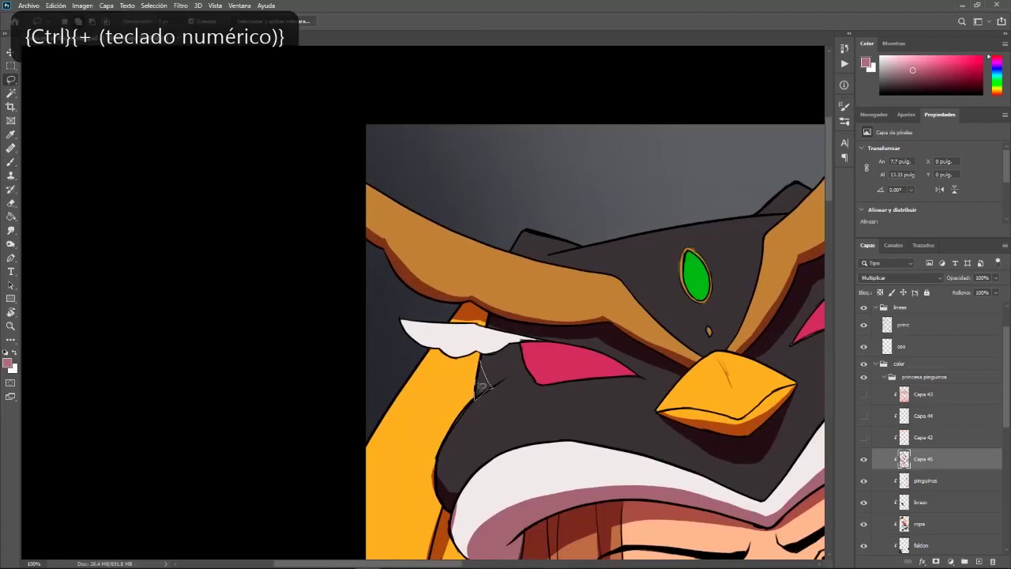
pyautogui.hscroll(5, 483, 387)
pyautogui.moveTo(589, 314)
pyautogui.mouseDown()
pyautogui.moveTo(584, 292)
pyautogui.moveTo(605, 318)
pyautogui.moveTo(588, 292)
pyautogui.mouseUp()
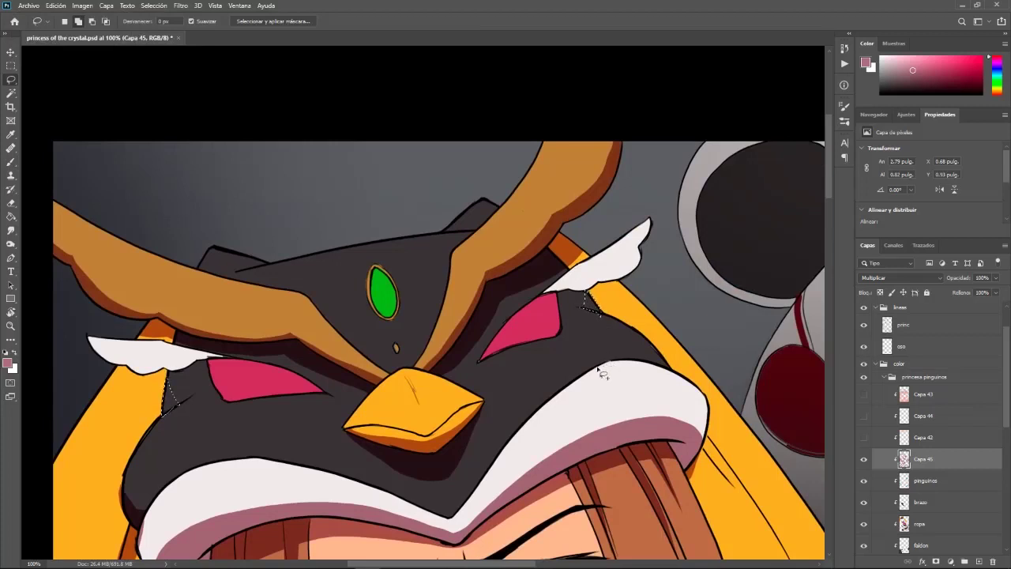
pyautogui.press('alt')
pyautogui.press('g')
pyautogui.click(590, 302)
pyautogui.hotkey('ctrl', 'd')
# Shade the two dark tufts behind the hat horns with the brush, using a lassoed area for the one farther from the panda
pyautogui.moveTo(613, 346); pyautogui.dragTo(802, 292)
pyautogui.press('b')
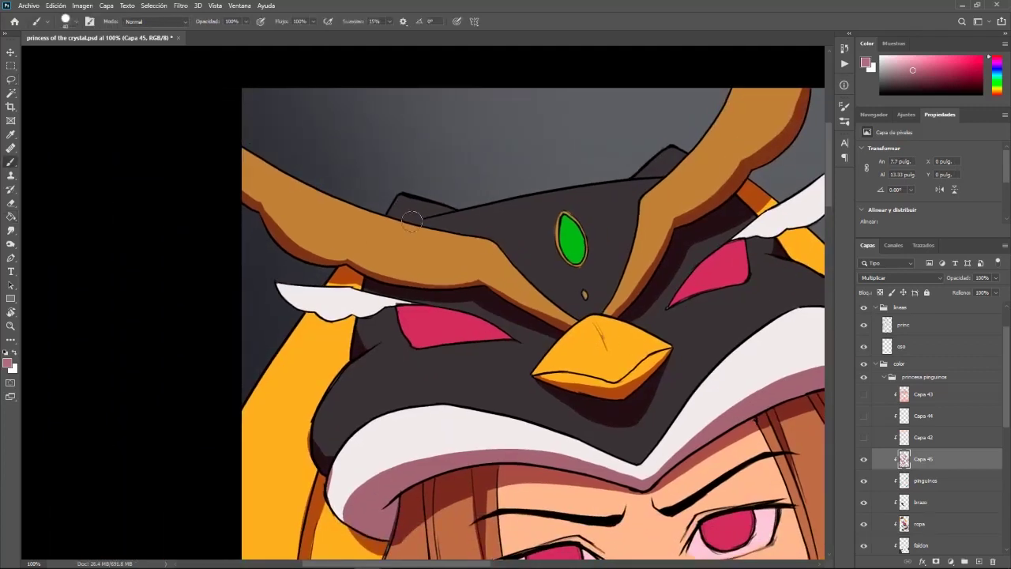
pyautogui.press('l')
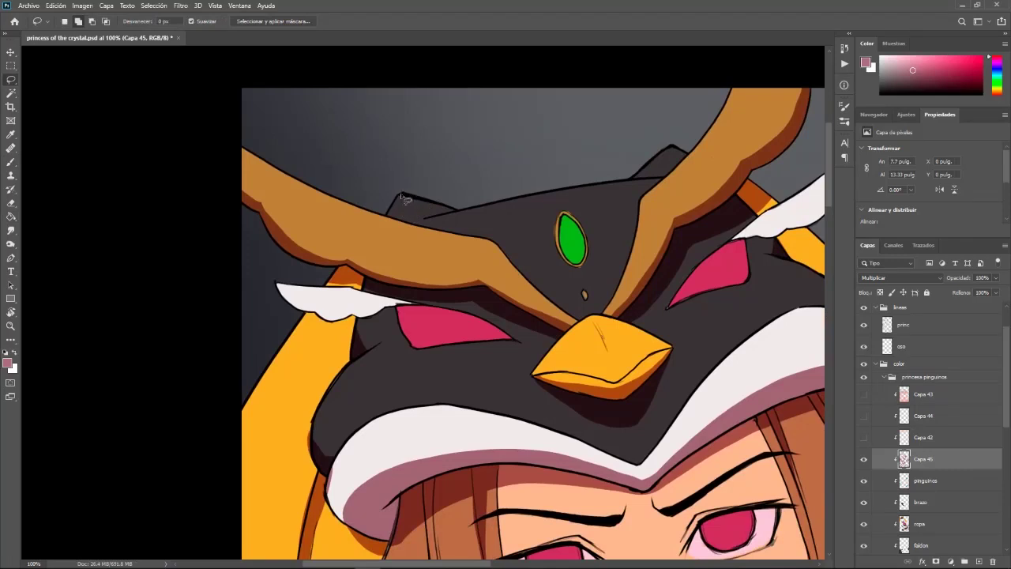
pyautogui.moveTo(386, 213)
pyautogui.mouseDown()
pyautogui.moveTo(404, 169)
pyautogui.moveTo(398, 220)
pyautogui.moveTo(382, 207)
pyautogui.moveTo(397, 217)
pyautogui.mouseUp()
pyautogui.moveTo(406, 215)
pyautogui.mouseDown()
pyautogui.moveTo(437, 269)
pyautogui.moveTo(396, 212)
pyautogui.mouseUp()
pyautogui.press('b')
pyautogui.hotkey('ctrl', 'd')
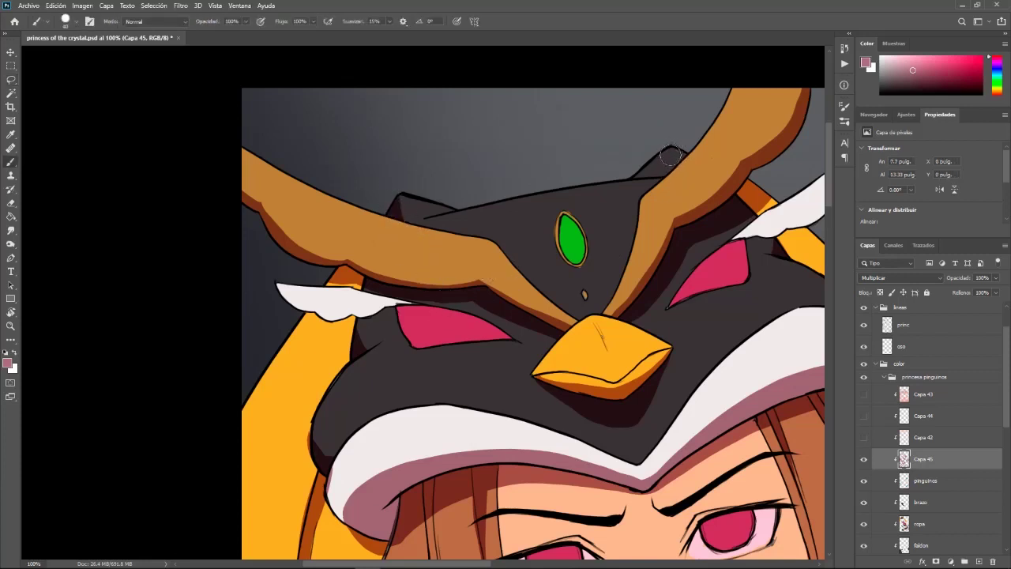
pyautogui.moveTo(672, 149); pyautogui.dragTo(671, 167)
# Lasso a shadow on the hat's panda-side edge just above the white brim, paint it in and deselect
pyautogui.moveTo(761, 447); pyautogui.dragTo(541, 432)
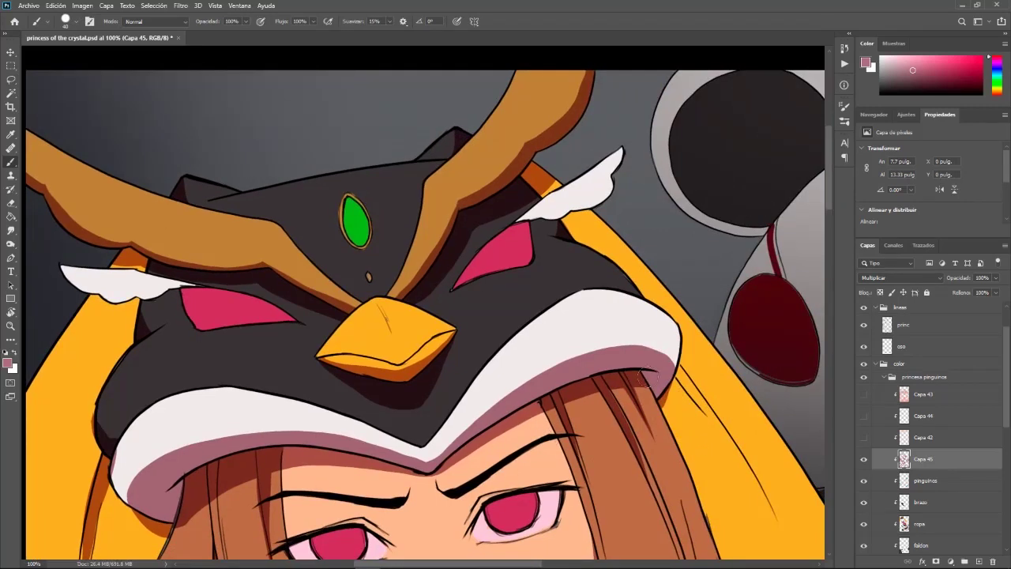
pyautogui.press('l')
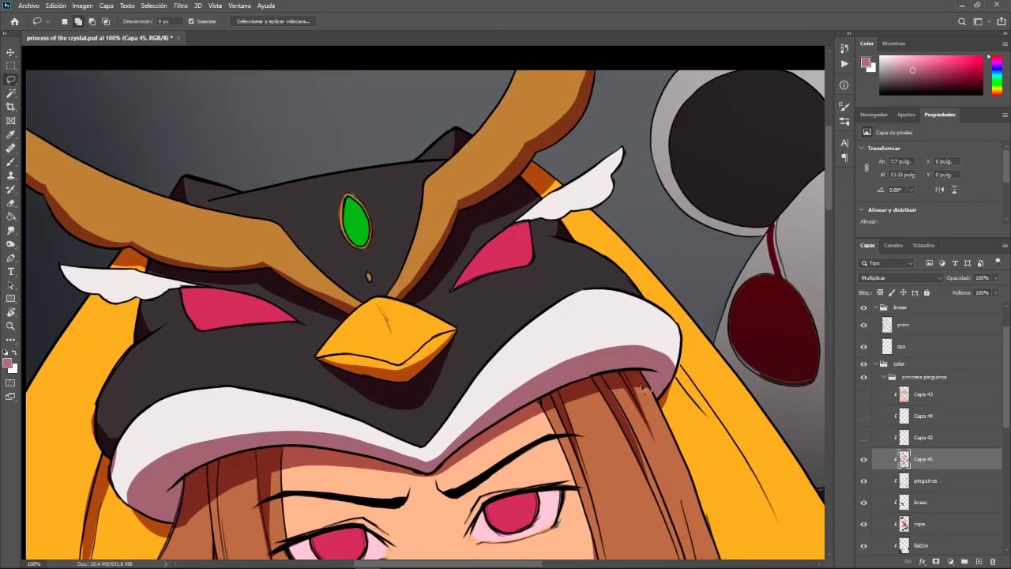
pyautogui.moveTo(612, 290)
pyautogui.mouseDown()
pyautogui.moveTo(649, 308)
pyautogui.moveTo(612, 264)
pyautogui.mouseUp()
pyautogui.press('b')
pyautogui.hotkey('ctrl', 'd')
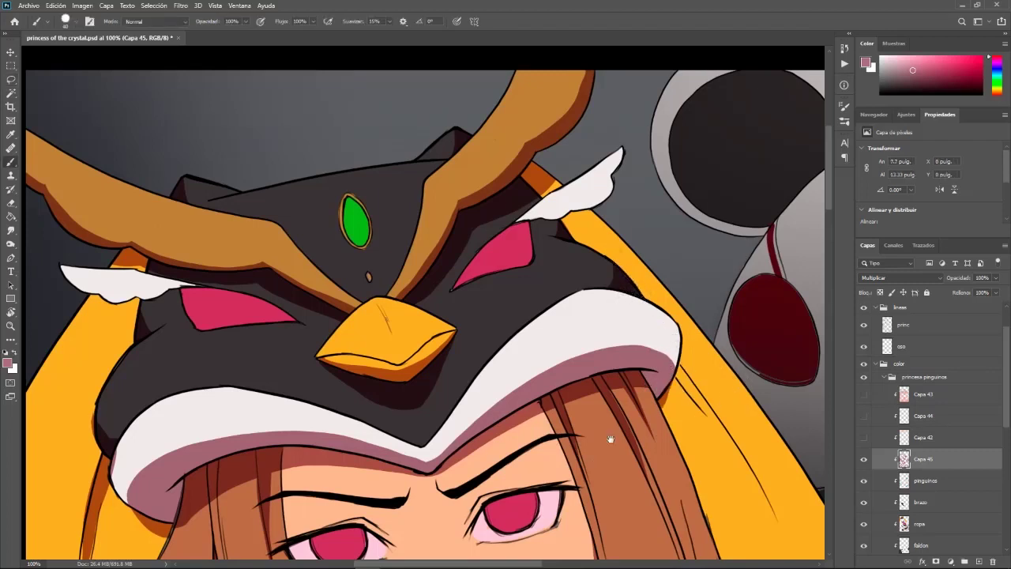
# Lasso the hat's dark edge above the brim on the side away from the panda and paint its shadow
pyautogui.moveTo(614, 464); pyautogui.dragTo(799, 406)
pyautogui.press('l')
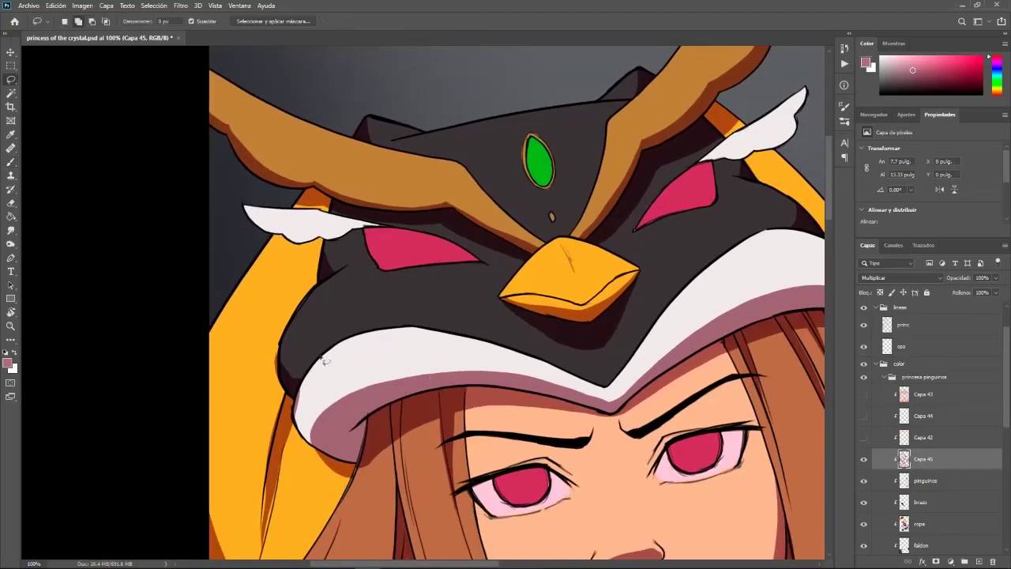
pyautogui.moveTo(282, 340)
pyautogui.mouseDown()
pyautogui.moveTo(309, 376)
pyautogui.moveTo(299, 395)
pyautogui.moveTo(281, 366)
pyautogui.moveTo(284, 338)
pyautogui.mouseUp()
pyautogui.press('b')
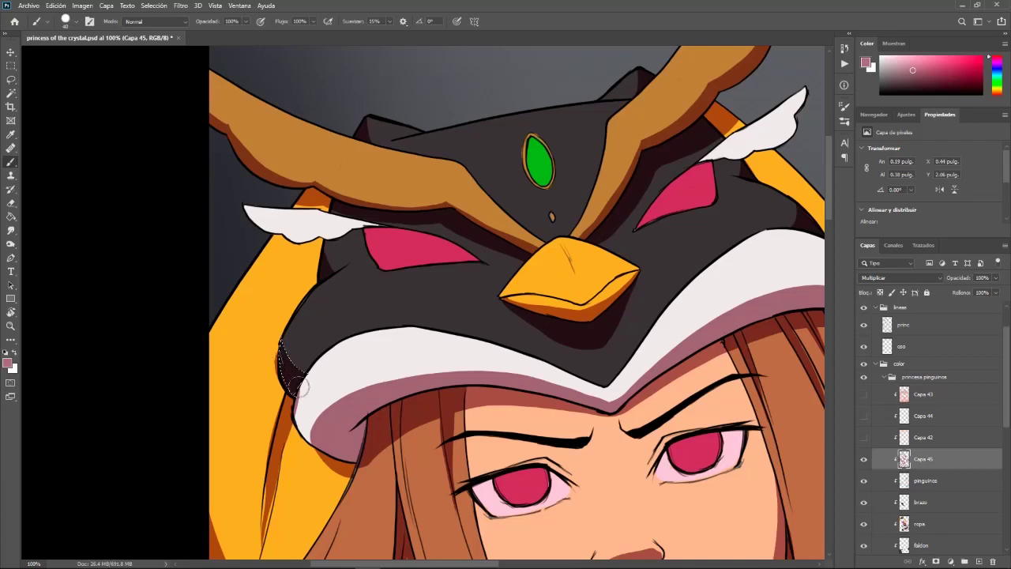
# Save the document with the finished hat shadows
pyautogui.moveTo(764, 426); pyautogui.dragTo(585, 448)
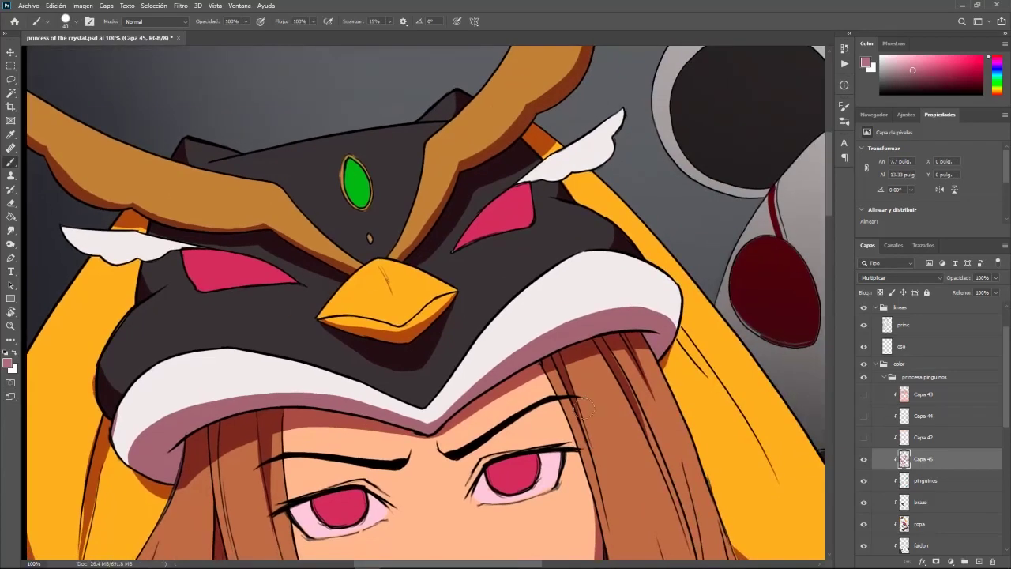
pyautogui.press('ctrl+KP_Subtract')
pyautogui.press('ctrl+KP_Add')
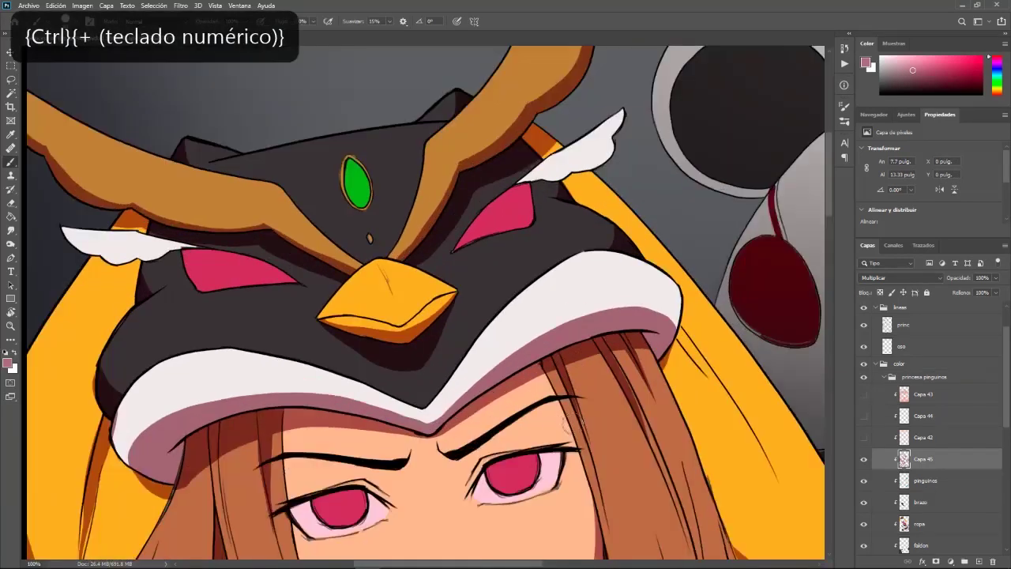
pyautogui.hotkey('ctrl', '0')
pyautogui.hotkey('ctrl', 's')
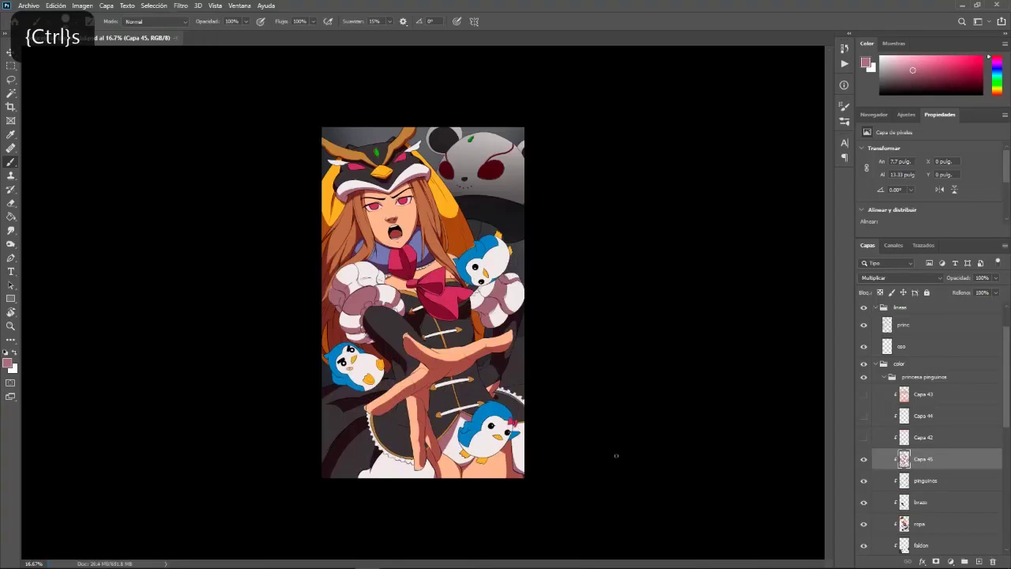
# On the pinguinos layer, select the angry penguin with the Magic Wand and add its inner details with the Lasso
pyautogui.press('ctrl+KP_Add')
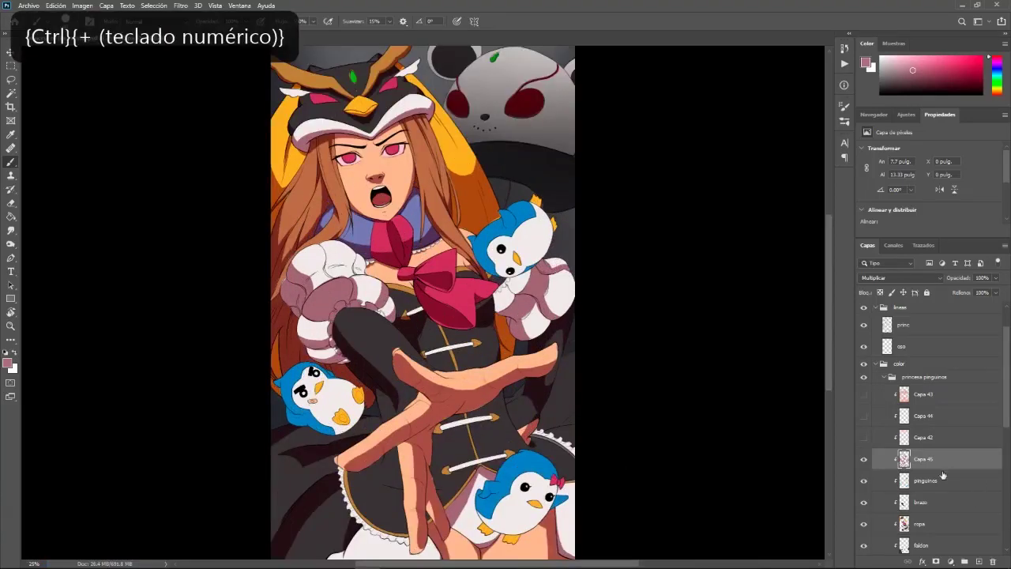
pyautogui.click(938, 481)
pyautogui.press('w')
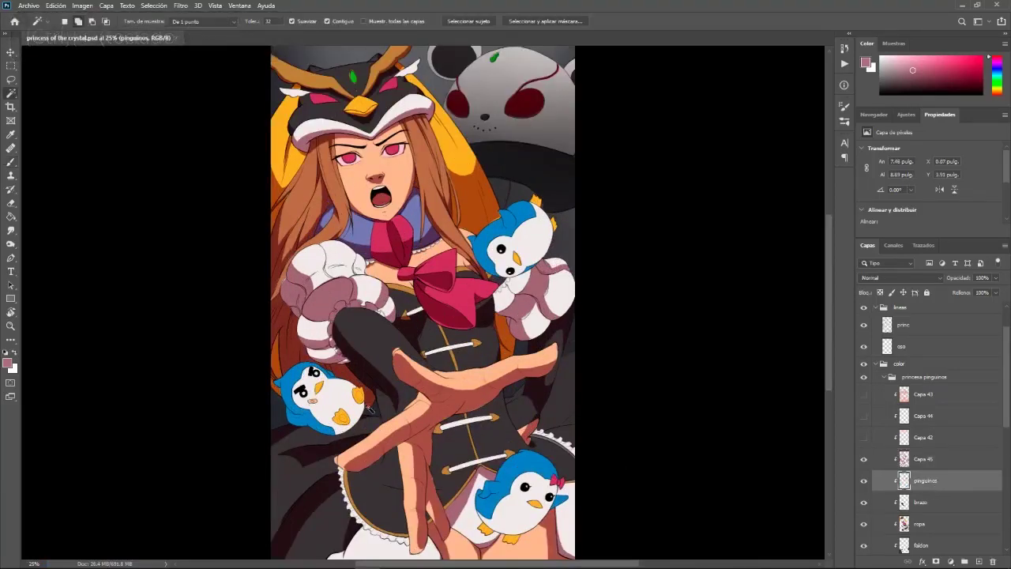
pyautogui.click(321, 395)
pyautogui.press('l')
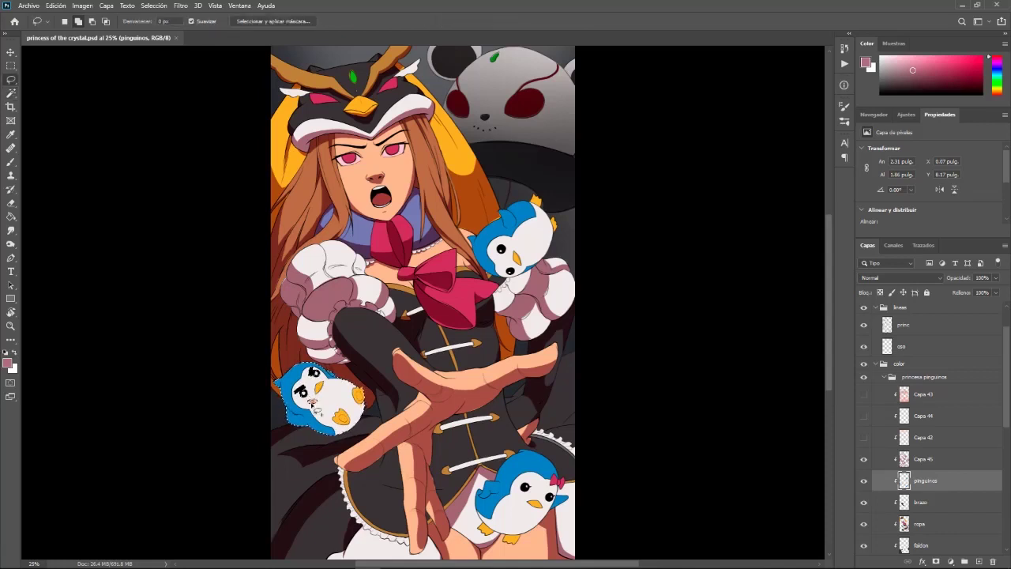
pyautogui.press('ctrl+KP_Add')
pyautogui.press('ctrl+KP_Add')
pyautogui.moveTo(438, 477); pyautogui.dragTo(750, 315)
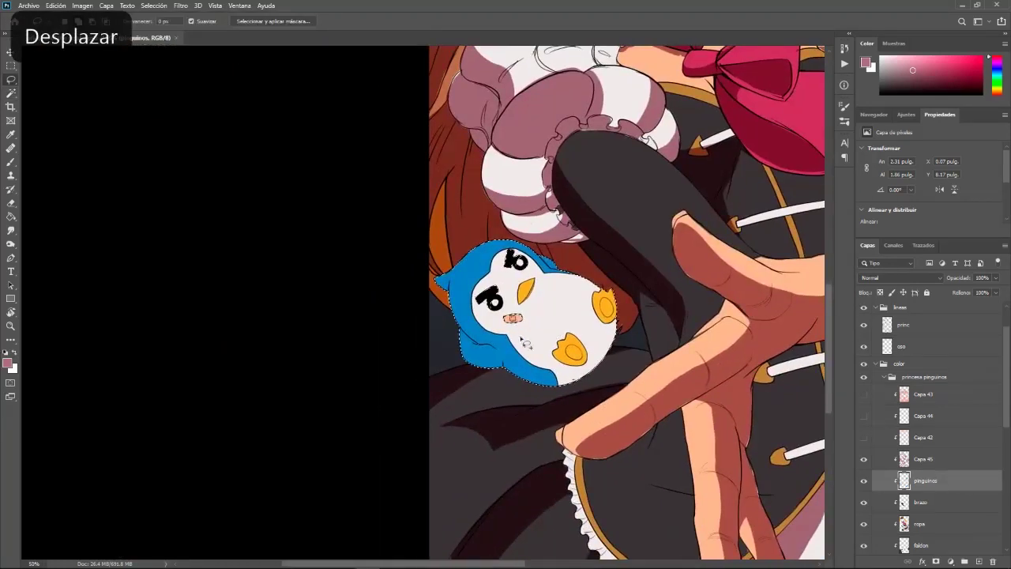
pyautogui.moveTo(694, 395); pyautogui.dragTo(596, 430)
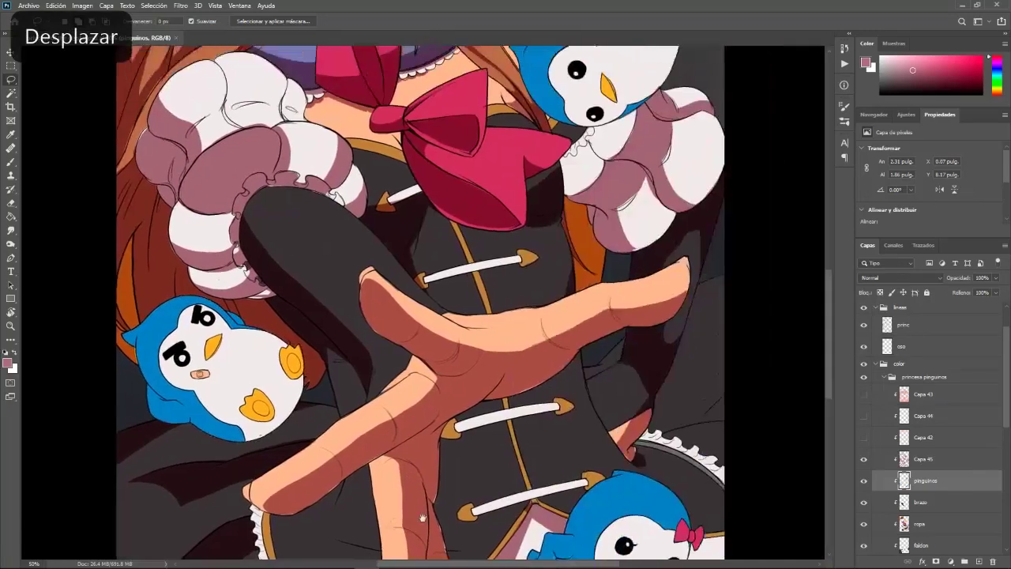
# Add the bow-wearing penguin's body, wing and feet to the selection with the Magic Wand and enclose its face details with the Lasso
pyautogui.press('w')
pyautogui.click(609, 472)
pyautogui.click(595, 385)
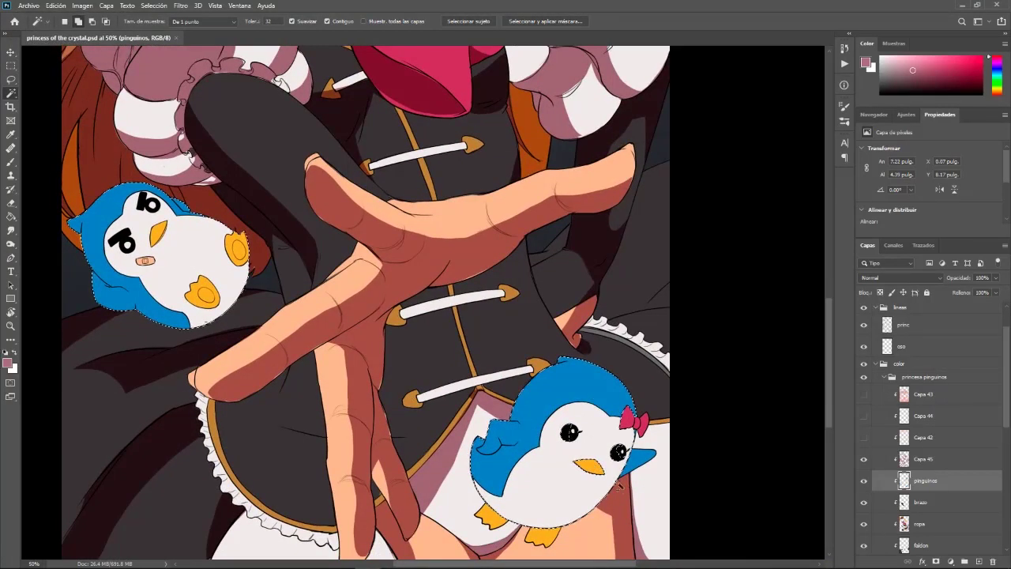
pyautogui.click(637, 460)
pyautogui.click(637, 461)
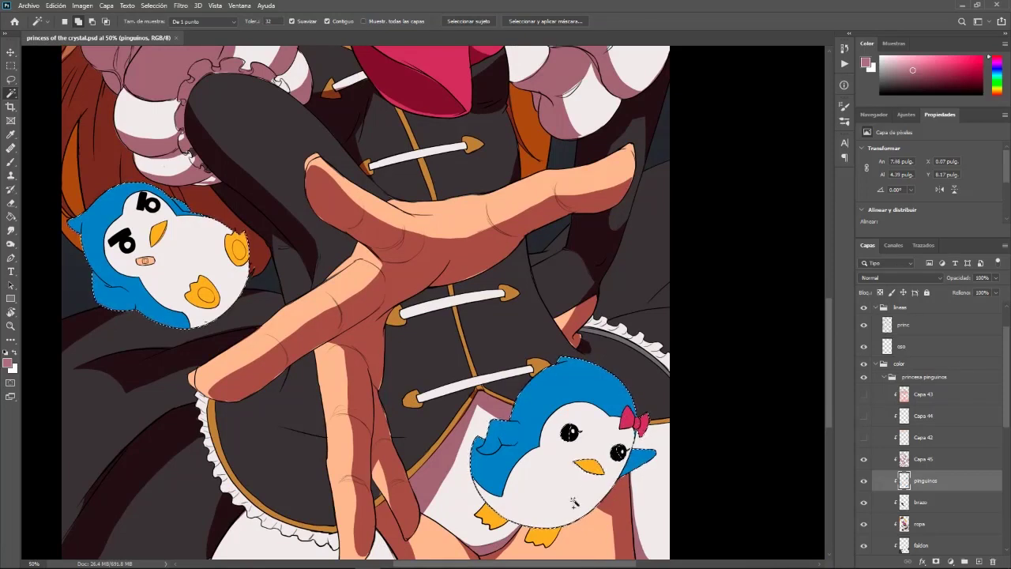
pyautogui.click(543, 537)
pyautogui.click(489, 517)
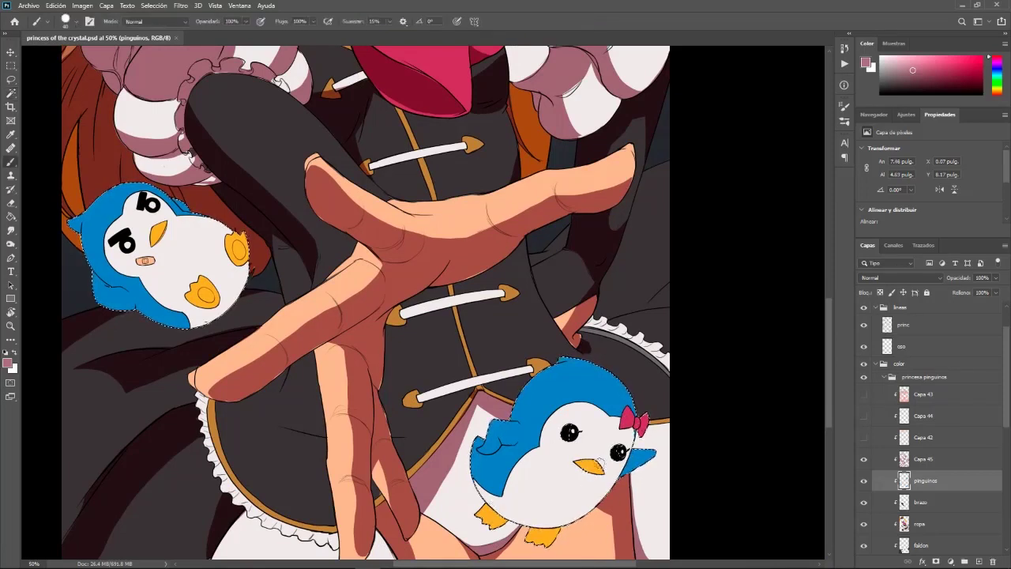
pyautogui.press('l')
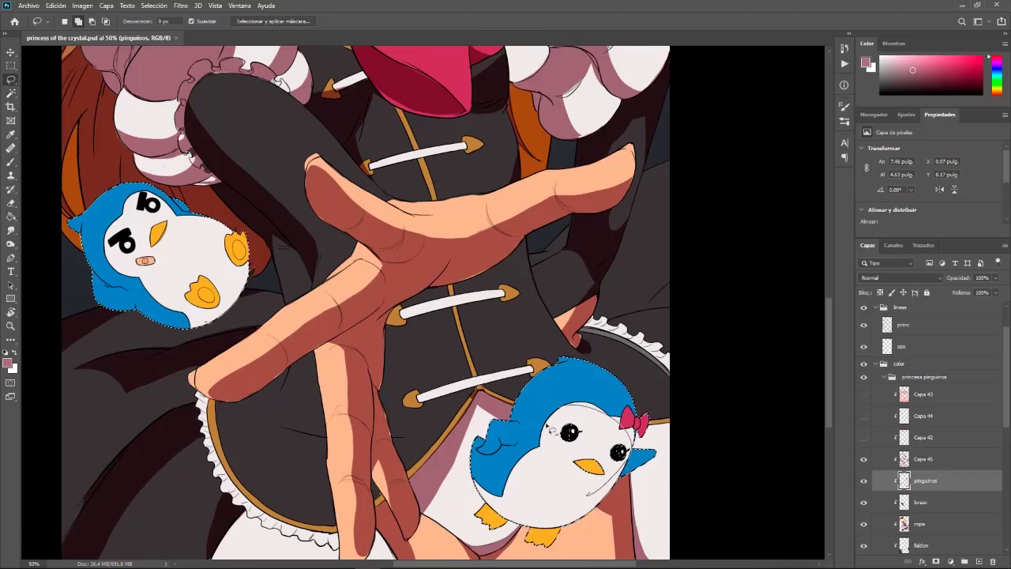
# Add the upside-down penguin on the character's shoulder to the selection with the Magic Wand, and enclose its eyes with the Lasso
pyautogui.scroll(15, 639, 494)
pyautogui.moveTo(640, 494); pyautogui.dragTo(673, 167)
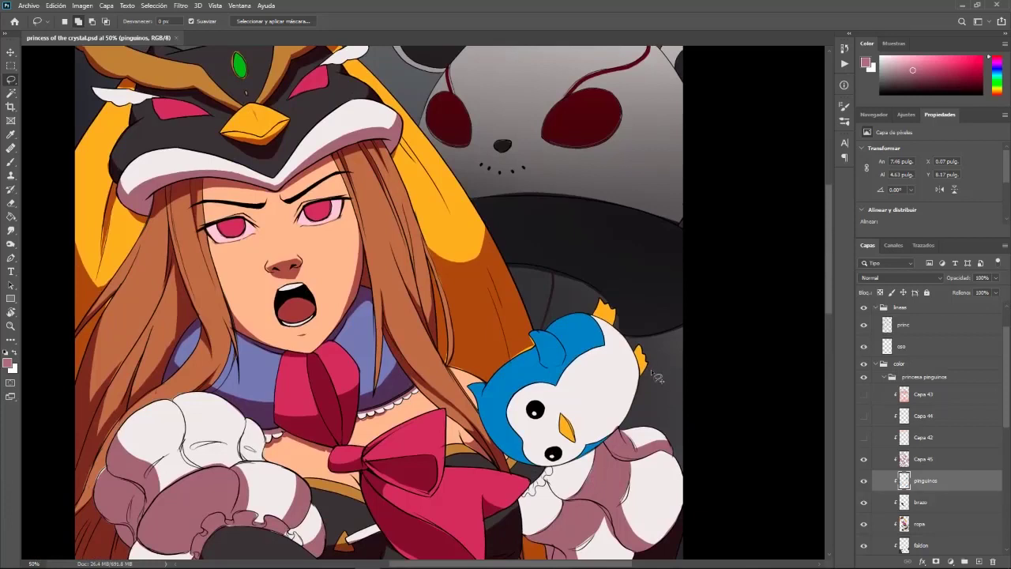
pyautogui.press('w')
pyautogui.click(560, 348)
pyautogui.click(536, 409)
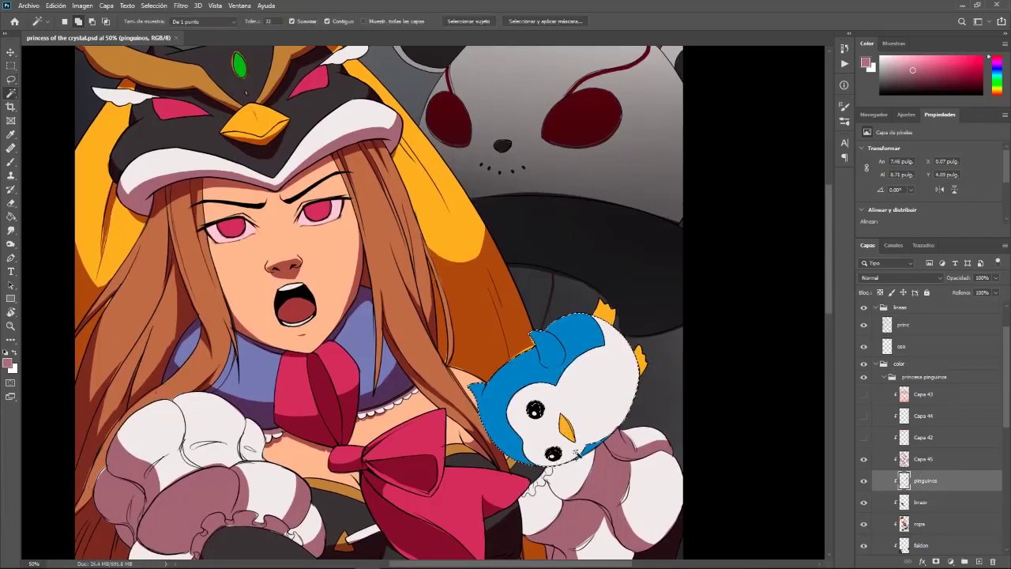
pyautogui.press('b')
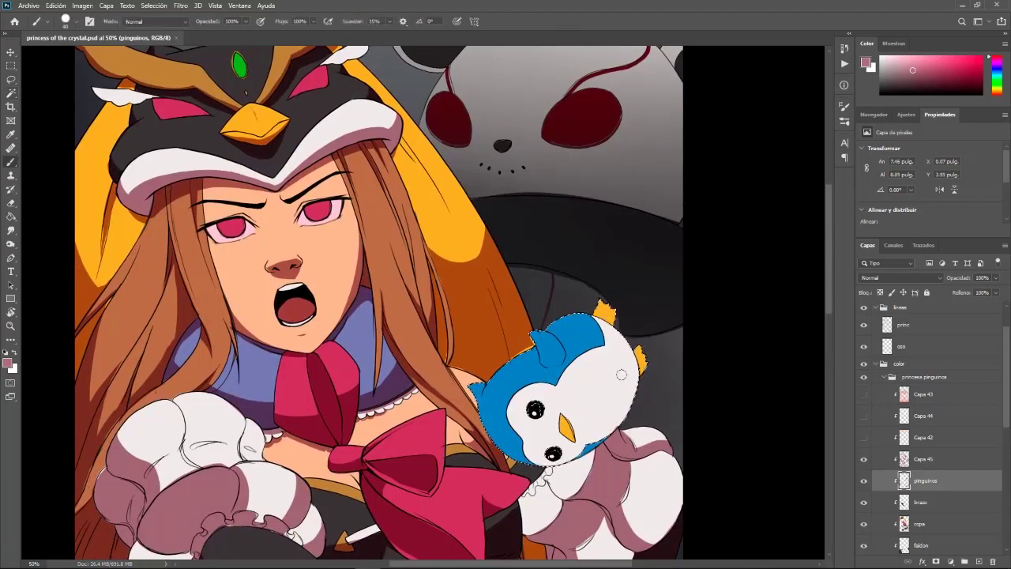
pyautogui.press('l')
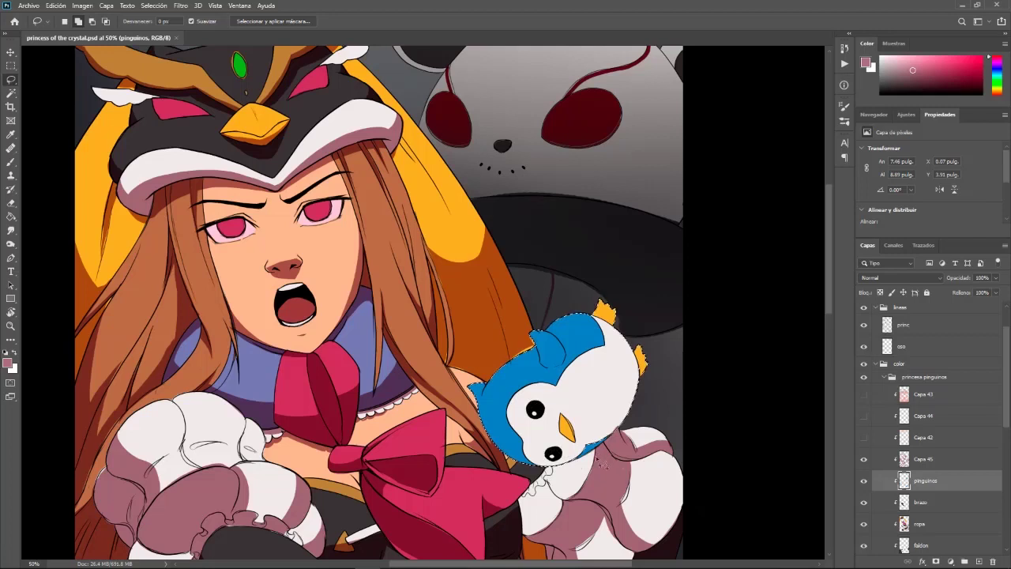
pyautogui.press('w')
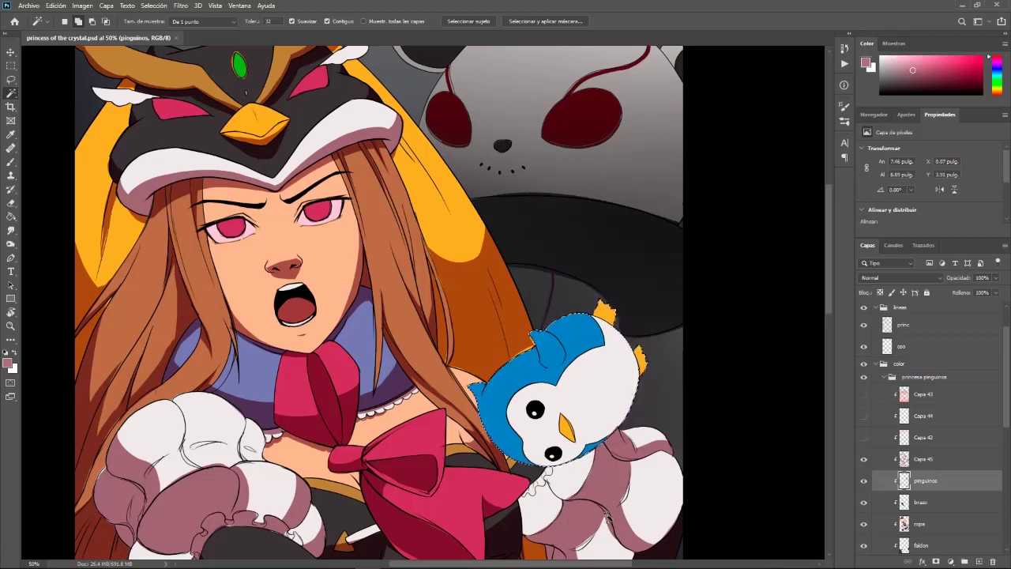
# Create a new layer above Capa 45, set its blend mode to Multiply and enlarge the brush for the penguin shadows
pyautogui.click(940, 460)
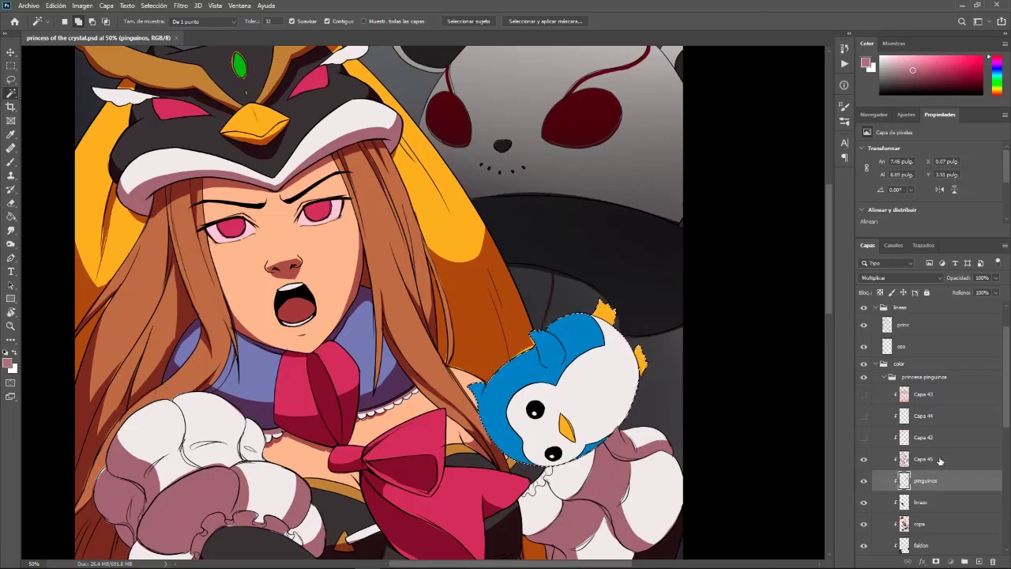
pyautogui.click(978, 561)
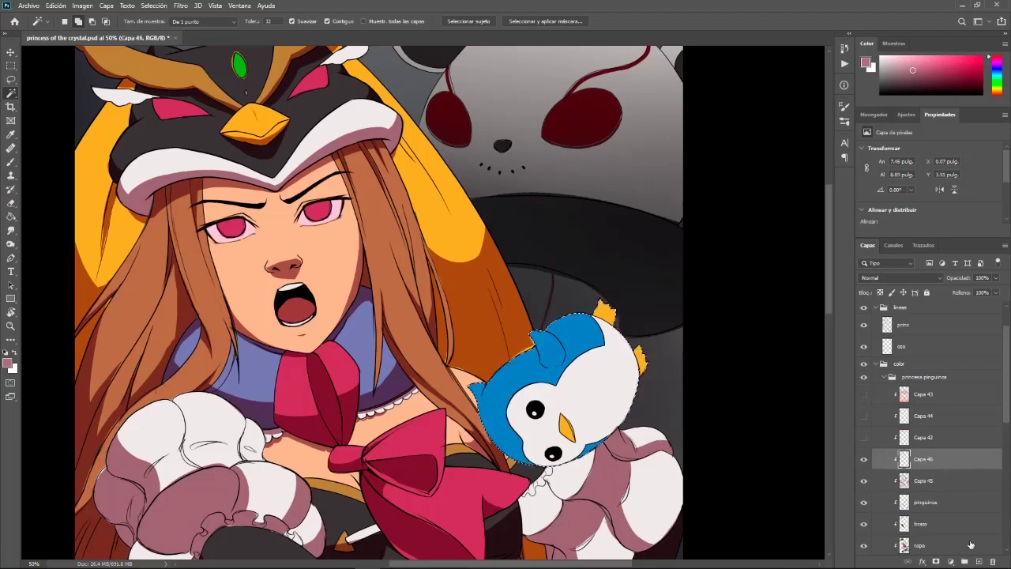
pyautogui.press('b')
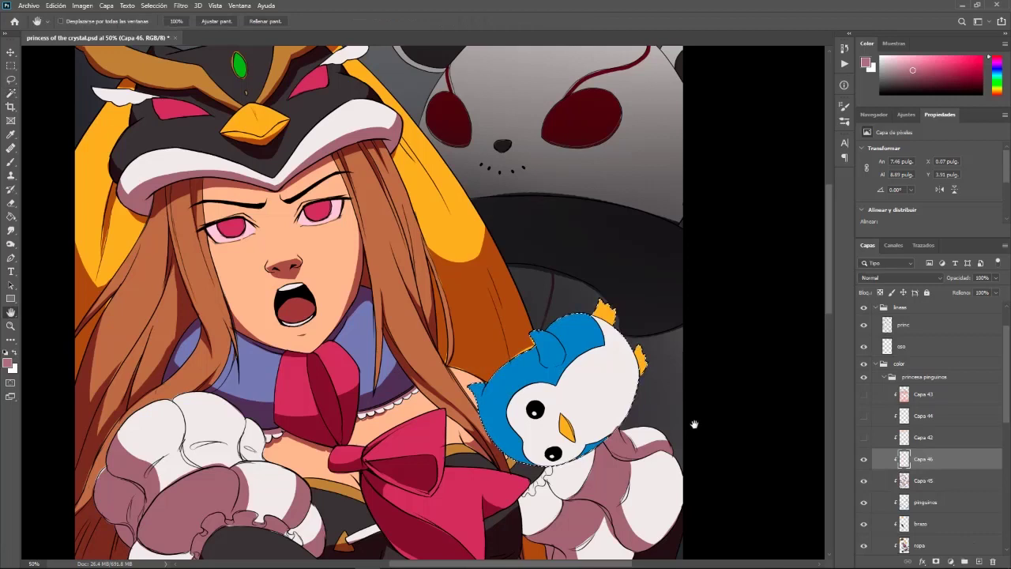
pyautogui.moveTo(636, 499); pyautogui.dragTo(707, 359)
pyautogui.press(']')
pyautogui.press(']')
pyautogui.press(']')
pyautogui.press(']')
pyautogui.press(']')
pyautogui.moveTo(646, 468); pyautogui.dragTo(795, 229)
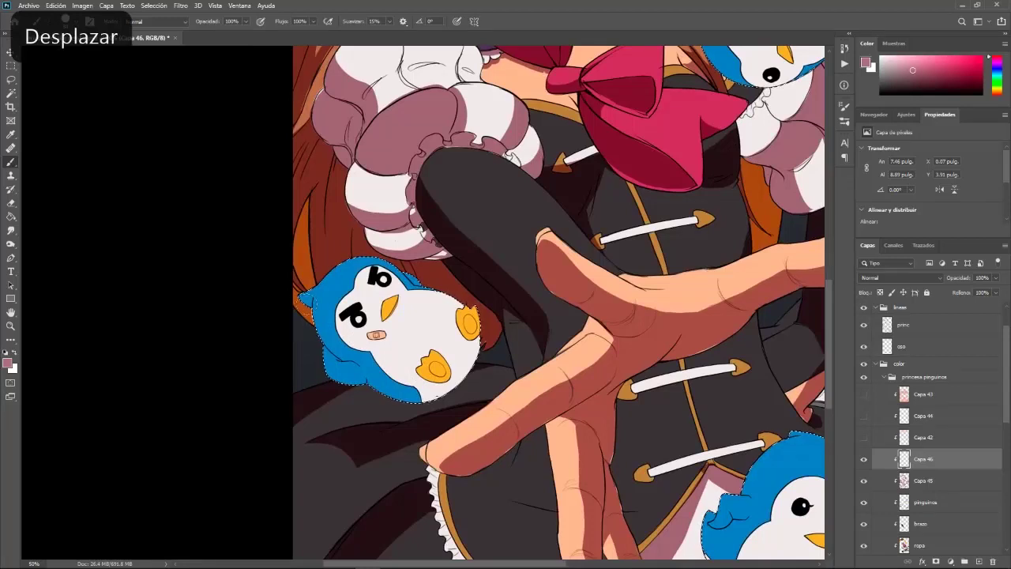
pyautogui.click(900, 277)
pyautogui.click(893, 313)
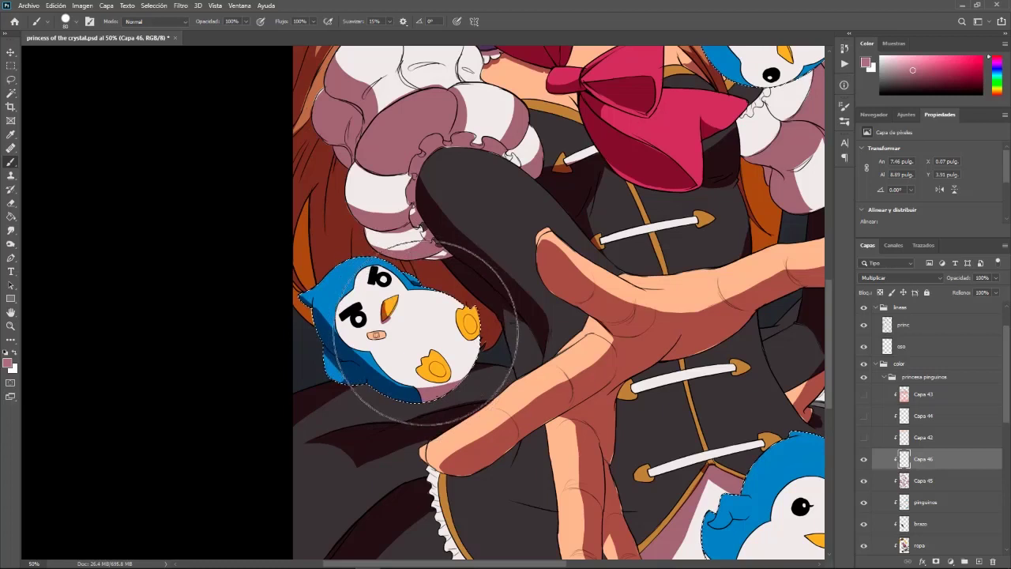
# Refine the angry penguin's body shadow with a small hard eraser and brush in the shadows along its beak, wing and feet
pyautogui.press('e')
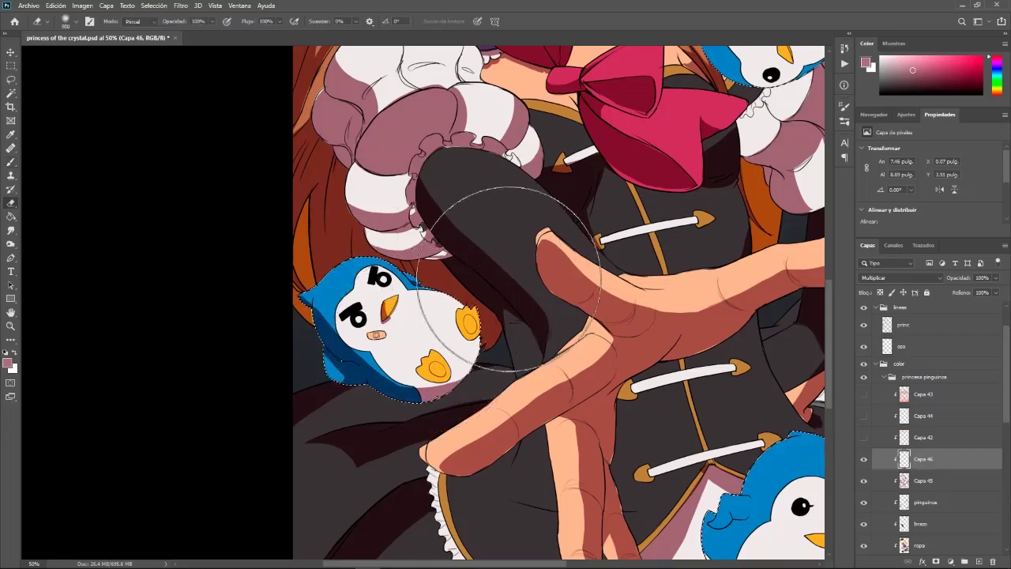
pyautogui.rightClick(512, 245)
pyautogui.click(608, 483)
pyautogui.press('Return')
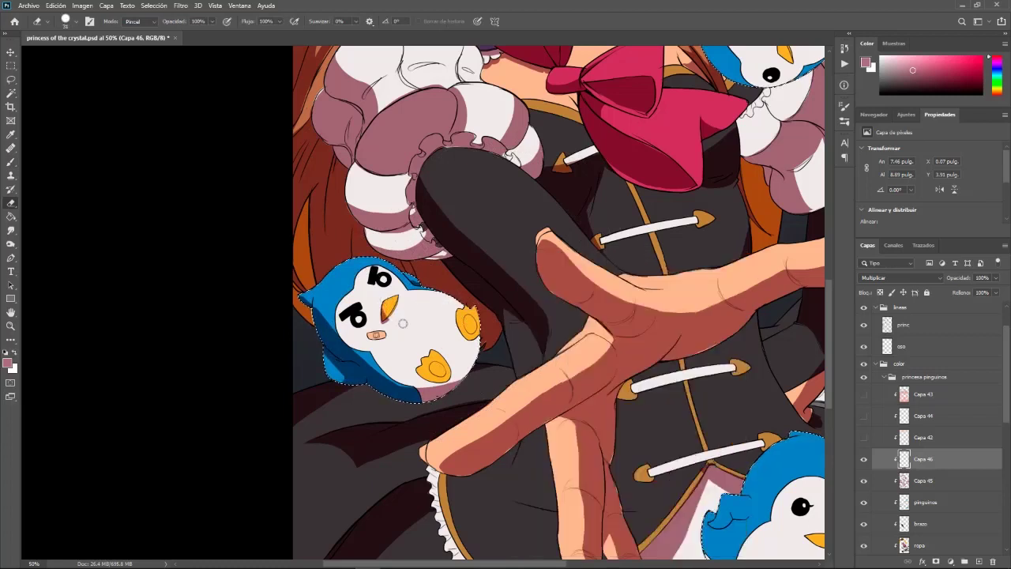
pyautogui.press('b')
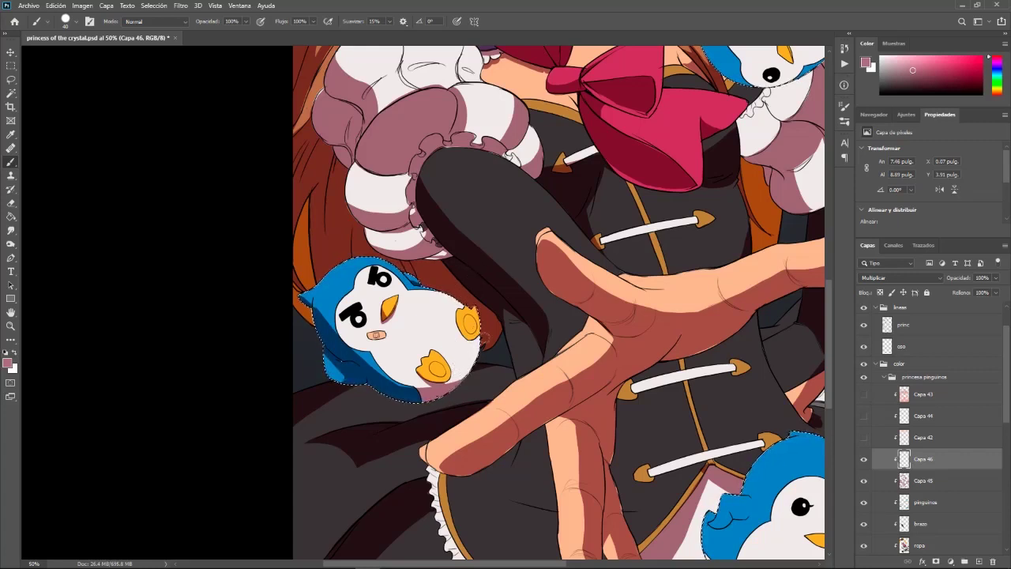
pyautogui.press('ctrl+KP_Add')
pyautogui.press('ctrl+KP_Add')
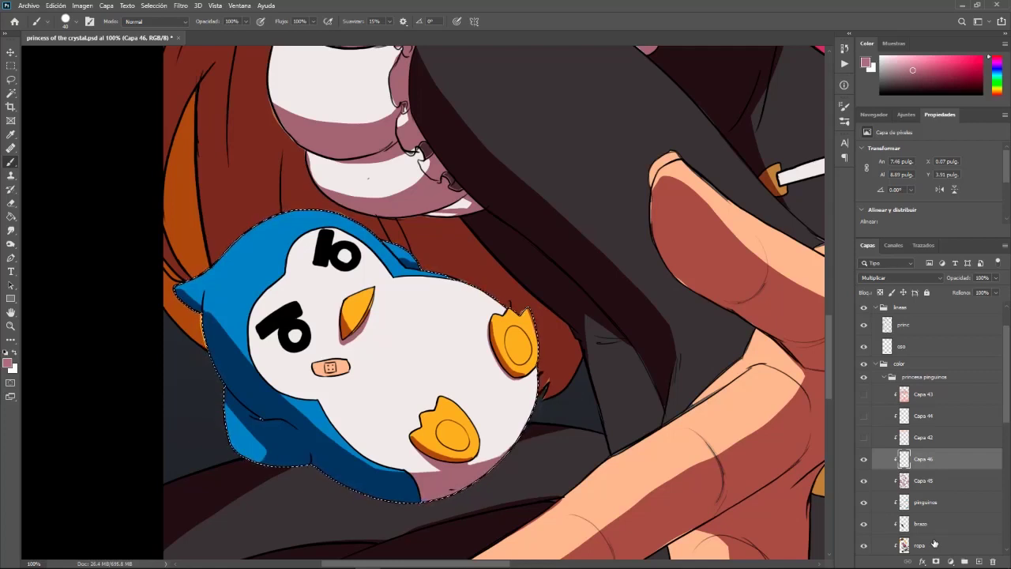
# Paint the shadow across the shoulder penguin's face and lower body with a large hard brush
pyautogui.hotkey('ctrl', '-')
pyautogui.moveTo(624, 365)
pyautogui.mouseDown()
pyautogui.moveTo(635, 388)
pyautogui.moveTo(359, 461)
pyautogui.mouseUp()
pyautogui.moveTo(634, 226); pyautogui.dragTo(653, 485)
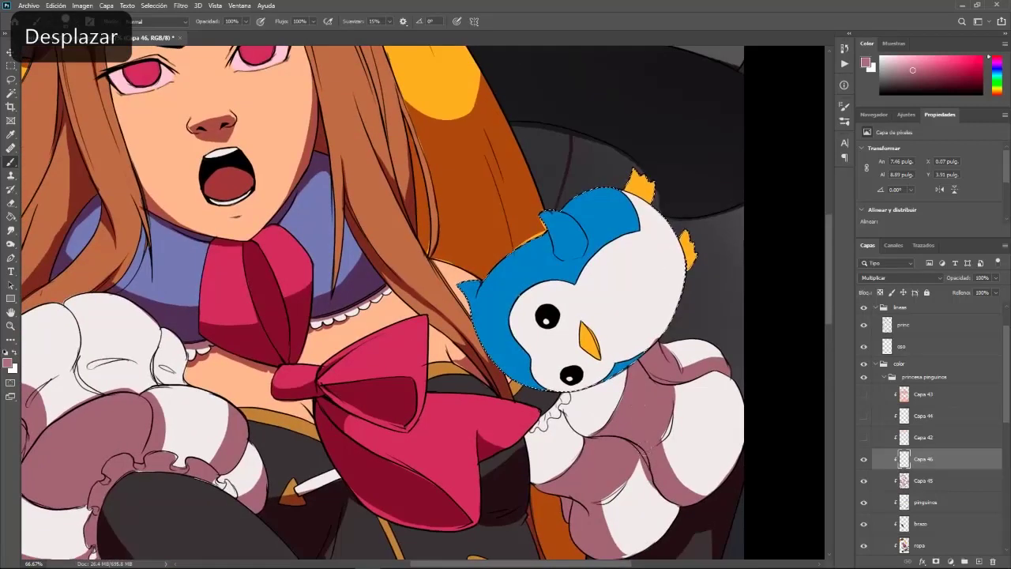
pyautogui.press('ctrl+KP_Subtract')
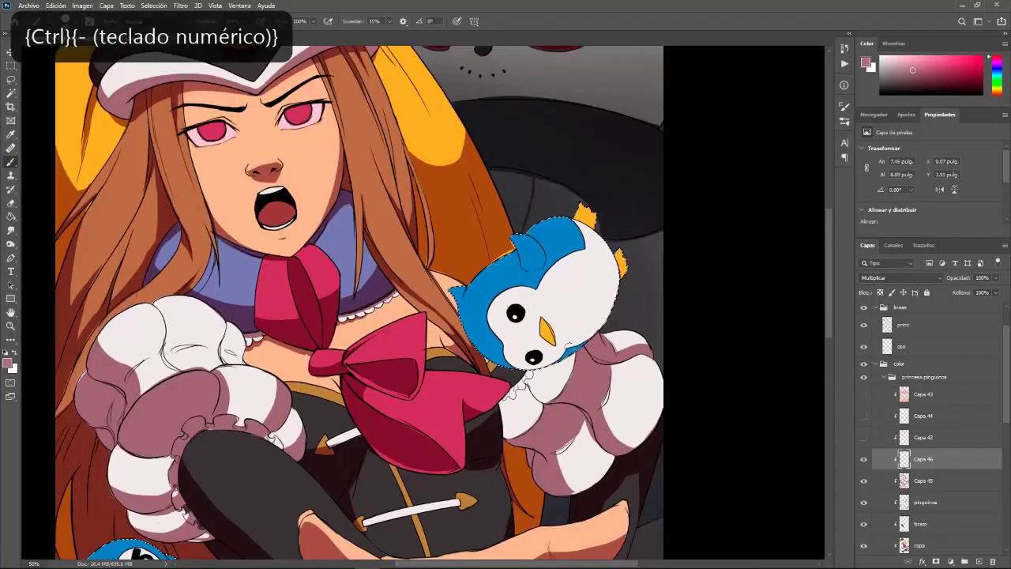
pyautogui.moveTo(564, 270)
pyautogui.mouseDown()
pyautogui.moveTo(612, 238)
pyautogui.moveTo(612, 332)
pyautogui.moveTo(589, 280)
pyautogui.mouseUp()
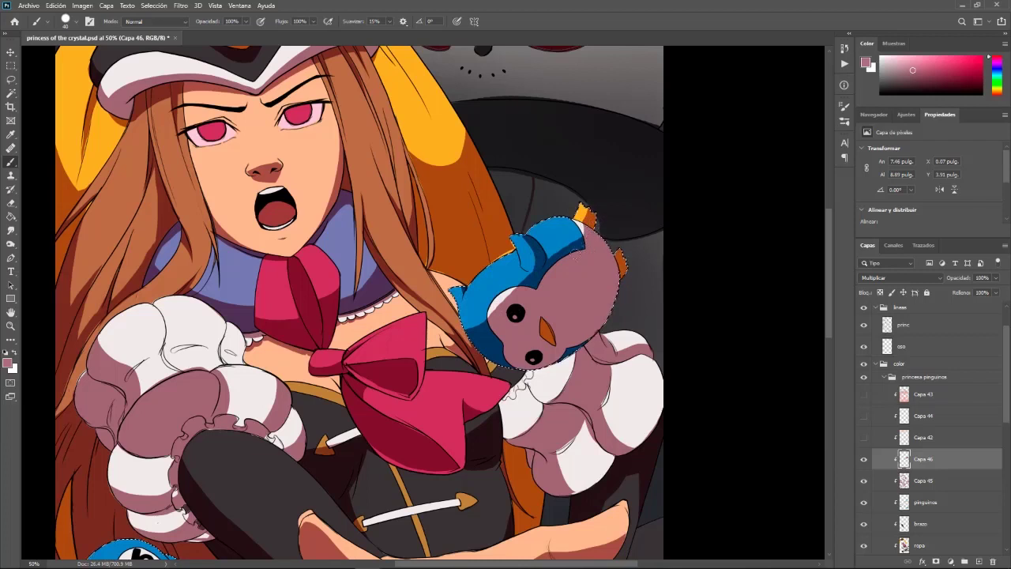
pyautogui.moveTo(635, 420); pyautogui.dragTo(530, 256)
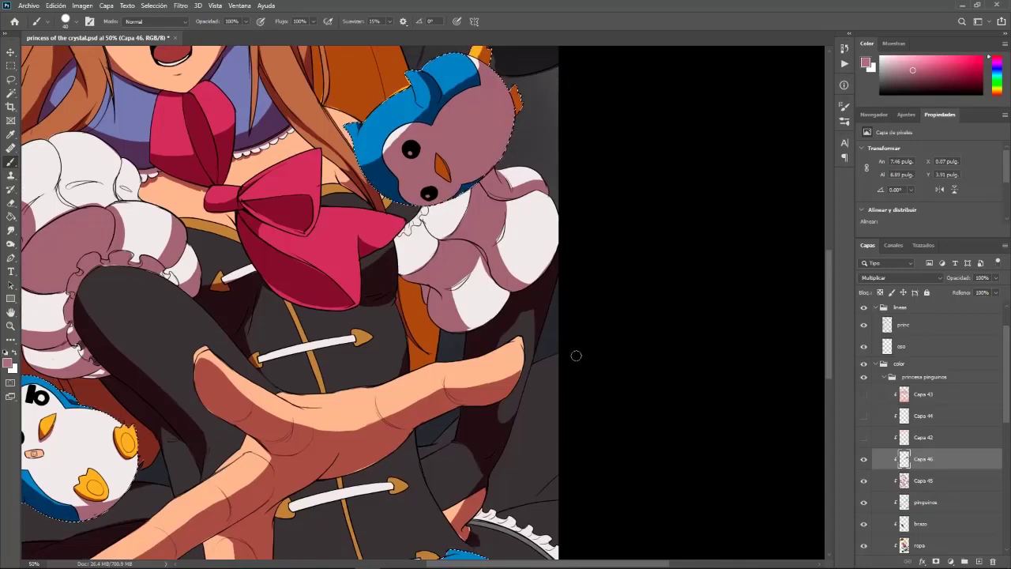
pyautogui.moveTo(614, 395)
pyautogui.mouseDown()
pyautogui.moveTo(677, 229)
pyautogui.moveTo(647, 469)
pyautogui.moveTo(651, 348)
pyautogui.moveTo(654, 355)
pyautogui.mouseUp()
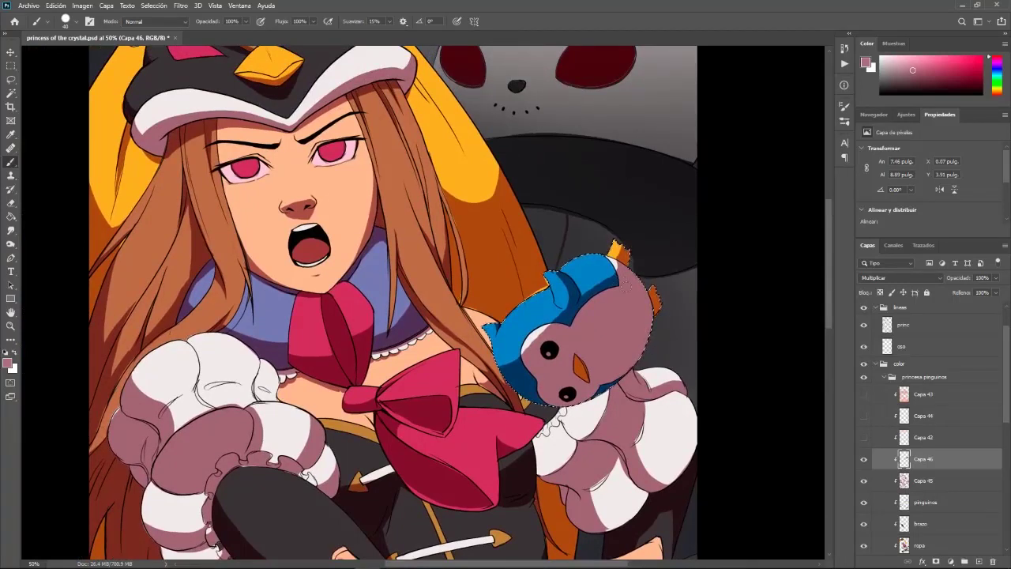
pyautogui.press('ctrl+KP_Subtract')
pyautogui.press('ctrl+KP_Subtract')
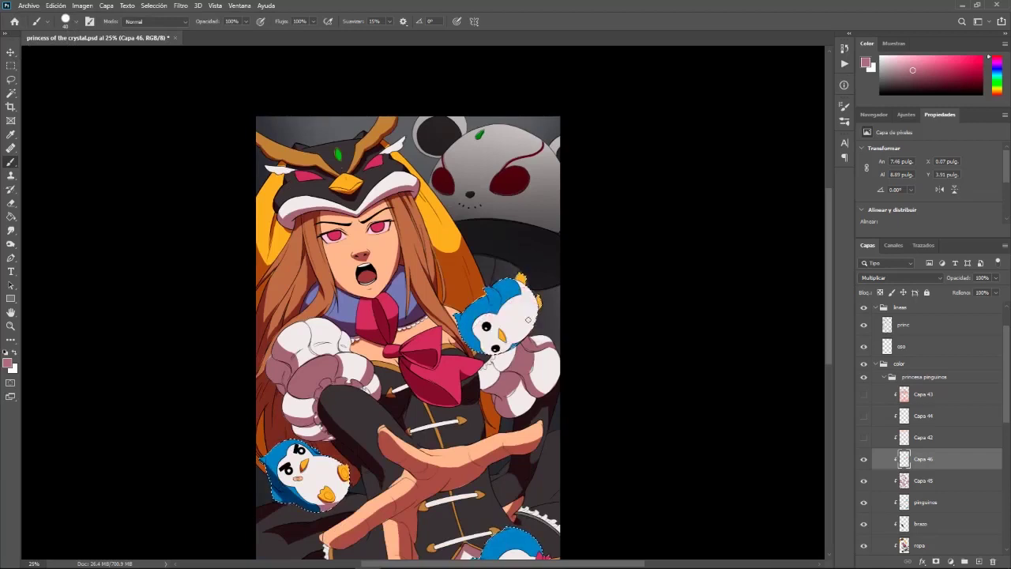
pyautogui.press('r')
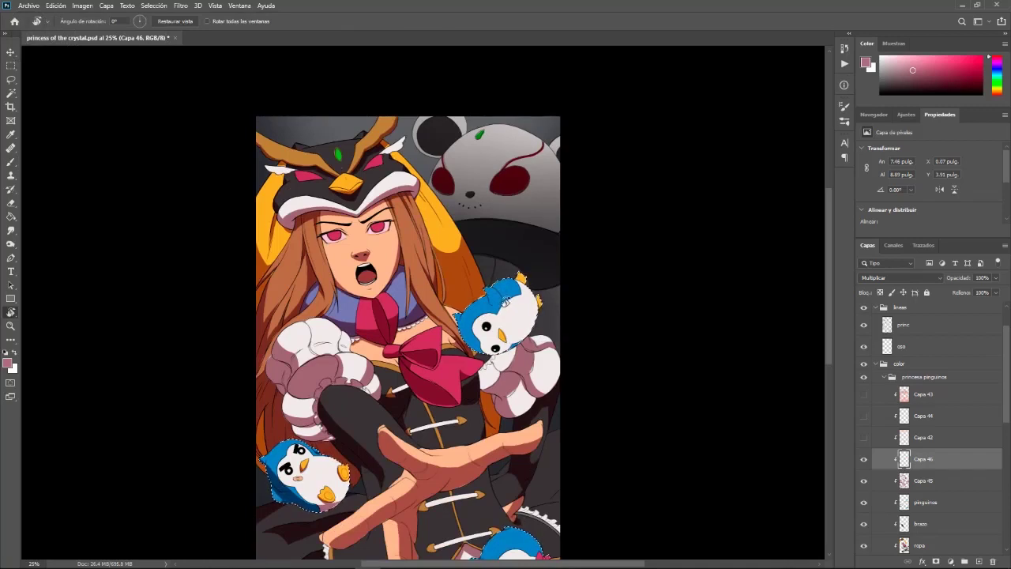
pyautogui.press('b')
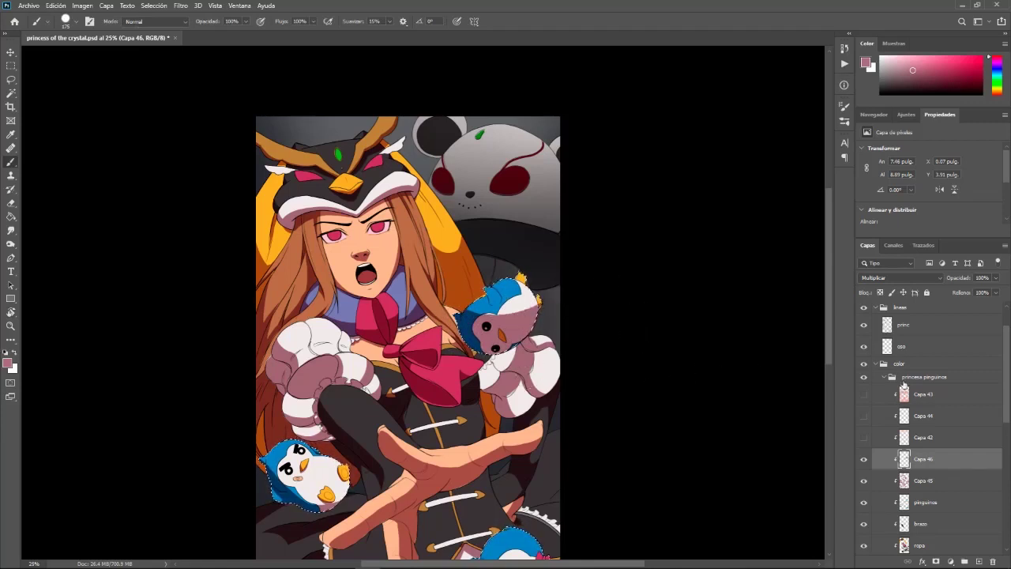
# Select the Capa 45 layer and set the AIRBRUSH brush to 54 px for work on the shoulder penguin
pyautogui.click(927, 483)
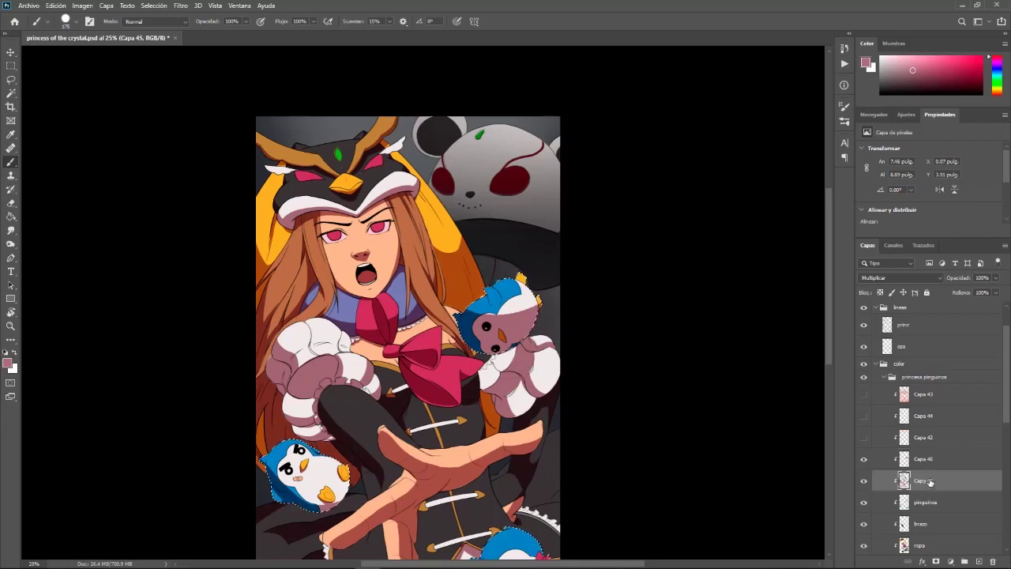
pyautogui.moveTo(440, 341); pyautogui.dragTo(608, 376)
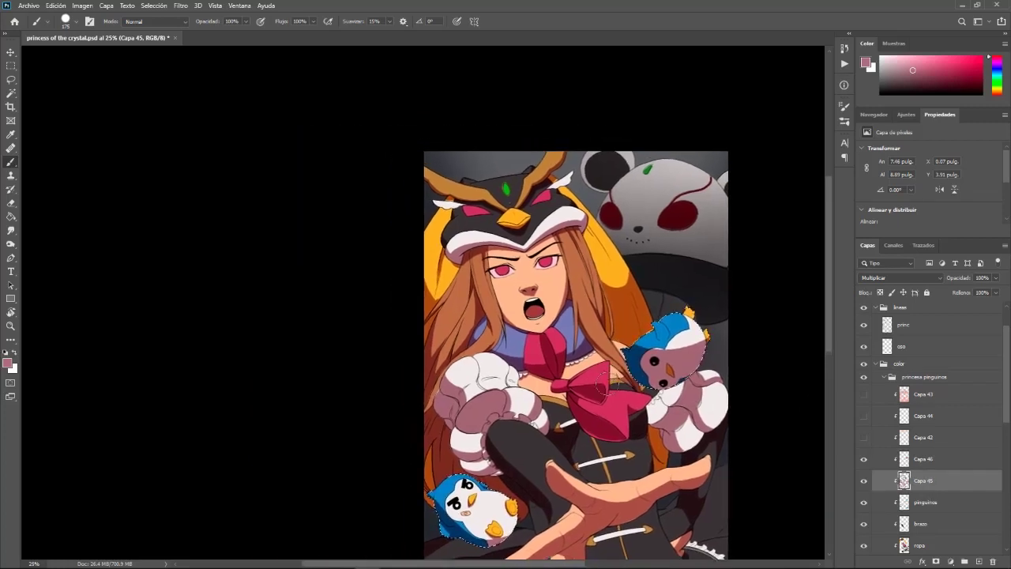
pyautogui.press('ctrl+KP_Add')
pyautogui.rightClick(552, 398)
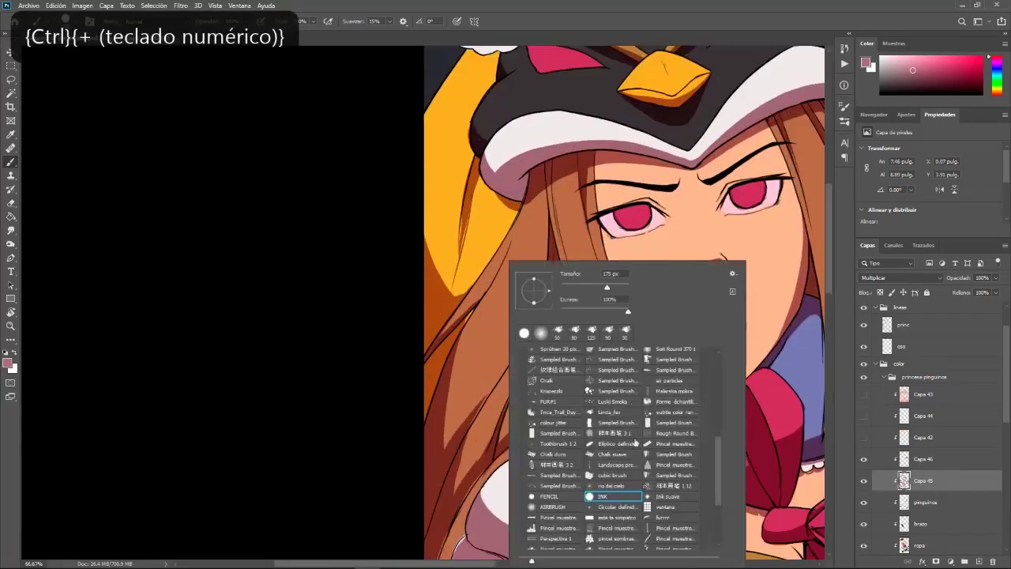
pyautogui.click(579, 287)
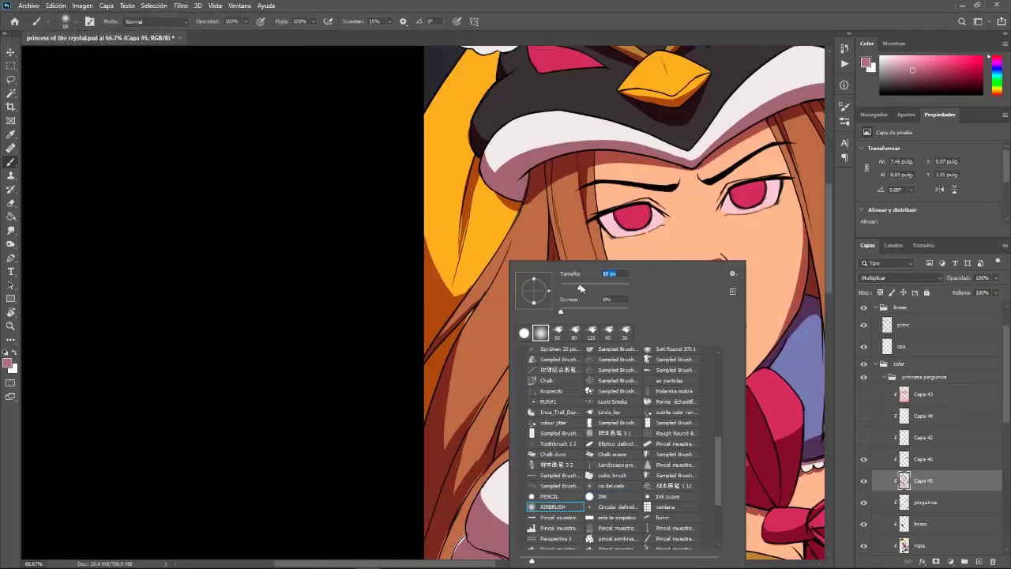
pyautogui.press('Return')
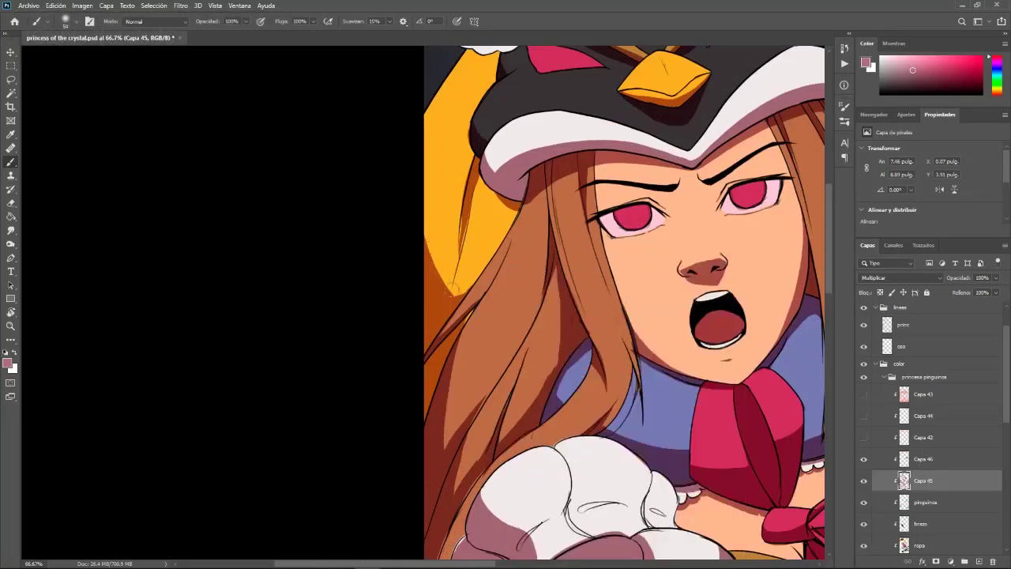
pyautogui.moveTo(736, 453); pyautogui.dragTo(131, 320)
pyautogui.moveTo(664, 386); pyautogui.dragTo(662, 397)
pyautogui.press('ctrl+KP_Subtract')
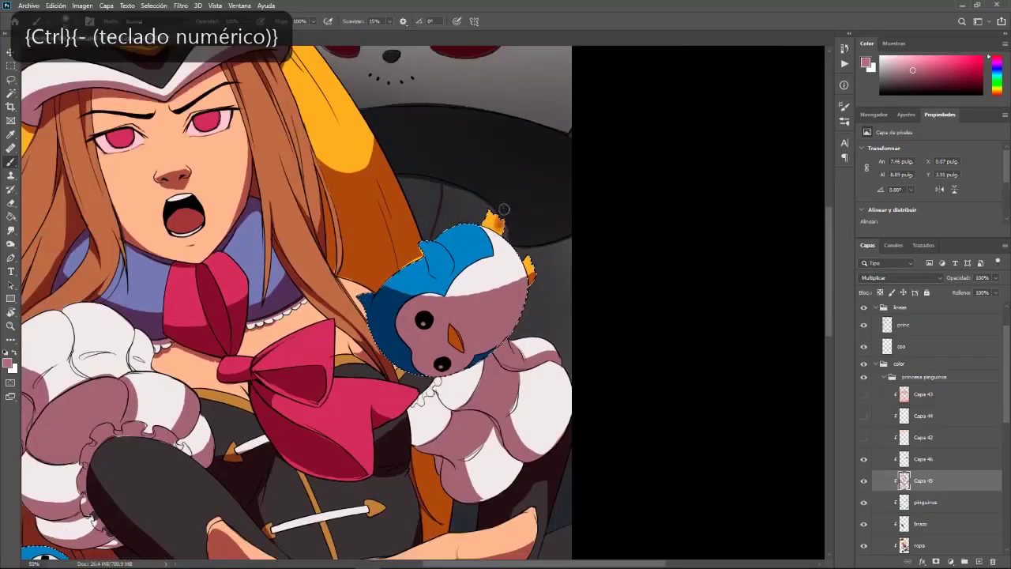
# With the hard INK brush, paint the bow-wearing penguin's body shadow, add its wing shadow at a smaller size, and deselect
pyautogui.rightClick(509, 228)
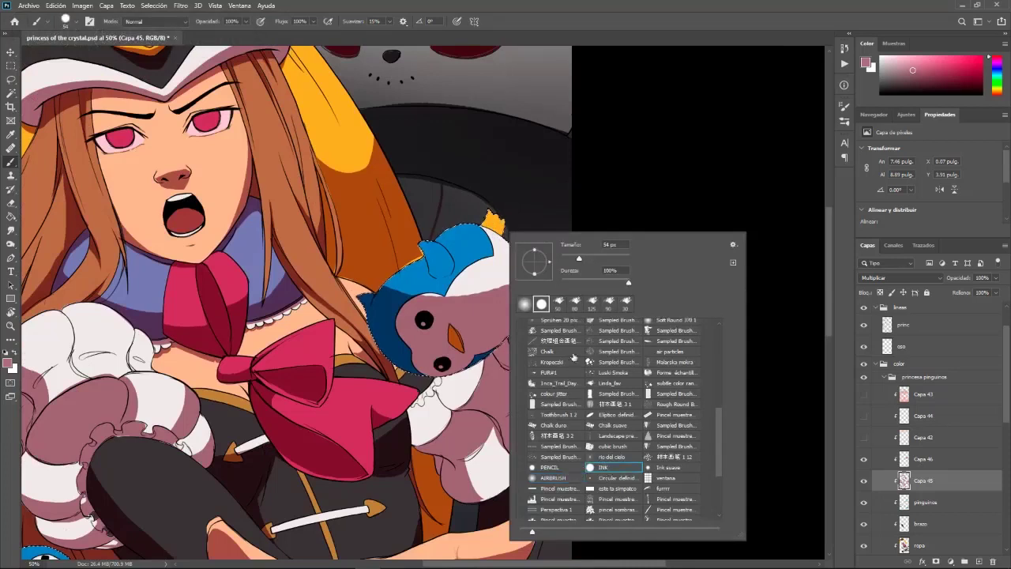
pyautogui.press('Escape')
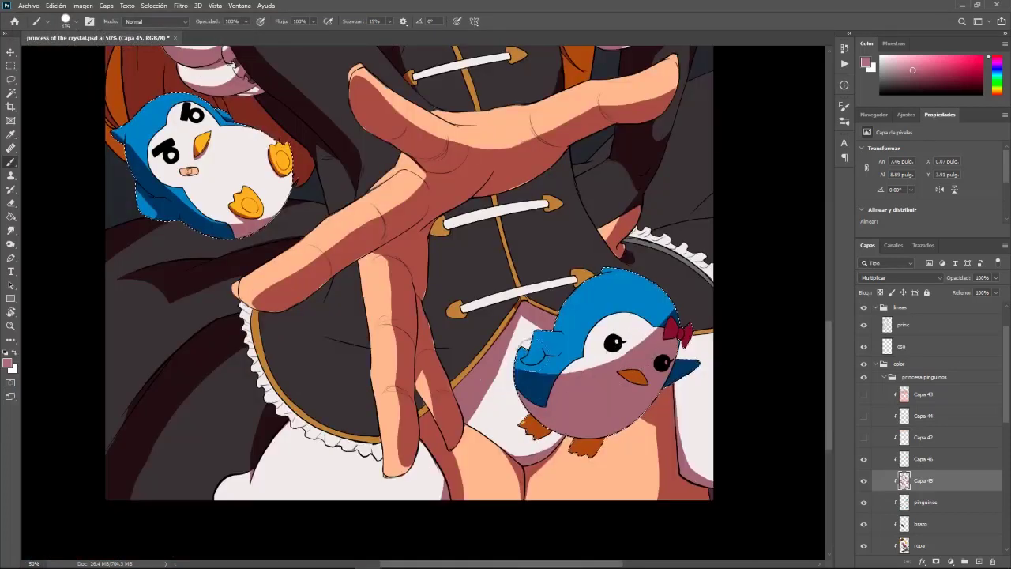
pyautogui.press('[')
pyautogui.press('[')
pyautogui.press('[')
pyautogui.press('[')
pyautogui.press('[')
pyautogui.press('[')
pyautogui.press('[')
pyautogui.moveTo(543, 352)
pyautogui.mouseDown()
pyautogui.moveTo(530, 363)
pyautogui.moveTo(555, 355)
pyautogui.moveTo(530, 364)
pyautogui.moveTo(547, 358)
pyautogui.mouseUp()
pyautogui.hotkey('ctrl', 'd')
# View the whole illustration and toggle the Capa 45 layer's visibility to check which shadows it holds
pyautogui.press('ctrl+KP_Subtract')
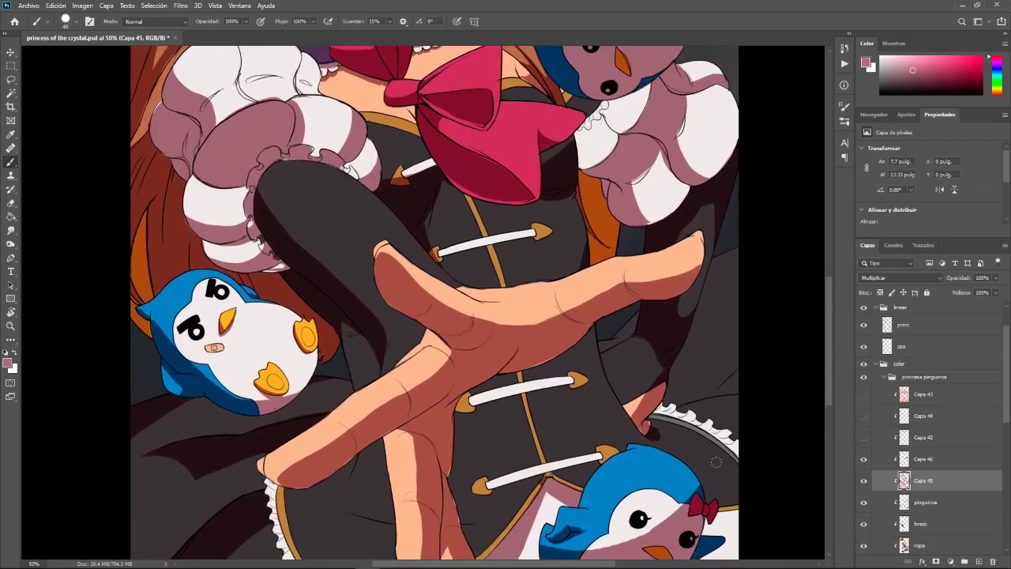
pyautogui.press('ctrl+KP_Subtract')
pyautogui.moveTo(681, 346); pyautogui.dragTo(733, 420)
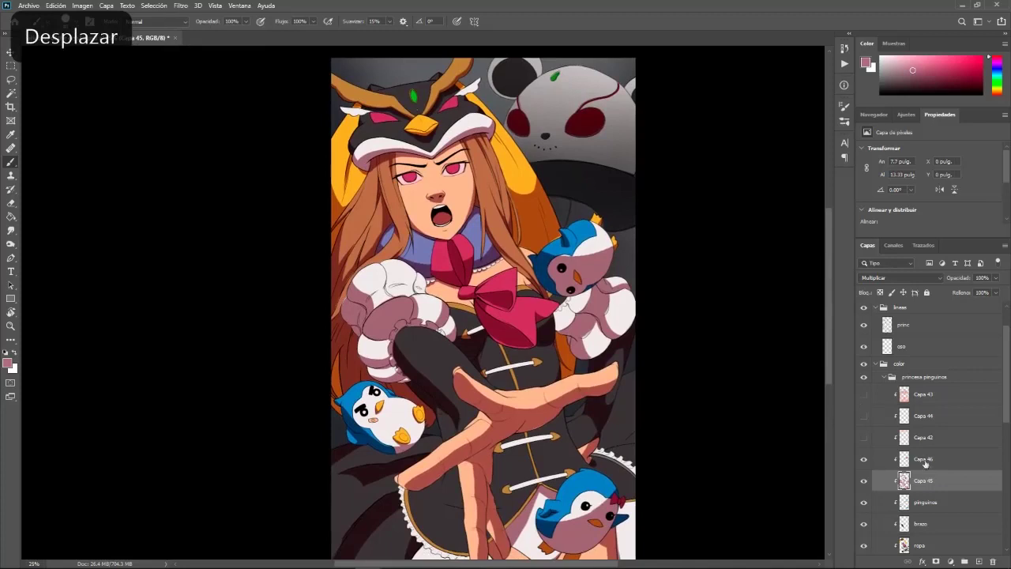
pyautogui.click(864, 482)
pyautogui.click(864, 481)
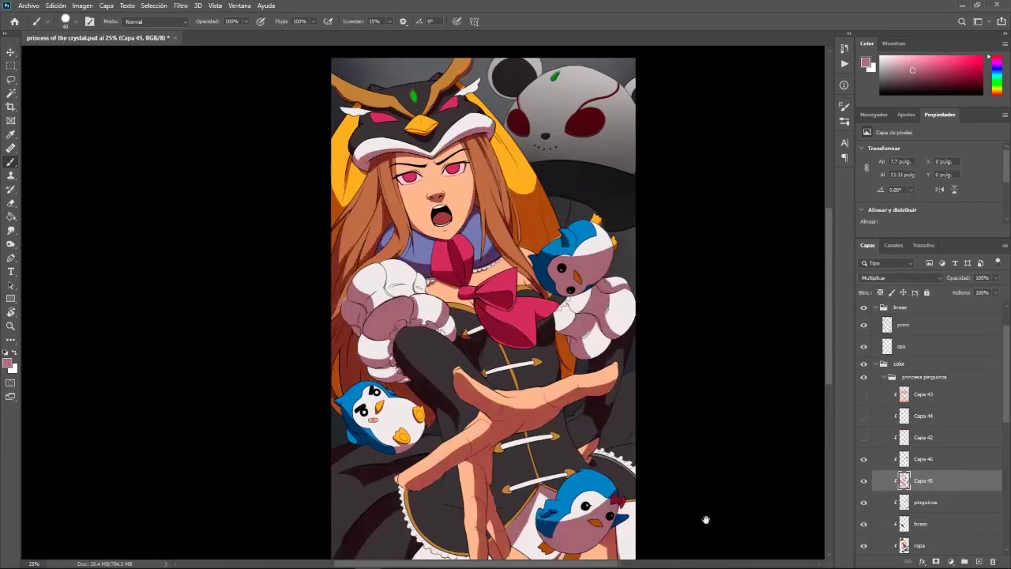
pyautogui.moveTo(705, 519); pyautogui.dragTo(722, 384)
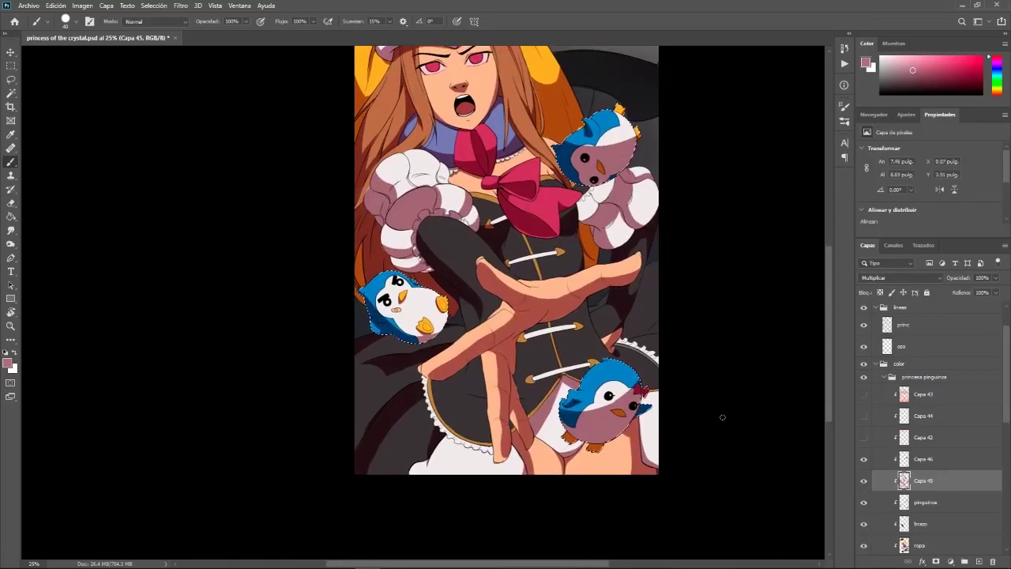
pyautogui.click(864, 481)
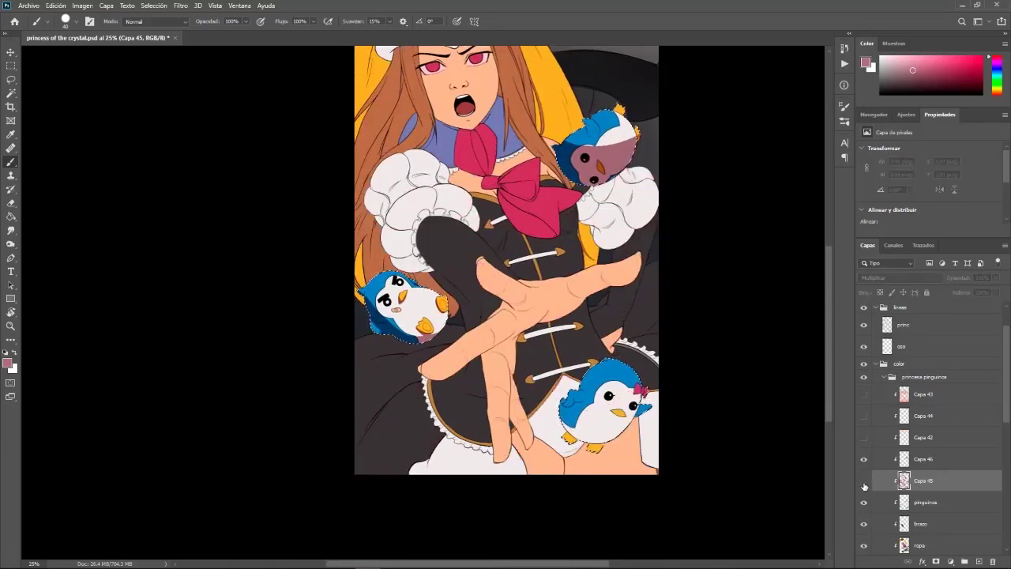
# Show Capa 45 again, cut the selected penguins' shadows from it, and paste them as a new layer above Capa 46
pyautogui.click(864, 482)
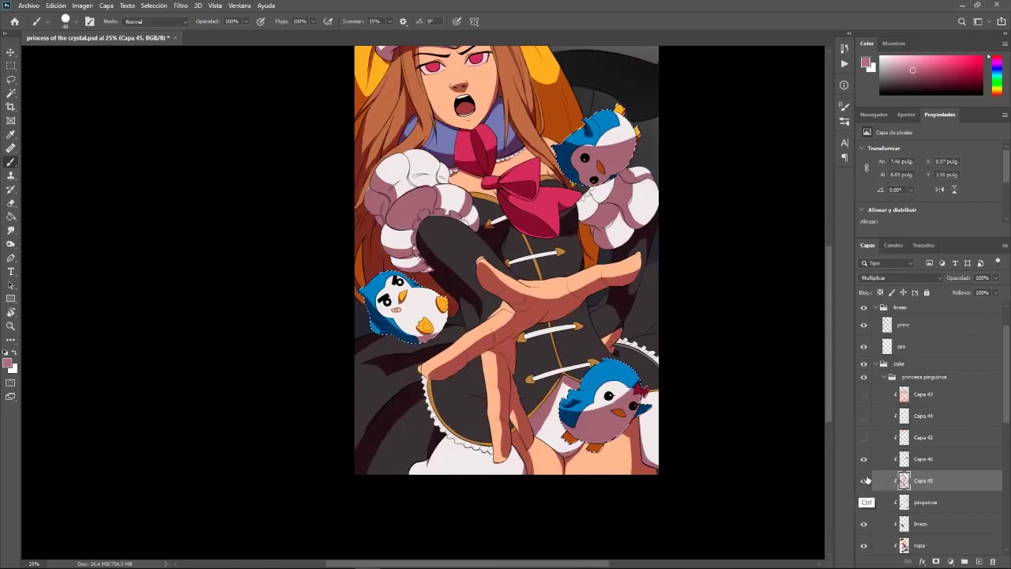
pyautogui.hotkey('ctrl', 'x')
pyautogui.click(938, 466)
pyautogui.hotkey('ctrl', 'v')
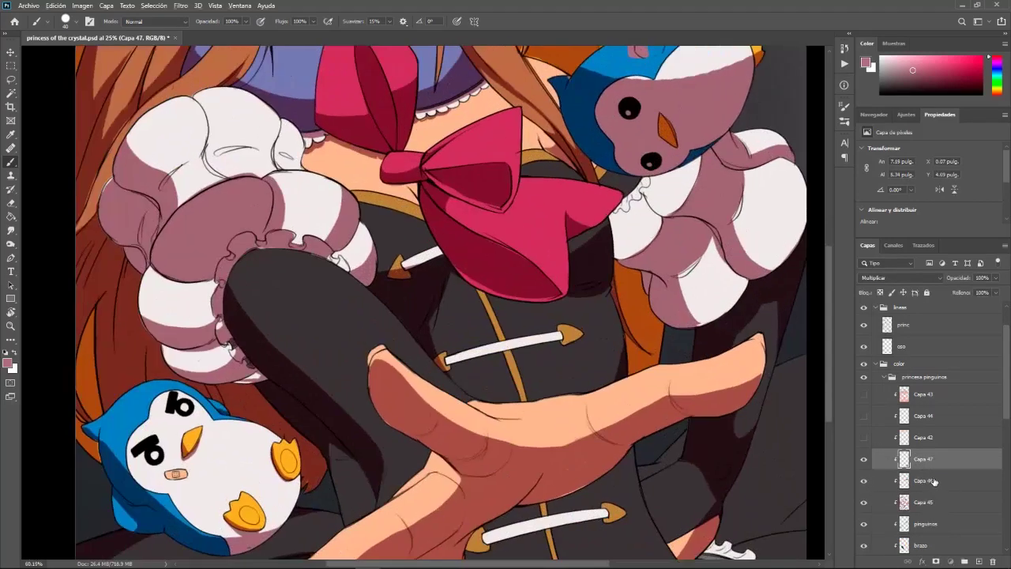
# Merge the pasted shadow layer with Capa 46 and set the merged layer's blend mode to Multiply (Multiplicar)
pyautogui.click(937, 481)
pyautogui.keyDown('ctrl'); pyautogui.click(937, 467); pyautogui.keyUp('ctrl')
pyautogui.click(938, 459)
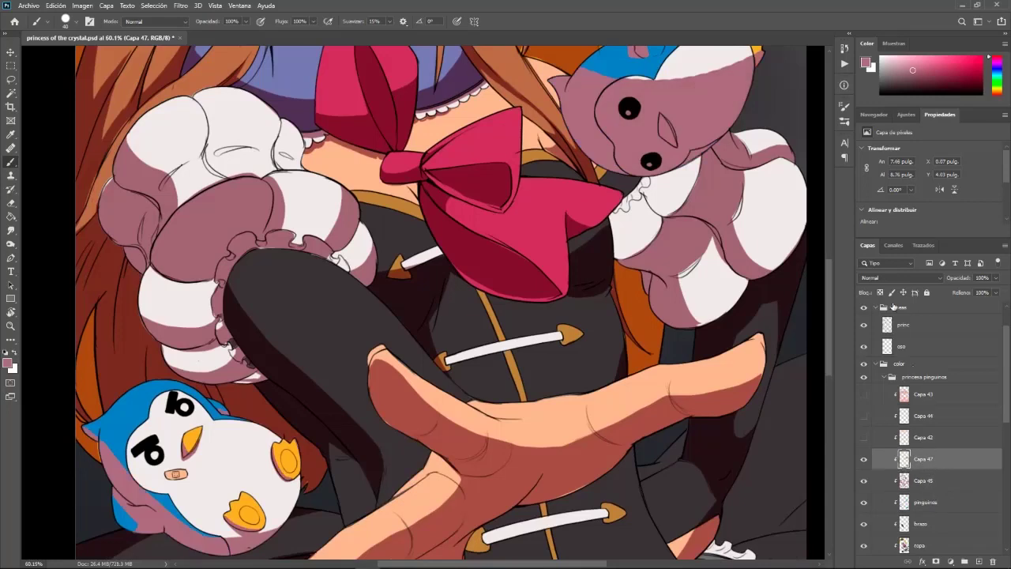
pyautogui.click(896, 277)
pyautogui.click(872, 318)
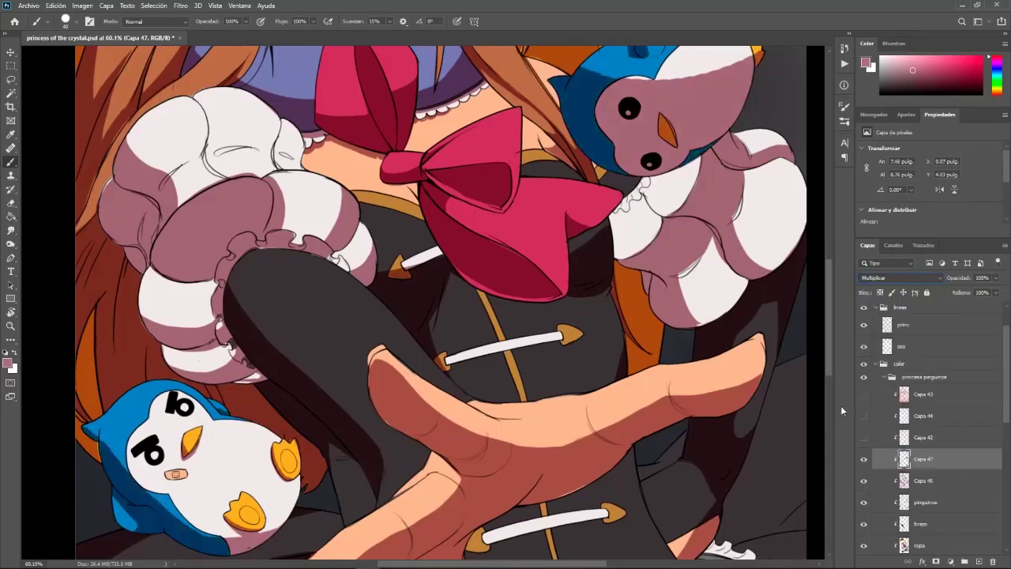
# On Capa 45, soften the slanted shadow edge on the yellow area beside the hat with the AIRBRUSH brush
pyautogui.hotkey('ctrl', '-')
pyautogui.hotkey('ctrl', '-')
pyautogui.click(922, 480)
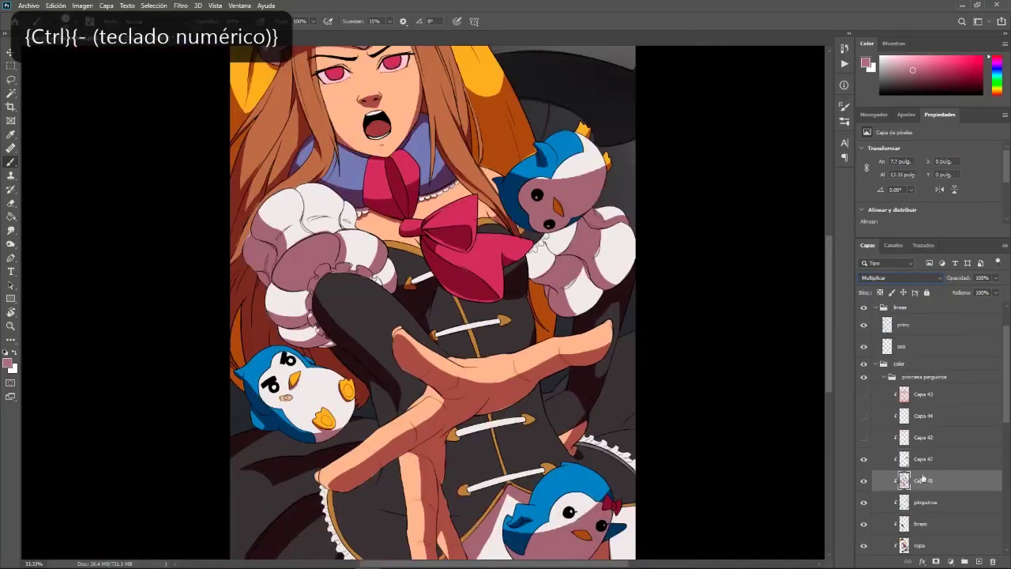
pyautogui.hotkey('ctrl', '+')
pyautogui.moveTo(472, 298); pyautogui.dragTo(783, 512)
pyautogui.hotkey('ctrl', '+')
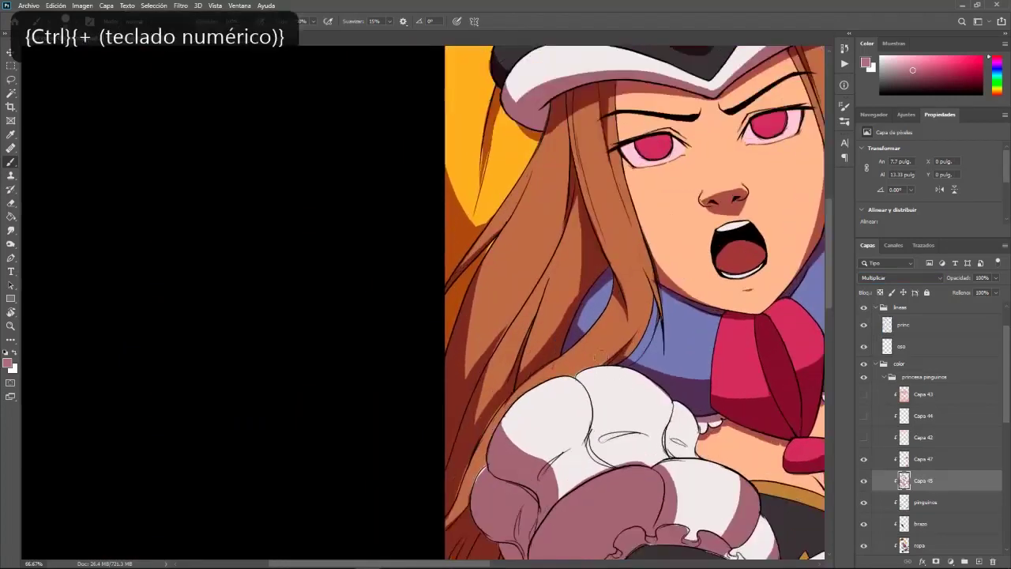
pyautogui.hotkey('ctrl', '+')
pyautogui.moveTo(577, 235); pyautogui.dragTo(669, 465)
pyautogui.rightClick(600, 348)
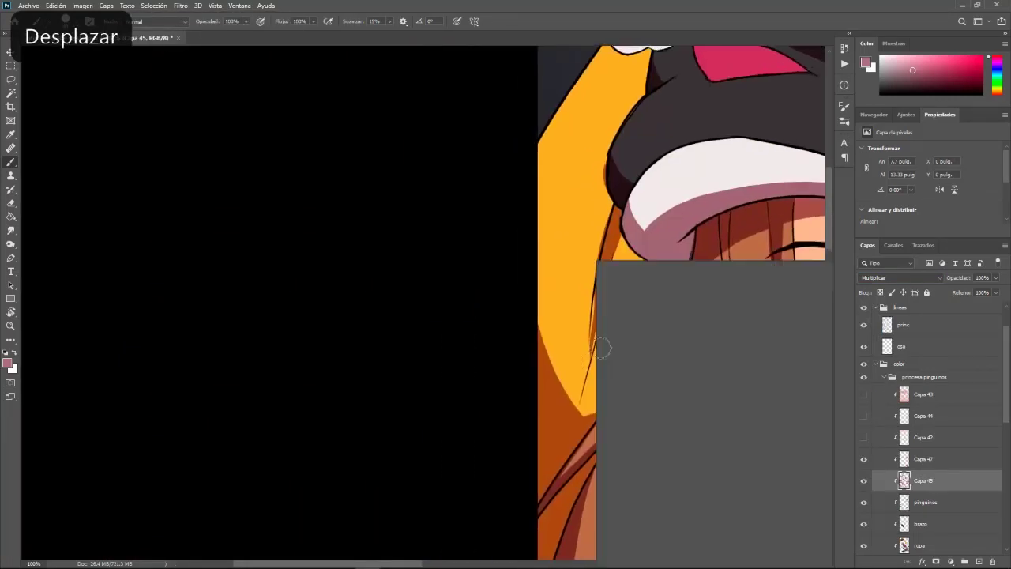
pyautogui.click(641, 506)
pyautogui.click(531, 331)
pyautogui.moveTo(531, 323); pyautogui.dragTo(582, 409)
pyautogui.moveTo(541, 355); pyautogui.dragTo(584, 413)
pyautogui.moveTo(528, 308)
pyautogui.mouseDown()
pyautogui.moveTo(583, 411)
pyautogui.moveTo(573, 397)
pyautogui.mouseUp()
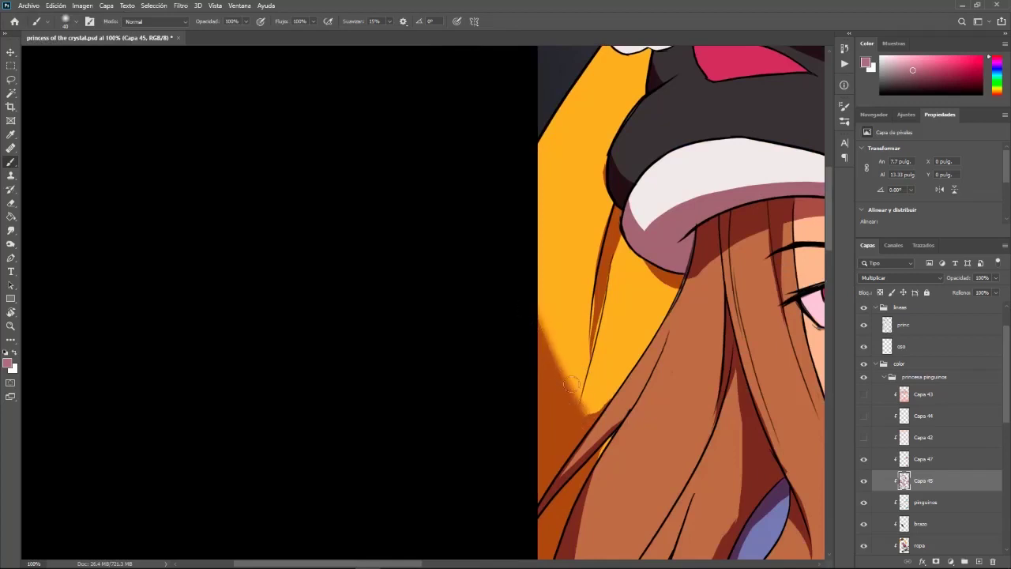
# Give the eraser the soft AIRBRUSH tip at 70 px for blending the shadow on the yellow area
pyautogui.rightClick(572, 330)
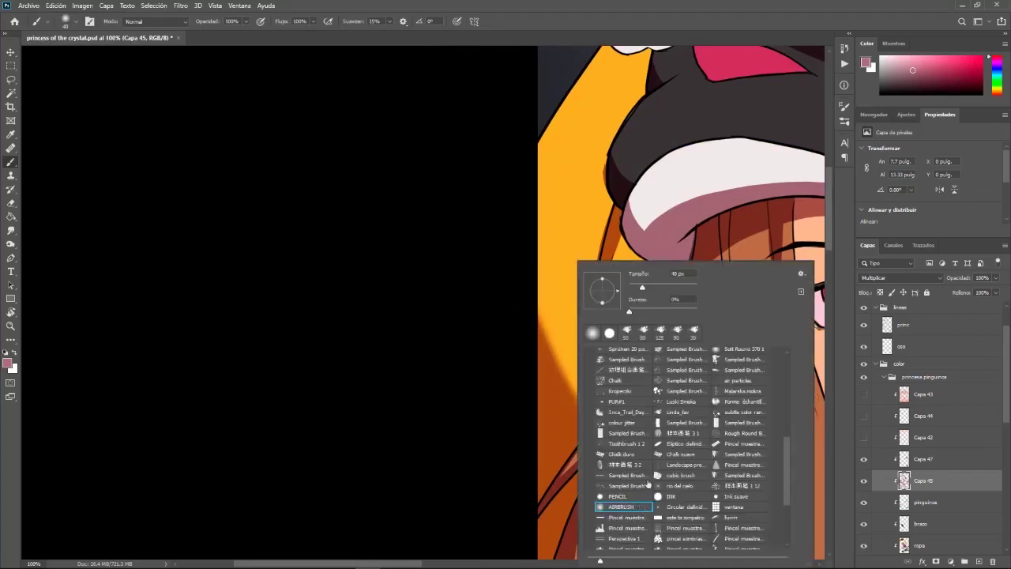
pyautogui.press('Return')
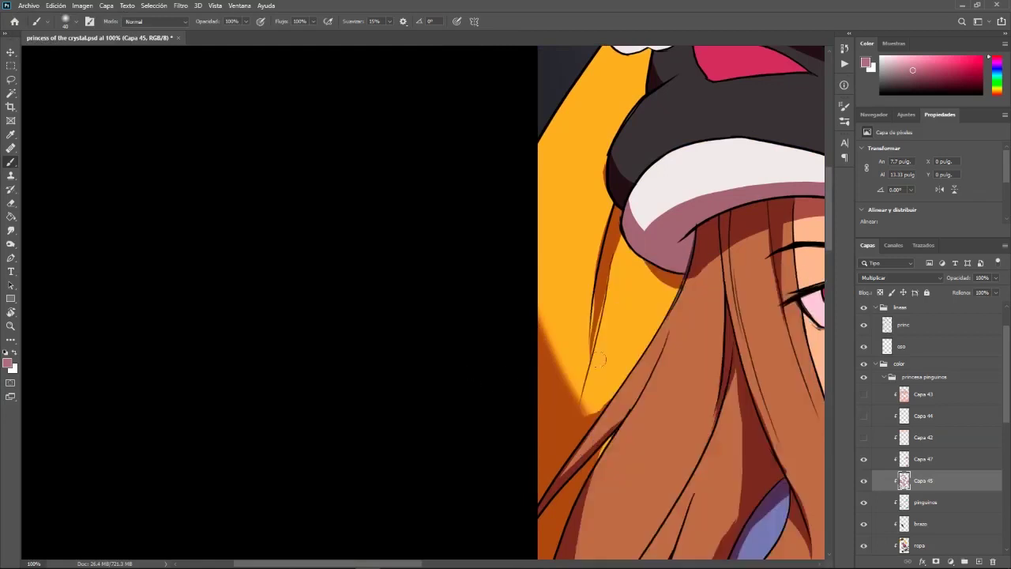
pyautogui.press('e')
pyautogui.rightClick(600, 336)
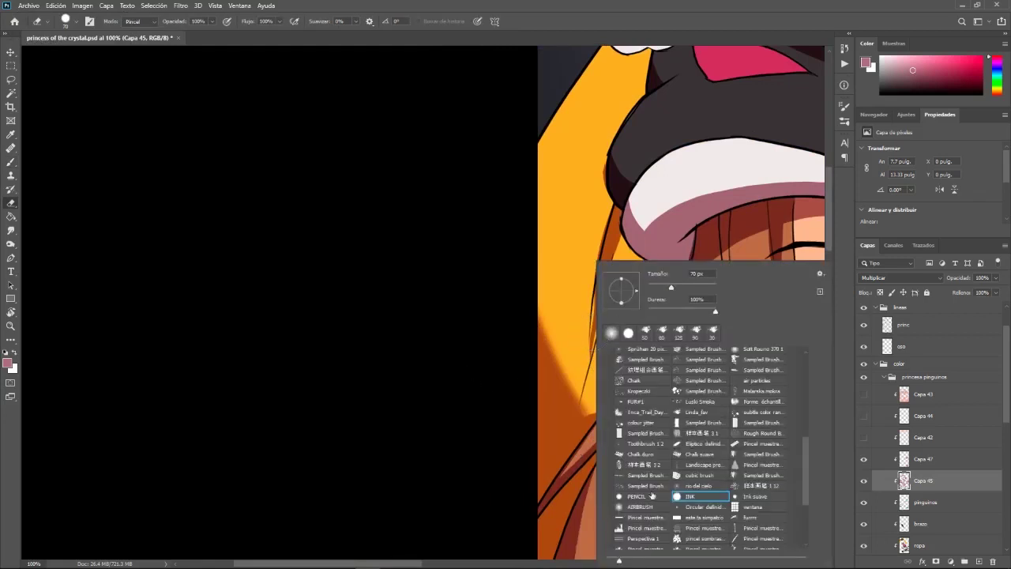
pyautogui.click(576, 279)
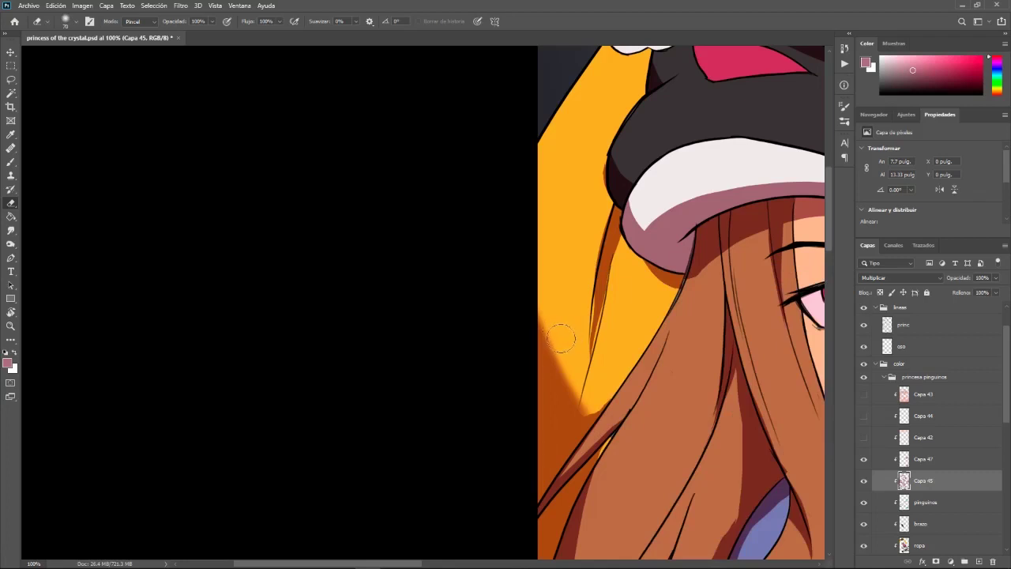
# Enlarge the AIRBRUSH brush to 200 px and paint a broad soft shadow over the yellow area's shadow edge
pyautogui.press('b')
pyautogui.rightClick(564, 335)
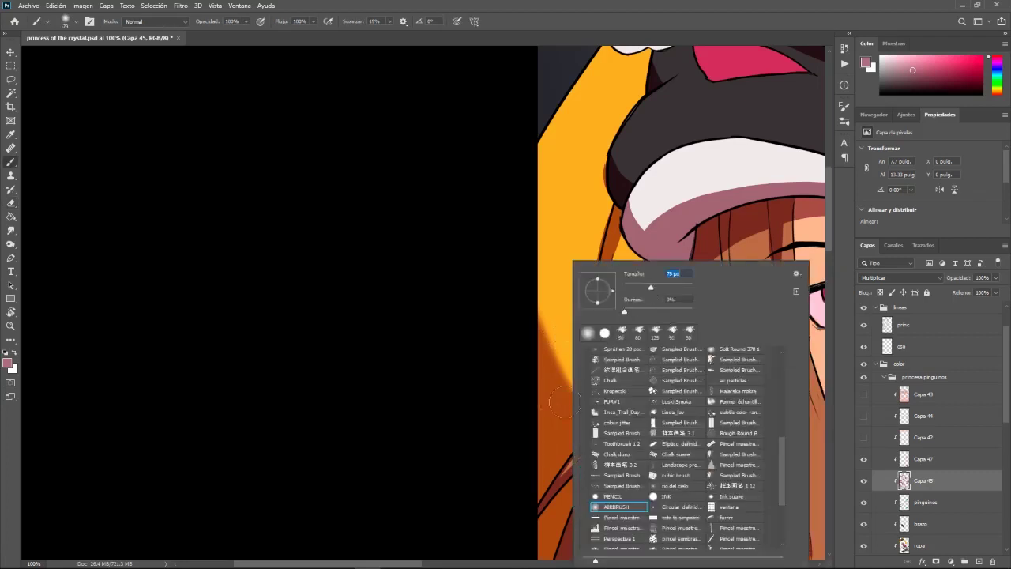
pyautogui.press('Return')
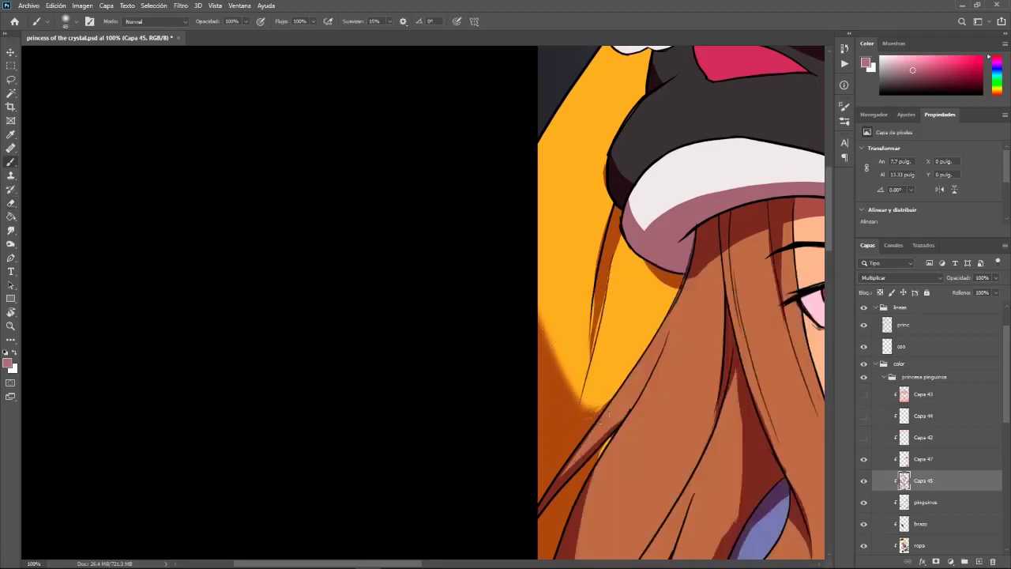
pyautogui.press(']')
pyautogui.press(']')
pyautogui.press(']')
pyautogui.press(']')
pyautogui.press(']')
pyautogui.press(']')
pyautogui.press(']')
pyautogui.press(']')
pyautogui.press(']')
pyautogui.press(']')
pyautogui.moveTo(532, 288); pyautogui.dragTo(586, 412)
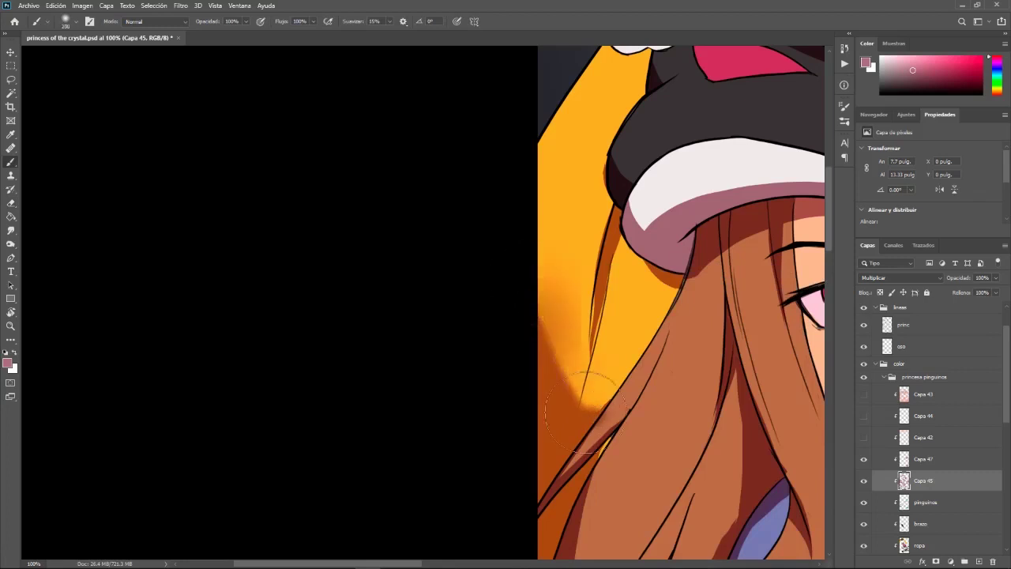
# Erase the excess of the soft shadow on the yellow area with an enlarged soft eraser
pyautogui.press('ctrl+KP_Subtract')
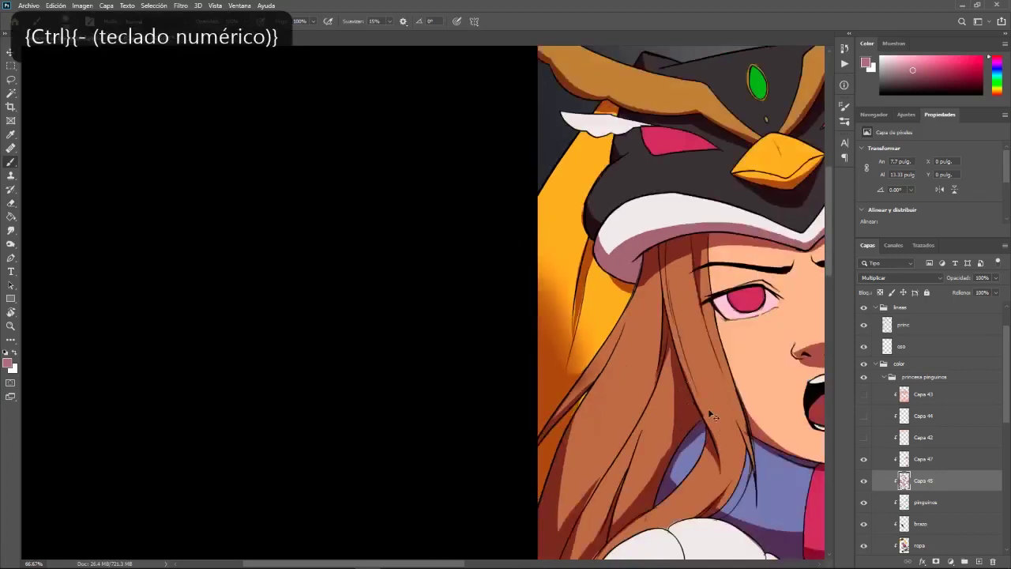
pyautogui.press('ctrl+KP_Subtract')
pyautogui.press('ctrl+KP_Subtract')
pyautogui.press('ctrl+KP_Subtract')
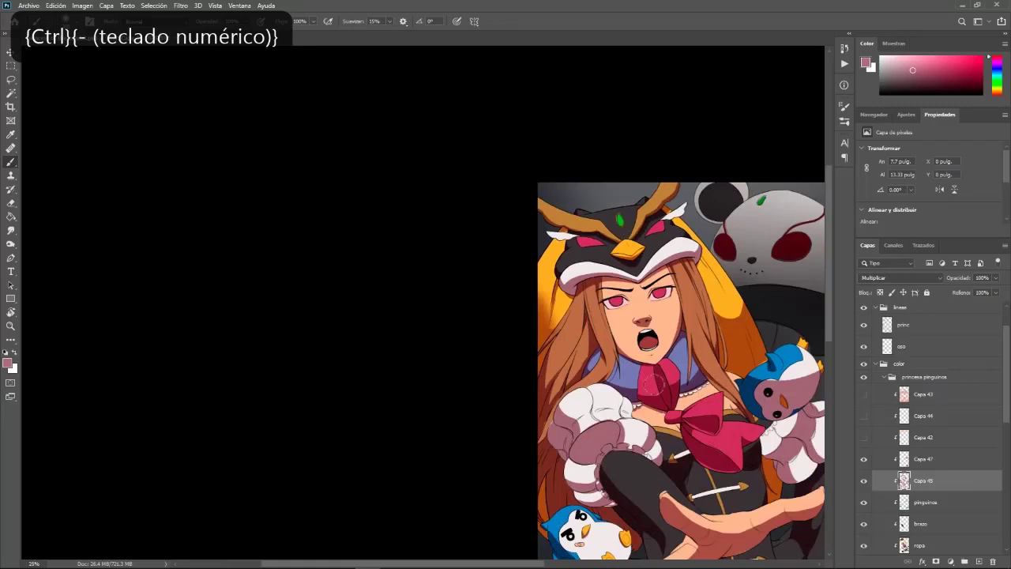
pyautogui.press('ctrl+KP_Add')
pyautogui.press('ctrl+KP_Add')
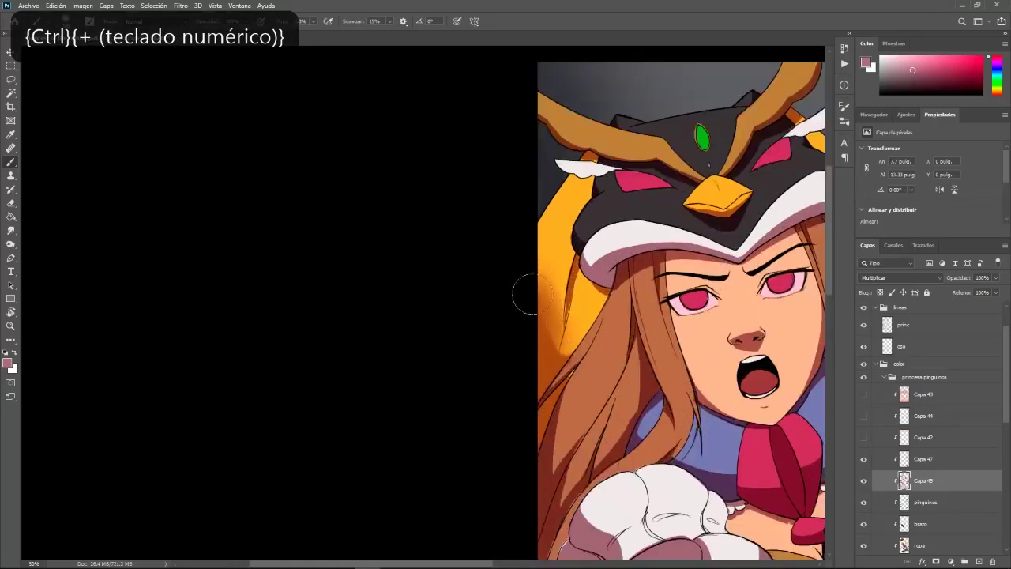
pyautogui.press('e')
pyautogui.press(']')
pyautogui.press(']')
pyautogui.press(']')
pyautogui.press(']')
pyautogui.moveTo(549, 262); pyautogui.dragTo(592, 348)
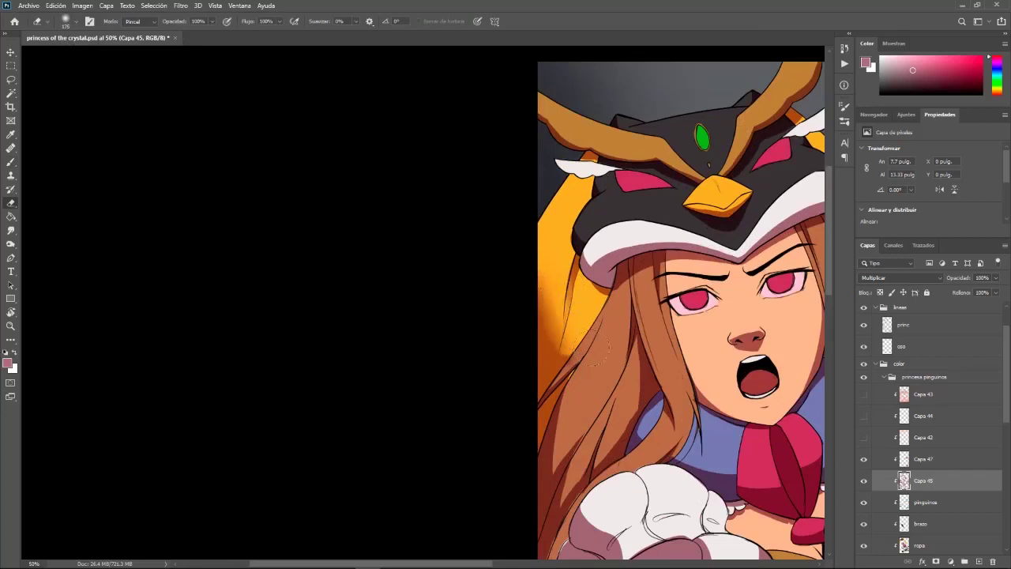
pyautogui.moveTo(555, 299); pyautogui.dragTo(570, 342)
# Soften the edge of the shadow that the hat brim casts over the hair and forehead with a small airbrush
pyautogui.press('b')
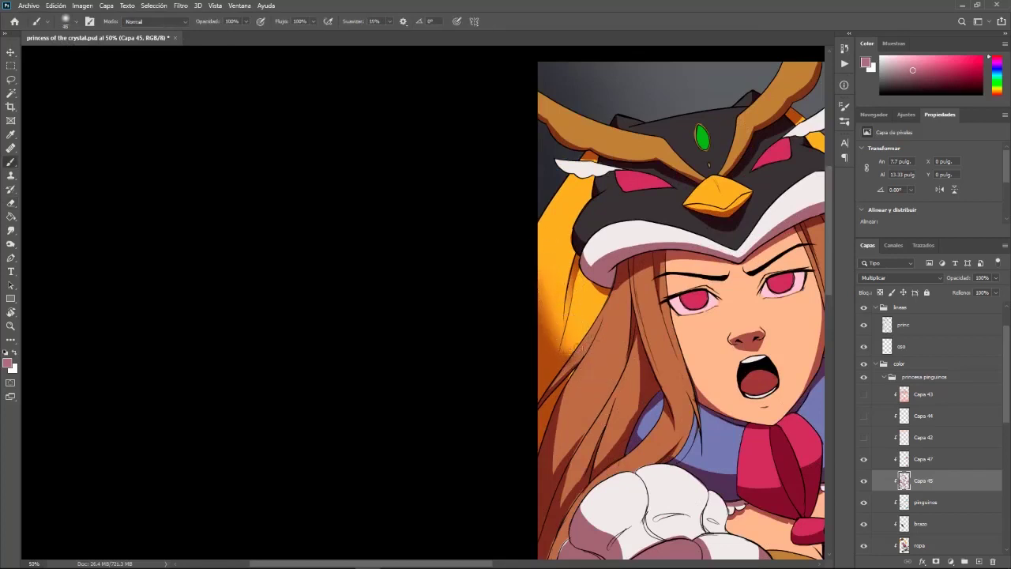
pyautogui.hotkey('ctrl', '+')
pyautogui.hotkey('ctrl', '+')
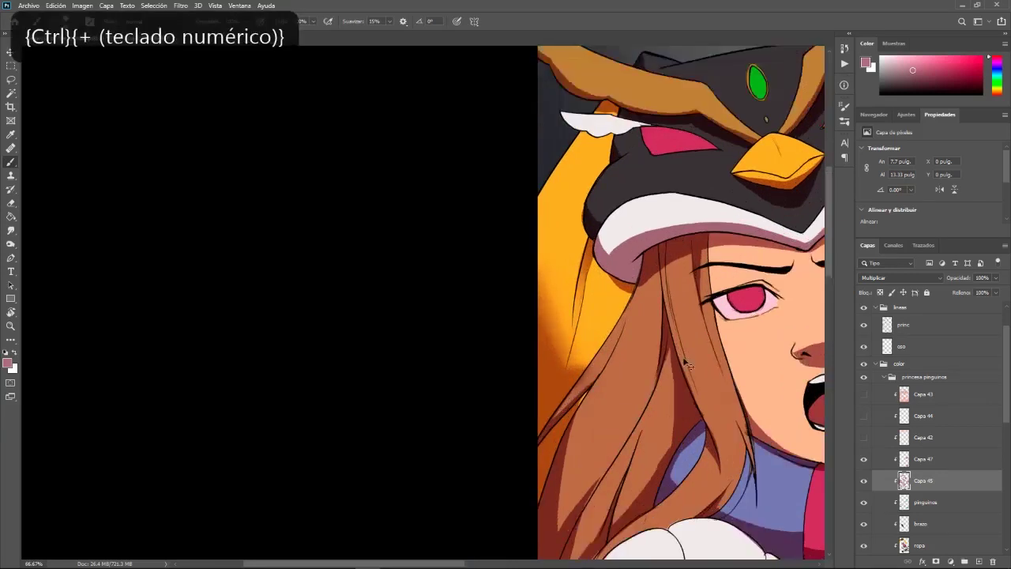
pyautogui.moveTo(745, 350); pyautogui.dragTo(550, 406)
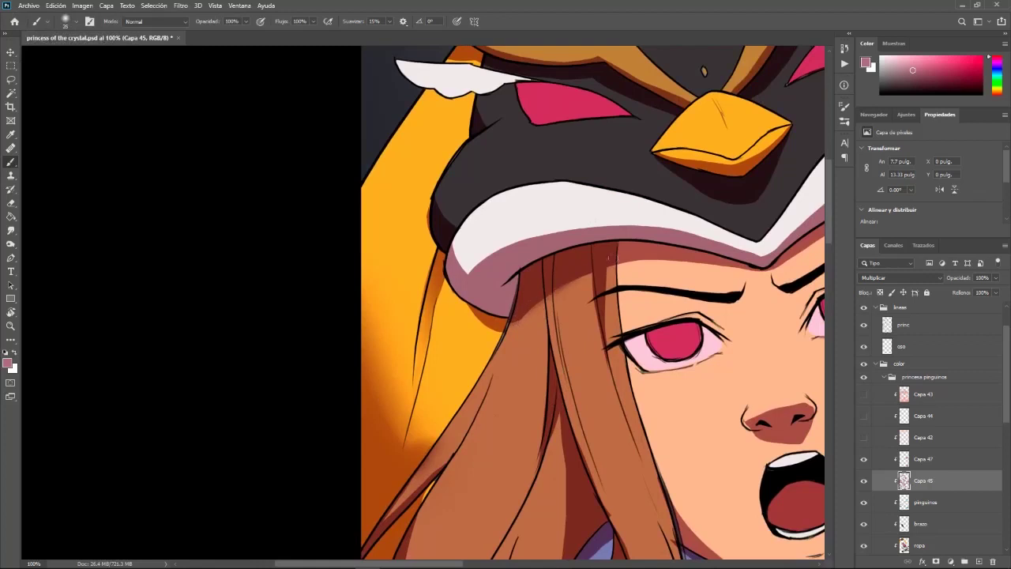
pyautogui.moveTo(508, 323); pyautogui.dragTo(612, 267)
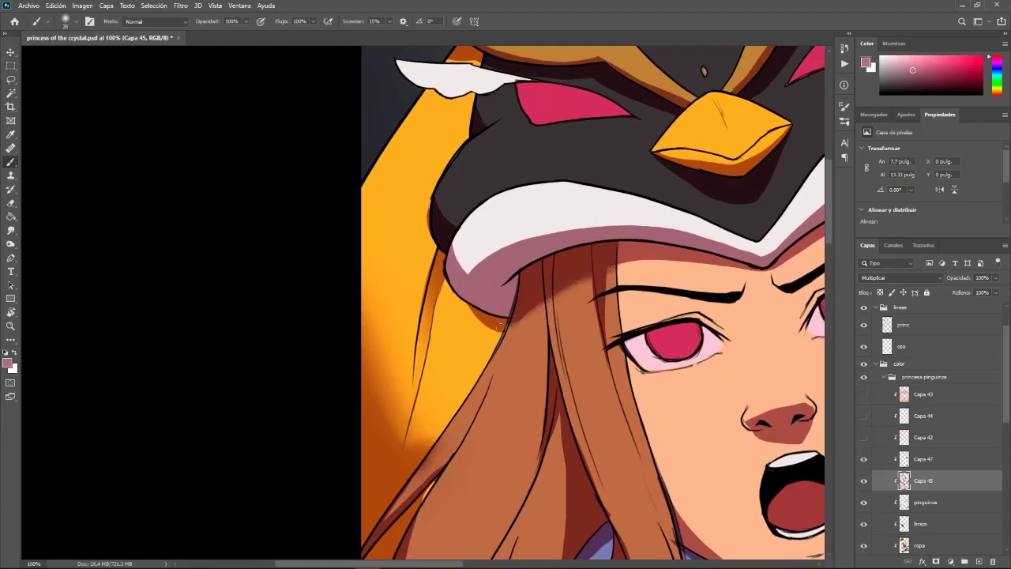
# Blend the shadow on the upper puff of the outstretched arm's white sleeve with the airbrush, enlarging it to 100 px
pyautogui.press('ctrl+KP_Subtract')
pyautogui.press('ctrl+KP_Subtract')
pyautogui.press('ctrl+KP_Subtract')
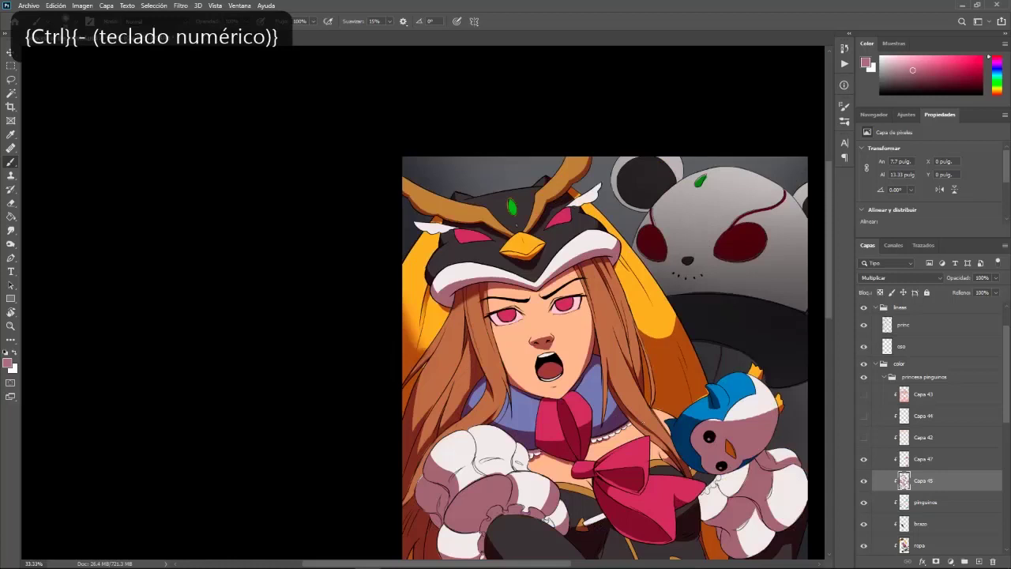
pyautogui.moveTo(605, 449); pyautogui.dragTo(689, 392)
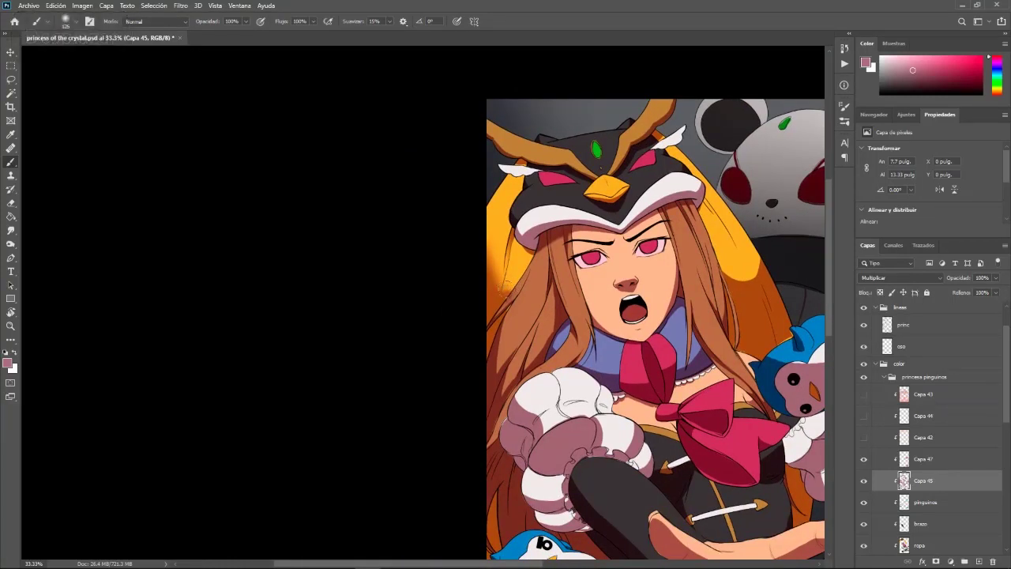
pyautogui.scroll(-5, 512, 268)
pyautogui.hscroll(1, 512, 268)
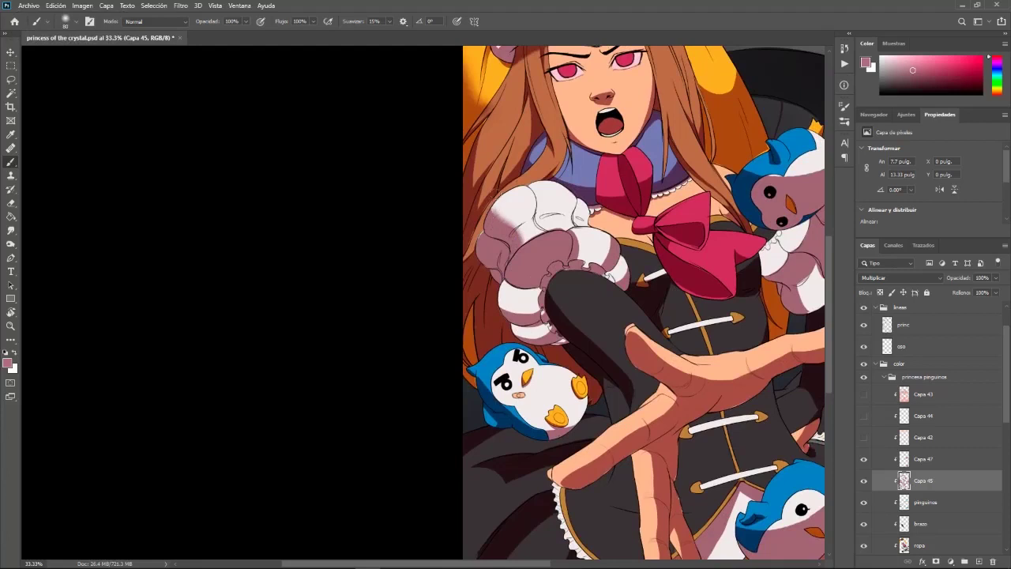
pyautogui.press(']')
pyautogui.press(']')
pyautogui.scroll(5, 535, 261)
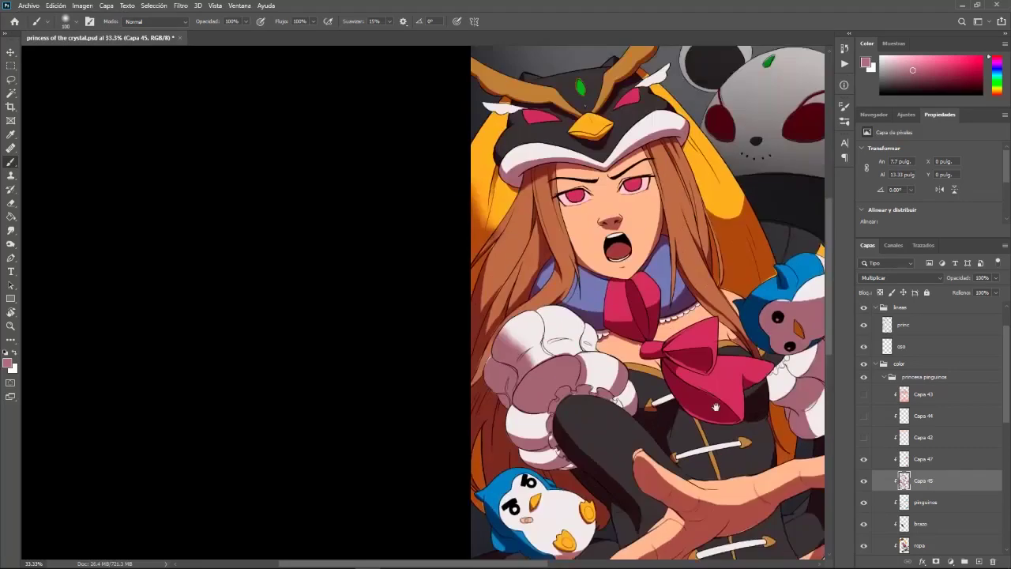
# Look through the base color layers of the princess group and select the pelo layer
pyautogui.moveTo(674, 472); pyautogui.dragTo(562, 328)
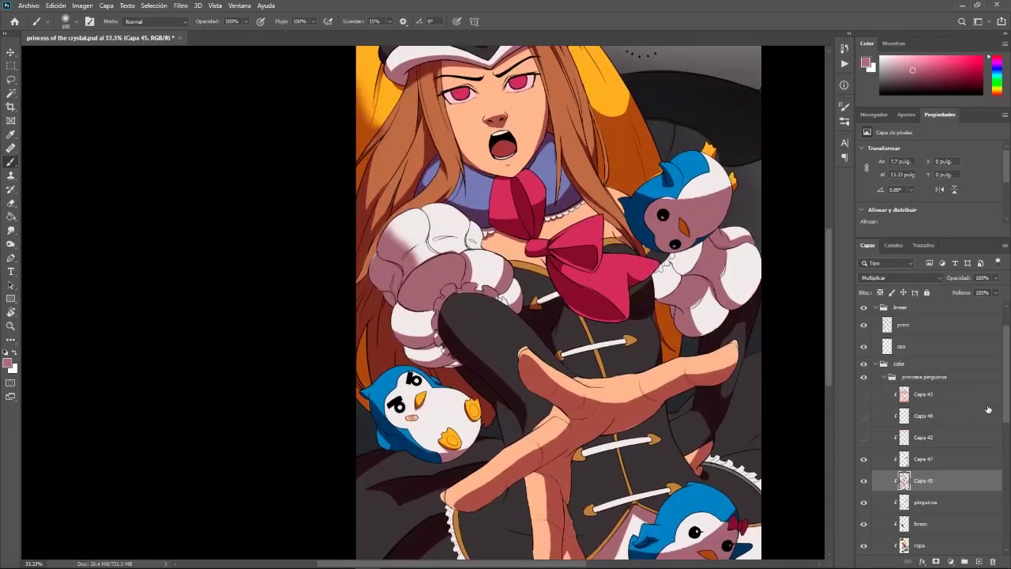
pyautogui.scroll(-5, 974, 401)
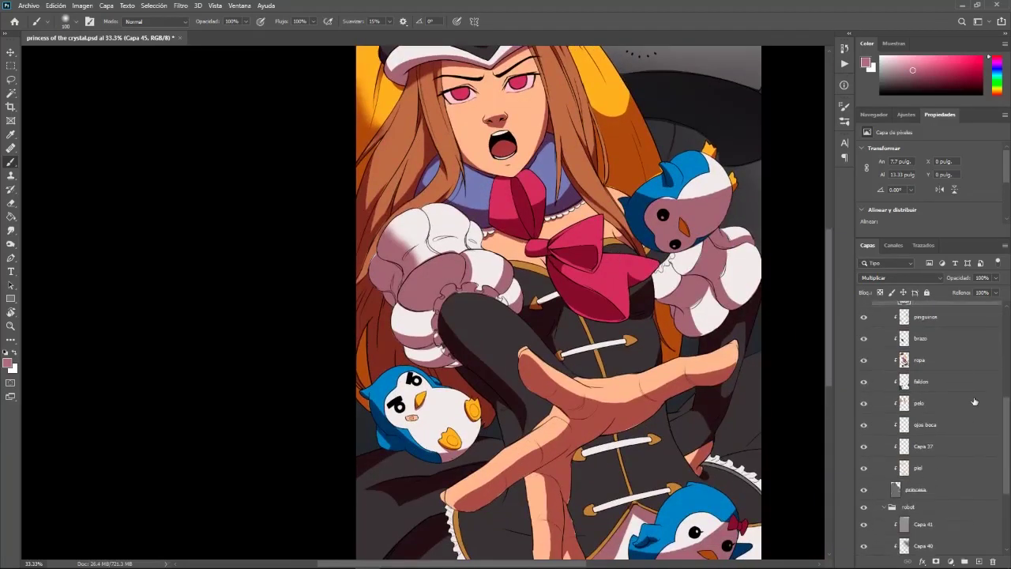
pyautogui.click(935, 363)
pyautogui.click(948, 385)
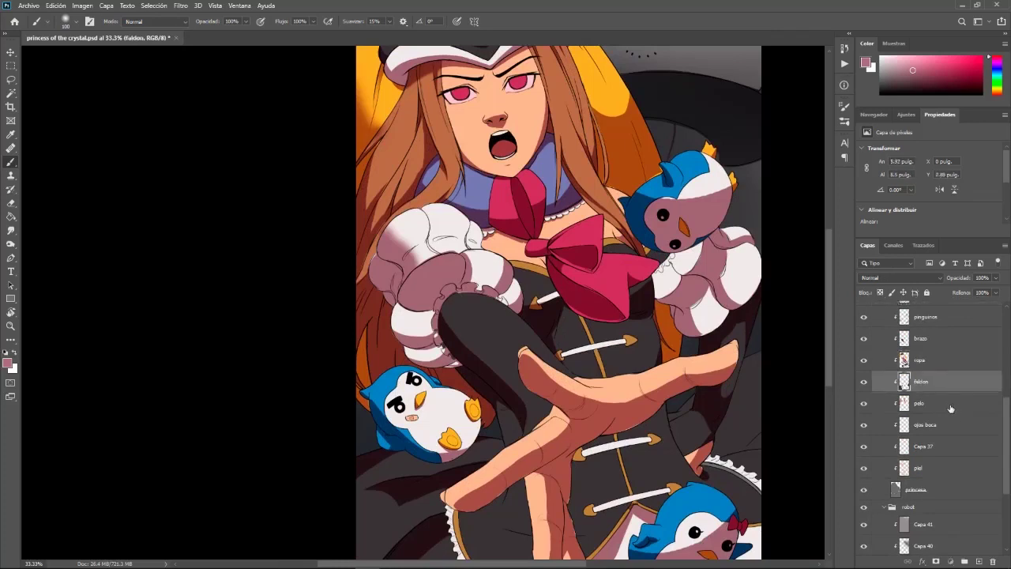
pyautogui.click(951, 407)
pyautogui.moveTo(1006, 464); pyautogui.dragTo(1005, 443)
pyautogui.moveTo(687, 239); pyautogui.dragTo(706, 422)
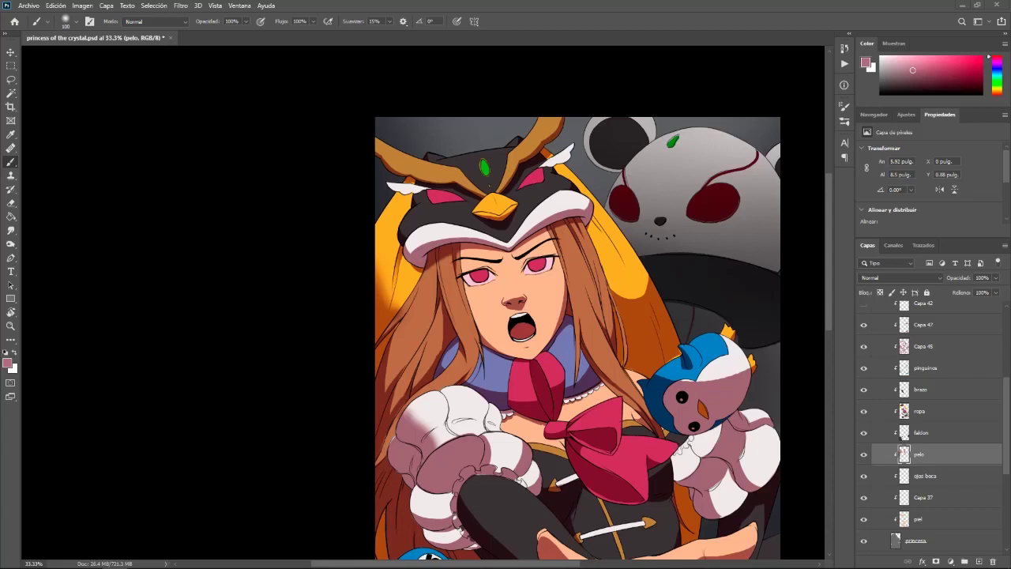
# Switch to the browser, inspect the ArtStation painting of the dark-haired character at full size, and return to Photoshop
pyautogui.moveTo(0, 45); pyautogui.dragTo(546, 2)
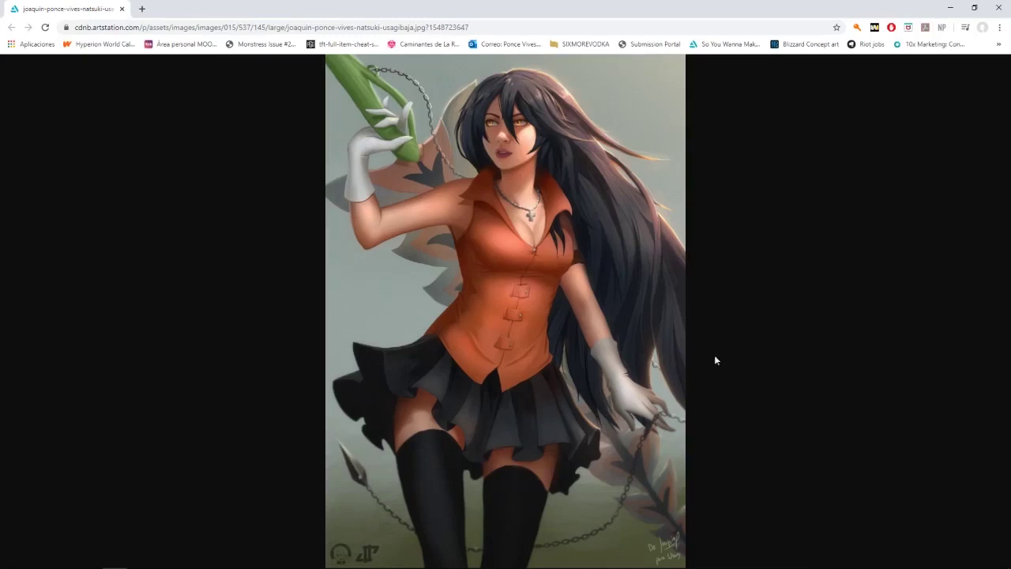
pyautogui.click(334, 559)
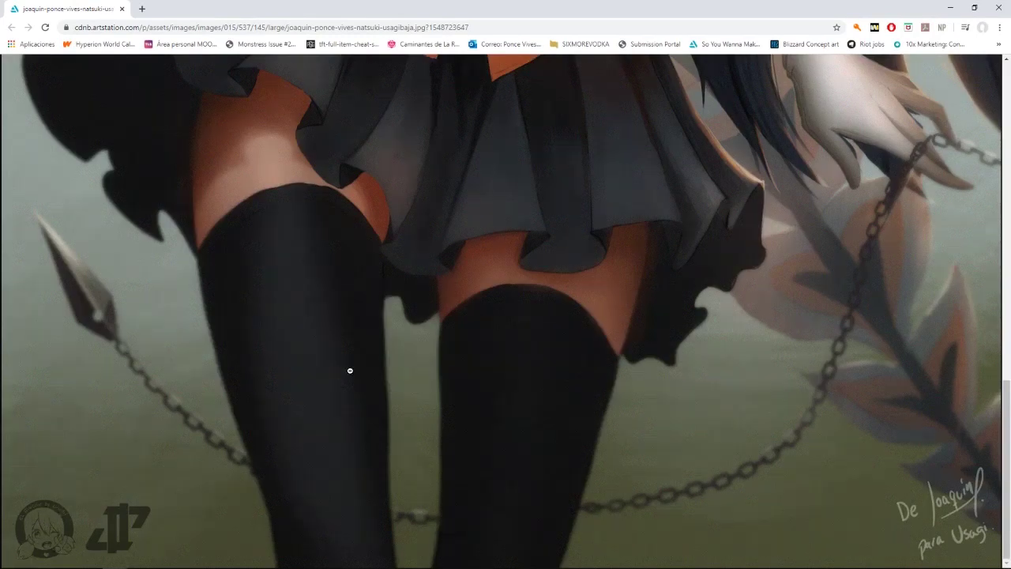
pyautogui.click(396, 358)
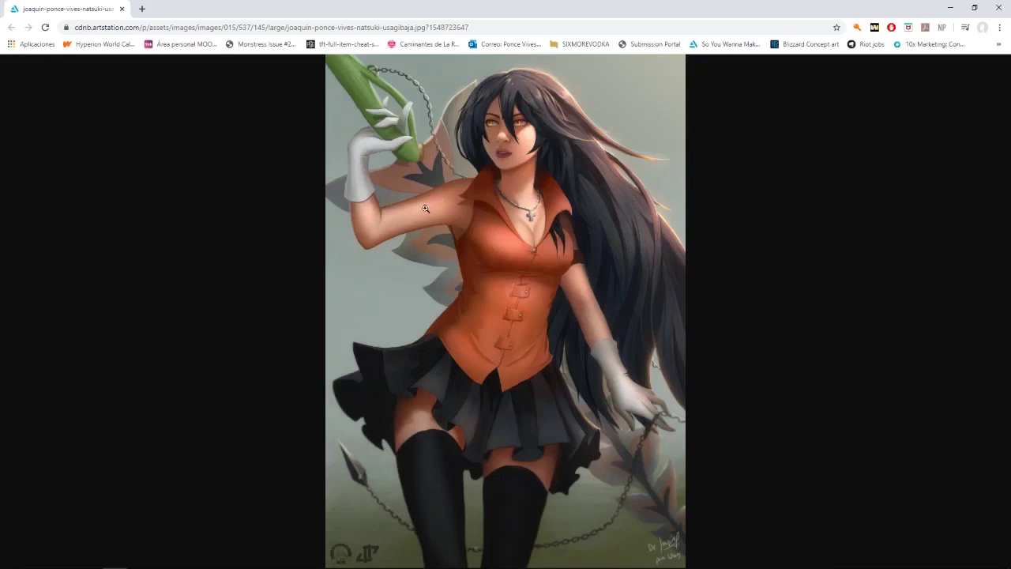
pyautogui.moveTo(94, 6); pyautogui.dragTo(0, 116)
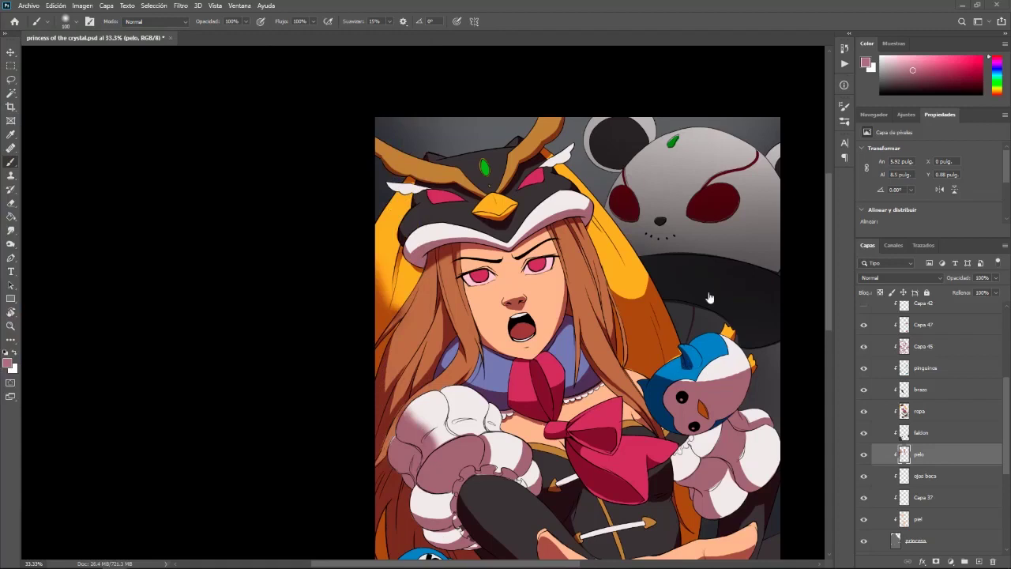
# View the whole illustration and save the document princess of the crystal.psd
pyautogui.hotkey('ctrl', '-')
pyautogui.hotkey('ctrl', '-')
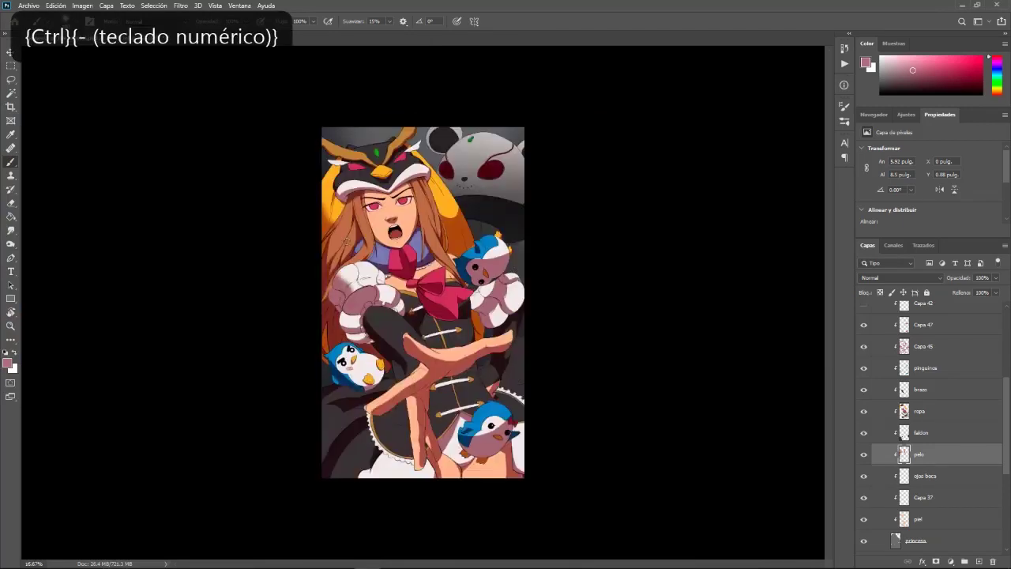
pyautogui.hotkey('ctrl', '+')
pyautogui.hotkey('ctrl', '-')
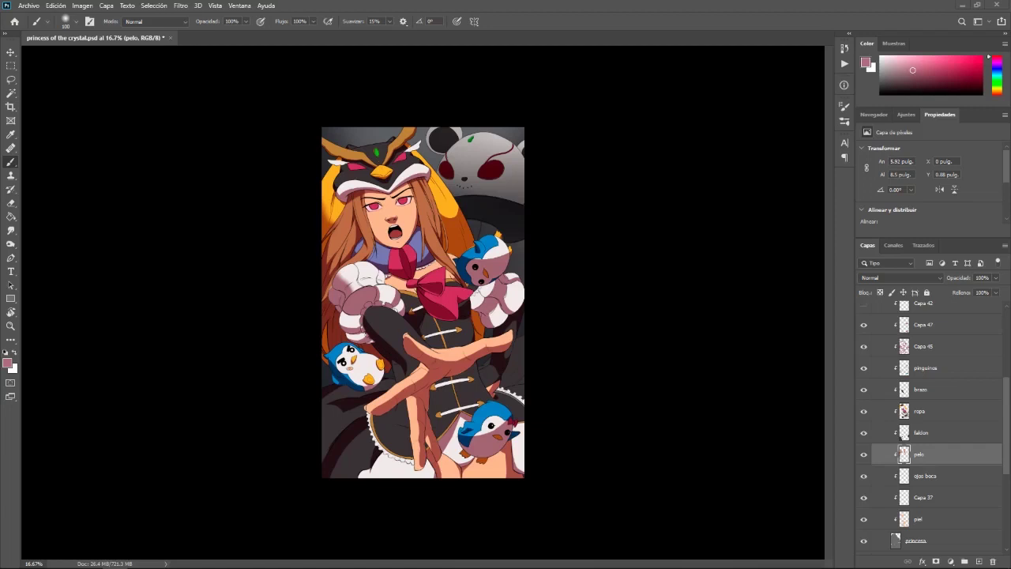
pyautogui.click(30, 7)
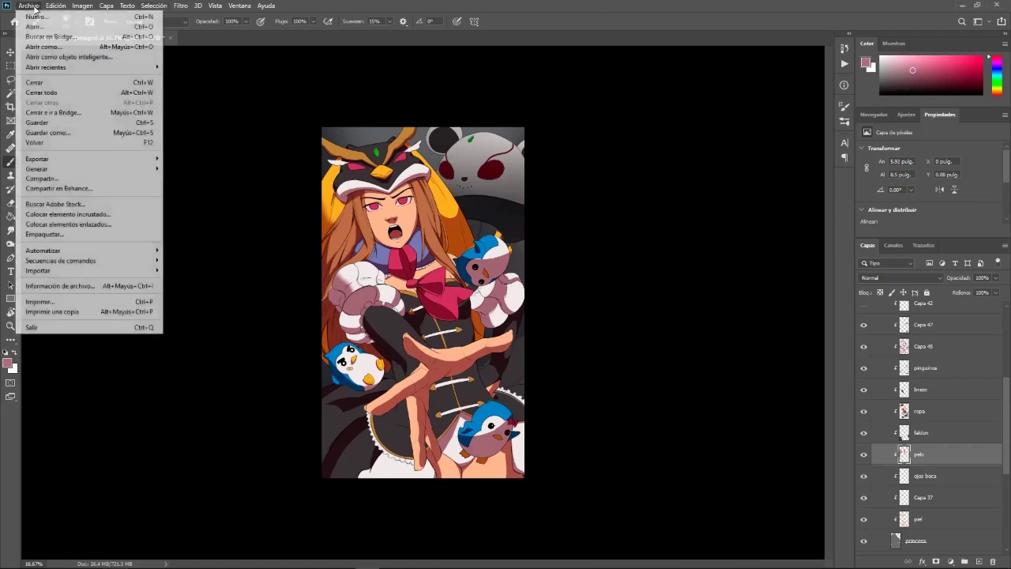
pyautogui.click(31, 123)
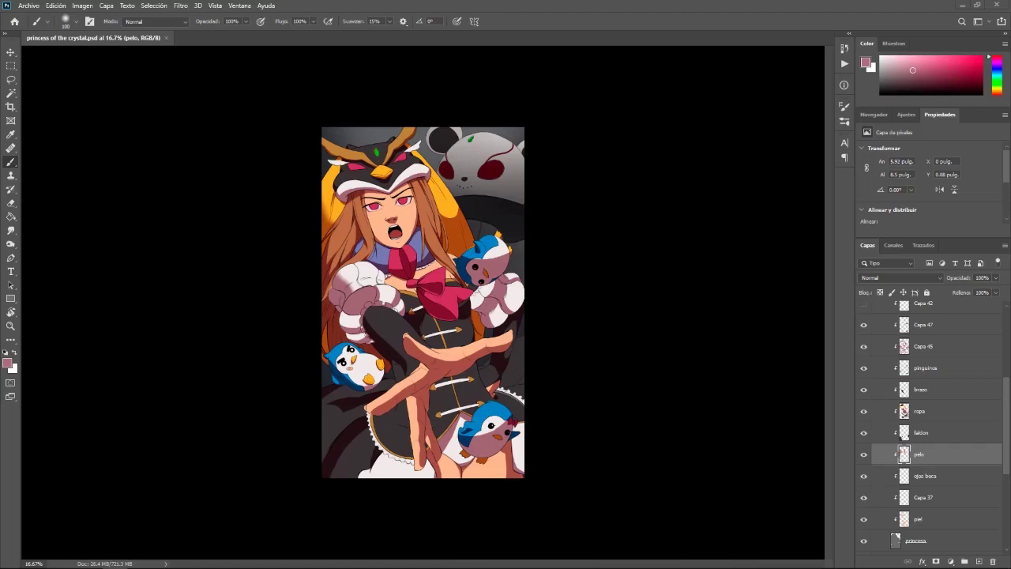
pyautogui.press('XF86AudioRaiseVolume')
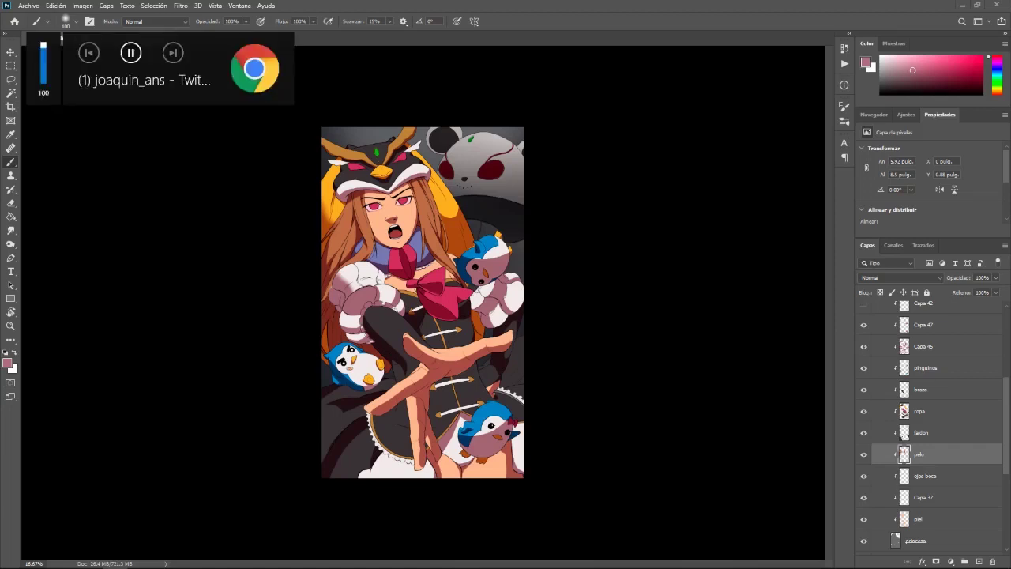